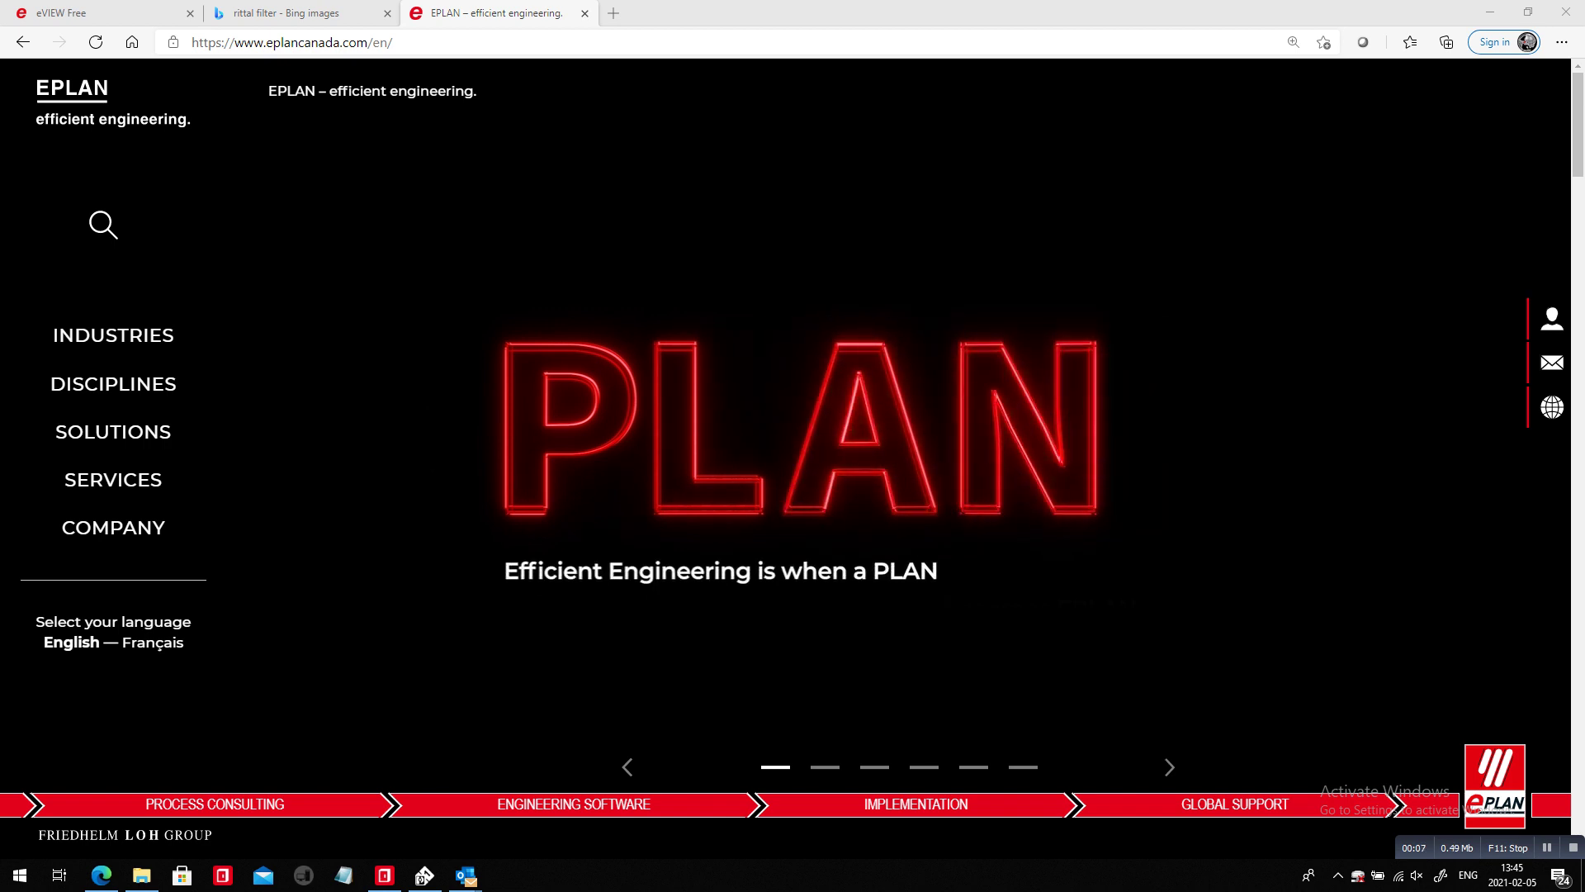
Step: Switch to EPLAN Pro Panel, show the project's page navigator and open EPLAN ePULSE
{"action": "key", "text": "alt+Tab"}
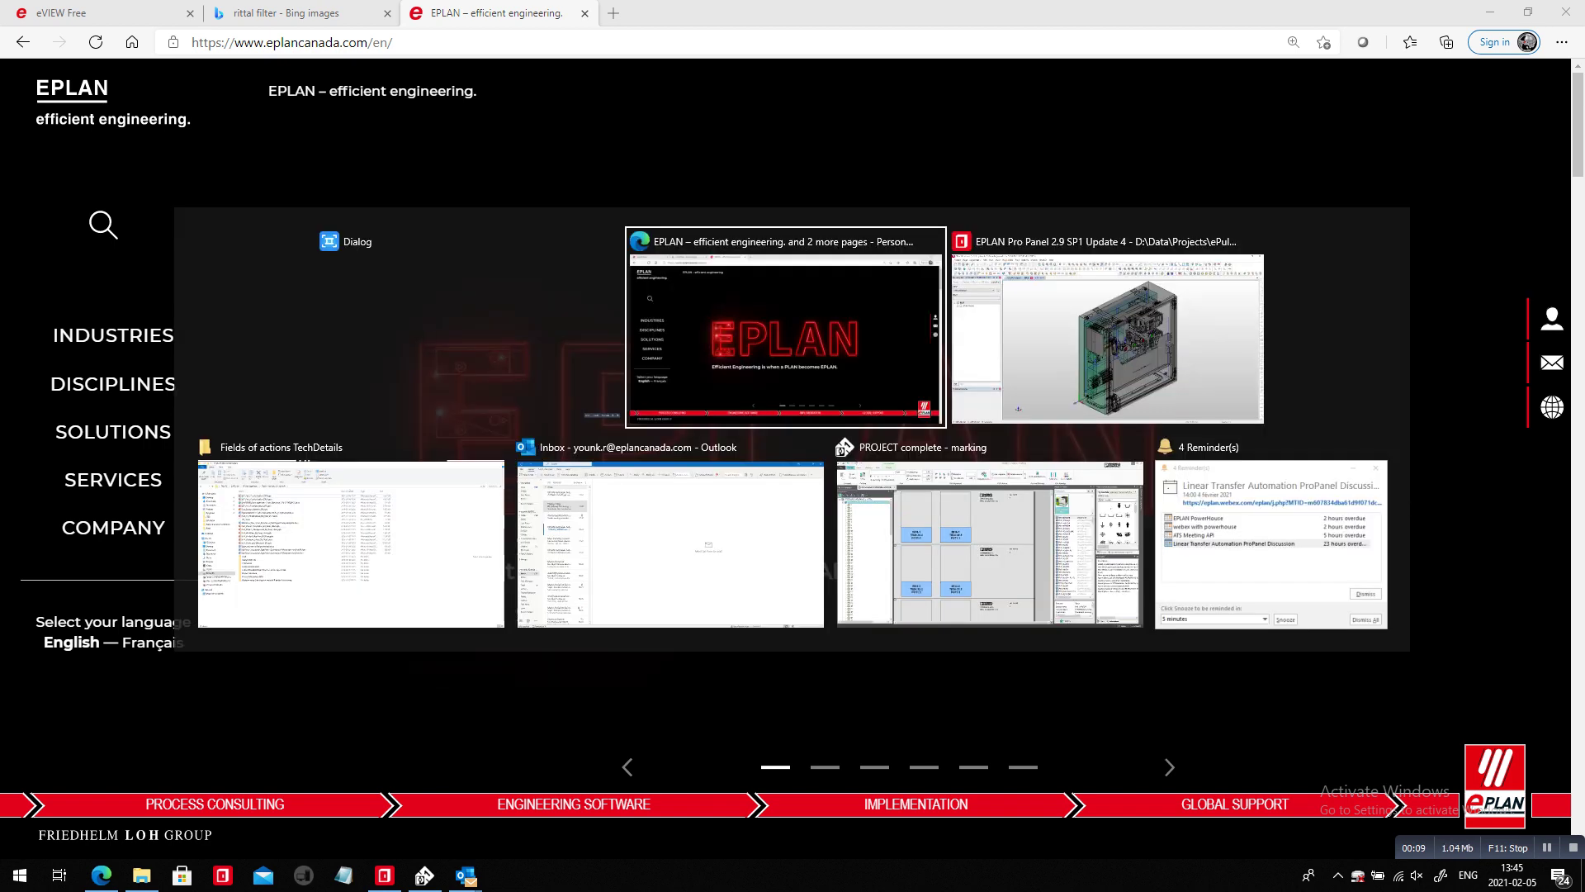
{"action": "key", "text": "alt+Tab"}
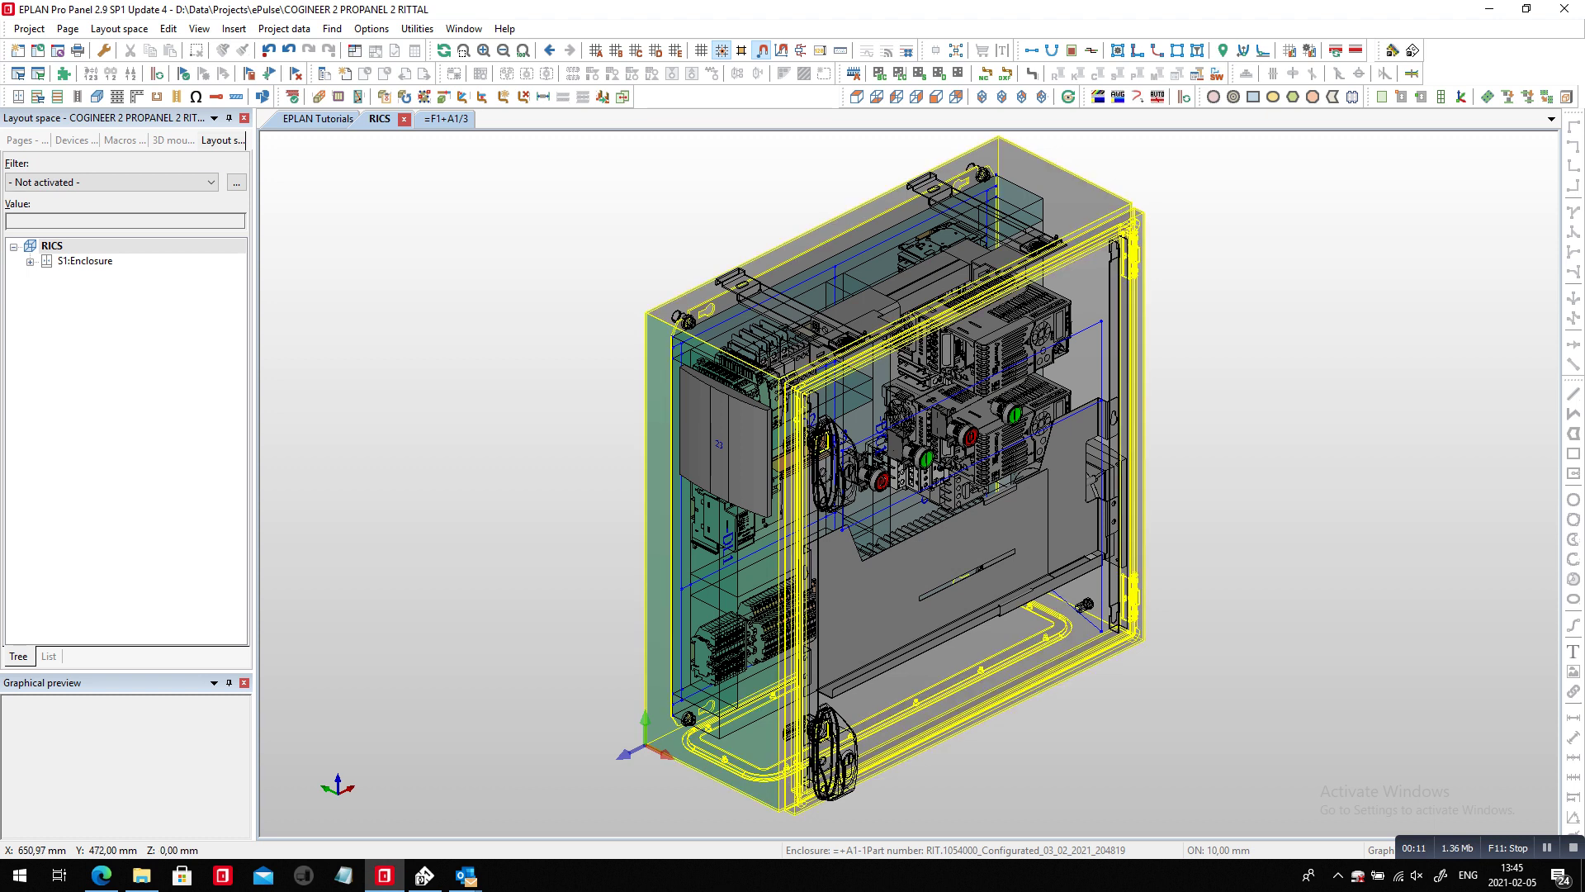
{"action": "key", "text": "F12"}
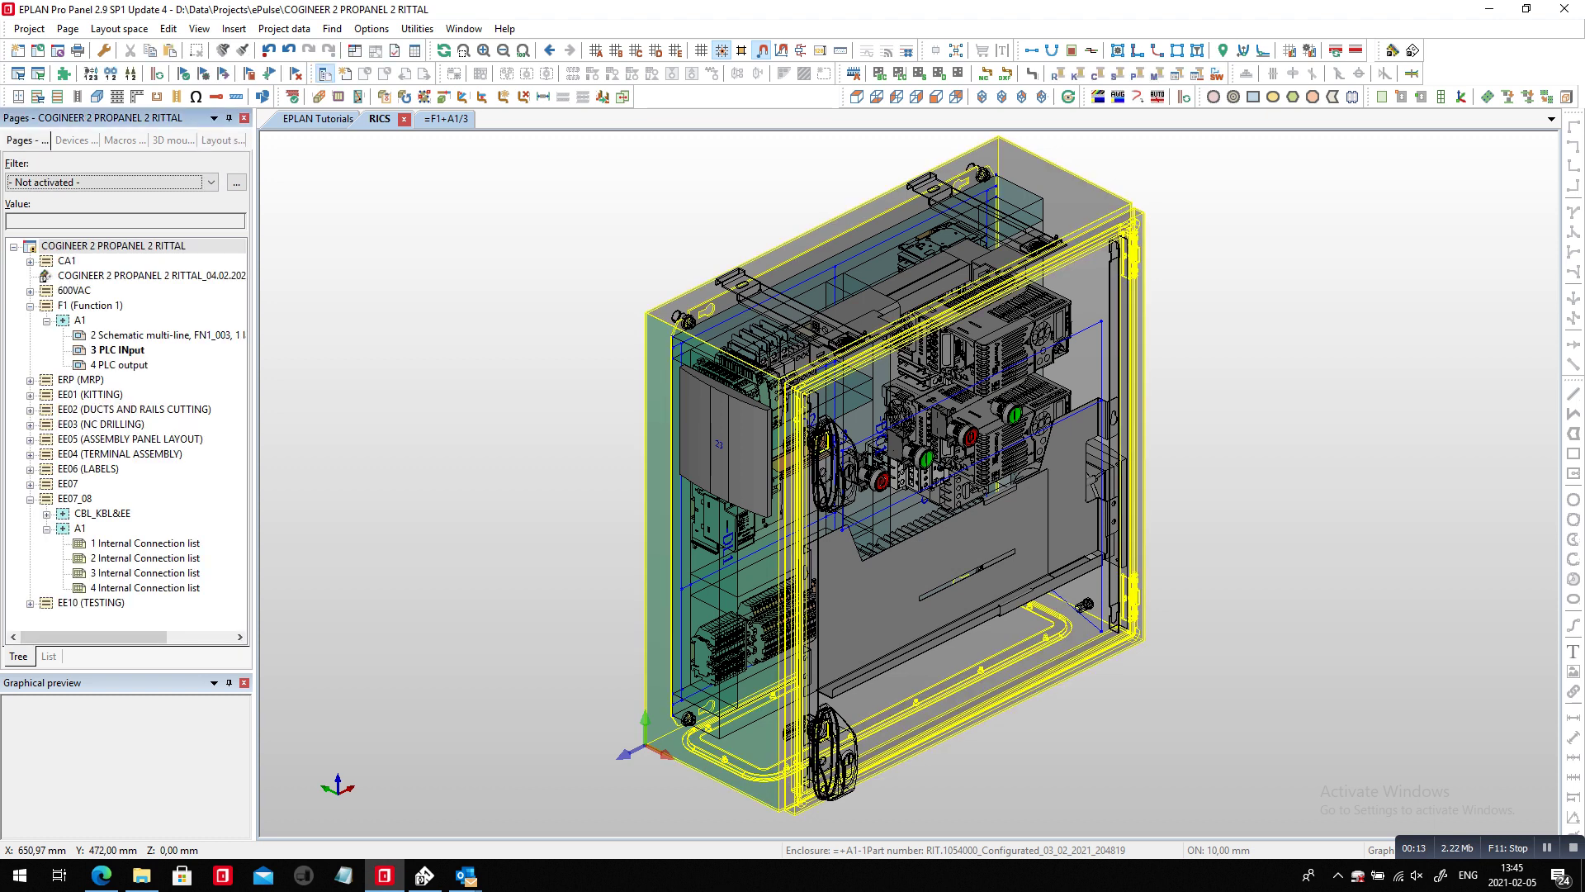
{"action": "left_click", "coordinate": [417, 29]}
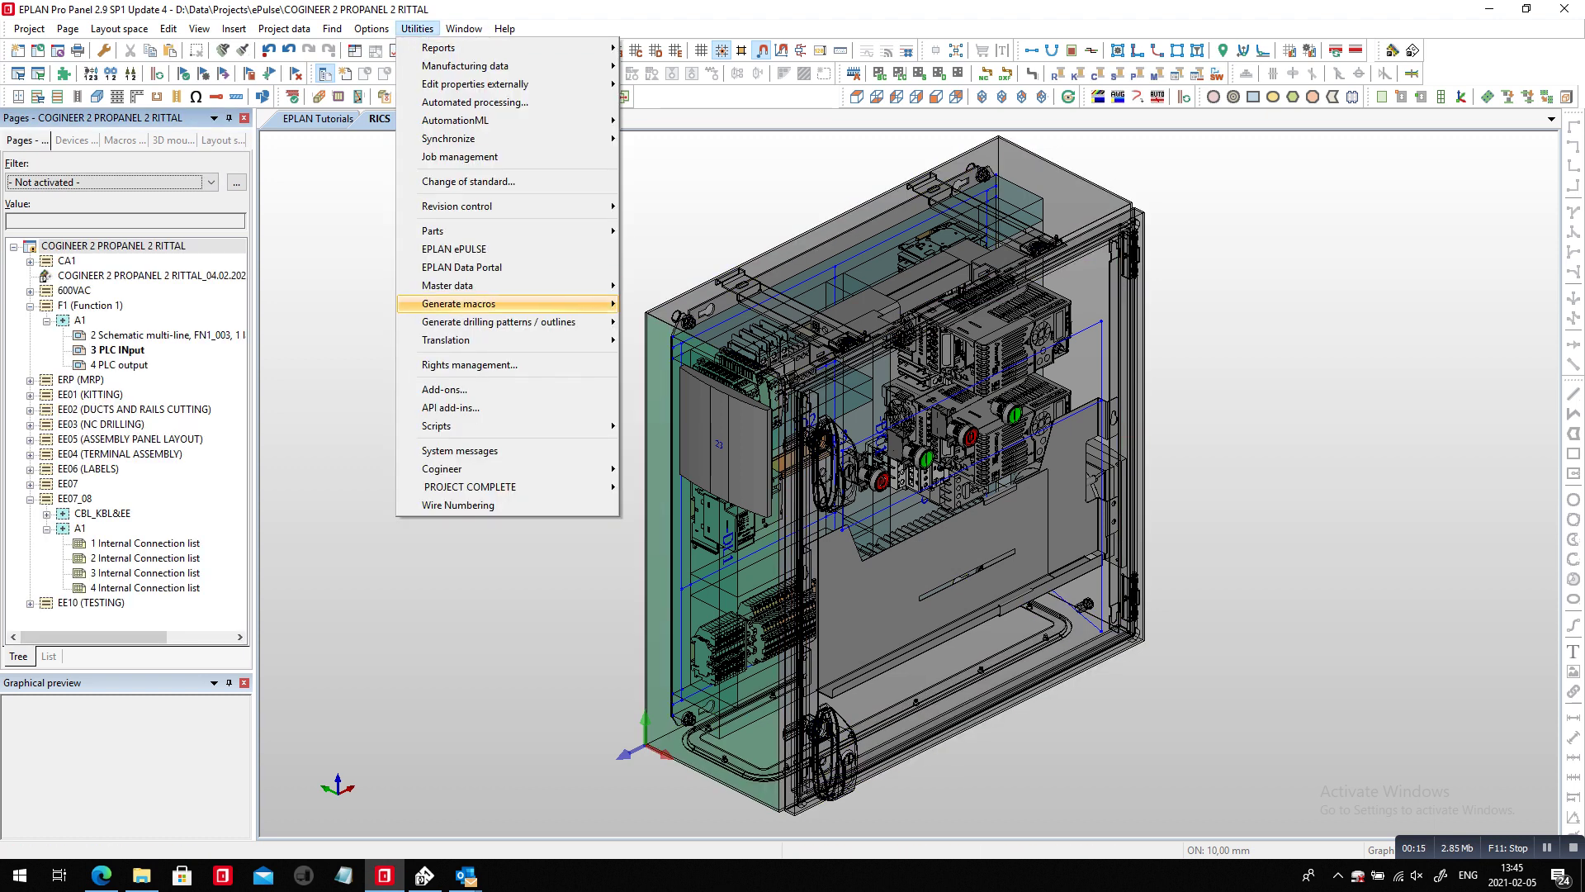
{"action": "left_click", "coordinate": [454, 248]}
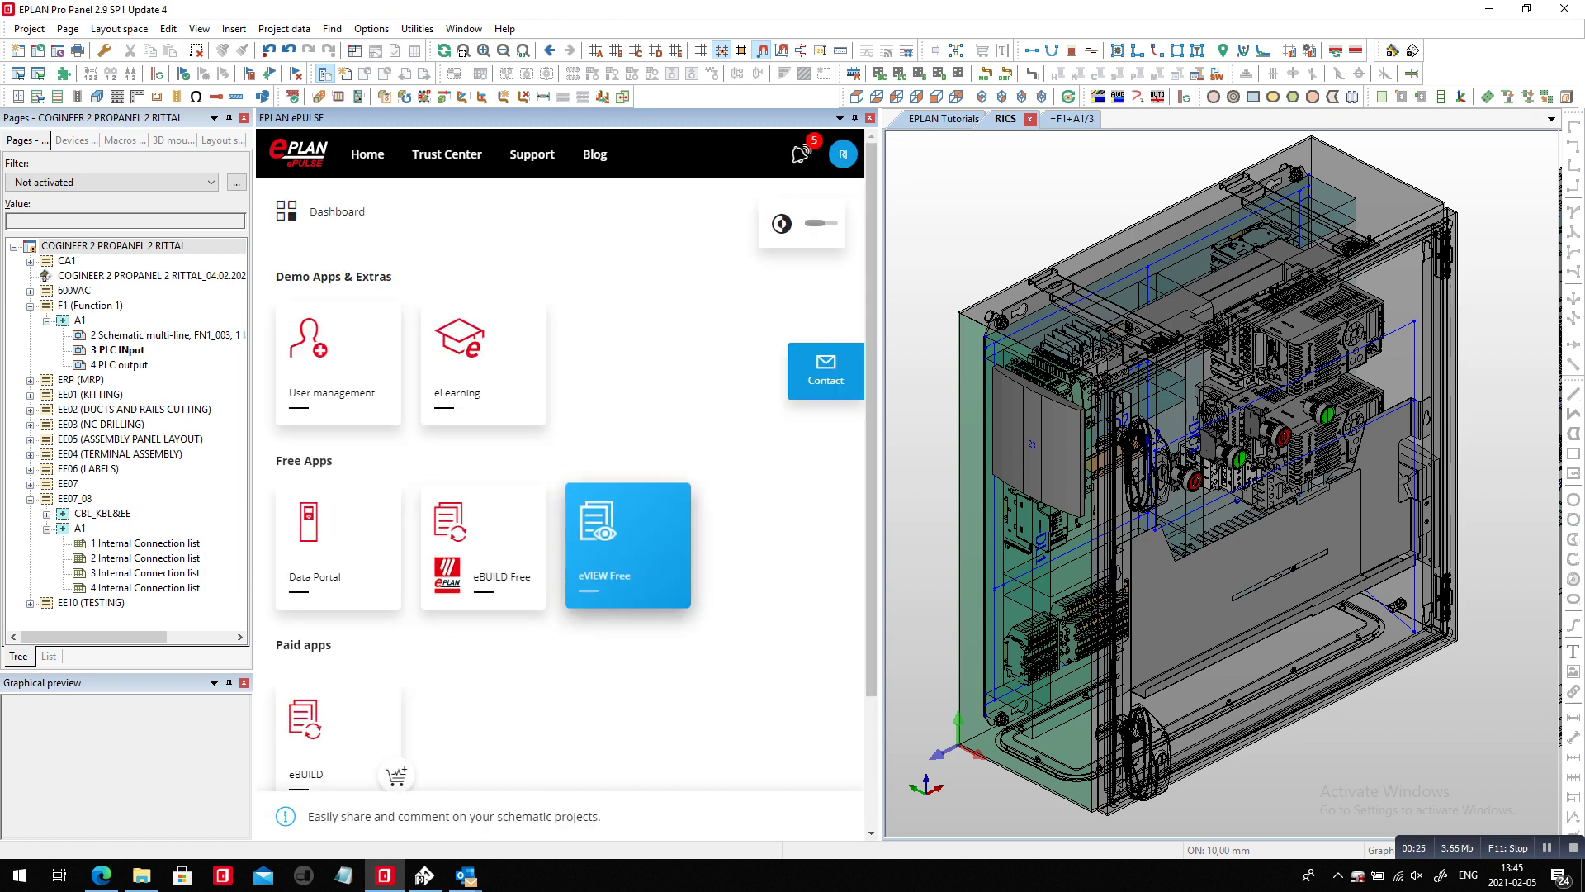
Step: Launch eVIEW Free and open the Version 2.0 redlinings of the COGINEER 2 PROPANEL 2 RITTAL project
{"action": "left_click", "coordinate": [627, 541]}
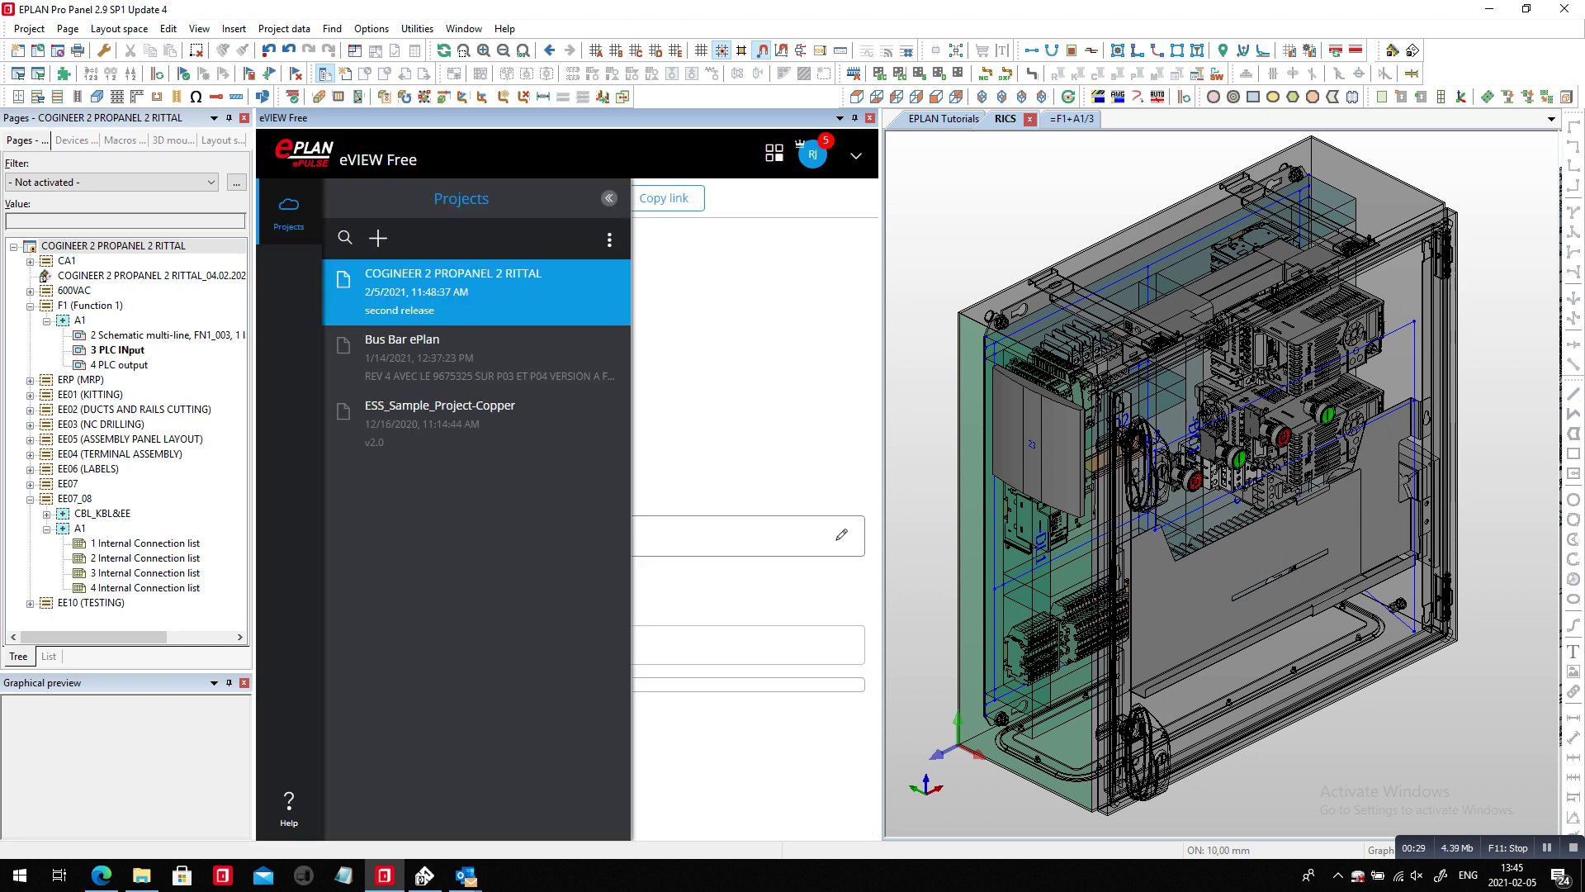
{"action": "left_click", "coordinate": [497, 303]}
{"action": "left_click", "coordinate": [395, 198]}
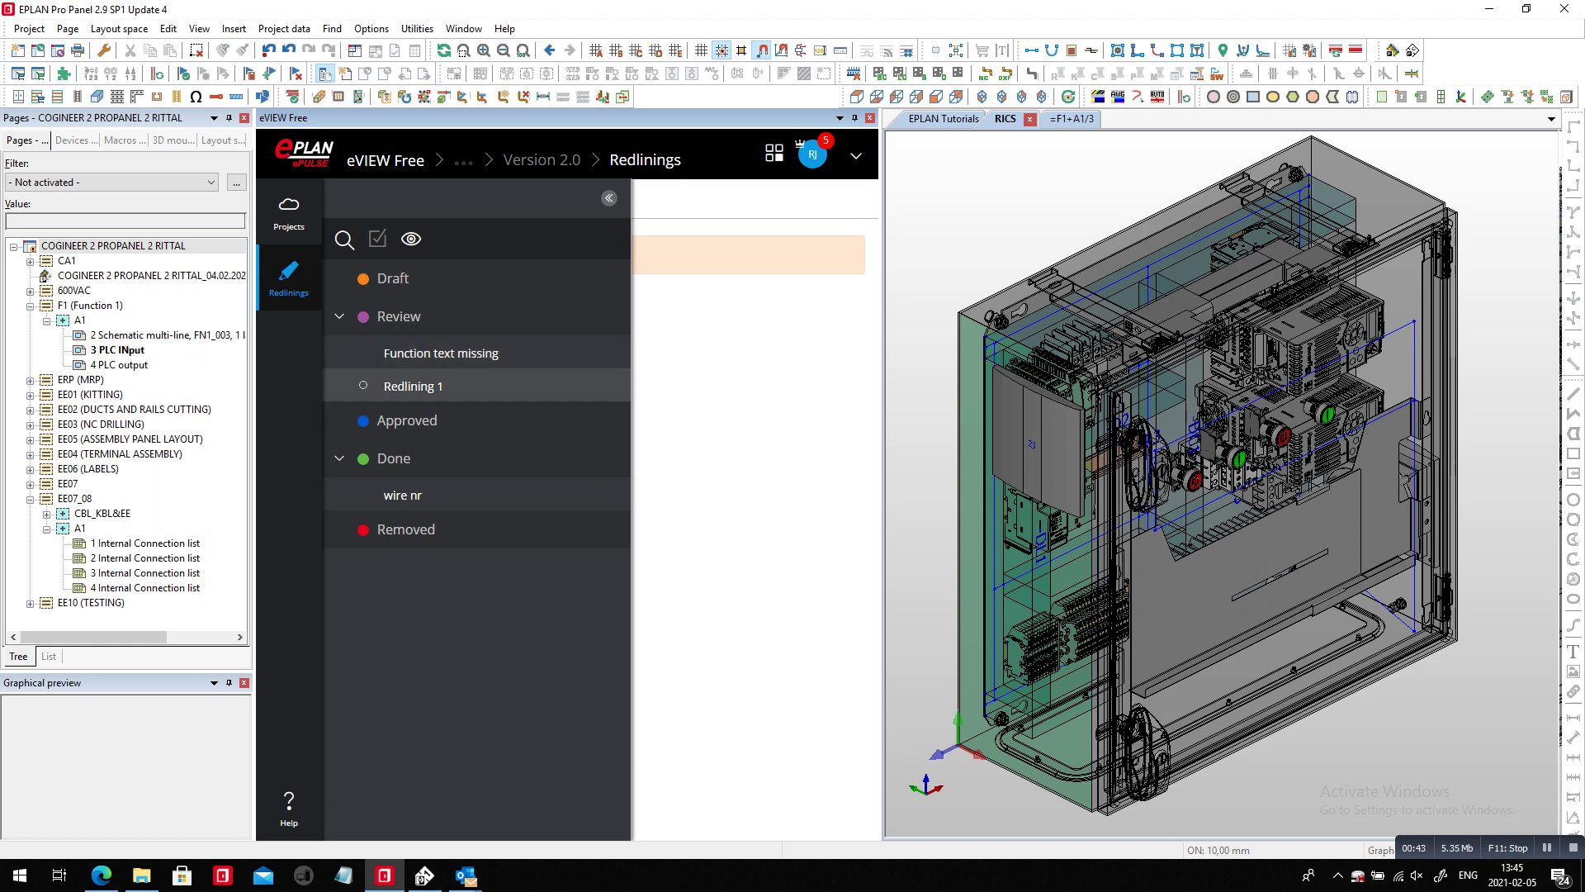
Step: Set the status of Redlining 1 to Removed with the comment "this was test obviously" and save it
{"action": "left_click", "coordinate": [413, 386]}
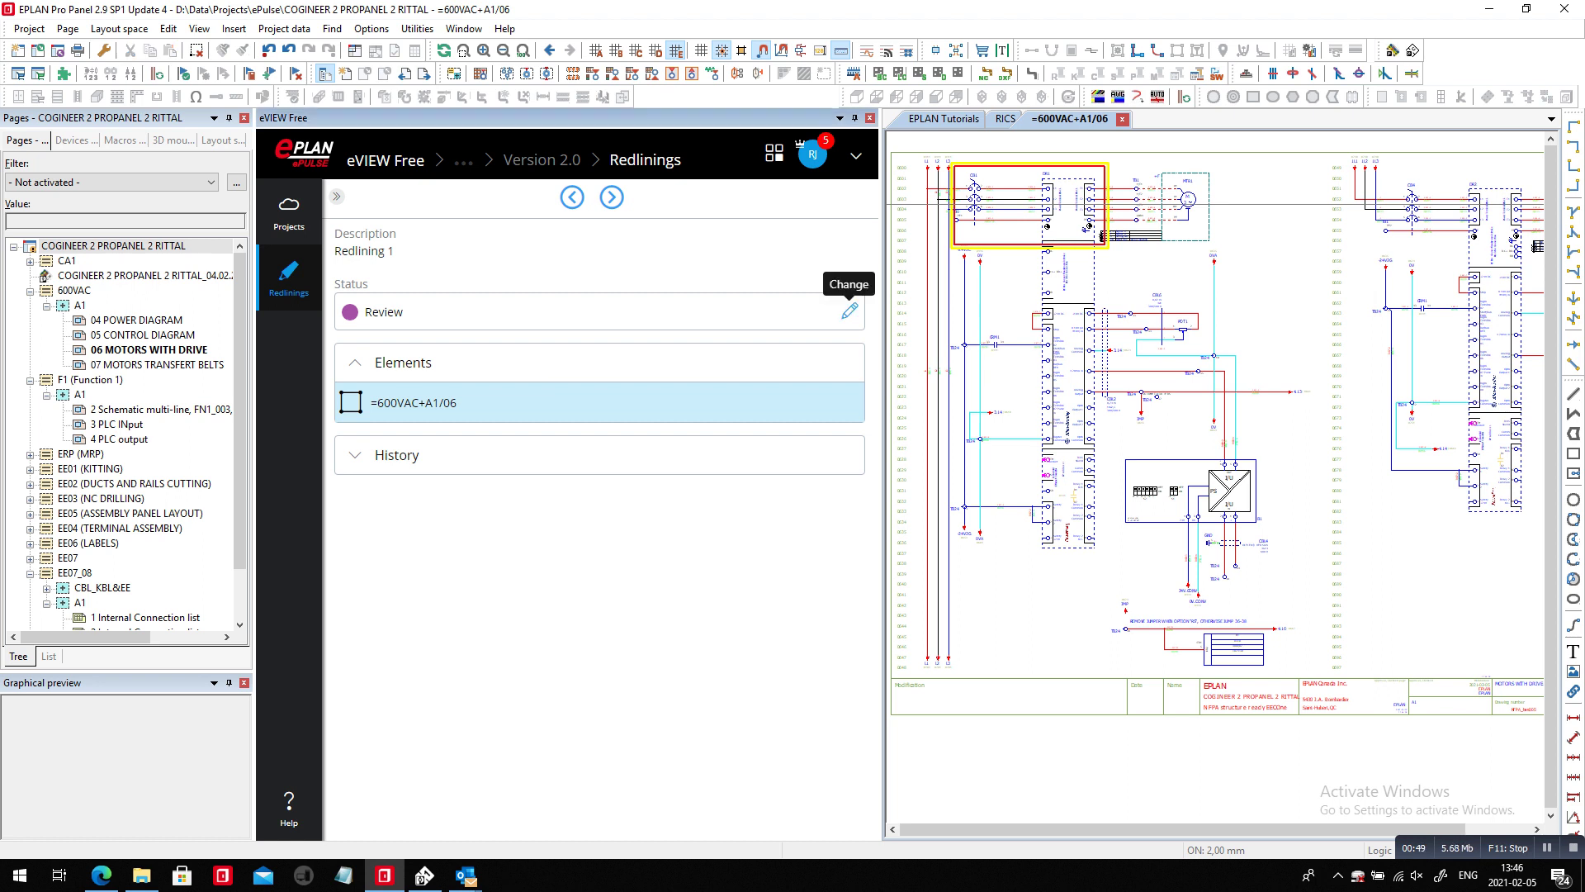
{"action": "left_click", "coordinate": [849, 310]}
{"action": "left_click", "coordinate": [428, 250]}
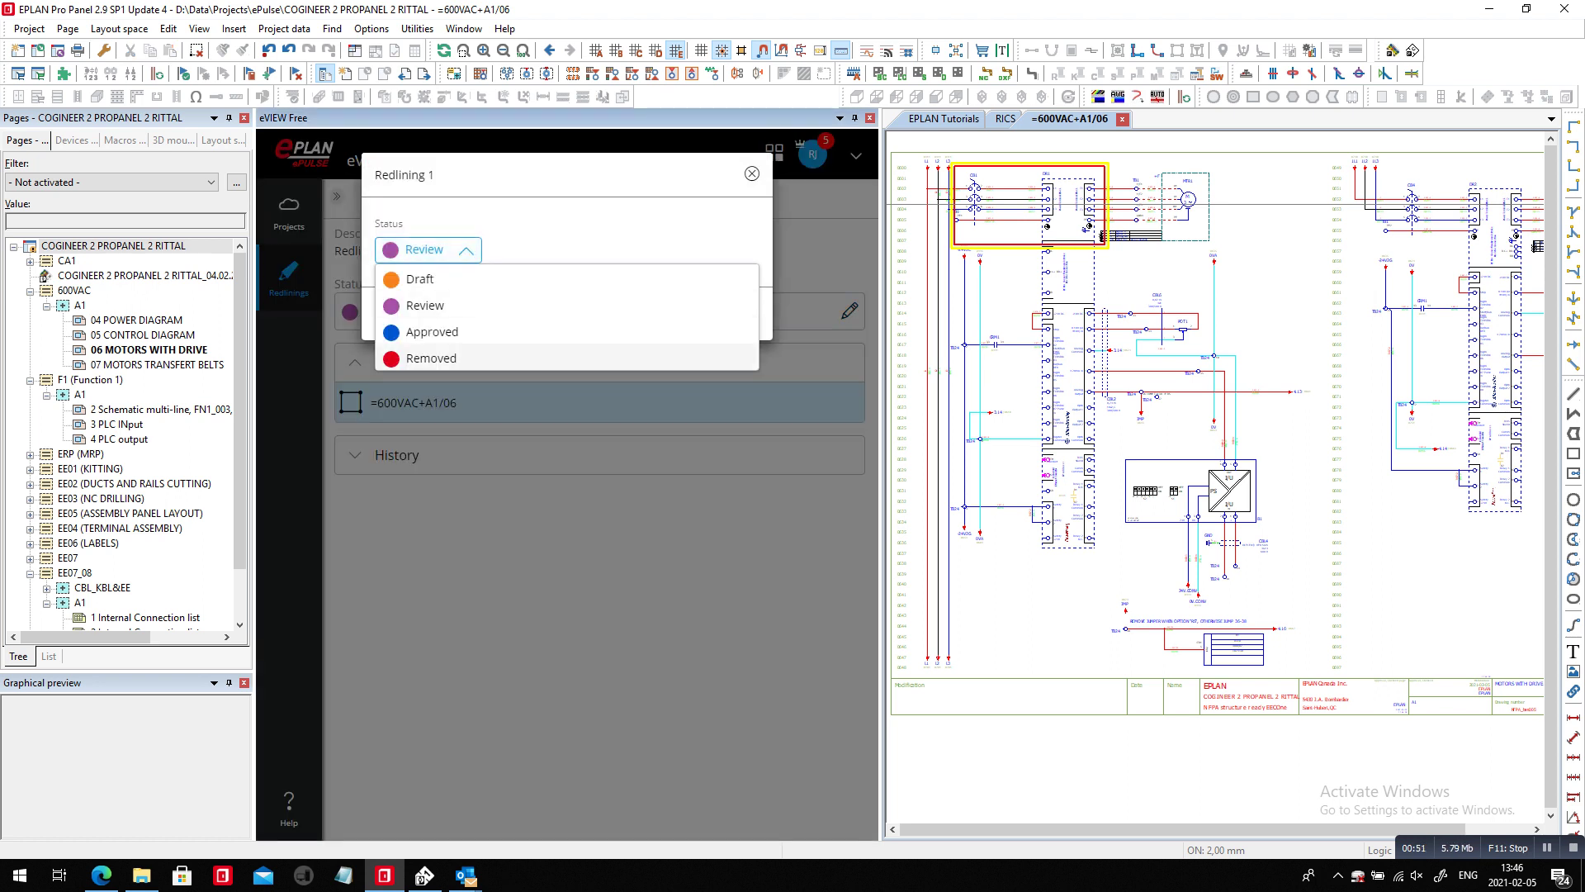
{"action": "left_click", "coordinate": [429, 358]}
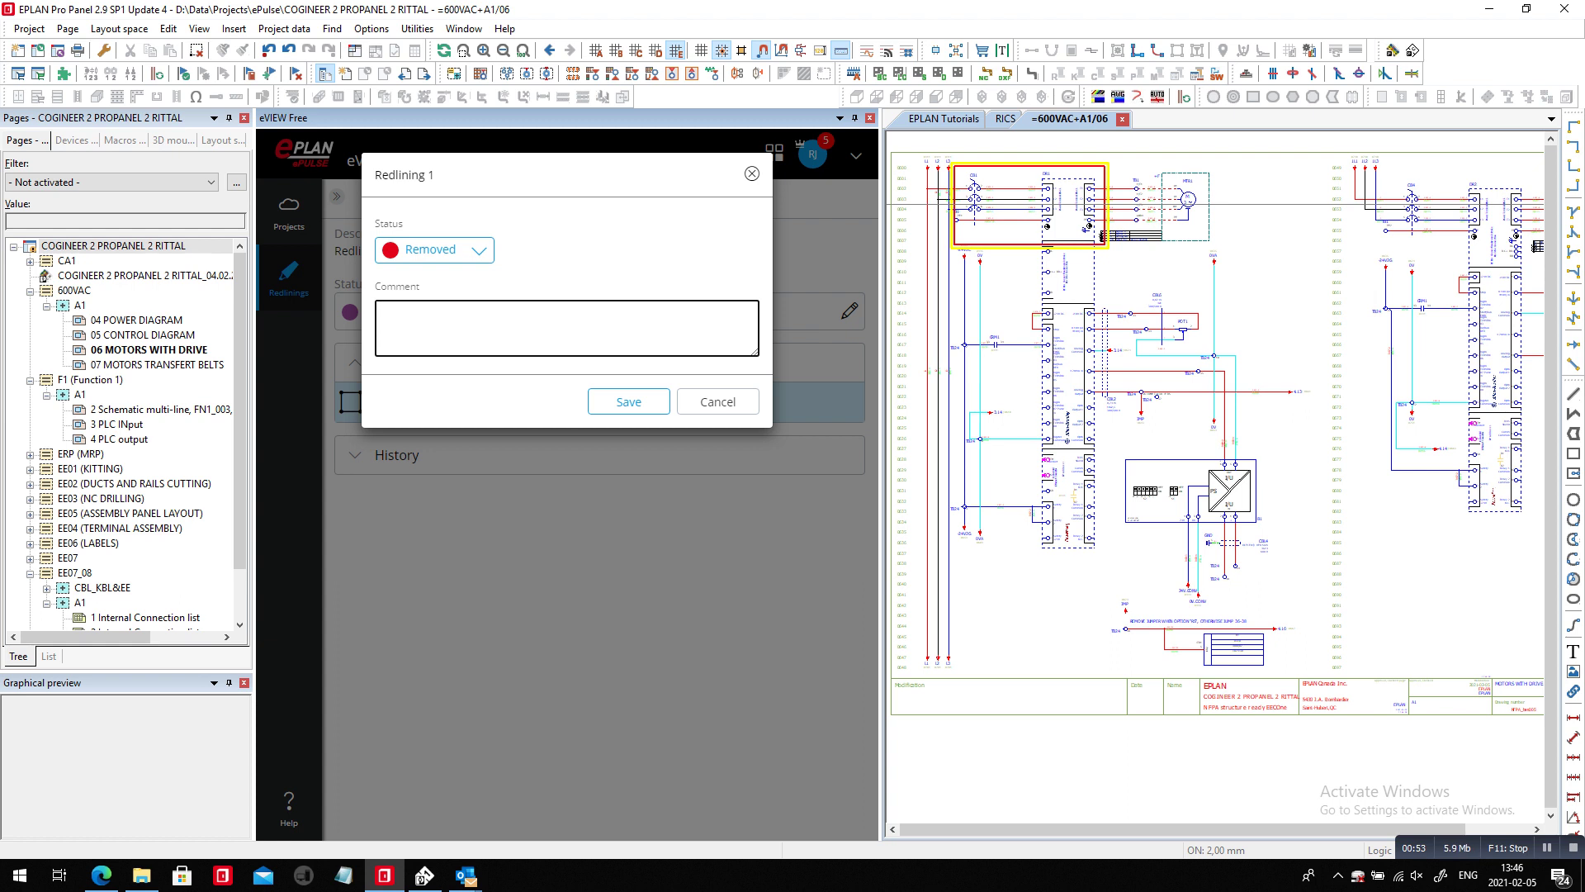
{"action": "type", "text": "this was test obviously"}
{"action": "left_click", "coordinate": [629, 402]}
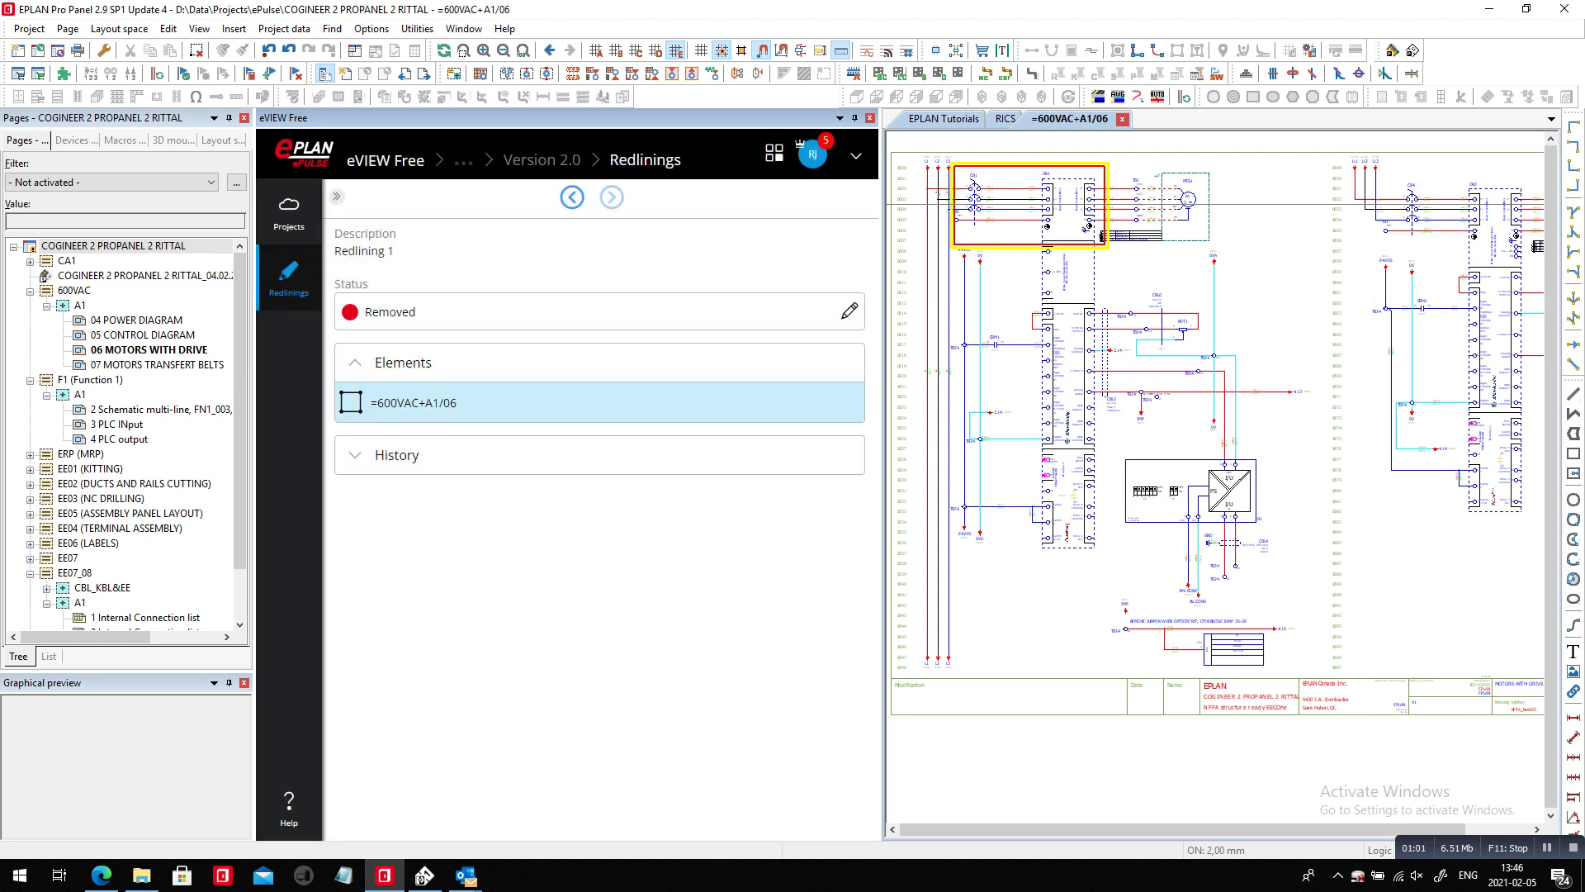
Step: Set the "Function text missing" redlining to Approved with the comment "I will check out and do it in a while" and save it
{"action": "left_click", "coordinate": [289, 277]}
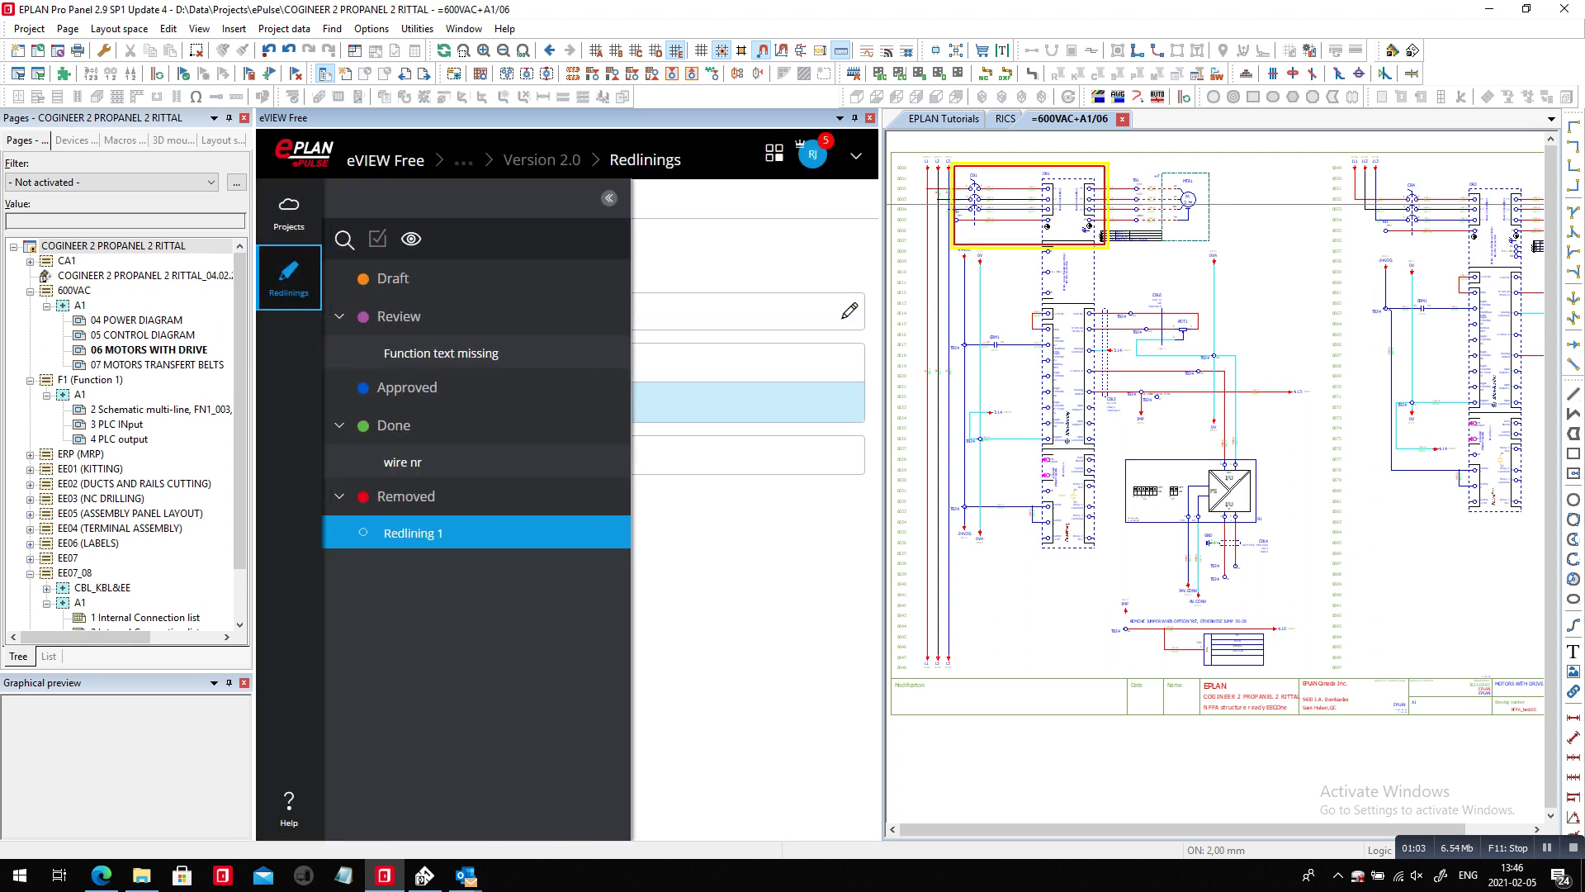
{"action": "left_click", "coordinate": [441, 353]}
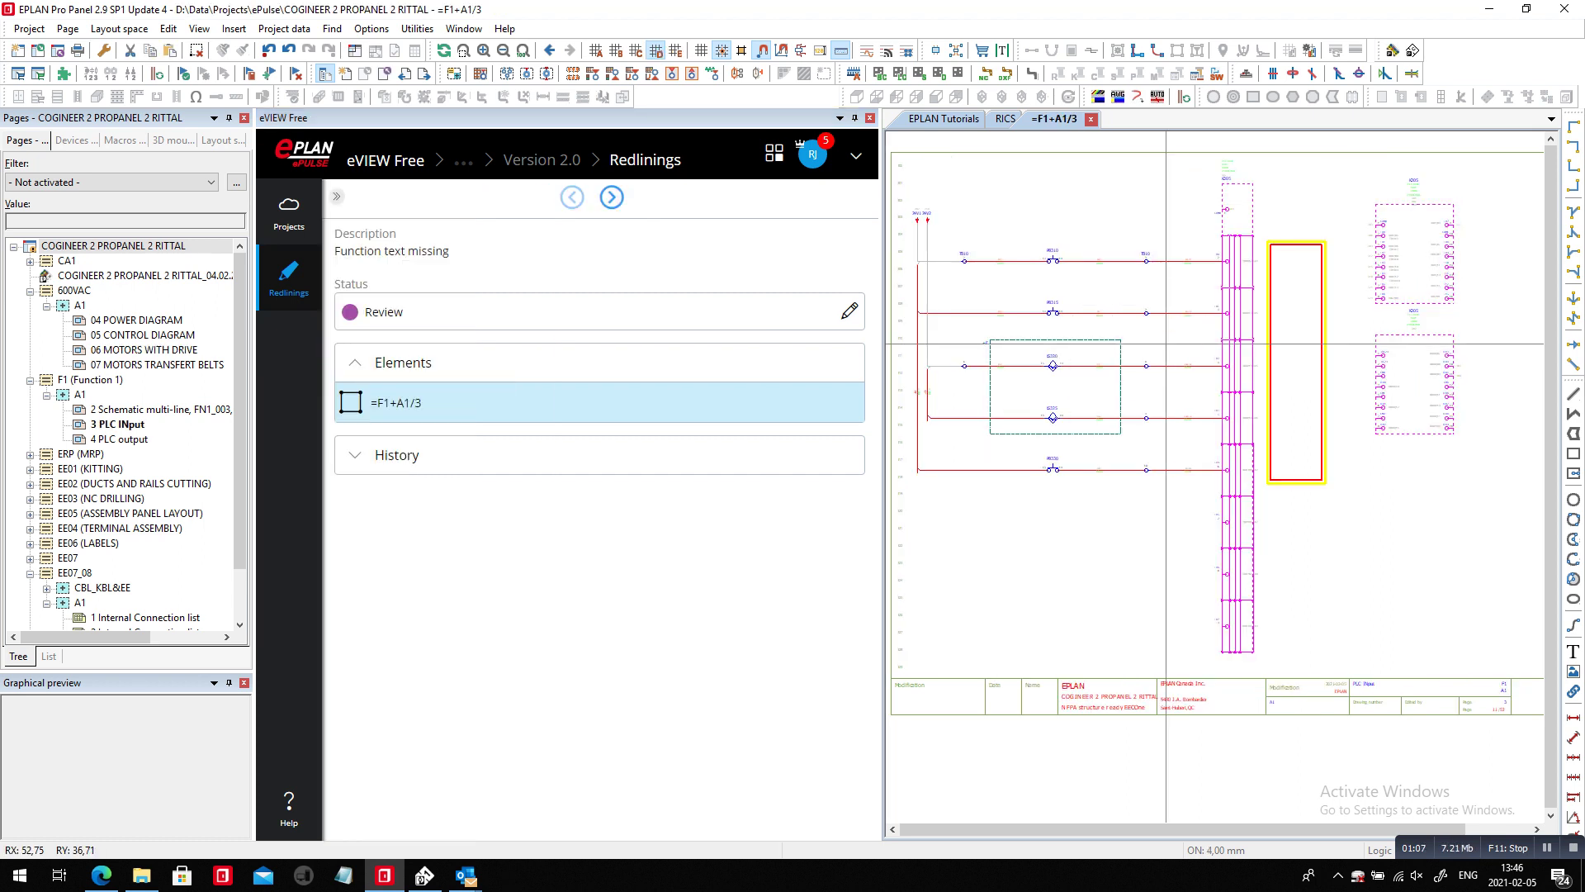
{"action": "left_click", "coordinate": [849, 311]}
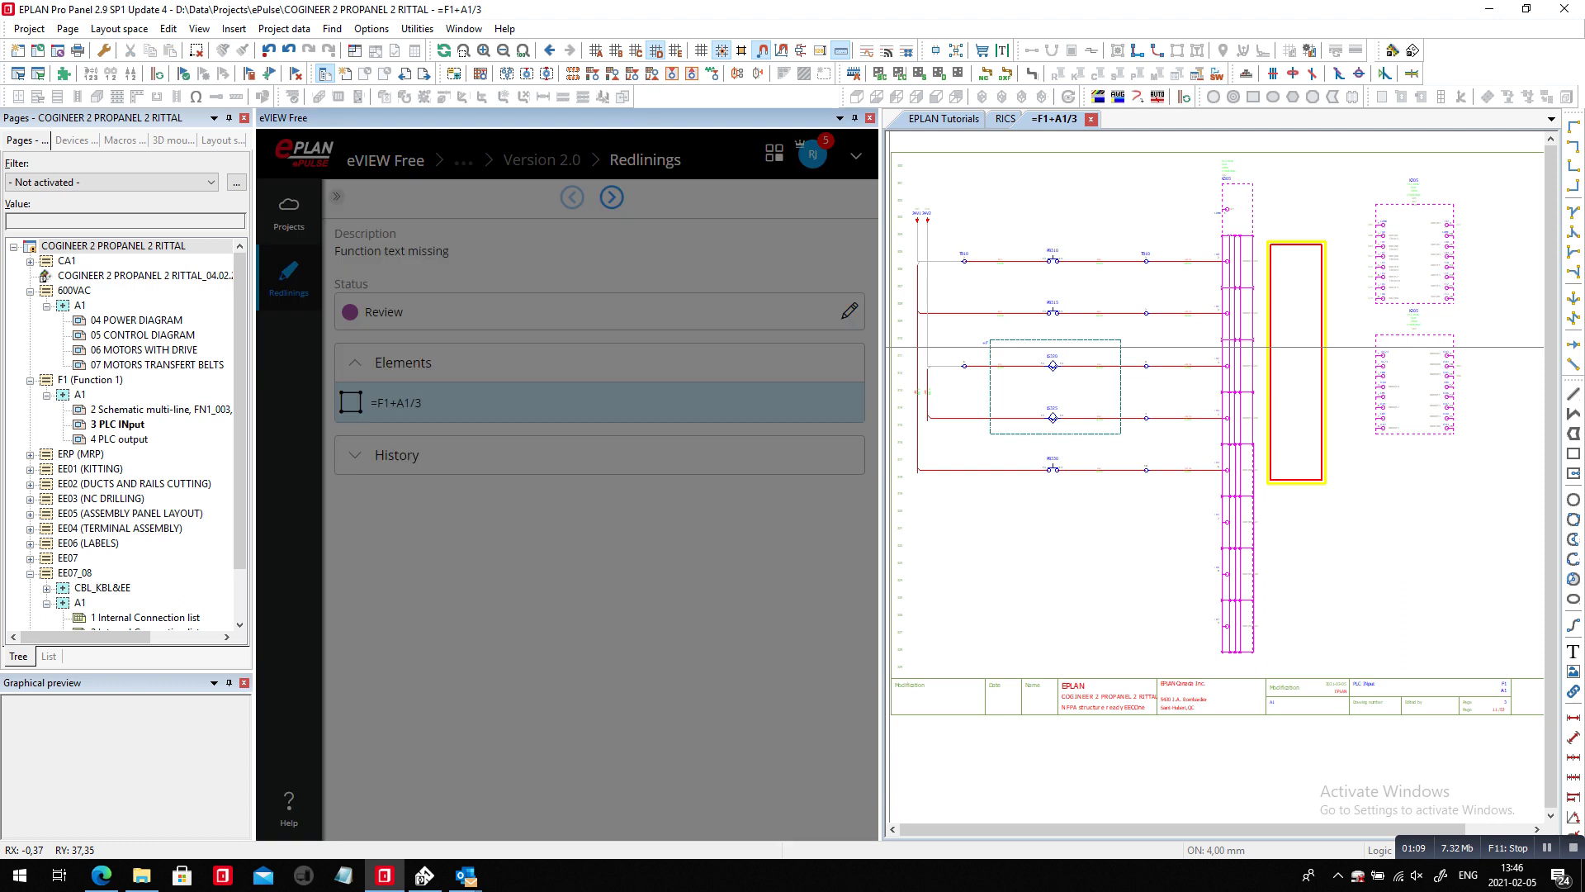
{"action": "left_click", "coordinate": [428, 249]}
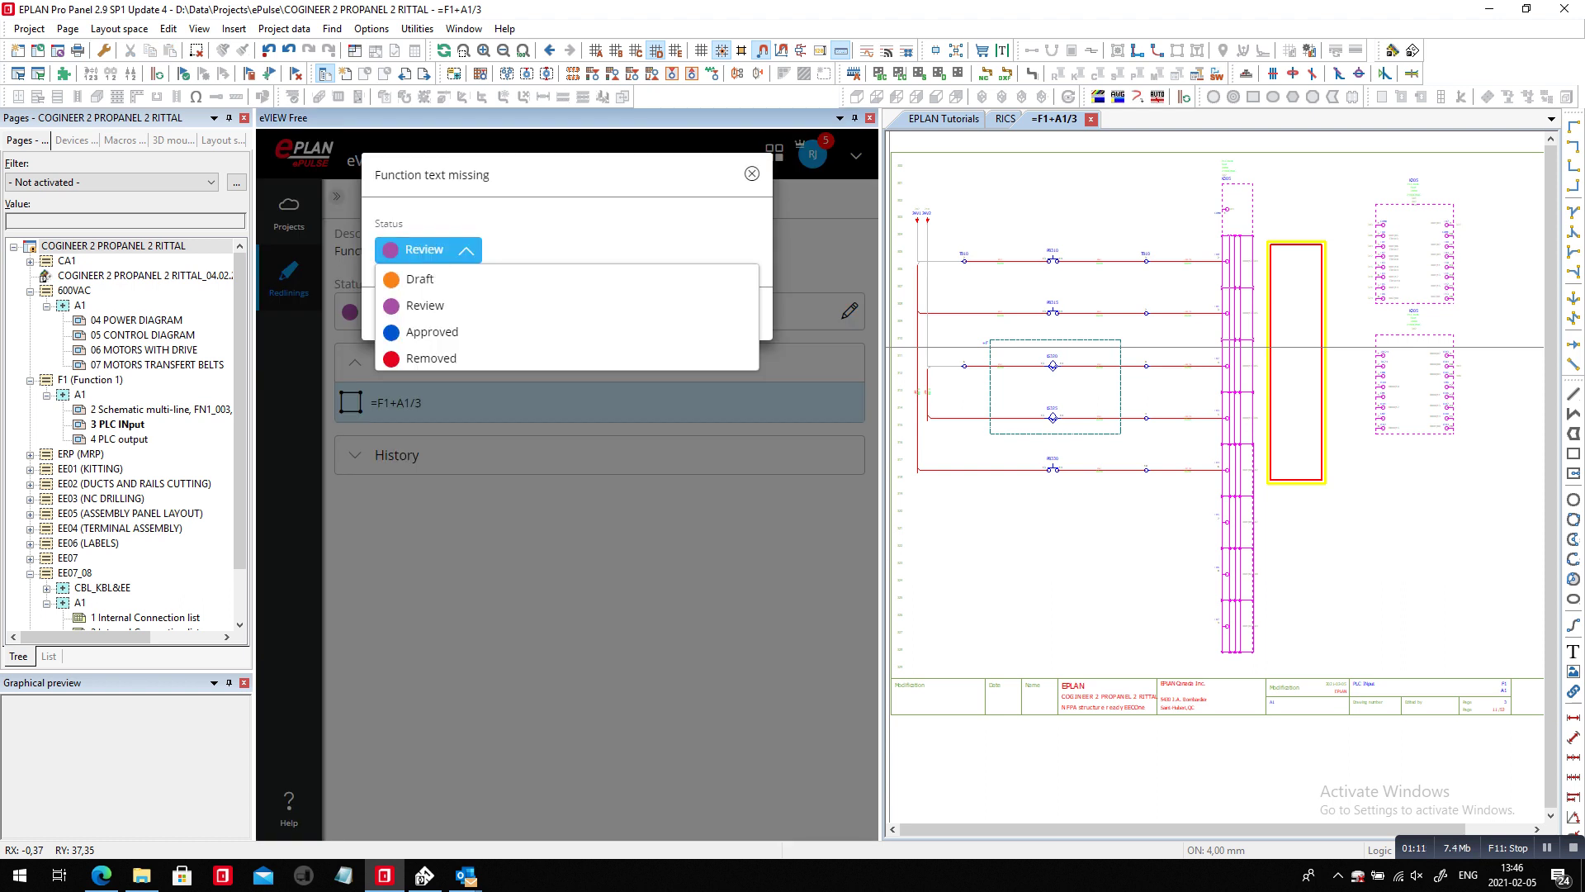
{"action": "left_click", "coordinate": [432, 331]}
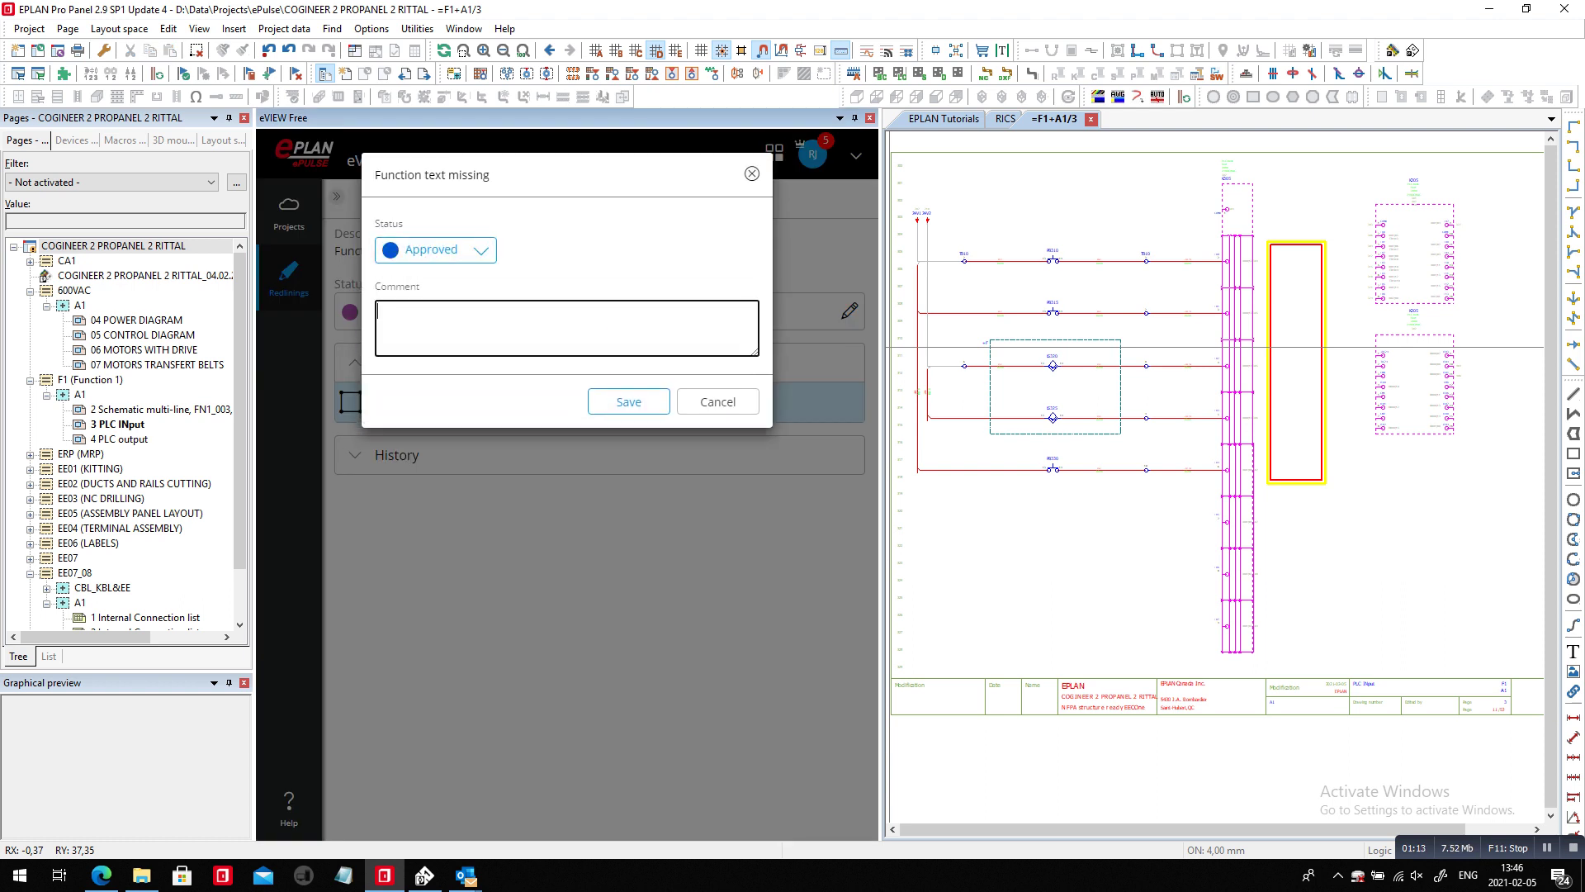
{"action": "type", "text": "I will check out and do it in a while"}
{"action": "left_click", "coordinate": [629, 402]}
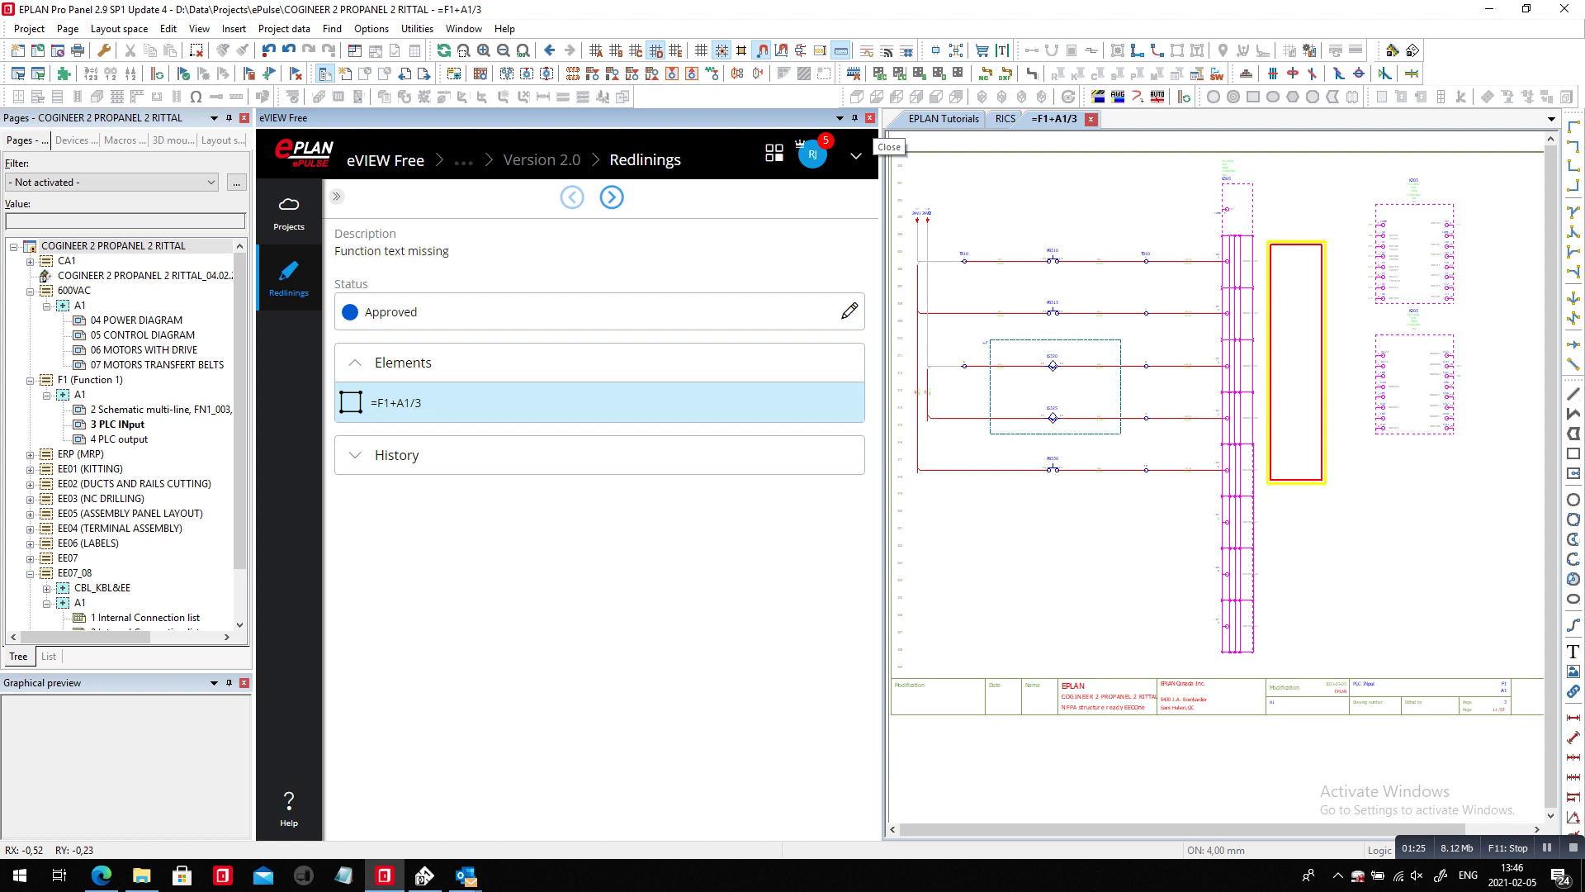
Step: Close eVIEW Free, return to the RICS layout space and select S1:Enclosure in its navigator
{"action": "left_click", "coordinate": [870, 118]}
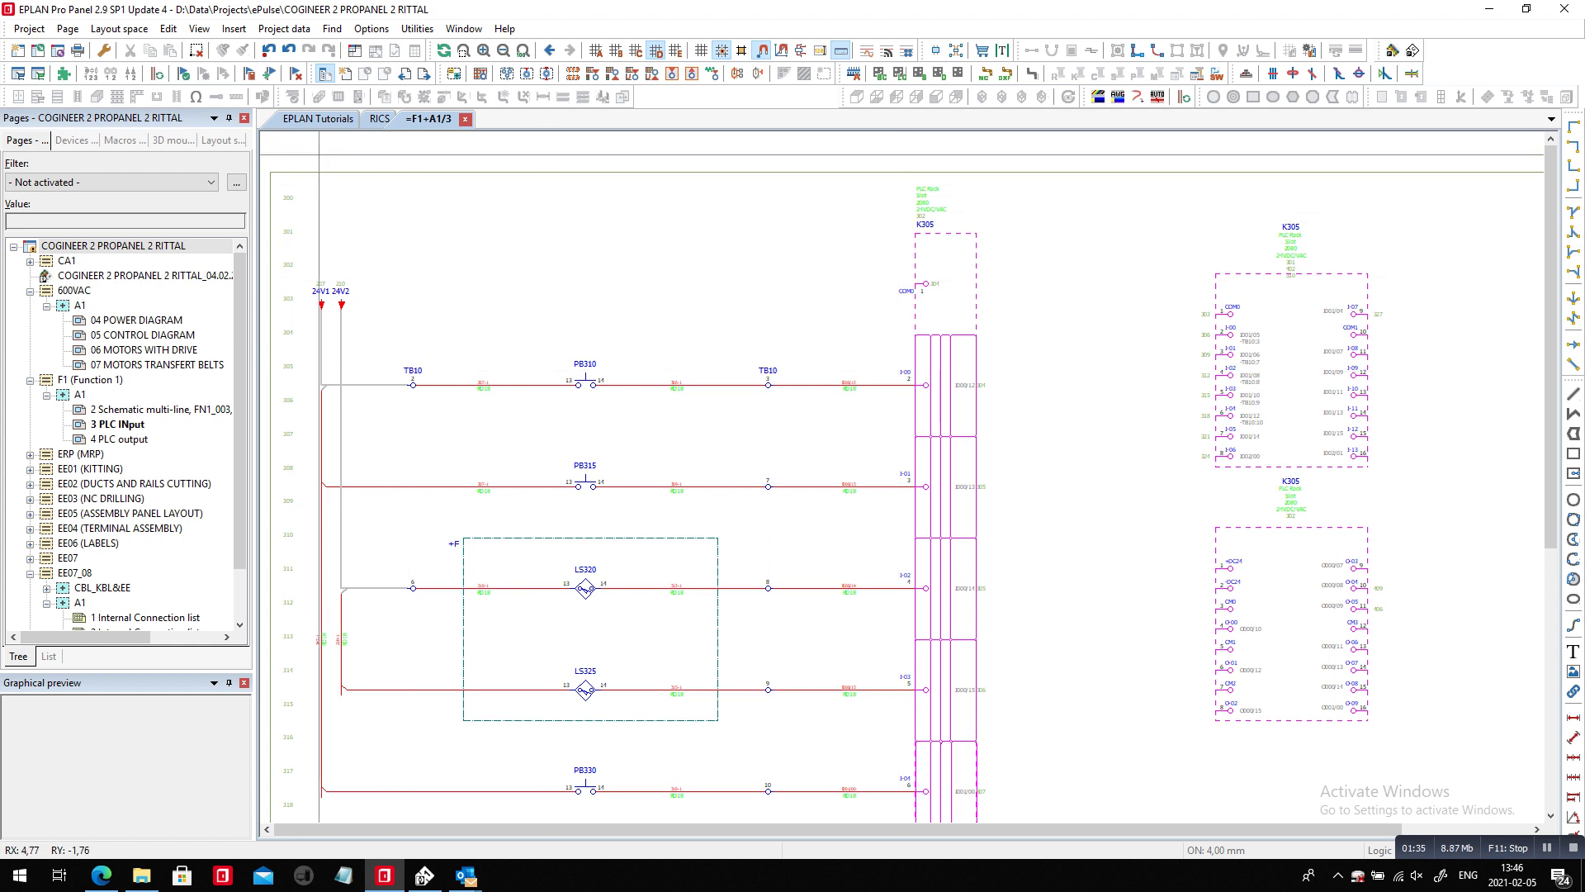
{"action": "left_click", "coordinate": [379, 119]}
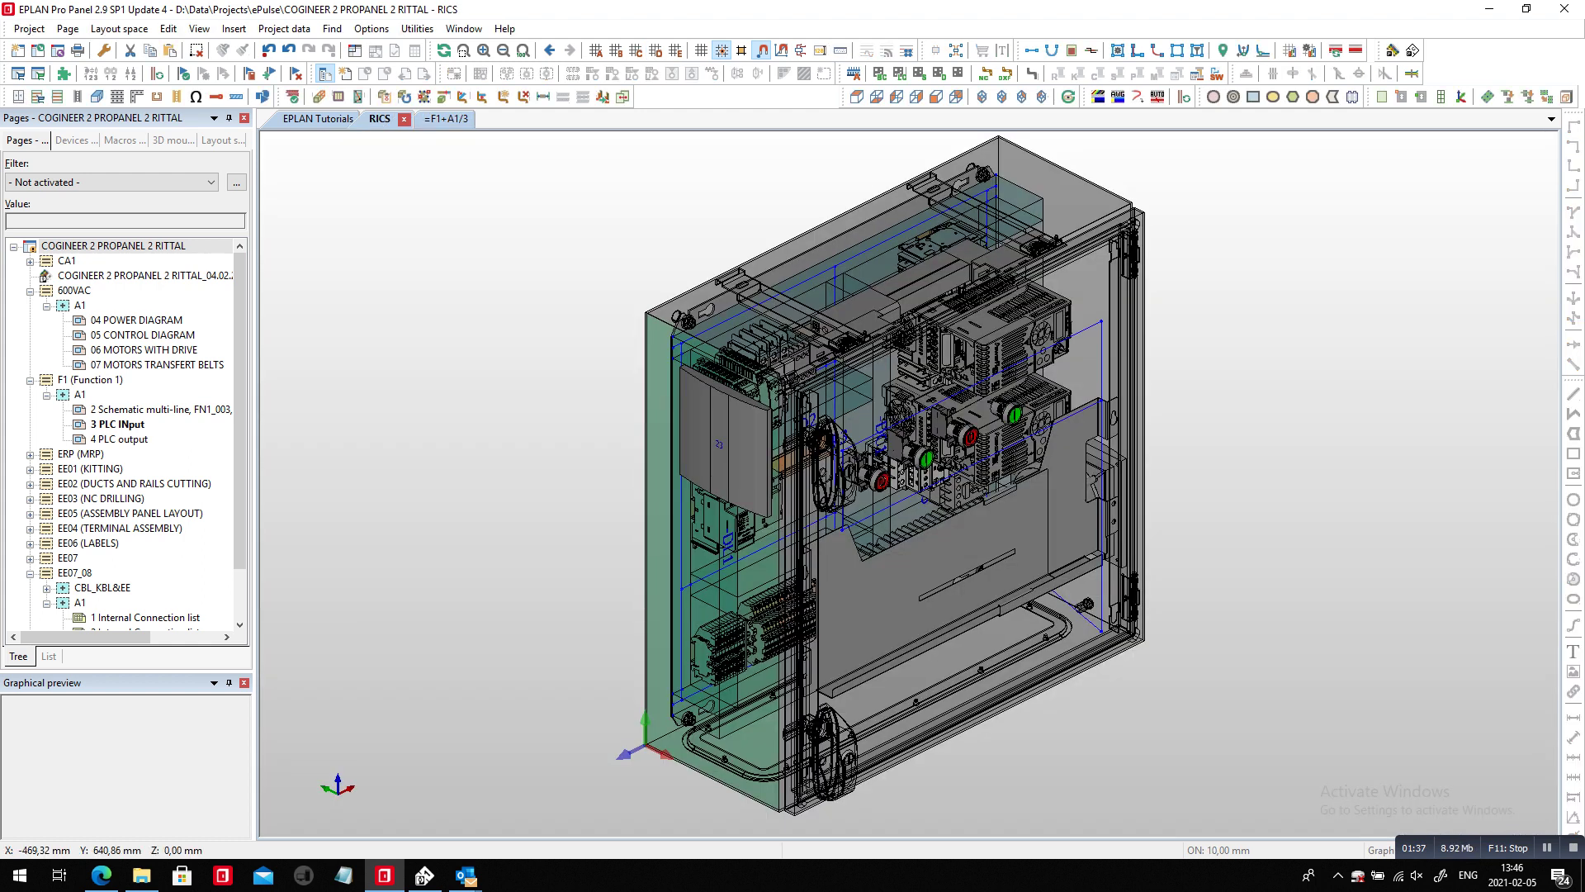
{"action": "left_click", "coordinate": [172, 141]}
{"action": "left_click", "coordinate": [222, 141]}
{"action": "left_click", "coordinate": [85, 260]}
{"action": "right_click", "coordinate": [100, 261]}
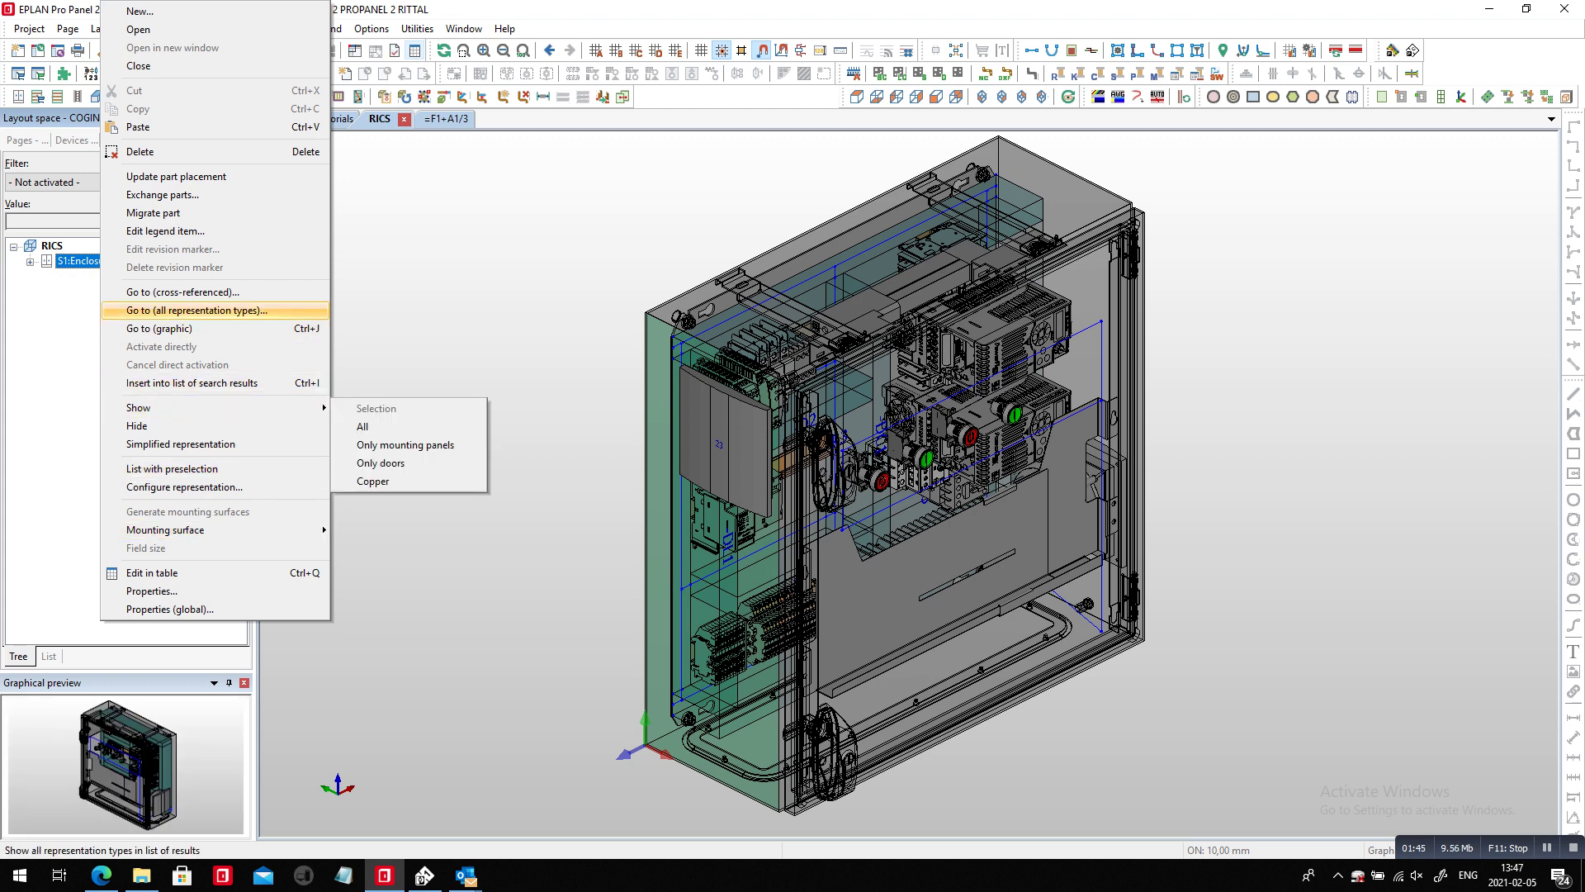
{"action": "key", "text": "Escape"}
Step: Review the criteria of the "Unplaced parts with mounting location" filter in the 3D mounting layout navigator
{"action": "left_click", "coordinate": [174, 141]}
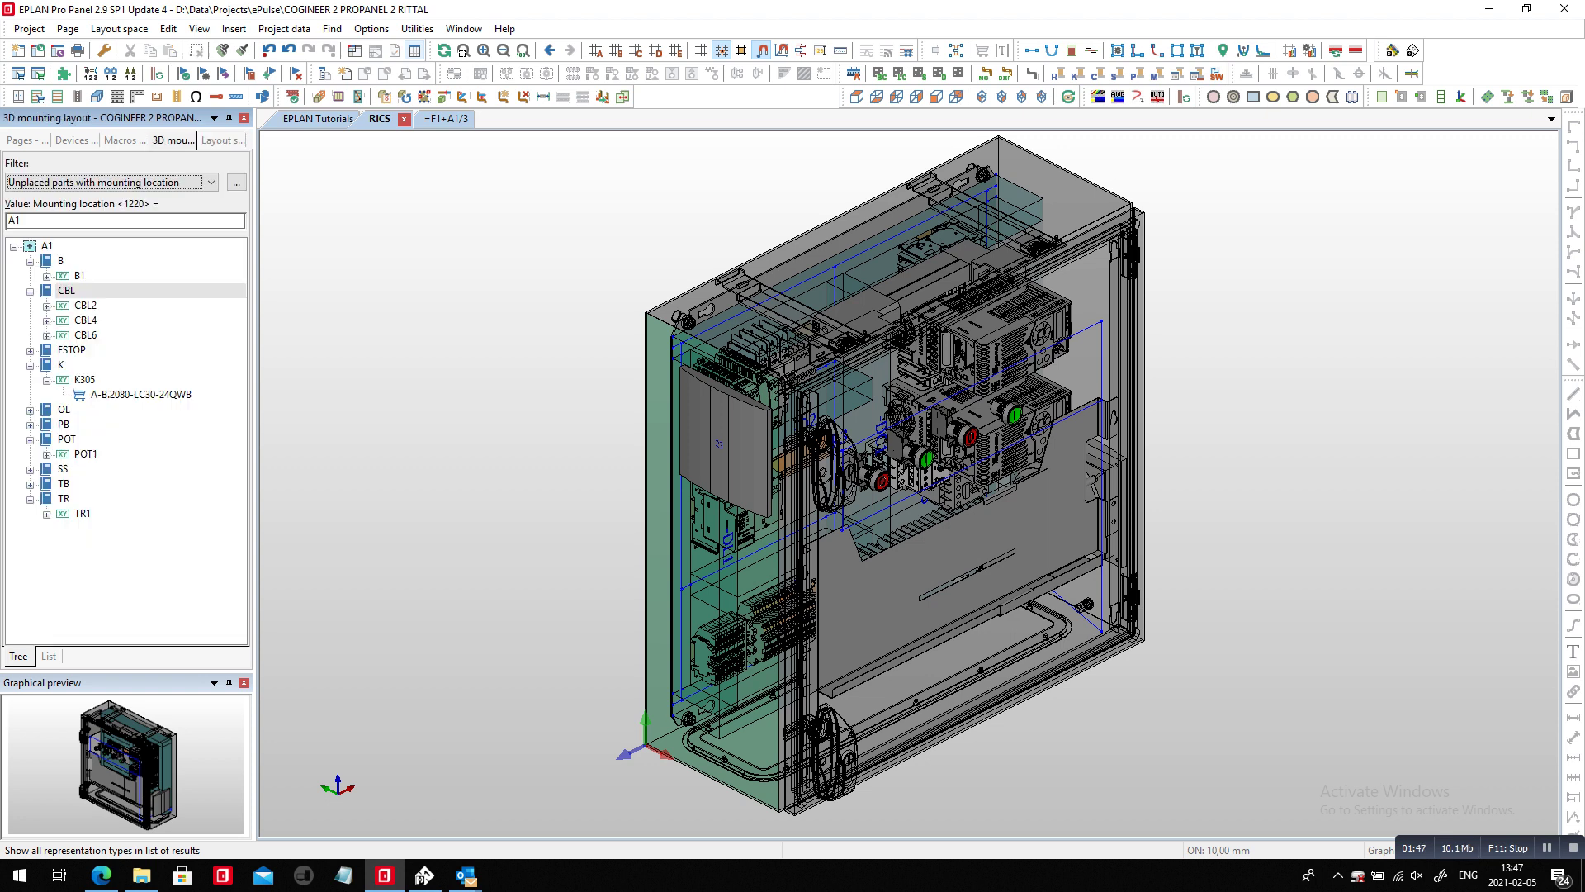
{"action": "left_click", "coordinate": [210, 183]}
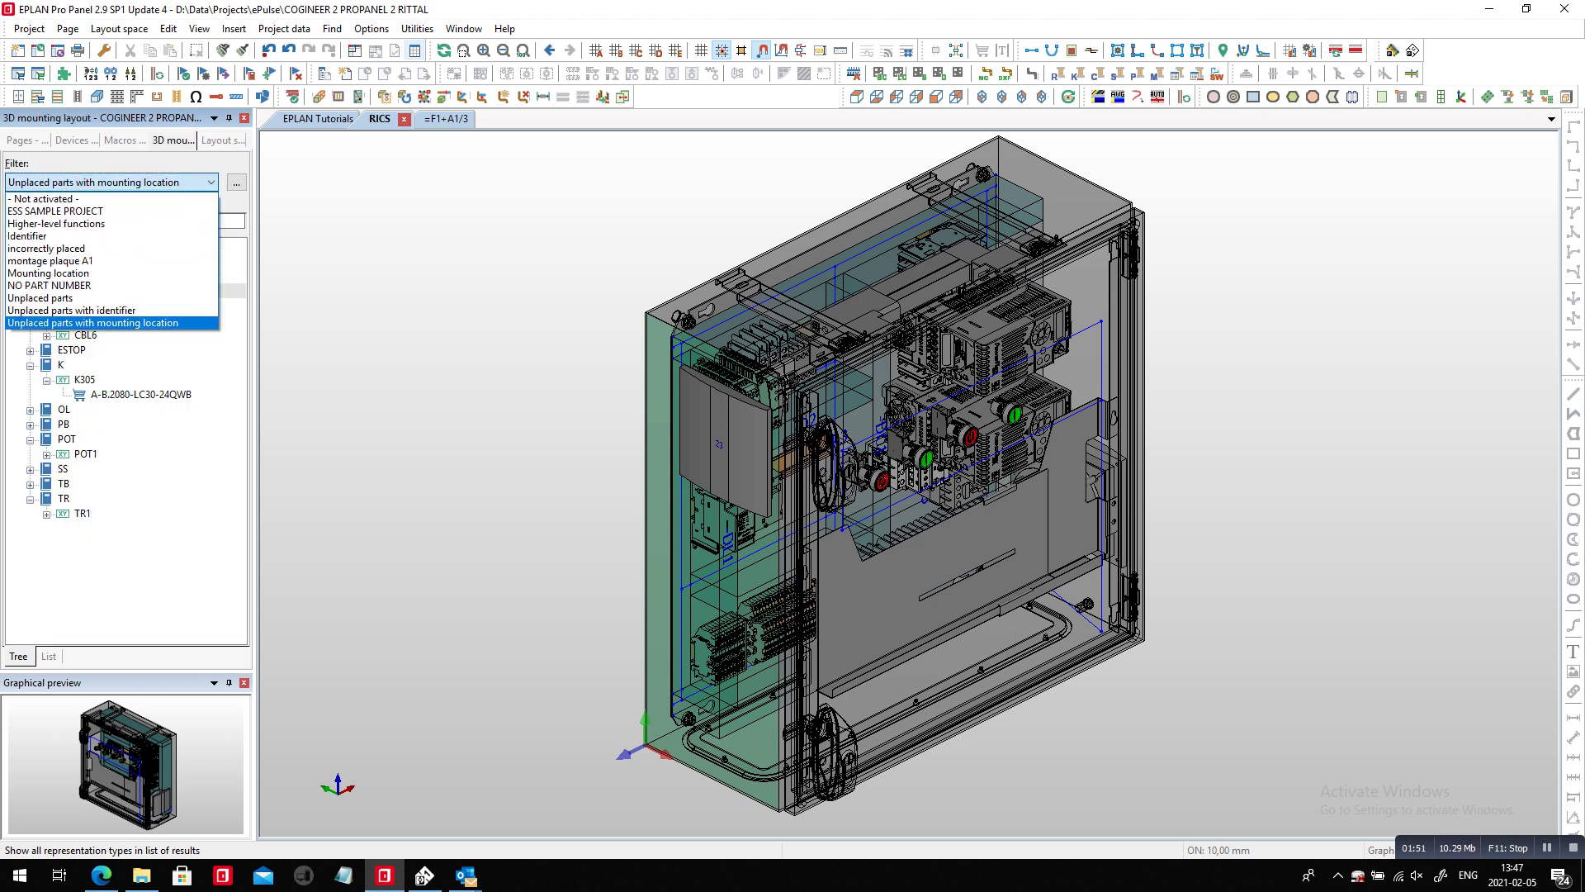
{"action": "left_click", "coordinate": [211, 183]}
{"action": "left_click", "coordinate": [237, 183]}
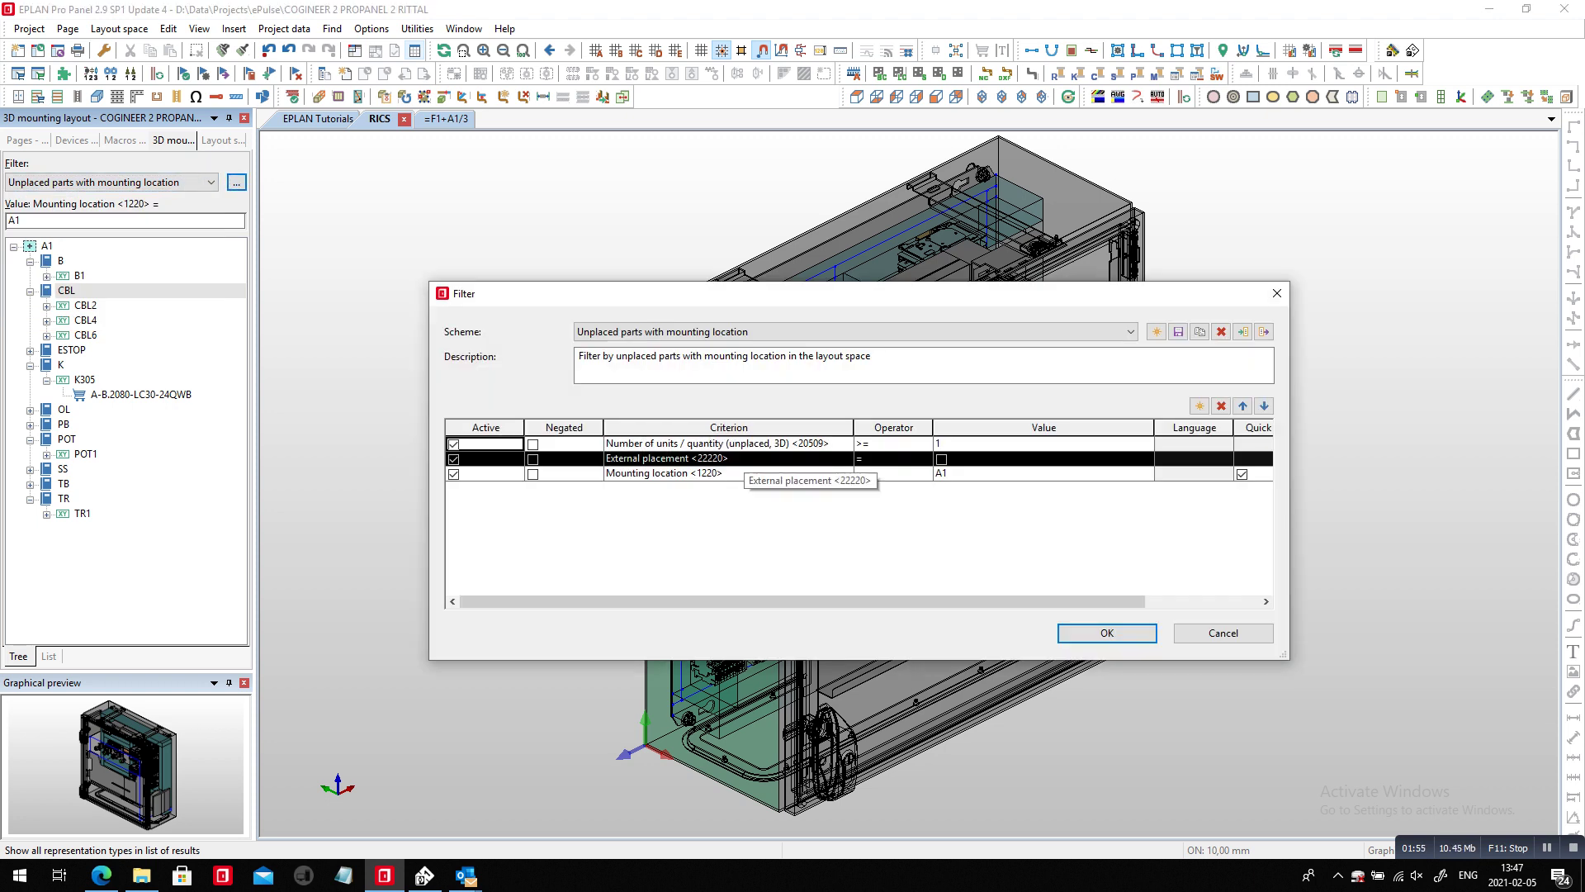
{"action": "left_click", "coordinate": [741, 444]}
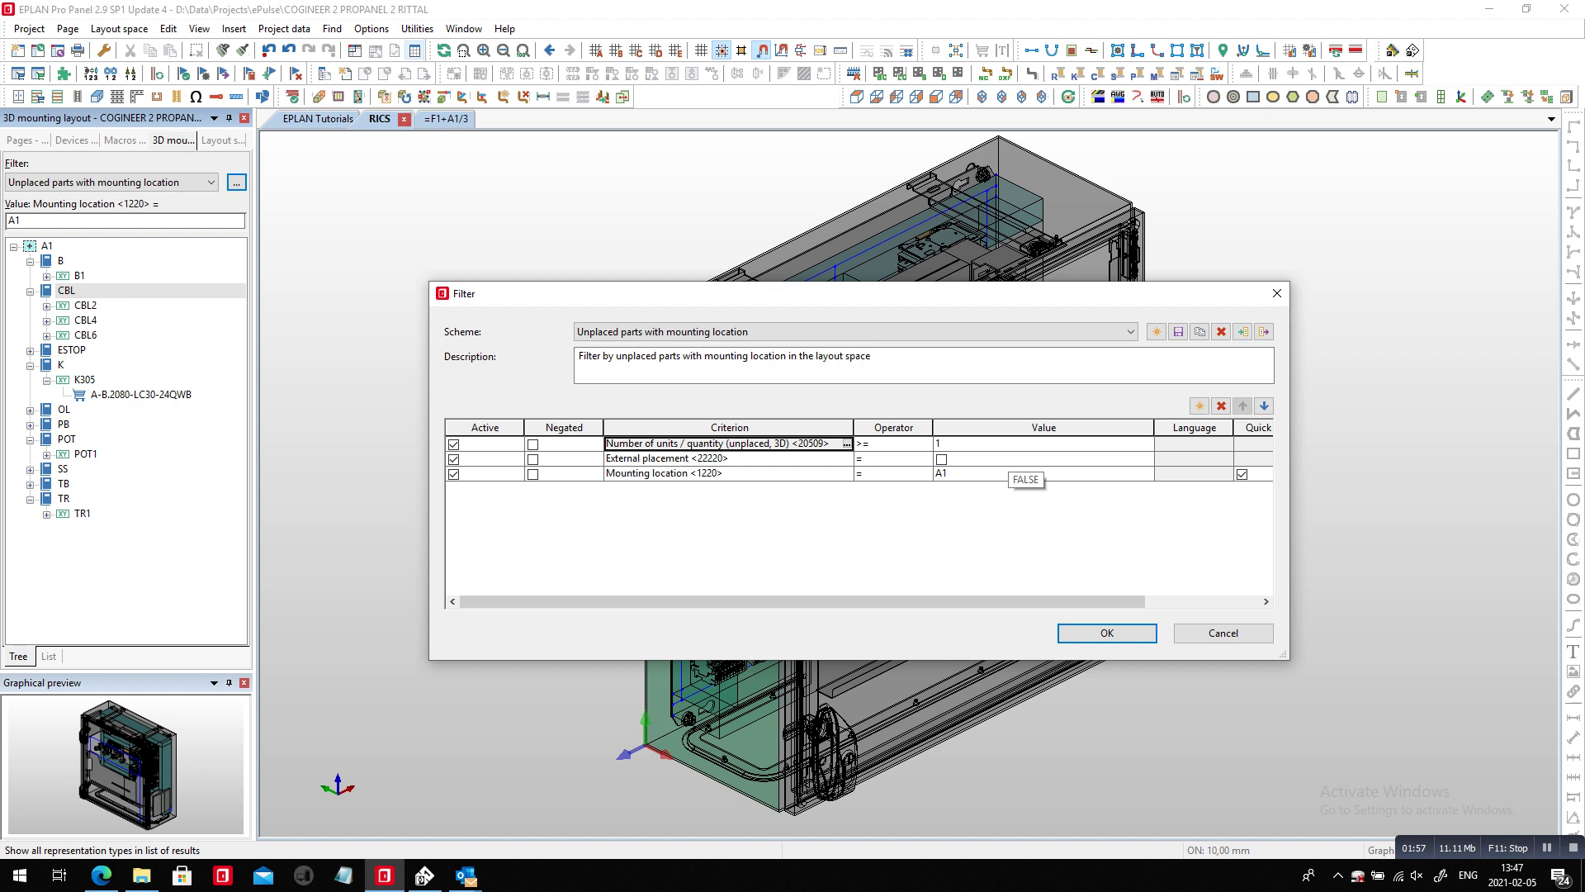
{"action": "left_click", "coordinate": [1012, 444]}
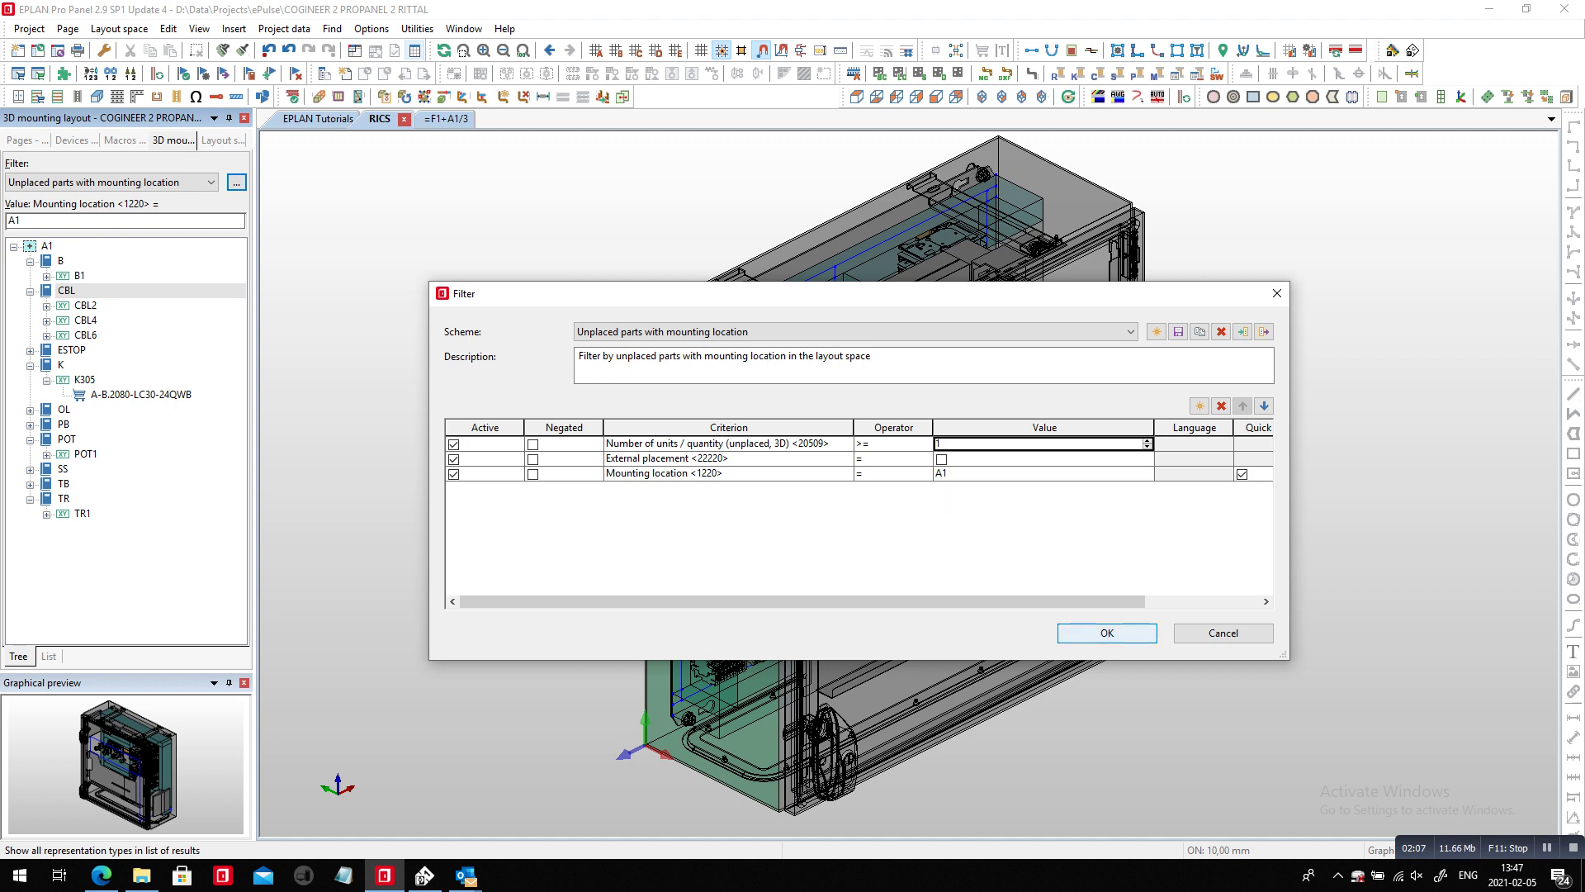
{"action": "left_click", "coordinate": [1107, 632]}
{"action": "left_click", "coordinate": [1107, 632]}
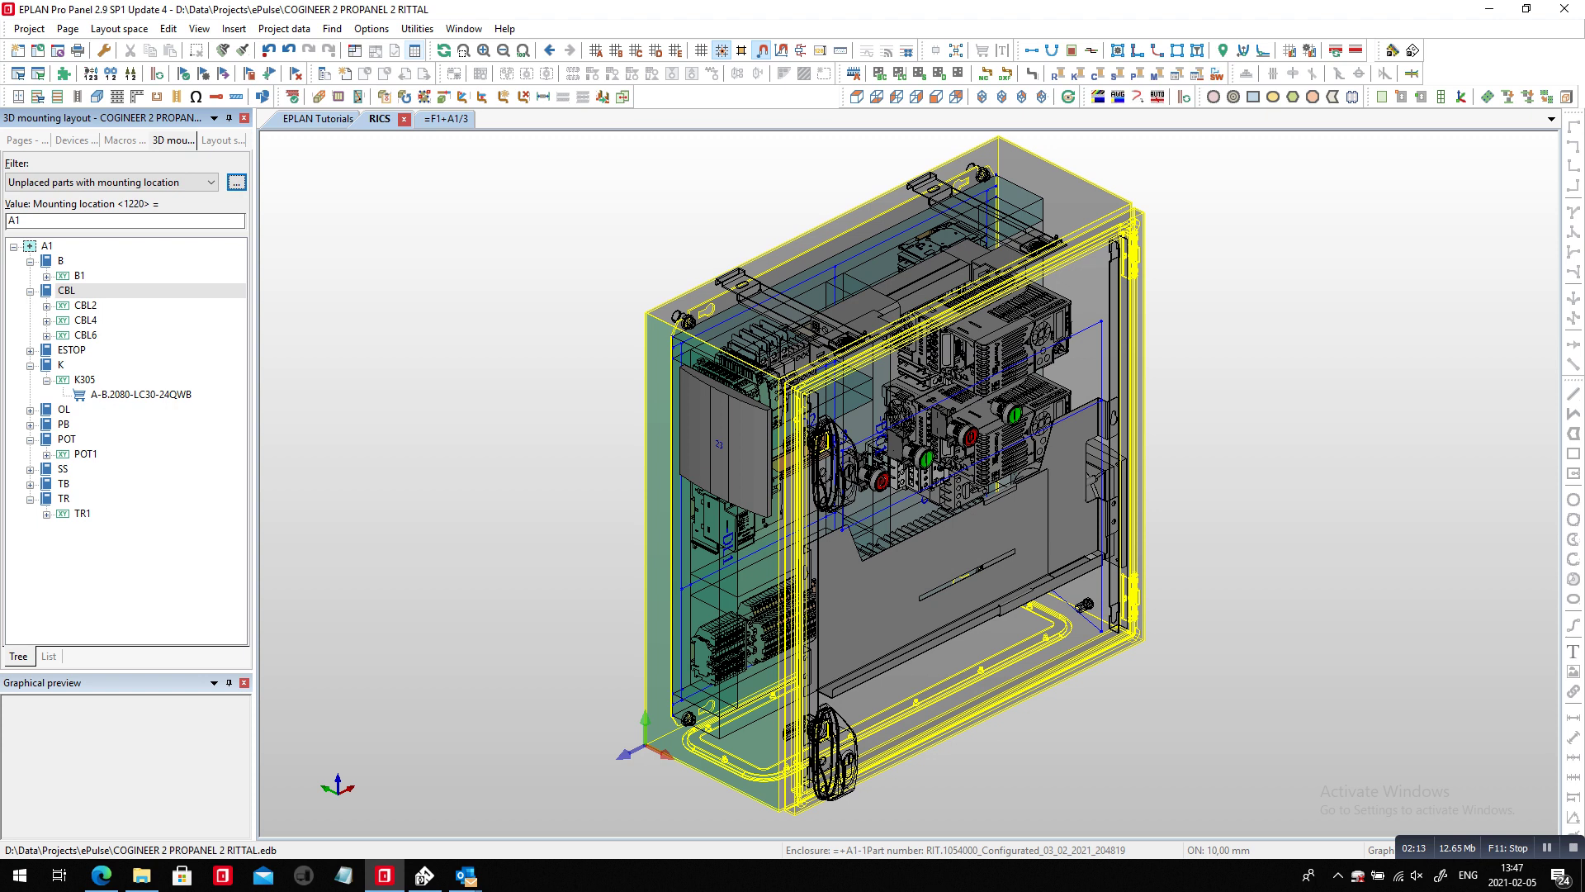
{"action": "key", "text": "Escape"}
Step: Open the bill of materials navigator for the project
{"action": "left_click", "coordinate": [284, 28]}
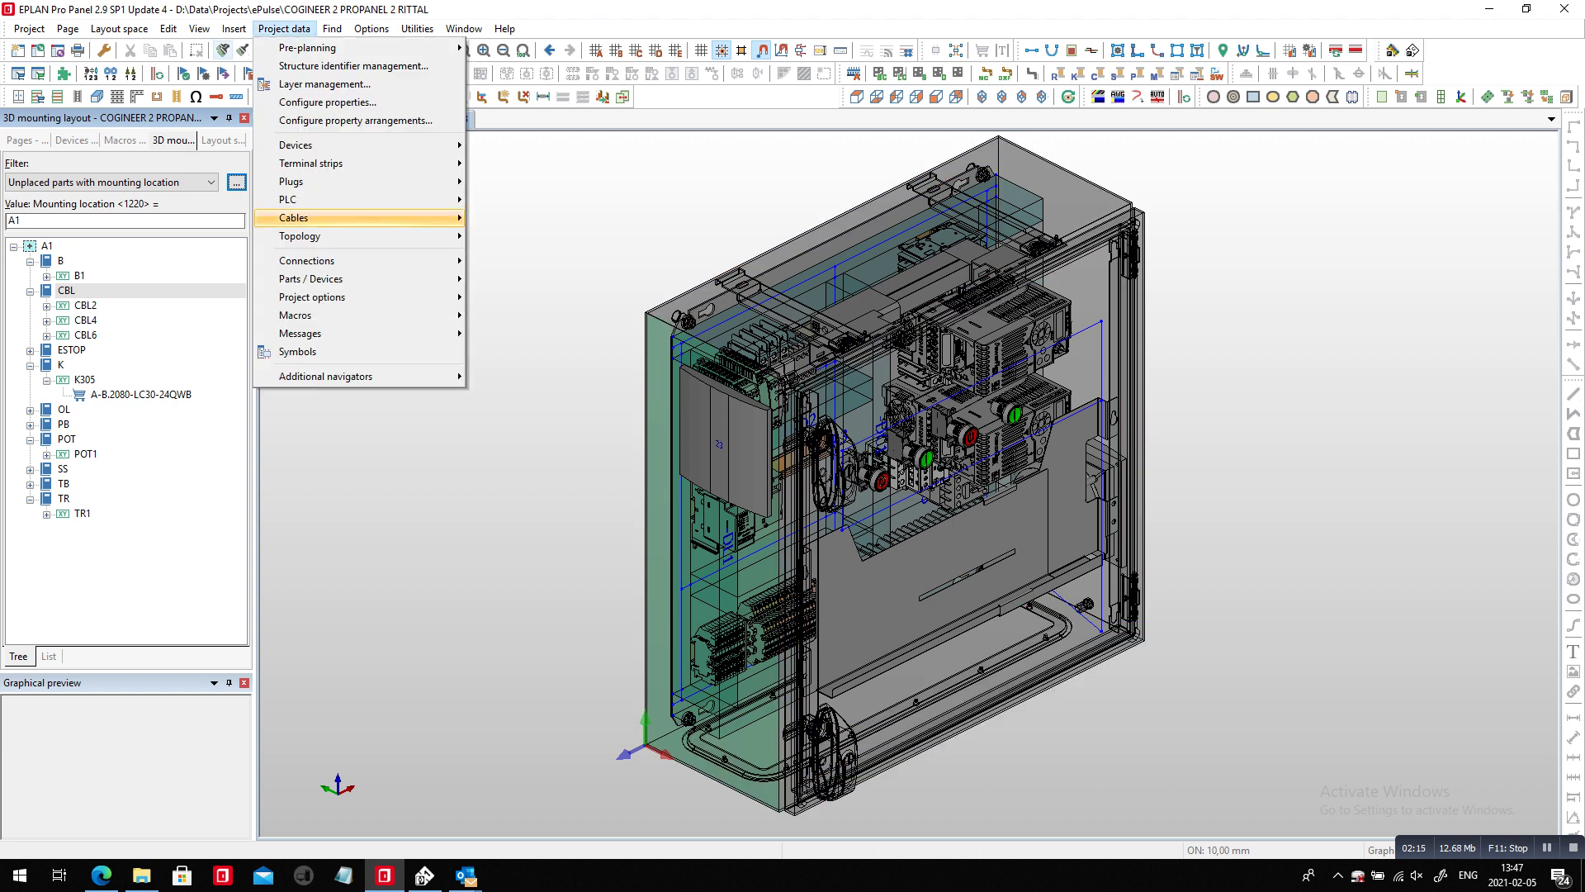
{"action": "mouse_move", "coordinate": [309, 278]}
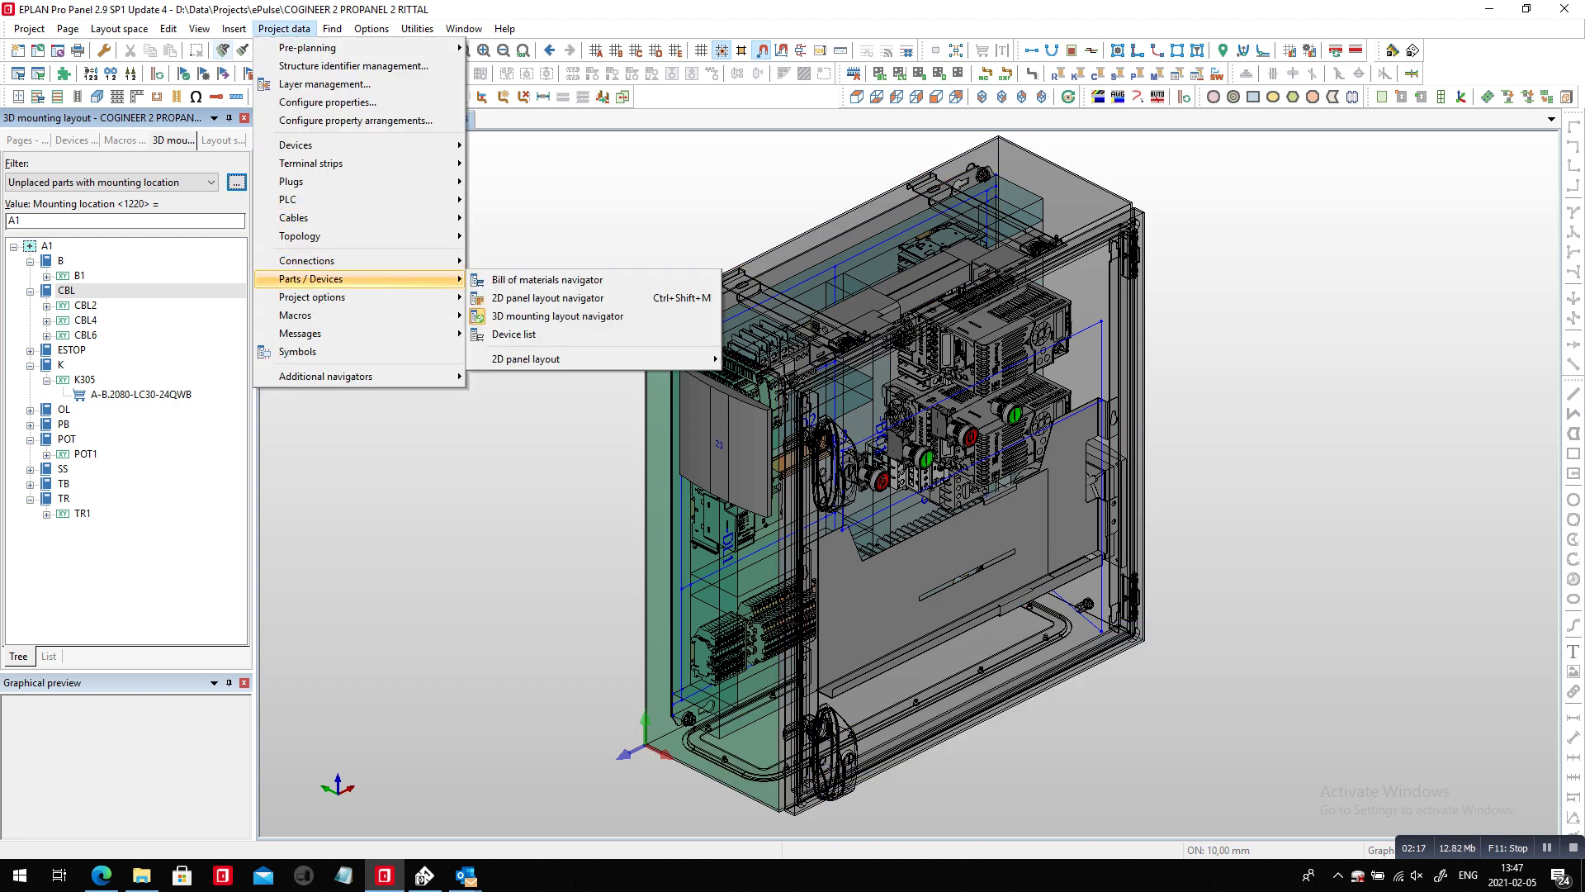
{"action": "left_click", "coordinate": [547, 279]}
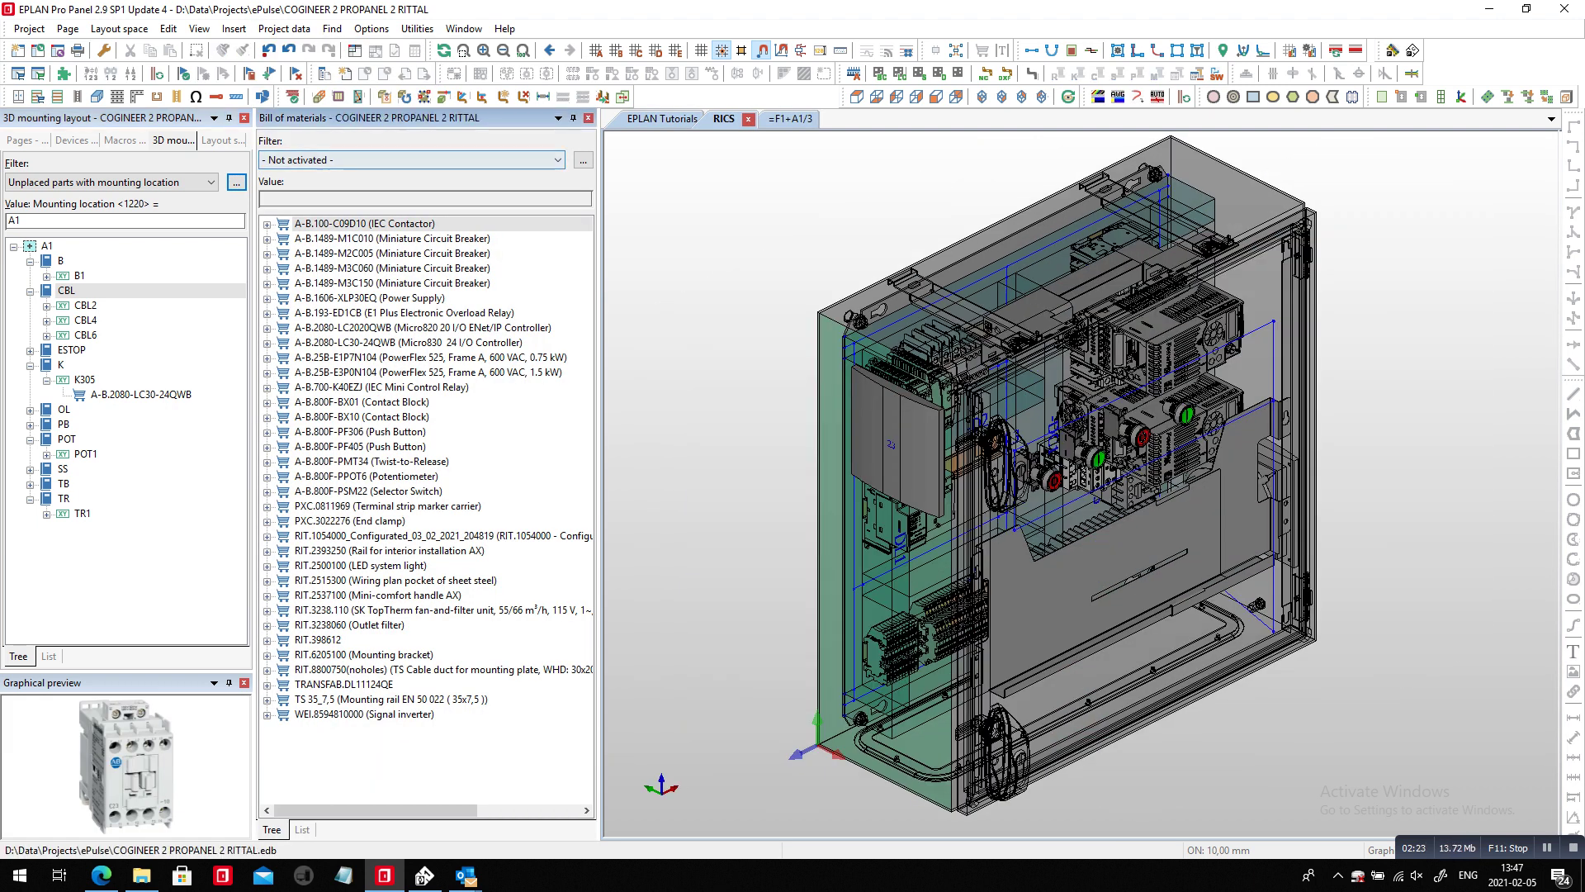
Step: Include devices without part number and terminal parts in the bill of materials through its parts settings
{"action": "right_click", "coordinate": [483, 402]}
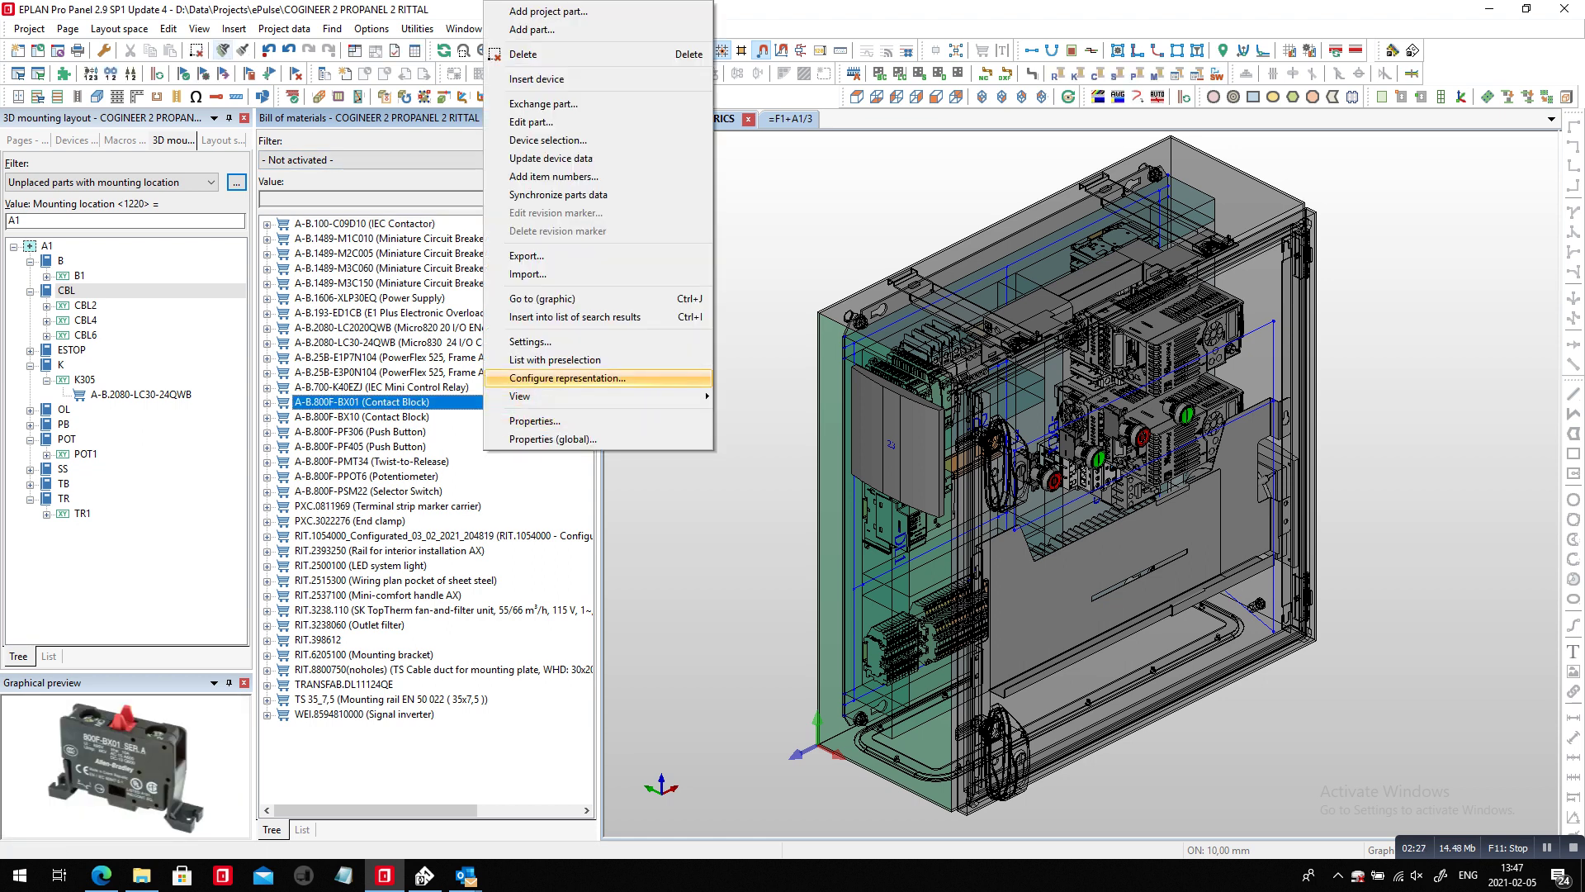
{"action": "left_click", "coordinate": [530, 341]}
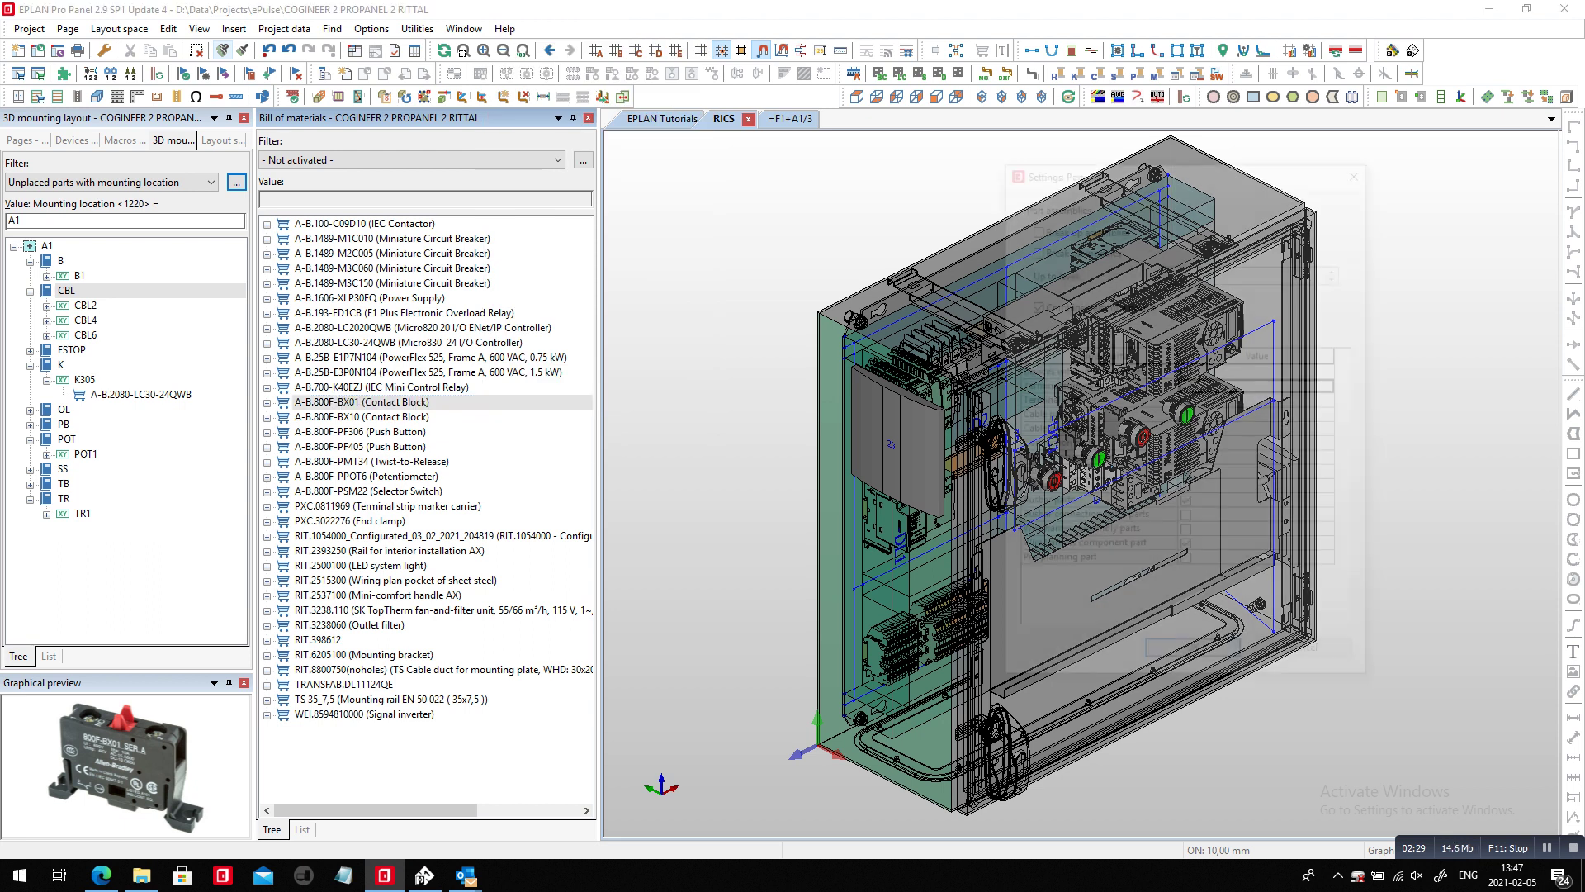
{"action": "left_click", "coordinate": [1139, 370]}
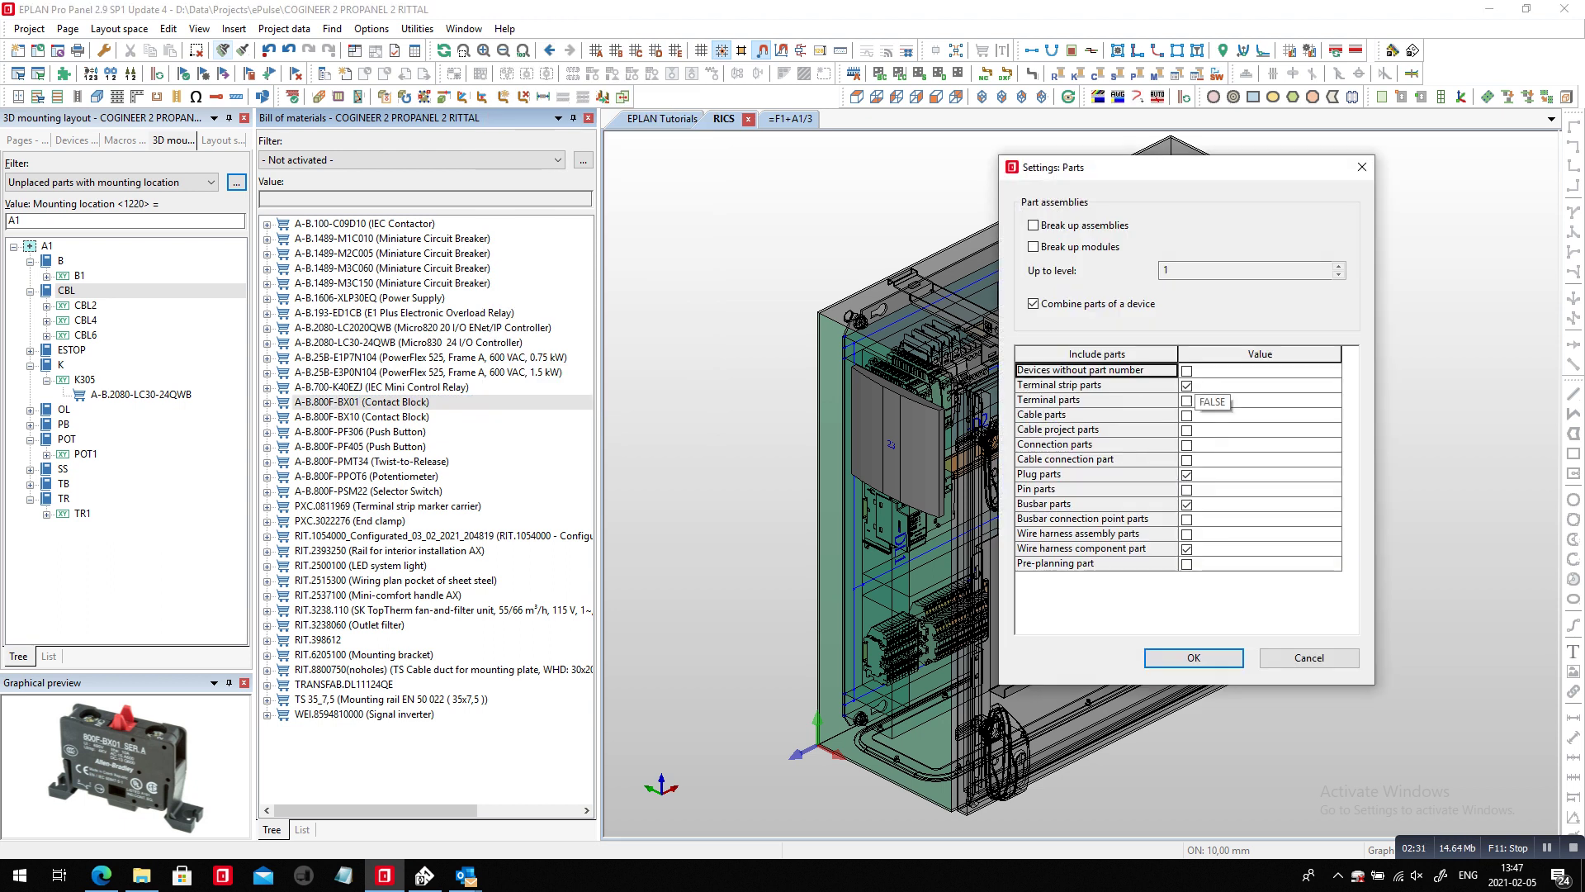
{"action": "left_click", "coordinate": [1187, 372]}
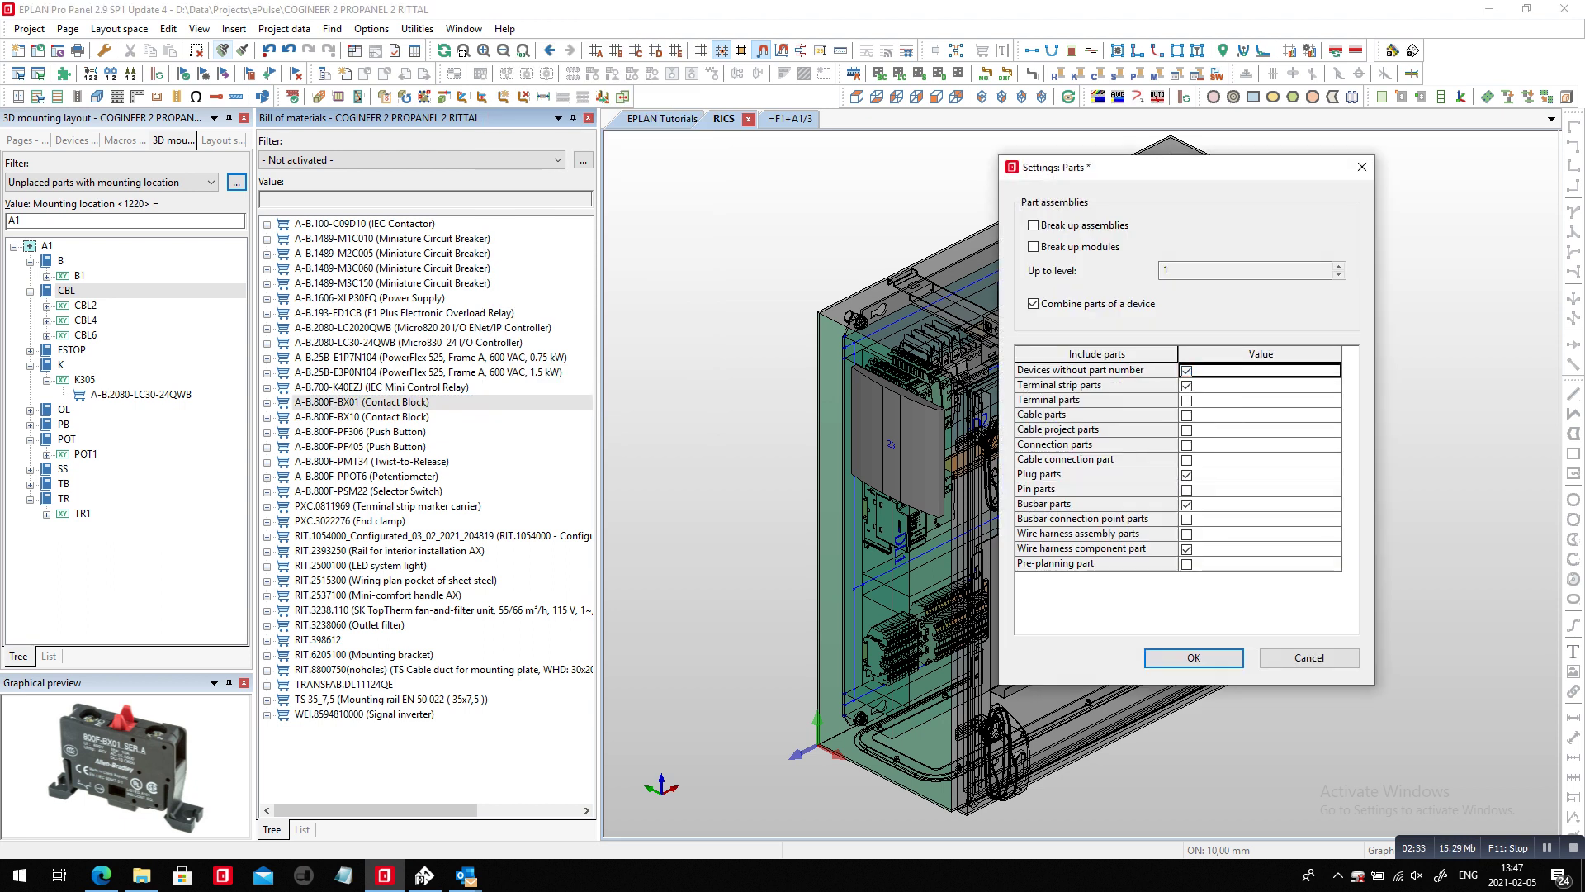
{"action": "left_click", "coordinate": [1187, 401]}
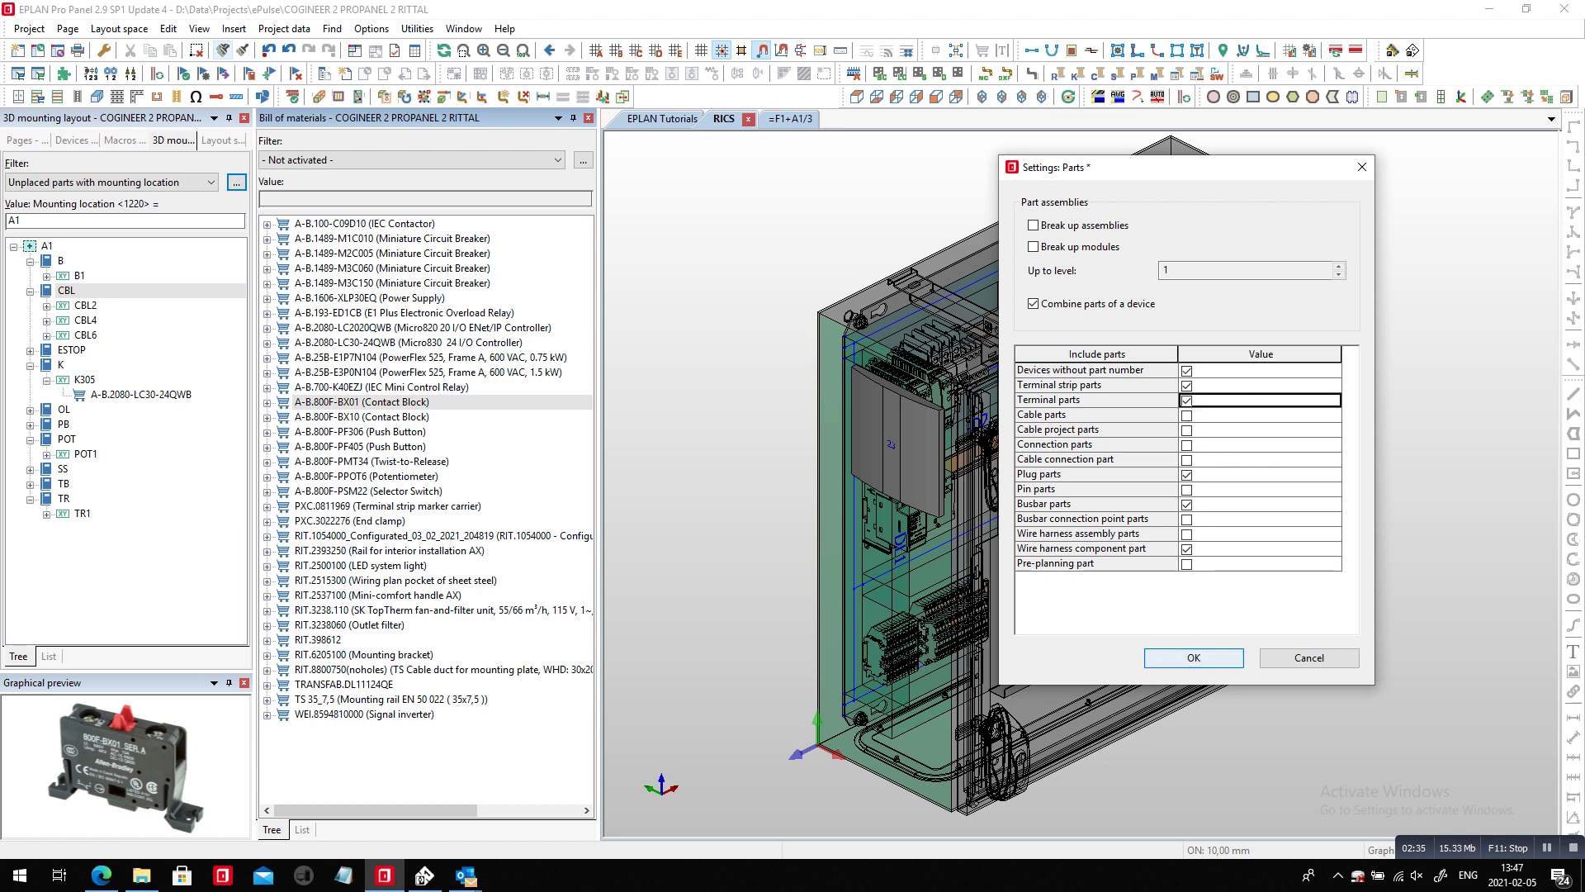
{"action": "left_click", "coordinate": [1193, 657]}
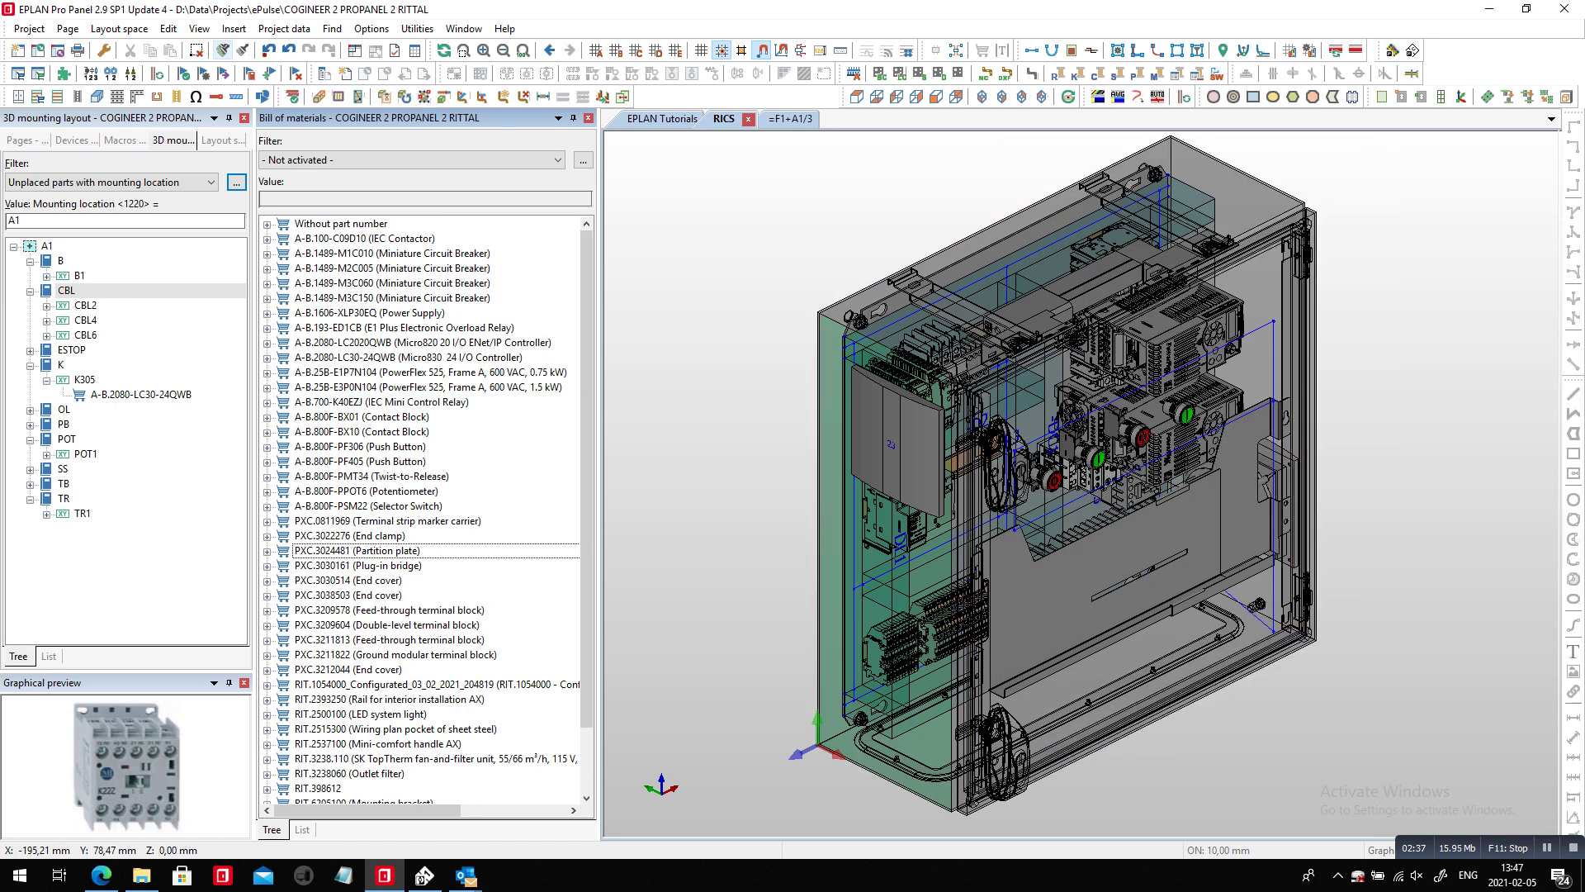
Step: Locate circuit breaker +A1-CB213 from the "Without part number" group in the schematic
{"action": "left_click", "coordinate": [267, 224]}
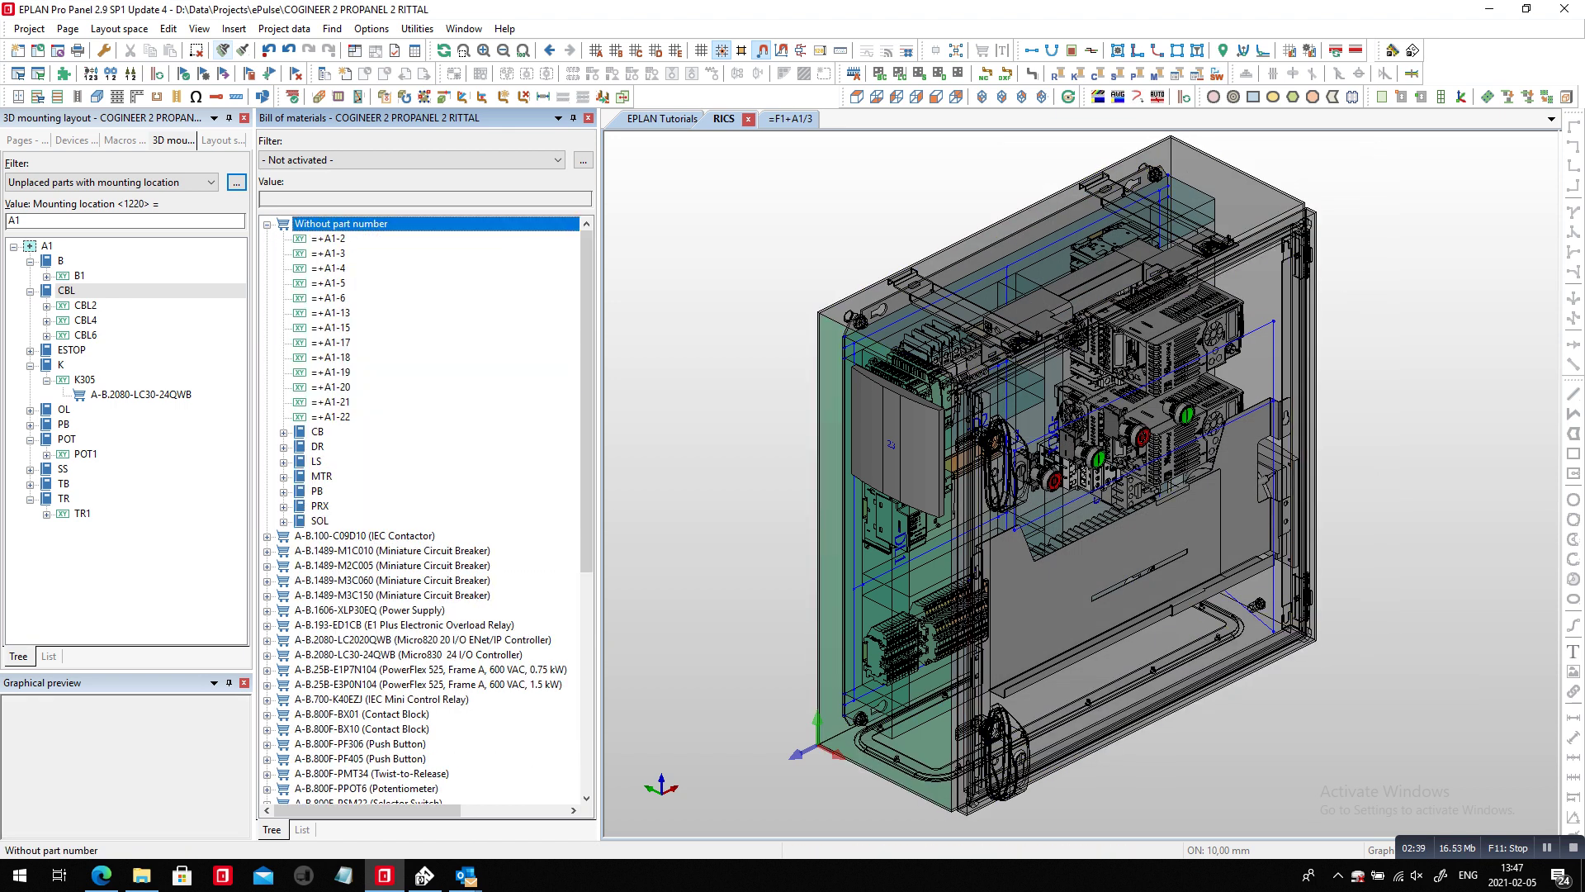
{"action": "left_click", "coordinate": [283, 433]}
{"action": "left_click", "coordinate": [353, 446]}
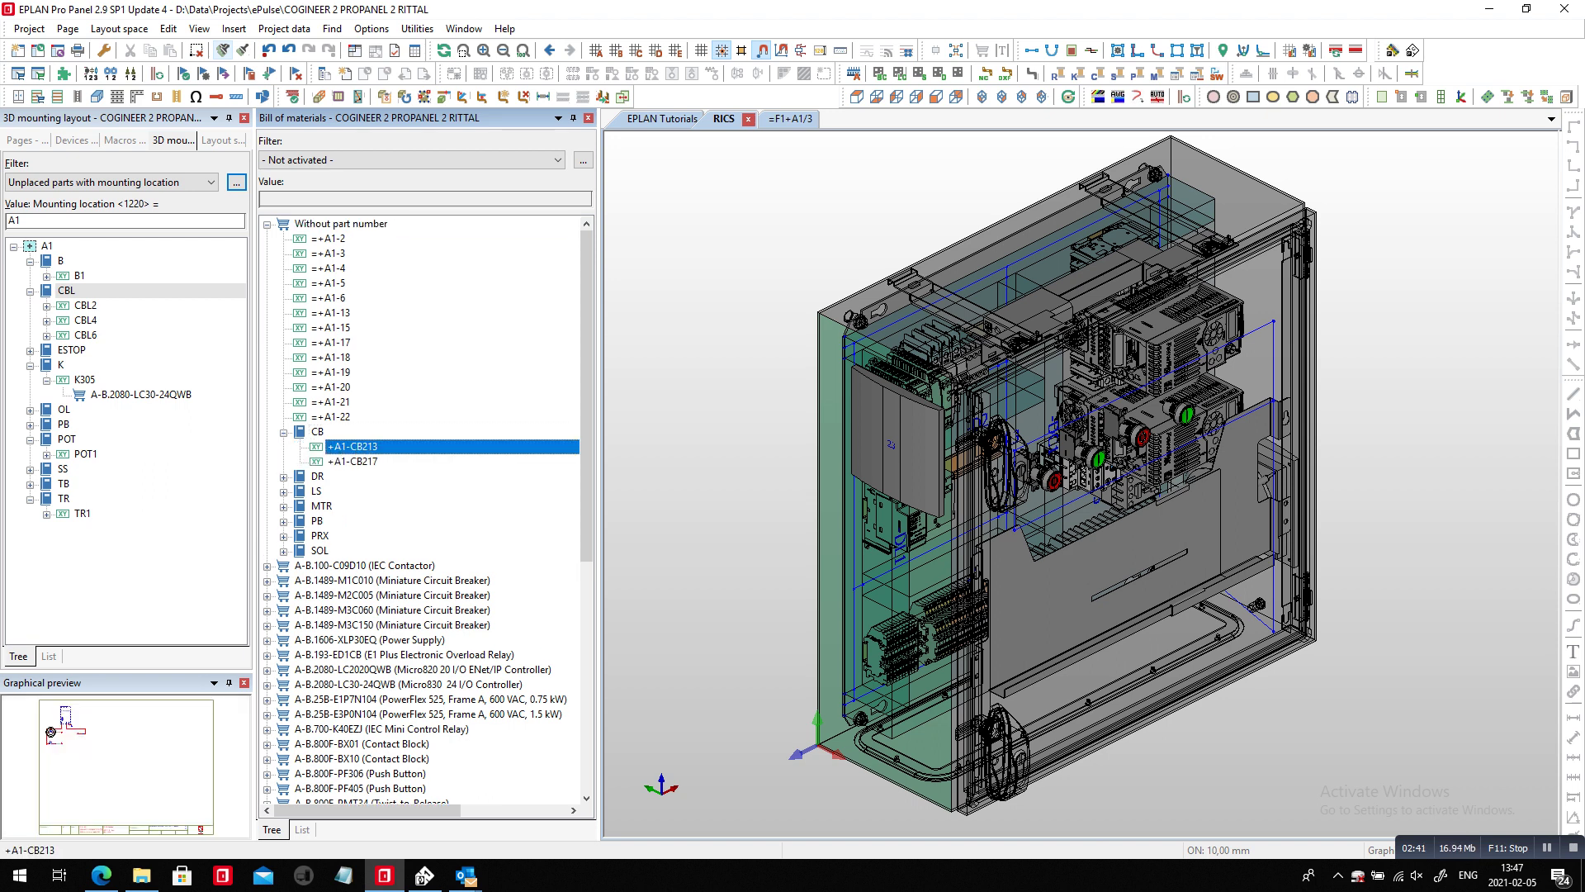
{"action": "left_click", "coordinate": [352, 461]}
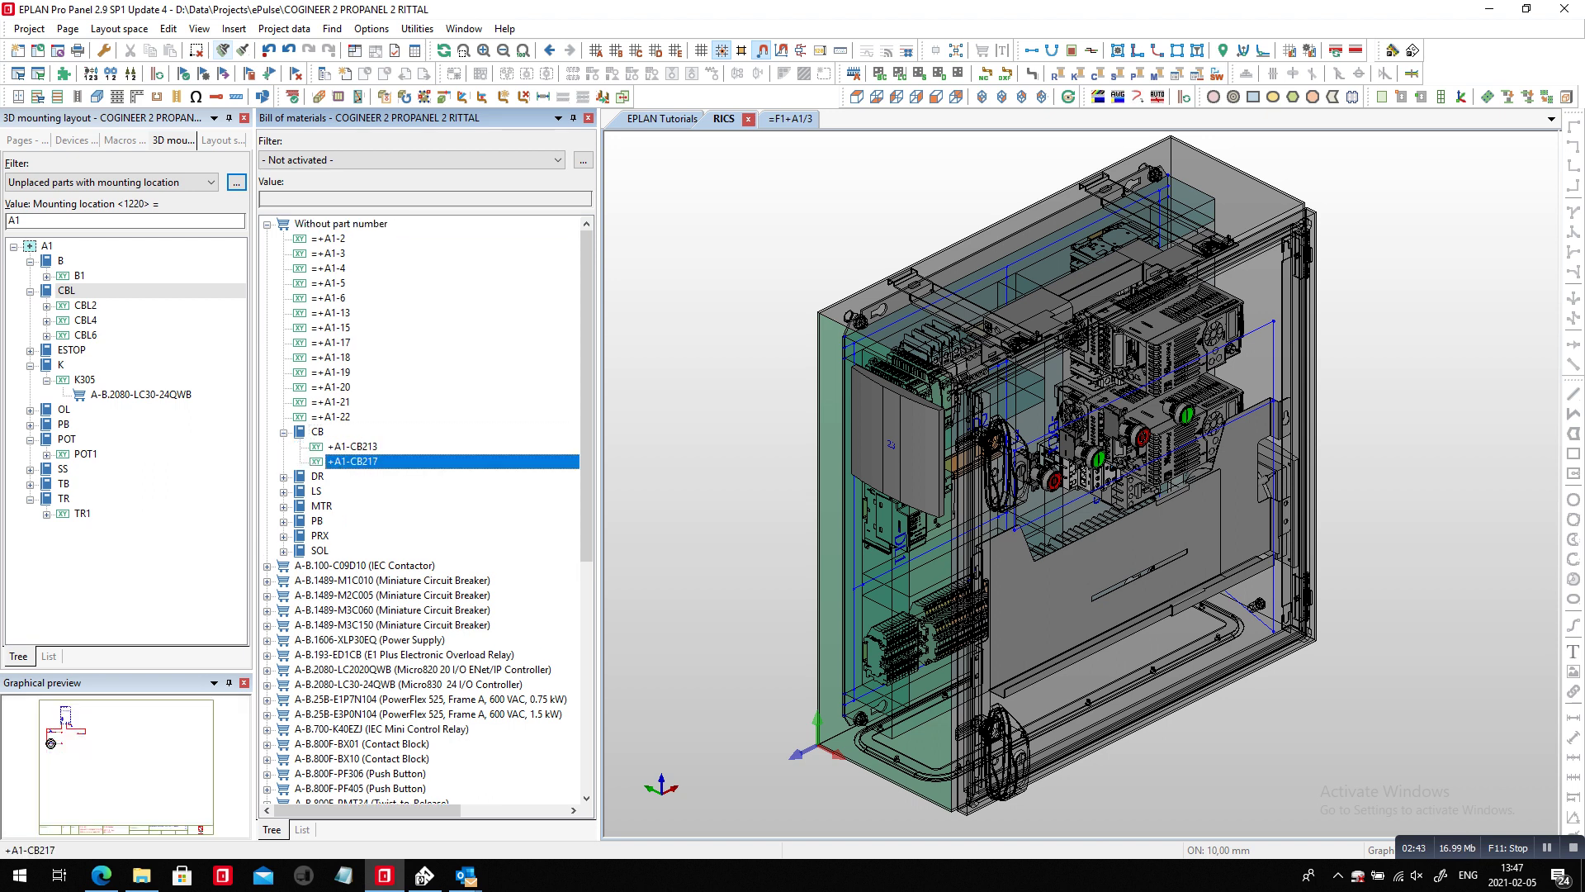
{"action": "left_click", "coordinate": [353, 446]}
{"action": "right_click", "coordinate": [363, 446]}
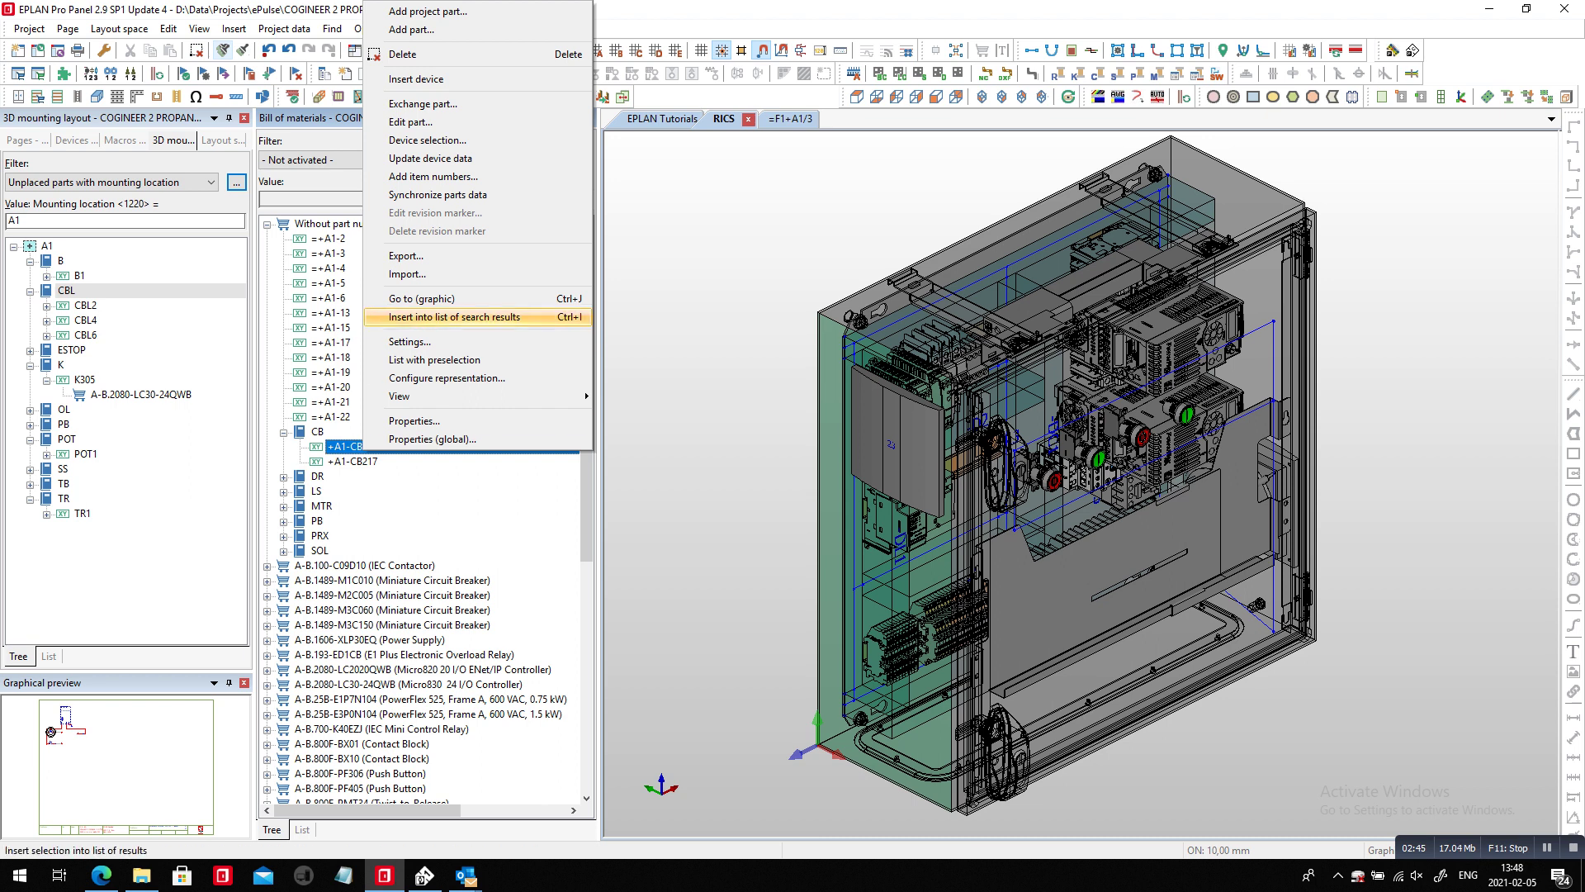
{"action": "left_click", "coordinate": [429, 298]}
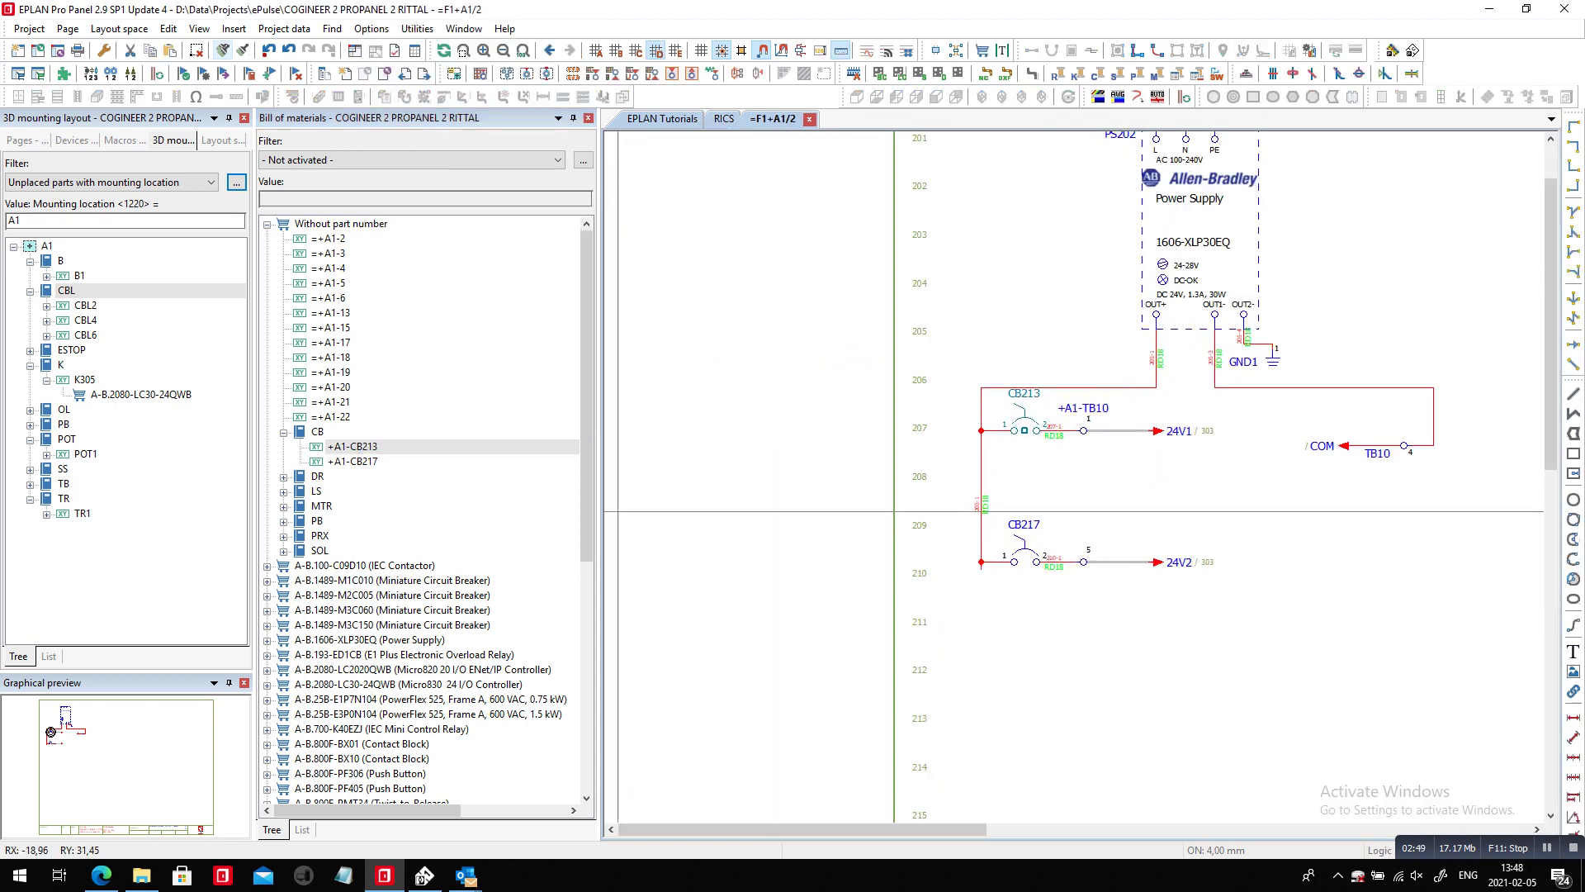
Step: Open device selection for circuit breakers +A1-CB213 and +A1-CB217 together from their shared part properties
{"action": "left_click", "coordinate": [353, 447]}
{"action": "left_click", "coordinate": [355, 460]}
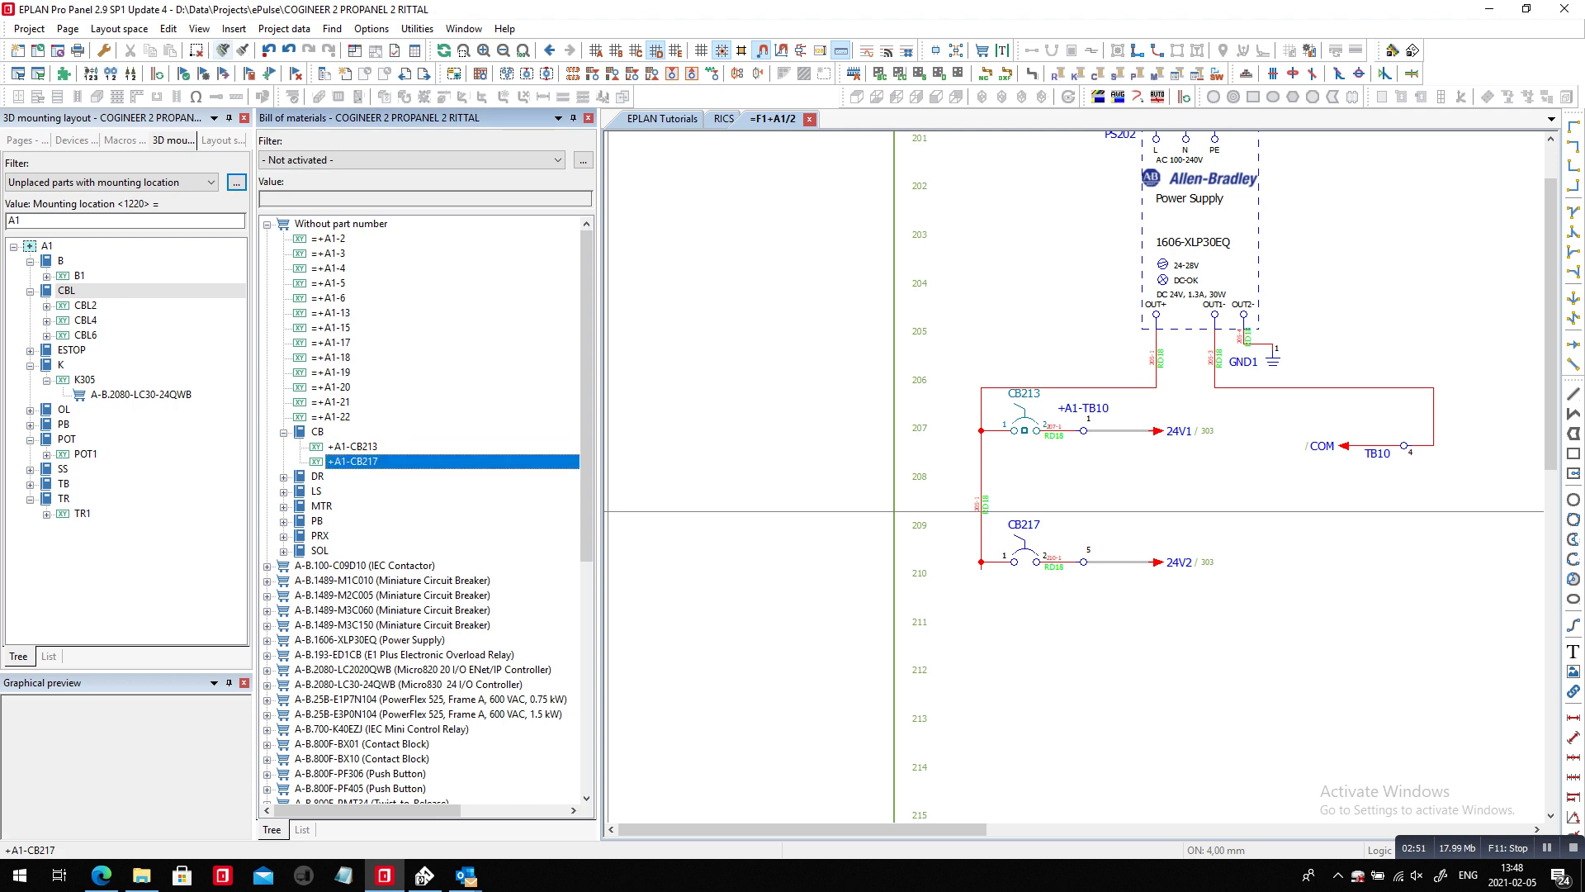
{"action": "left_click", "coordinate": [355, 447], "text": "shift"}
{"action": "right_click", "coordinate": [363, 450]}
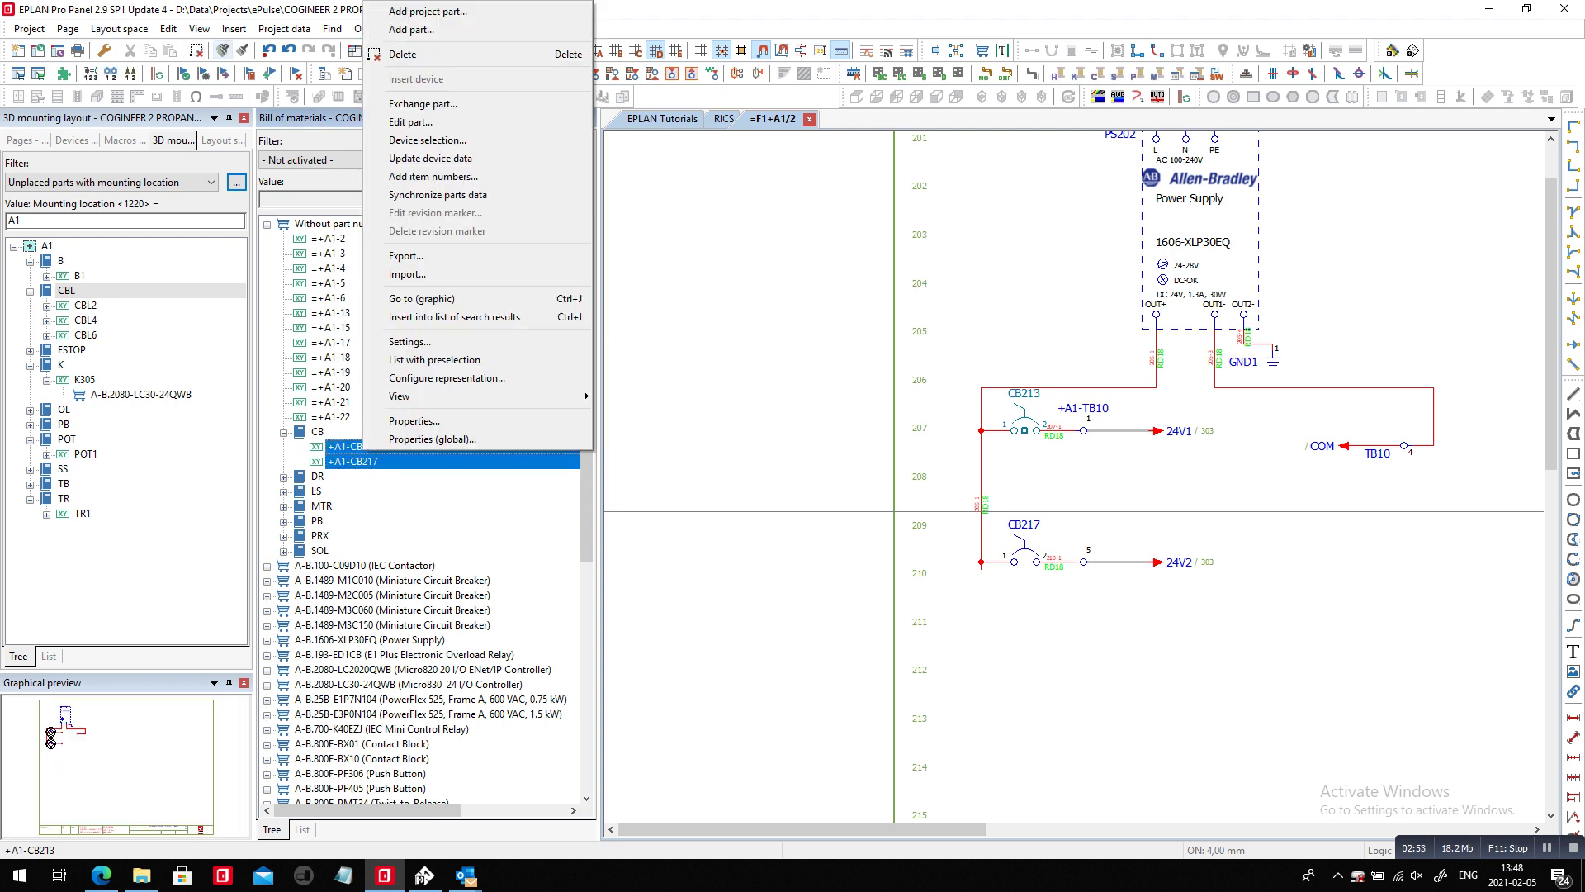
{"action": "left_click", "coordinate": [413, 420]}
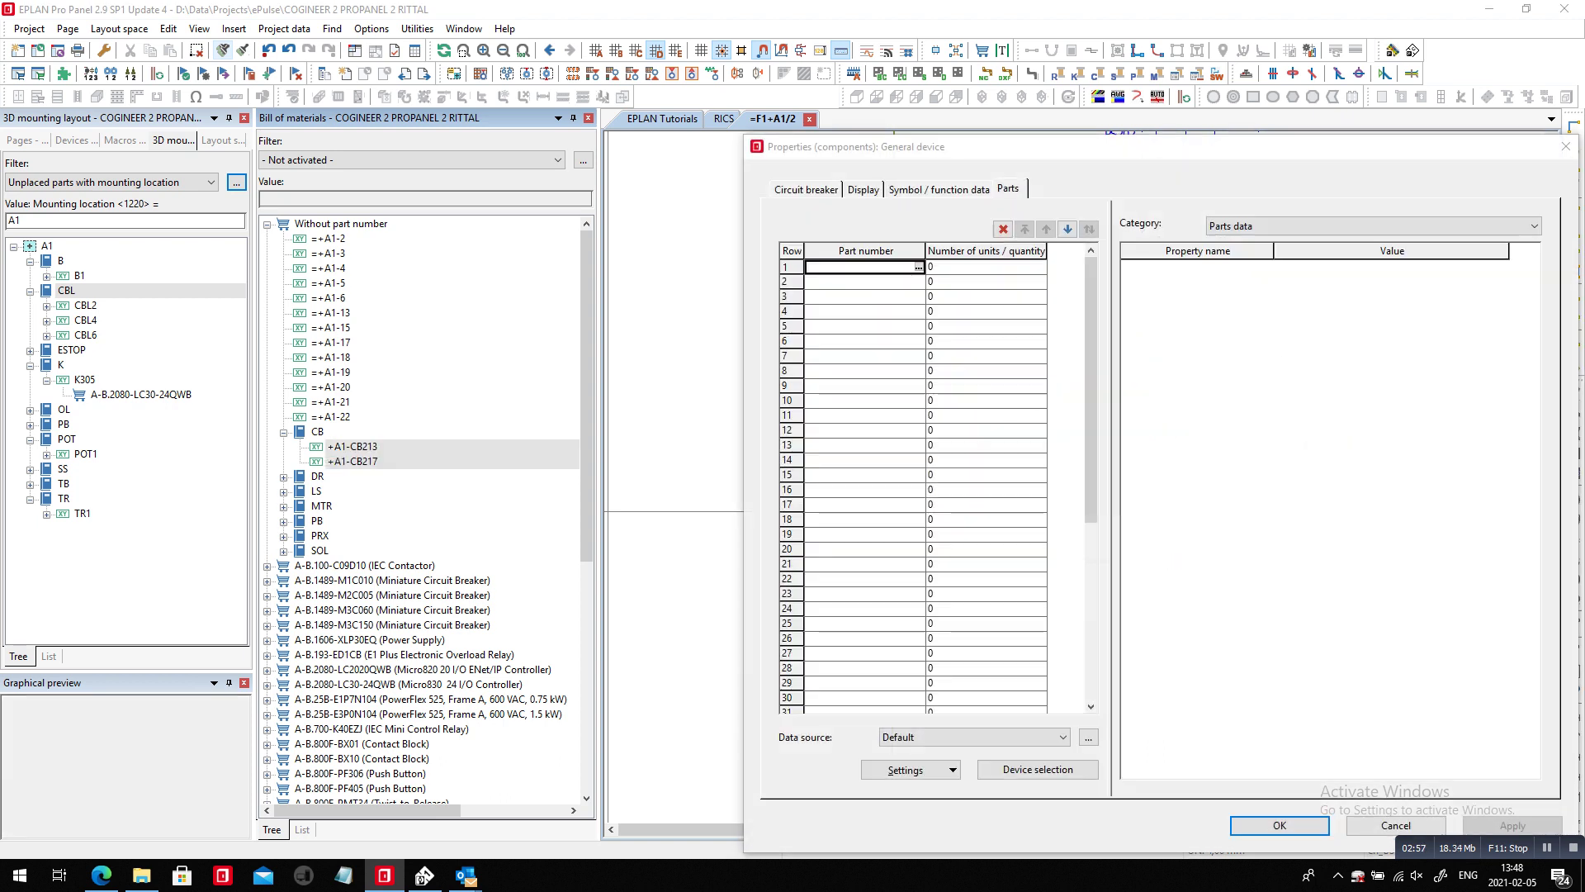
{"action": "left_click", "coordinate": [1038, 769]}
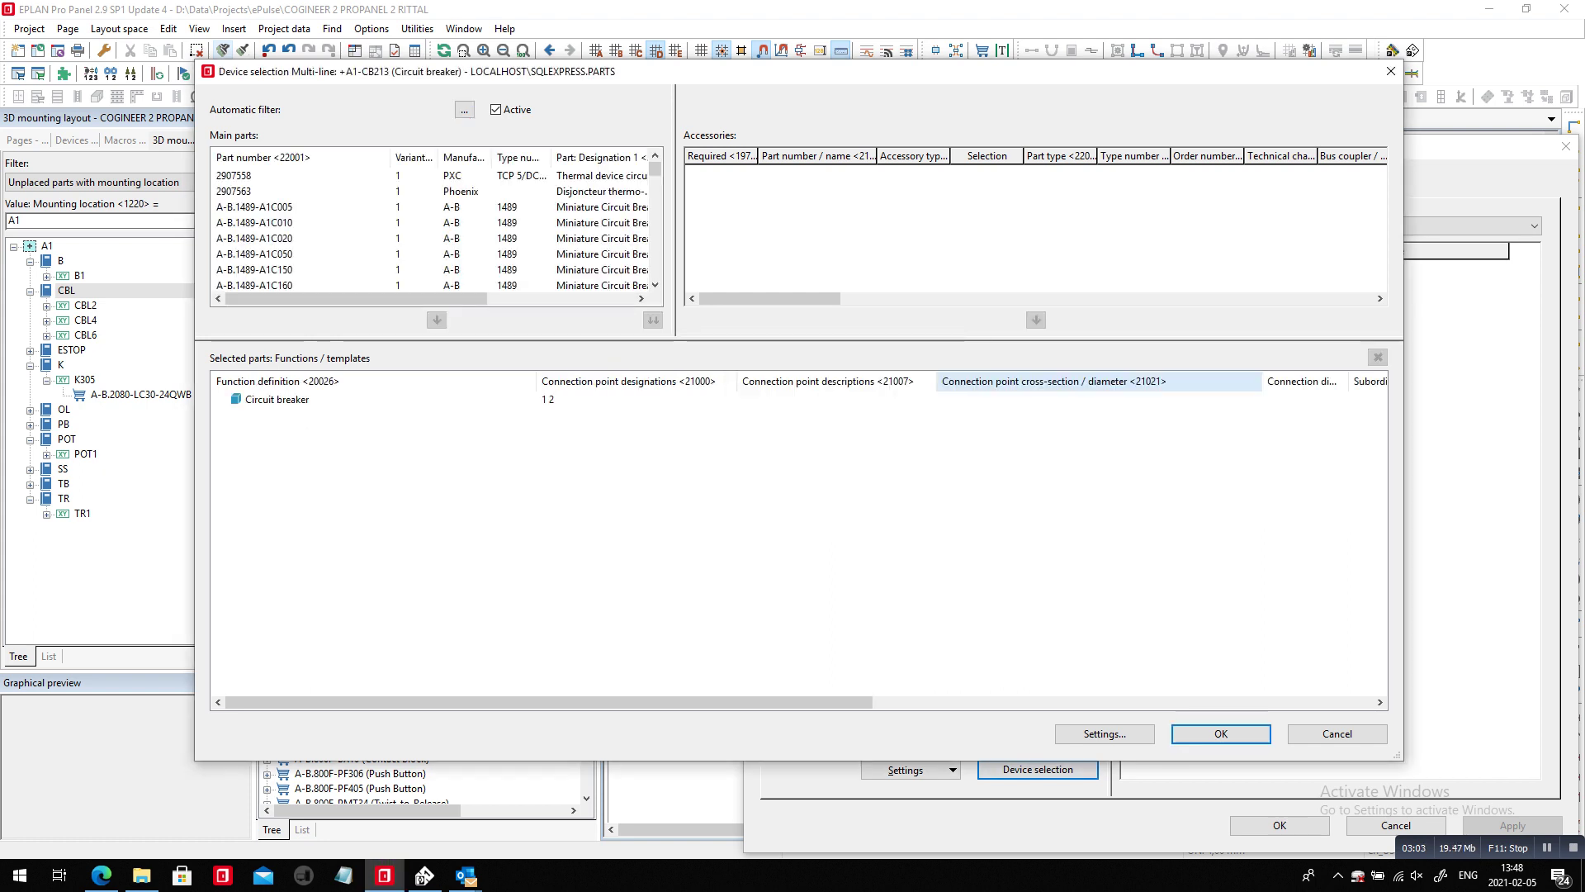
Step: Assign the 10A miniature circuit breaker SE.18777 to both selected breakers and apply the properties
{"action": "left_click_drag", "start_coordinate": [655, 168], "coordinate": [655, 235]}
{"action": "scroll", "coordinate": [433, 231], "scroll_direction": "down", "scroll_amount": 3}
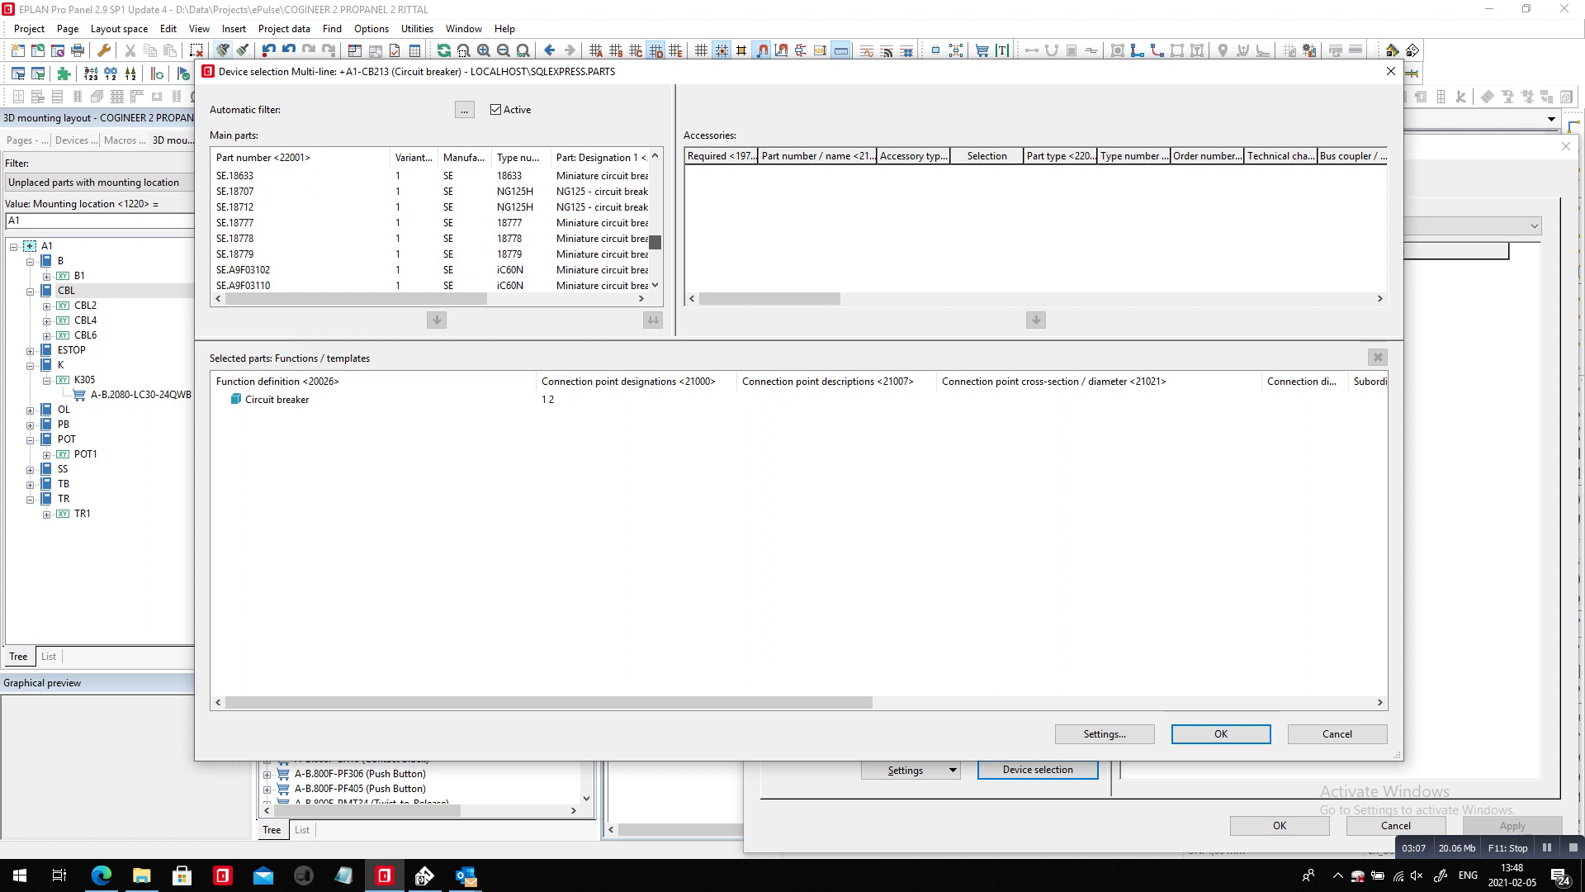
{"action": "scroll", "coordinate": [434, 231], "scroll_direction": "down", "scroll_amount": 5}
{"action": "scroll", "coordinate": [433, 231], "scroll_direction": "down", "scroll_amount": 3}
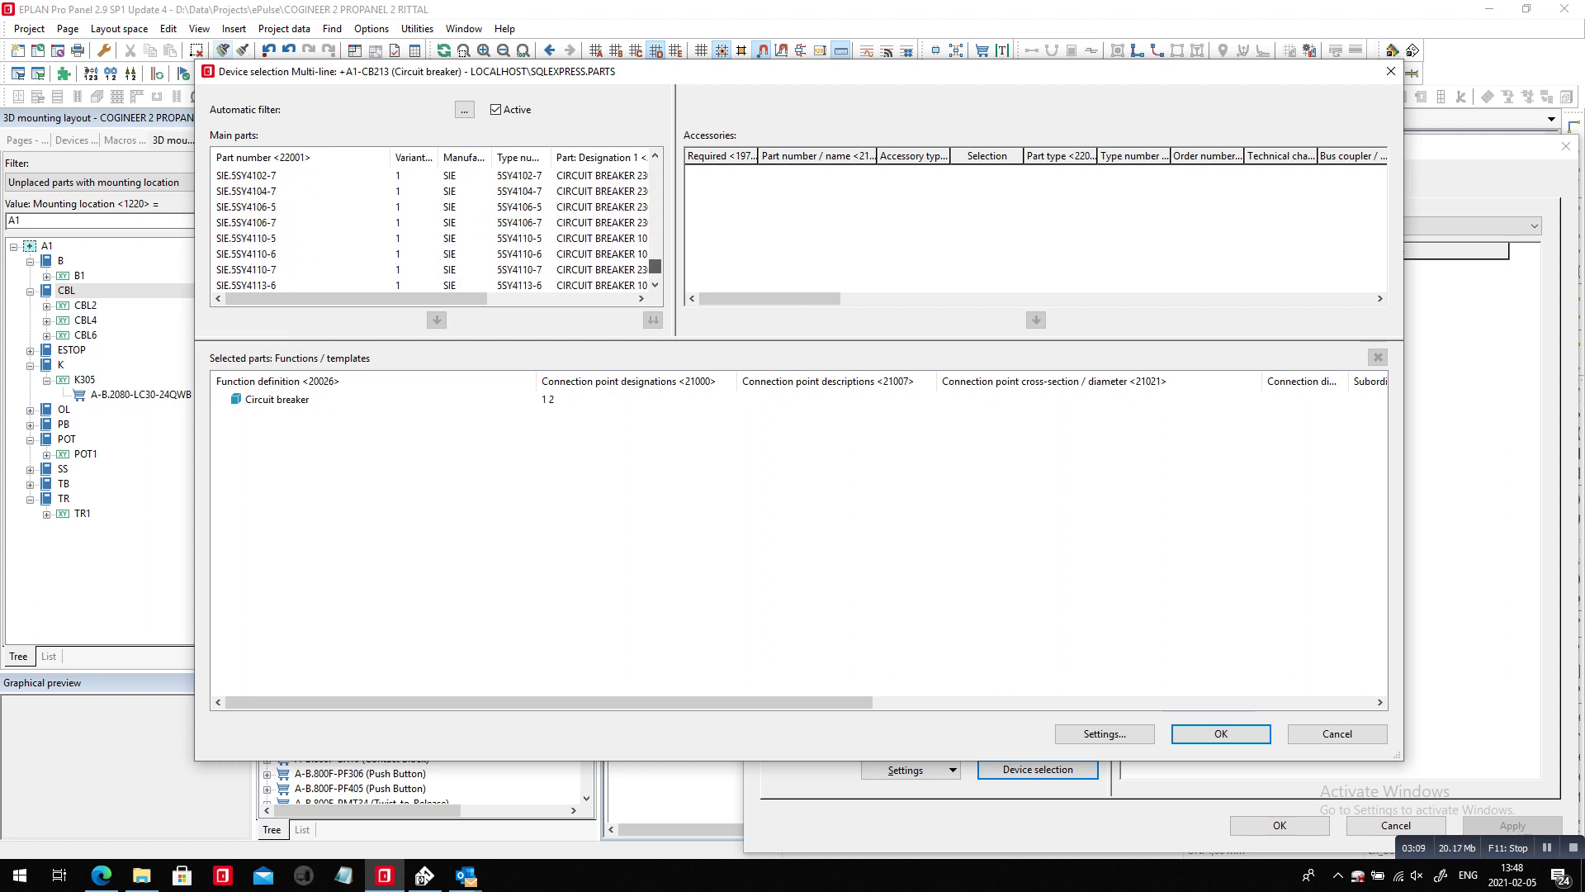
{"action": "scroll", "coordinate": [434, 231], "scroll_direction": "up", "scroll_amount": 10}
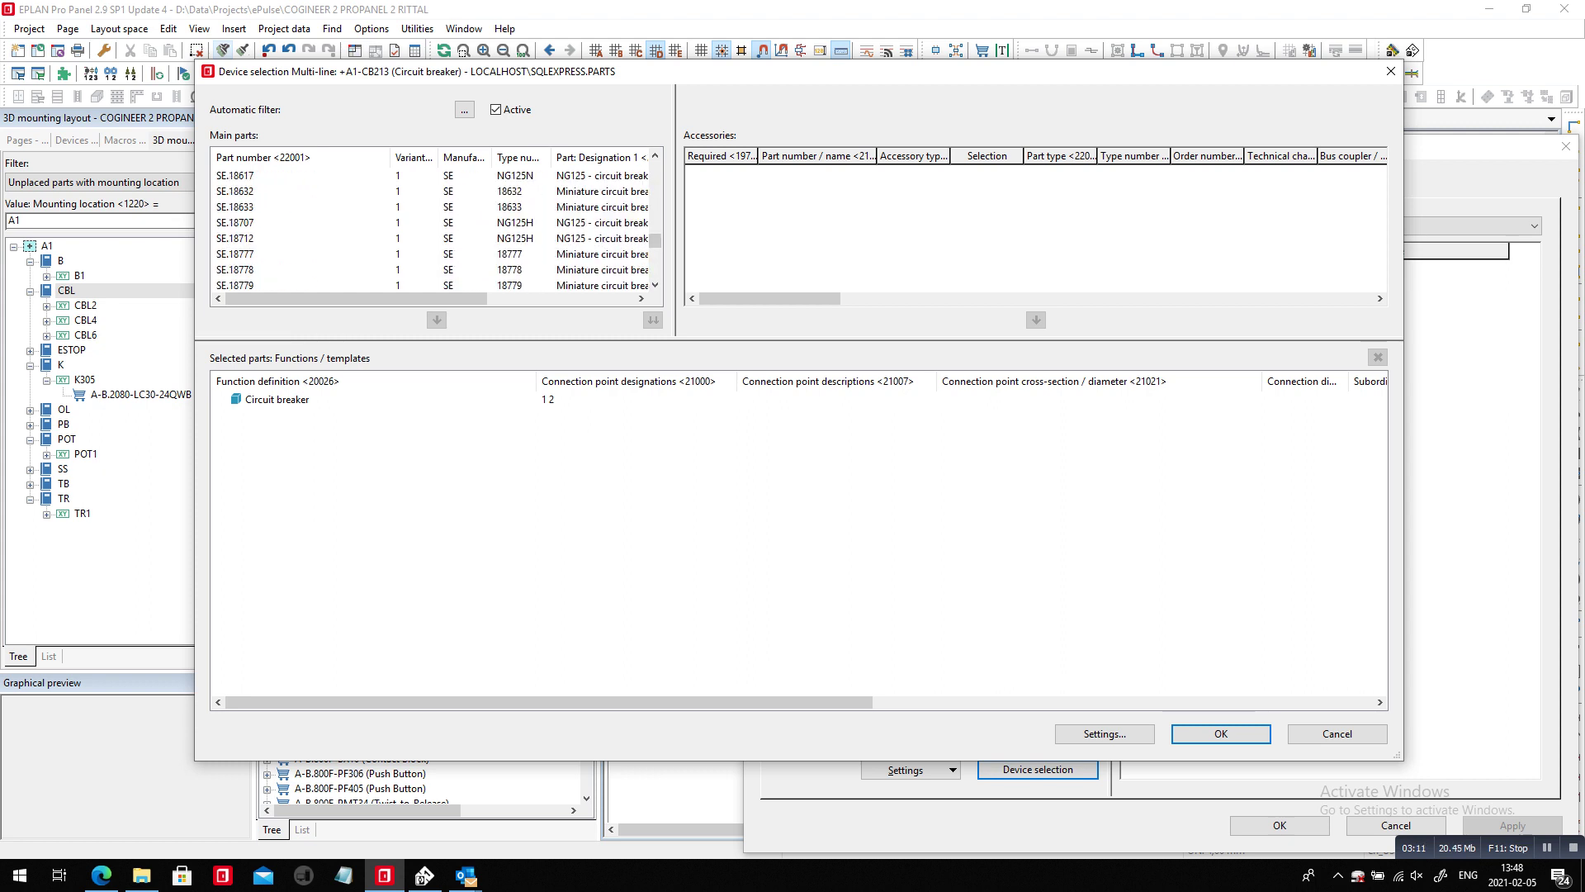
{"action": "left_click_drag", "start_coordinate": [675, 231], "coordinate": [830, 231]}
{"action": "left_click", "coordinate": [607, 191]}
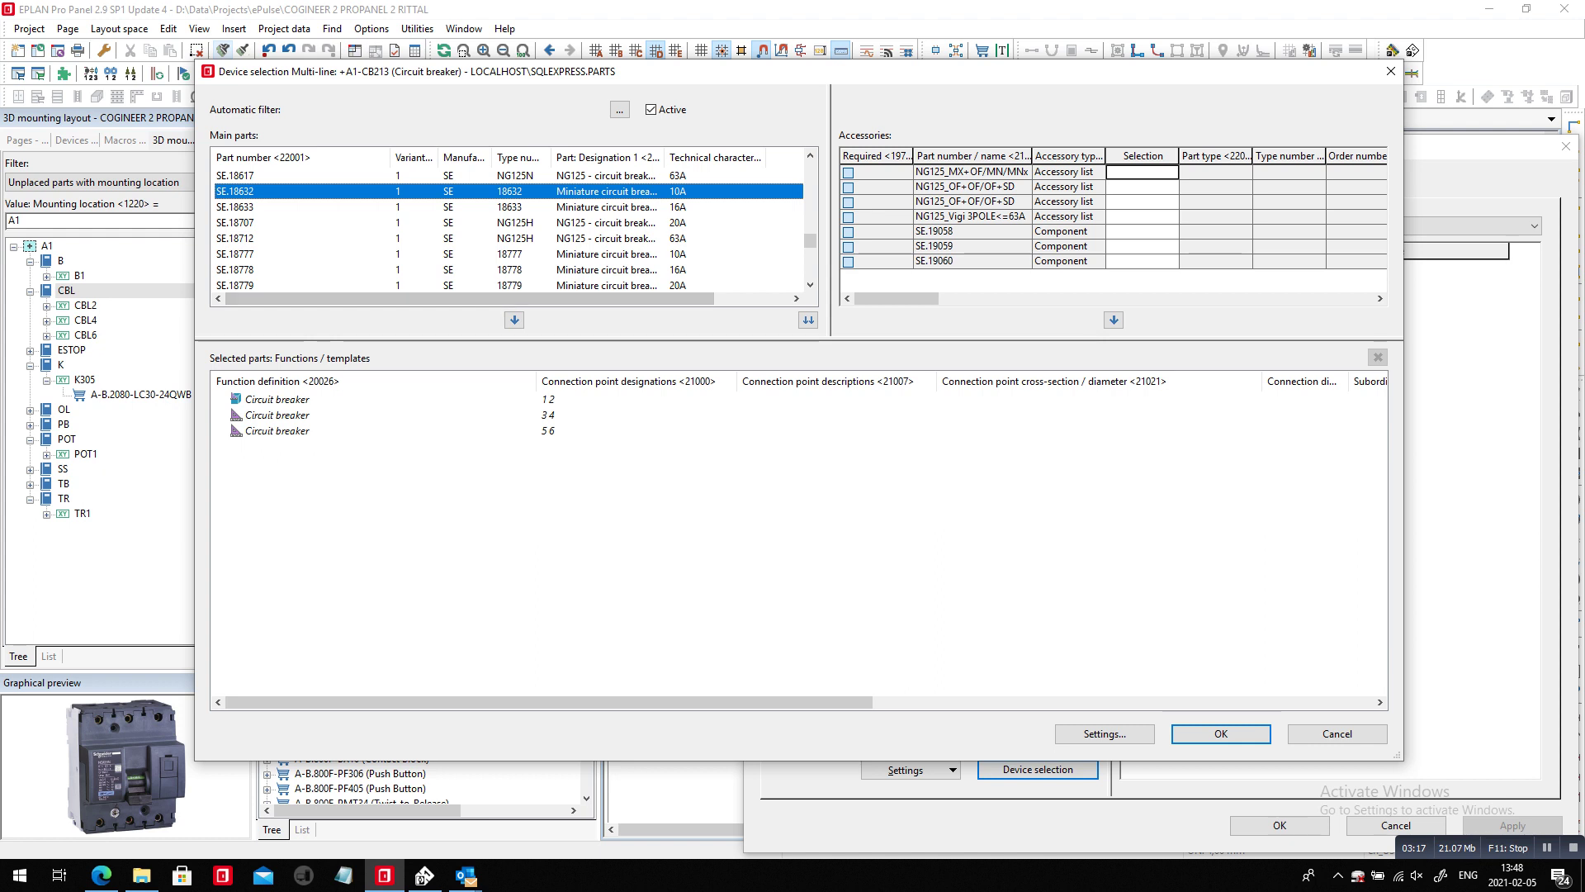
{"action": "left_click", "coordinate": [607, 254]}
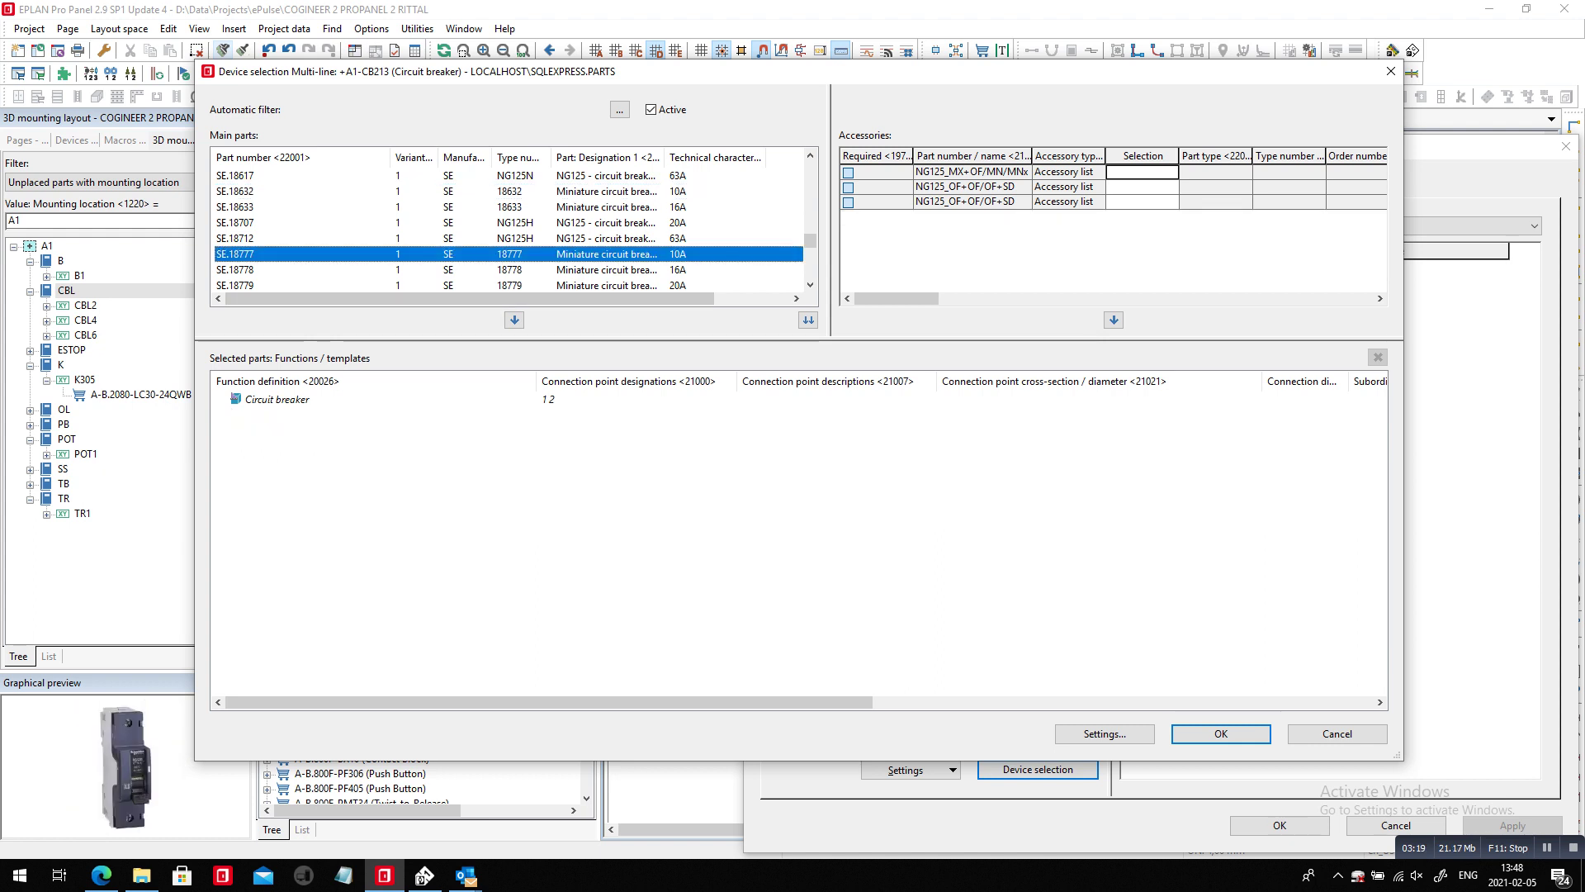
{"action": "left_click", "coordinate": [513, 320]}
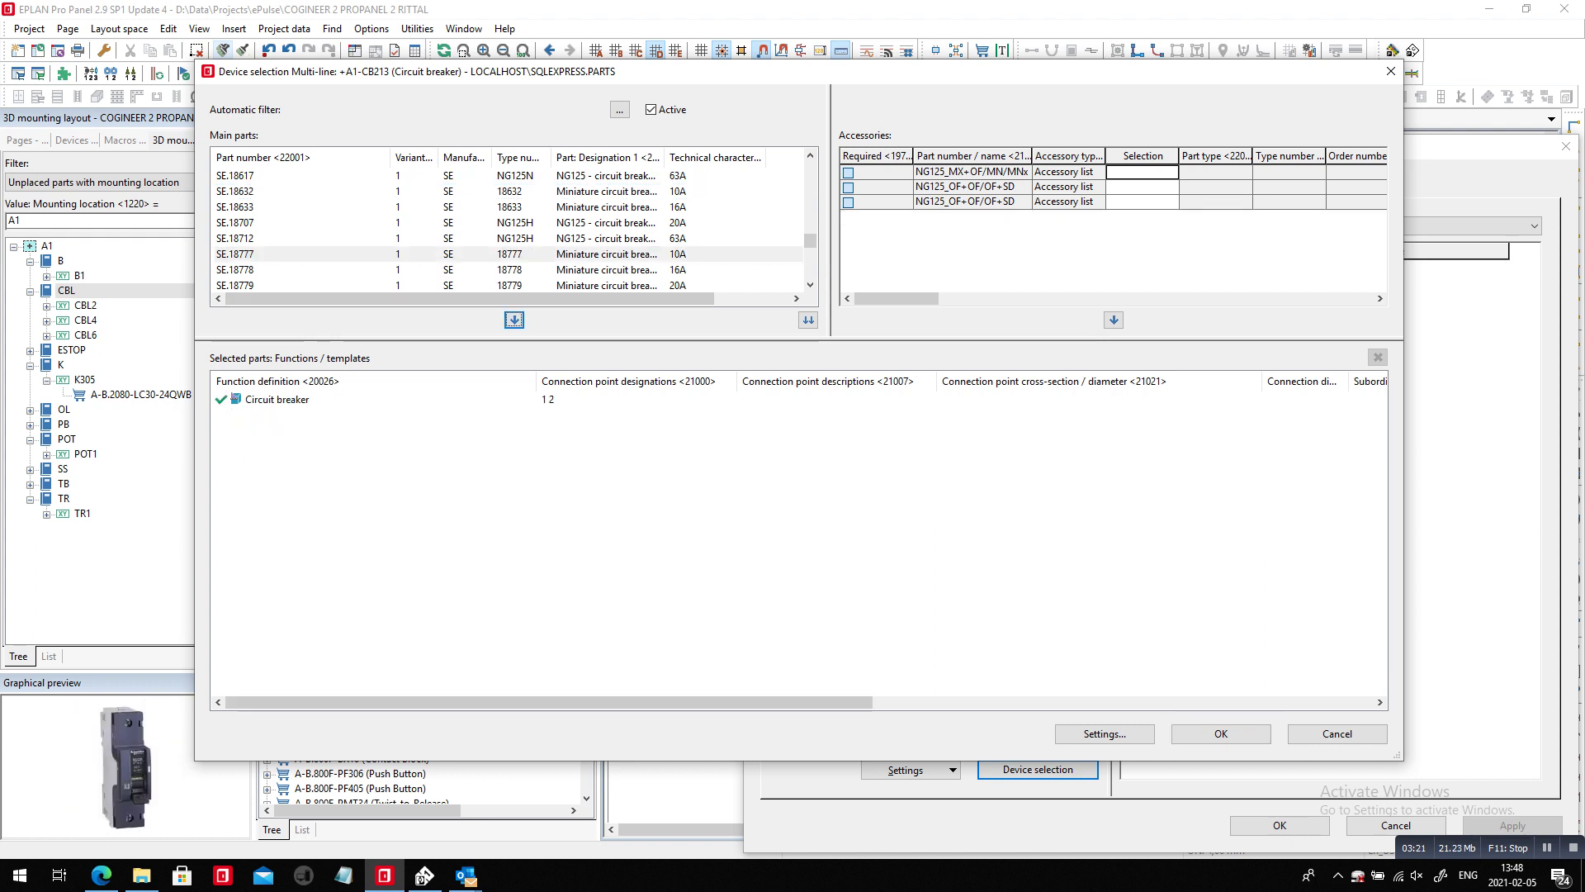
{"action": "left_click", "coordinate": [1221, 734]}
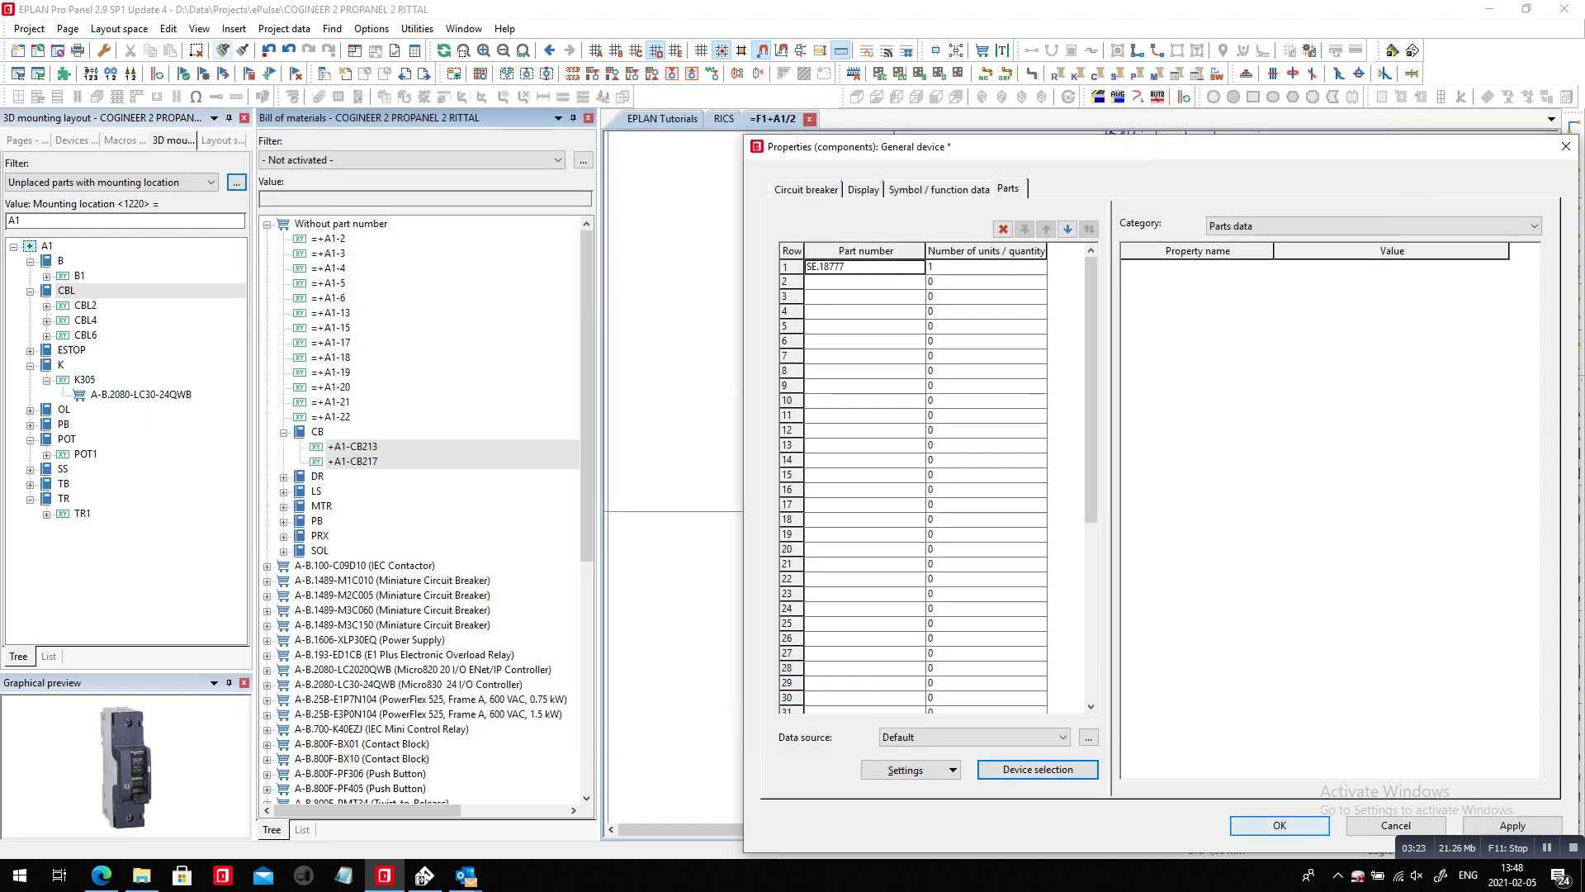
{"action": "key", "text": "Return"}
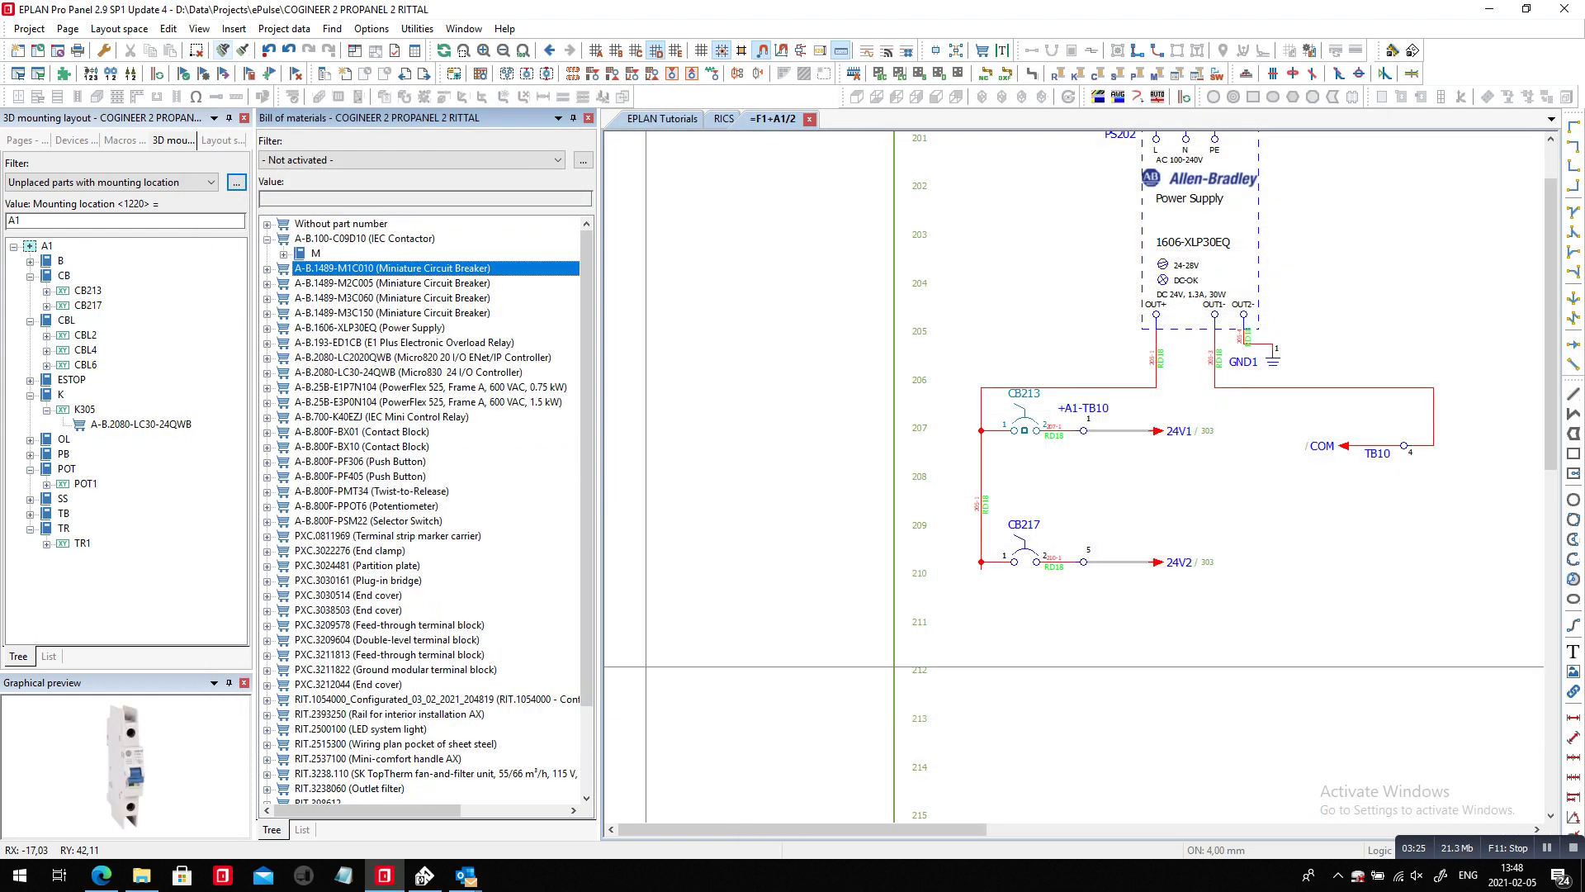
Step: Locate device +A1-DR1 from the "Without part number" group in its 3D graphic
{"action": "double_click", "coordinate": [340, 224]}
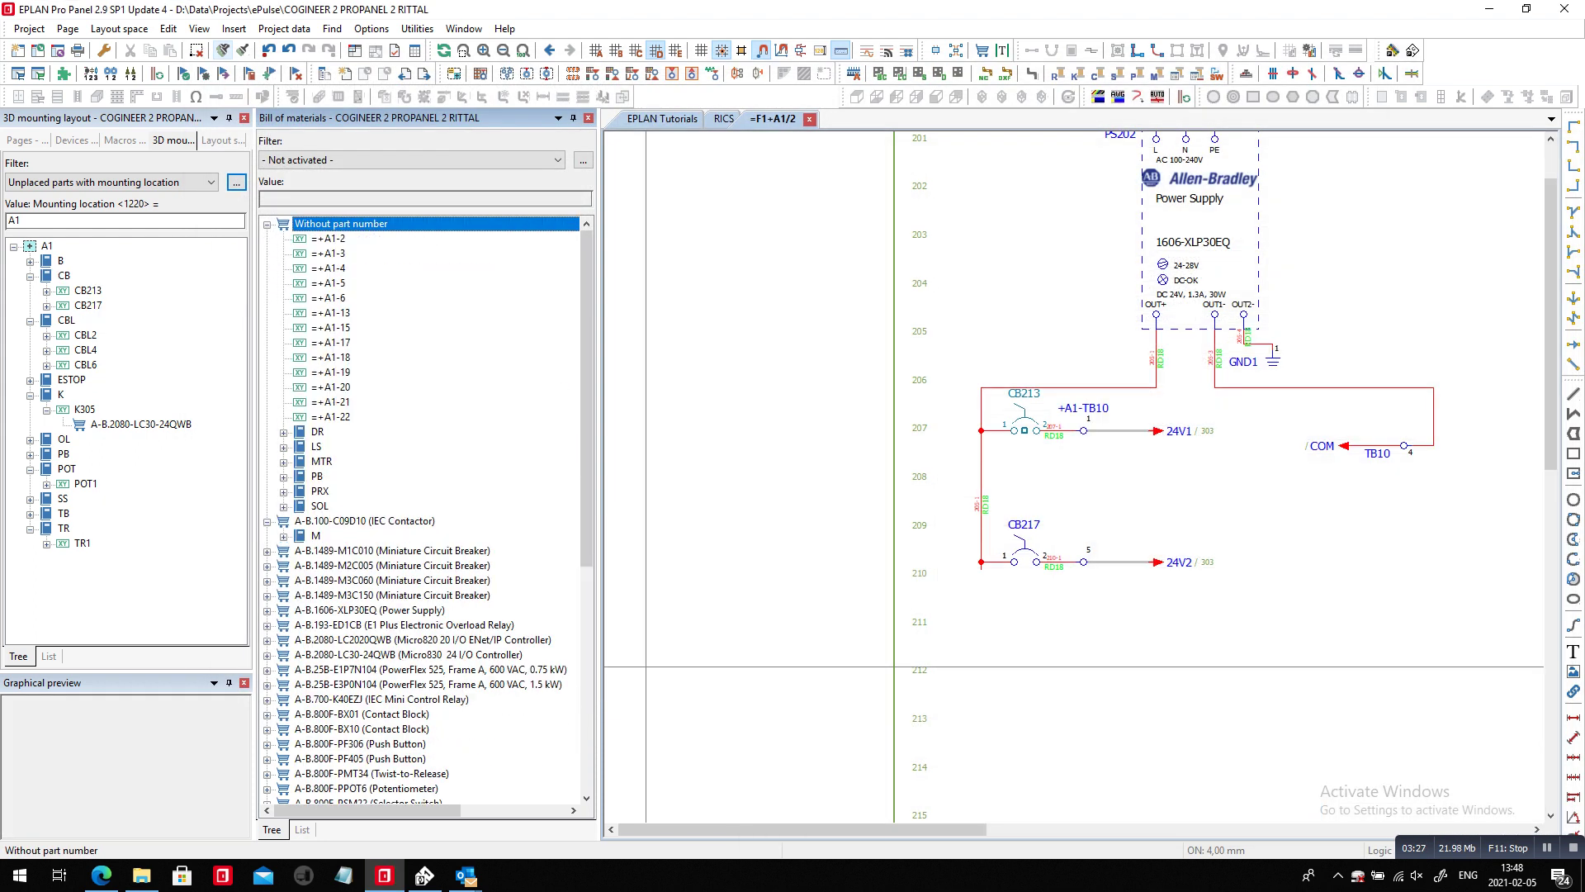
{"action": "double_click", "coordinate": [318, 432]}
{"action": "left_click", "coordinate": [348, 446]}
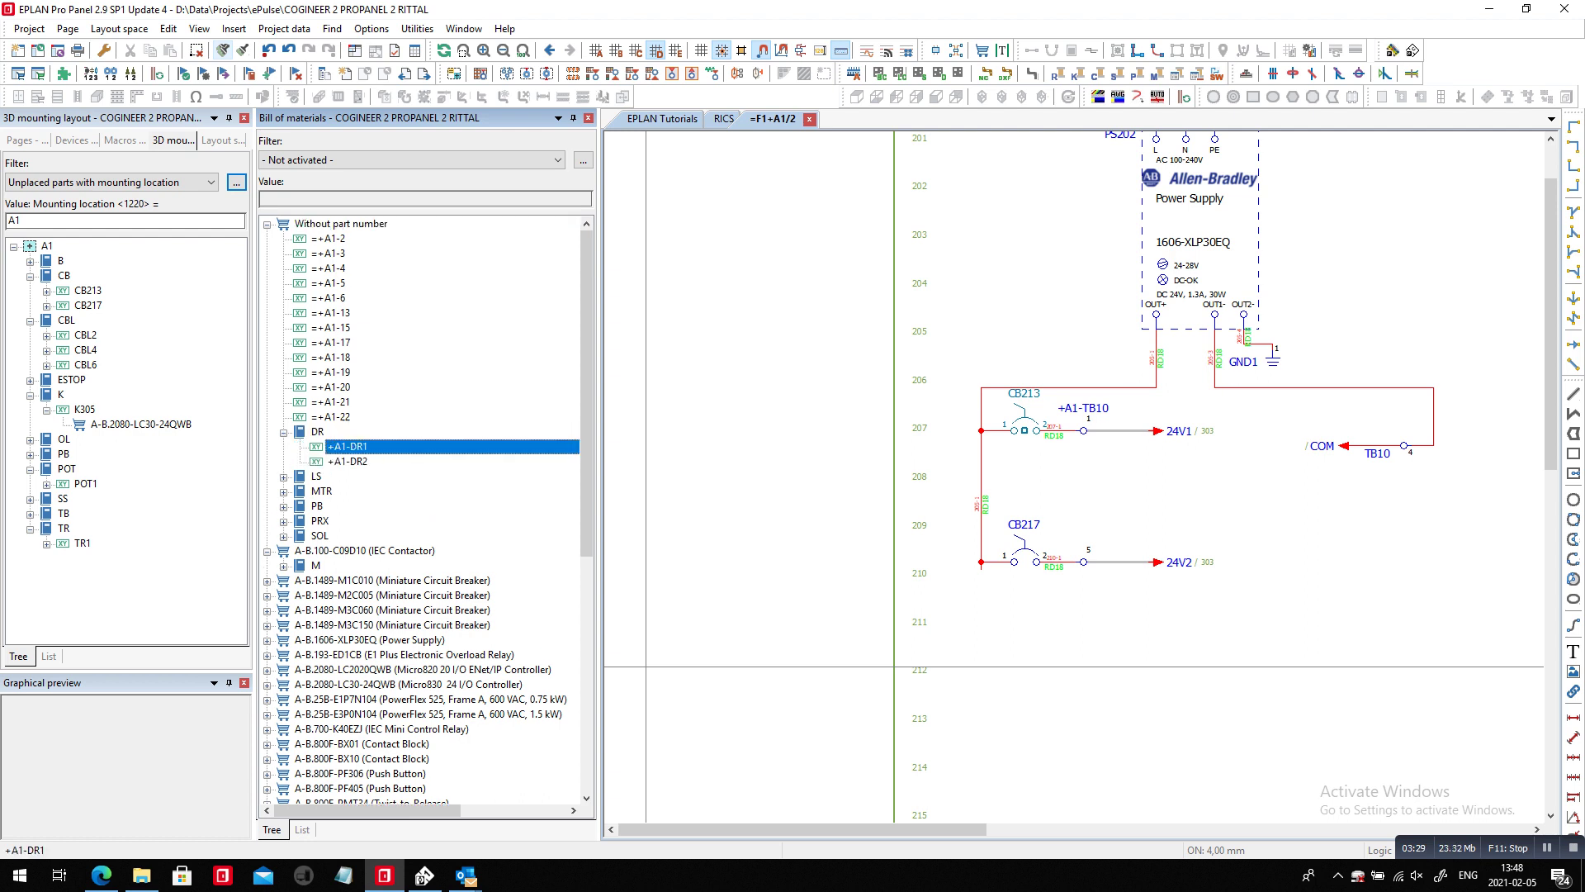
{"action": "left_click", "coordinate": [347, 462]}
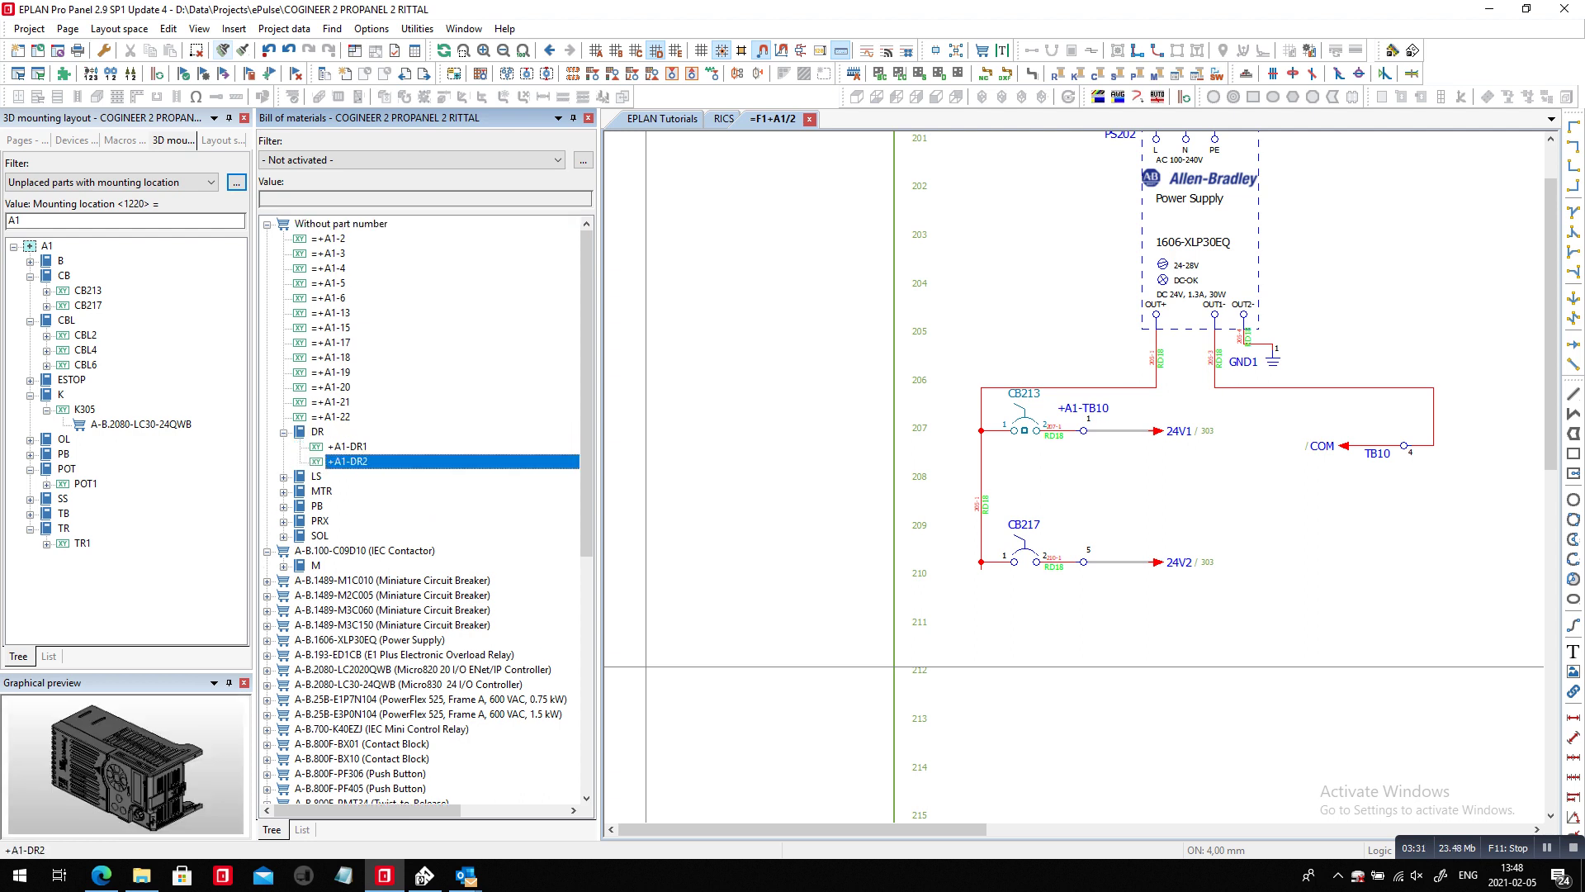
{"action": "right_click", "coordinate": [360, 446]}
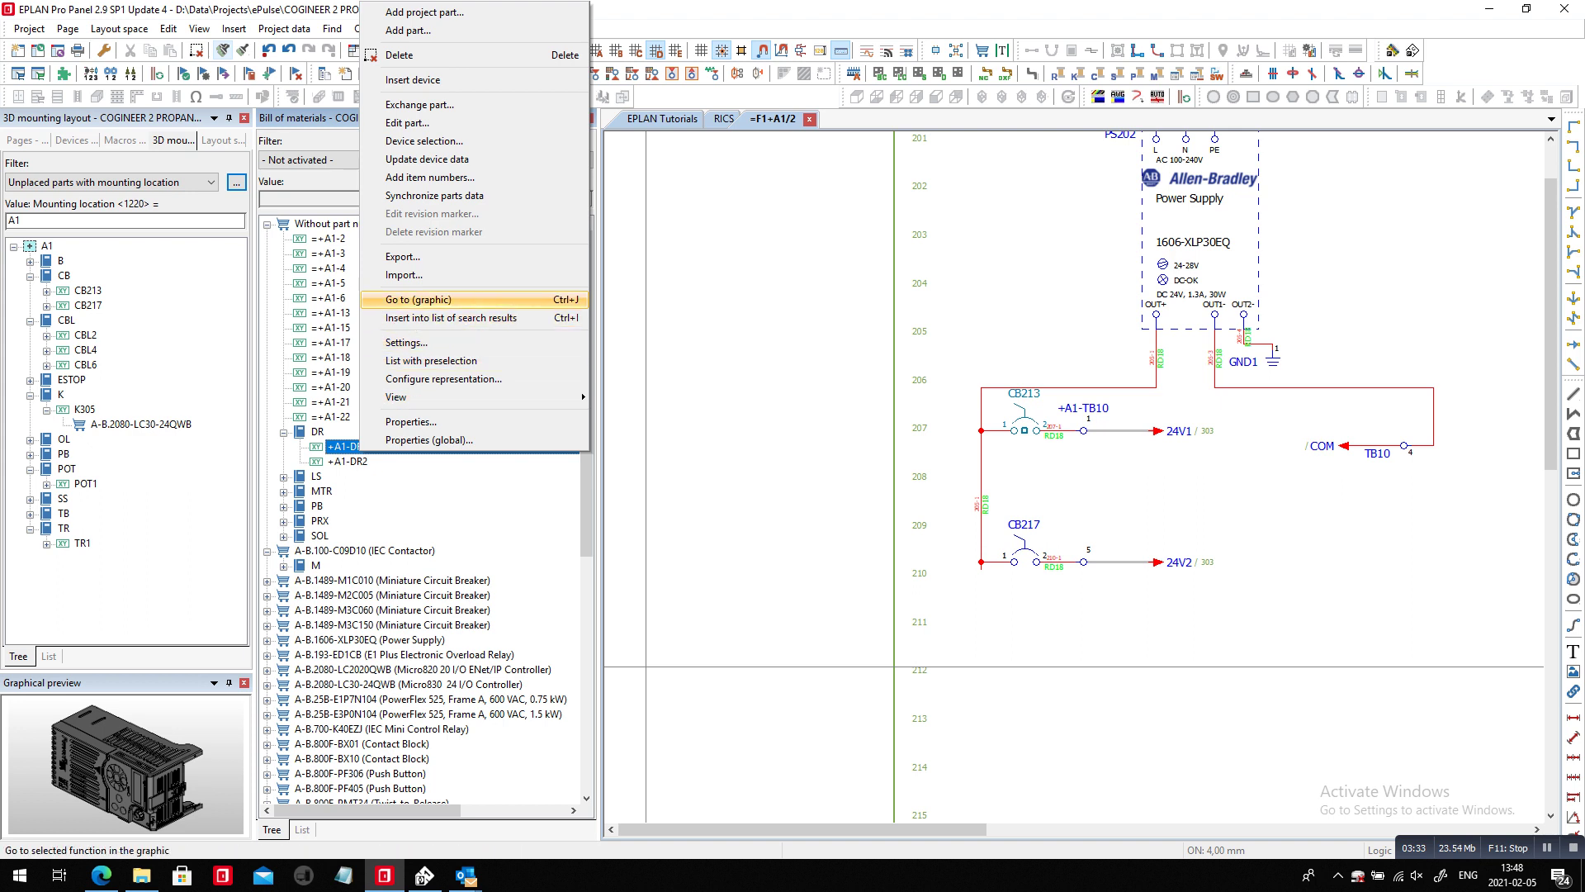
{"action": "left_click", "coordinate": [413, 301]}
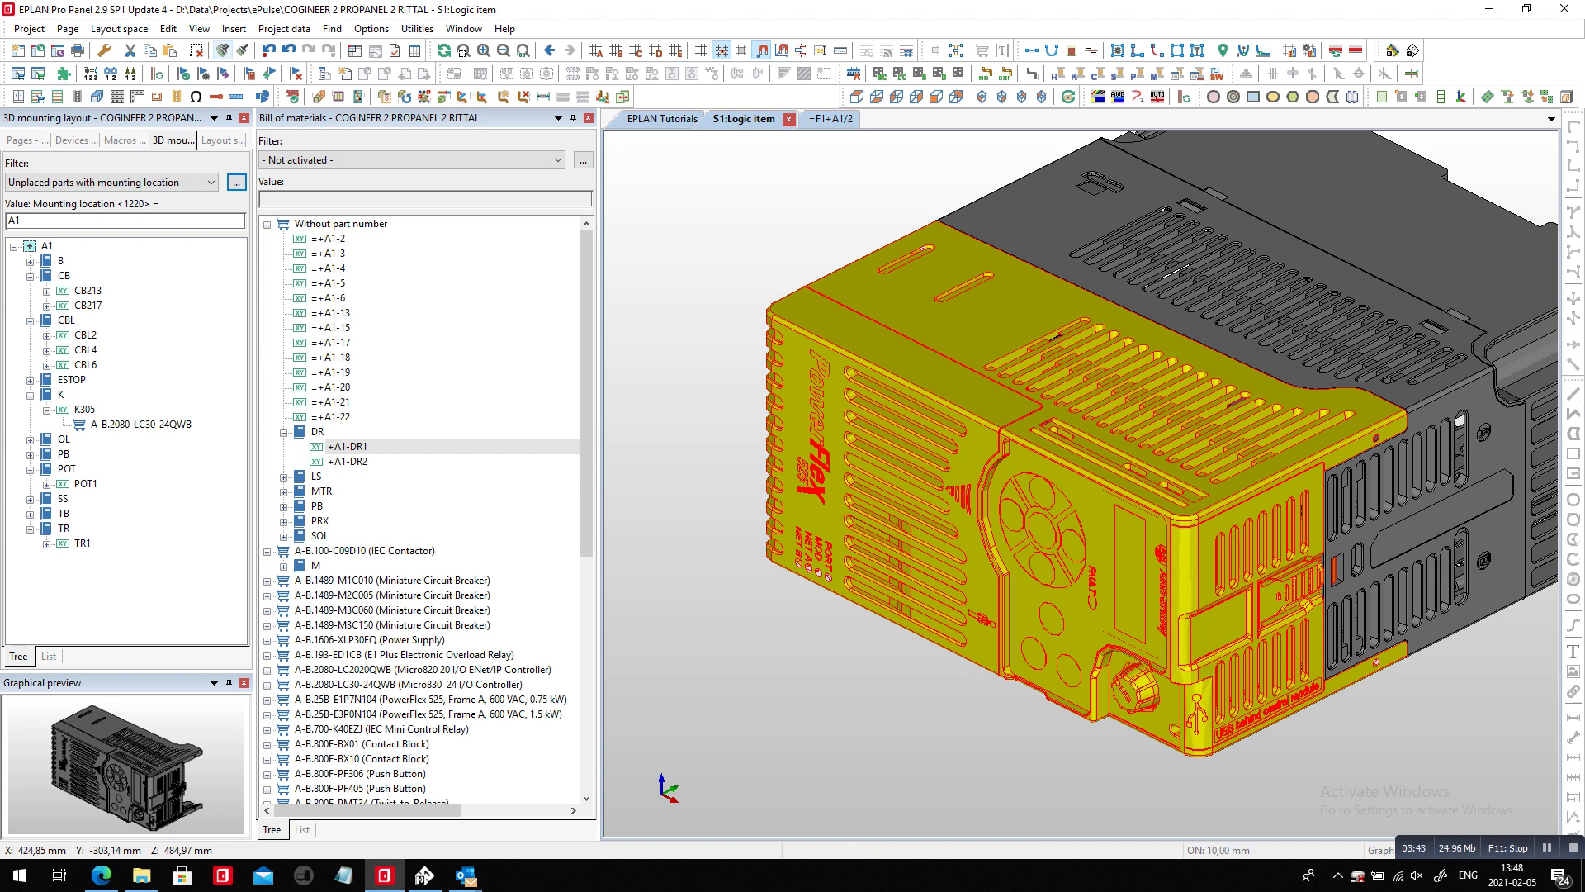
Step: Examine the devices in the LS, MTR and PB groups that have no part number
{"action": "left_click", "coordinate": [317, 476]}
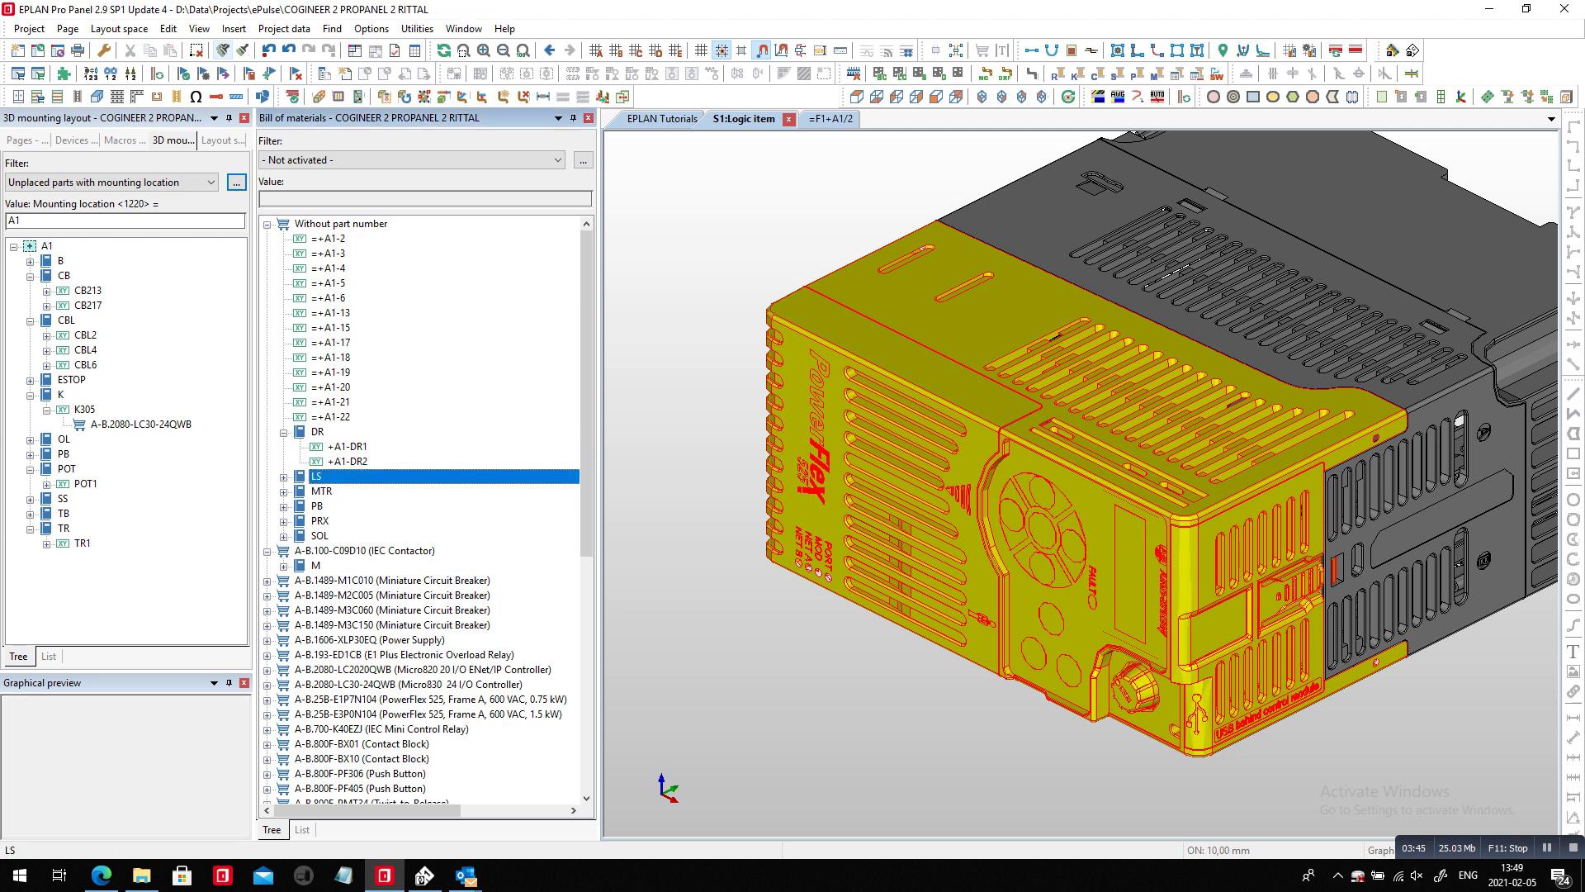
{"action": "key", "text": "Right"}
{"action": "key", "text": "Down"}
{"action": "key", "text": "Down"}
{"action": "key", "text": "Down"}
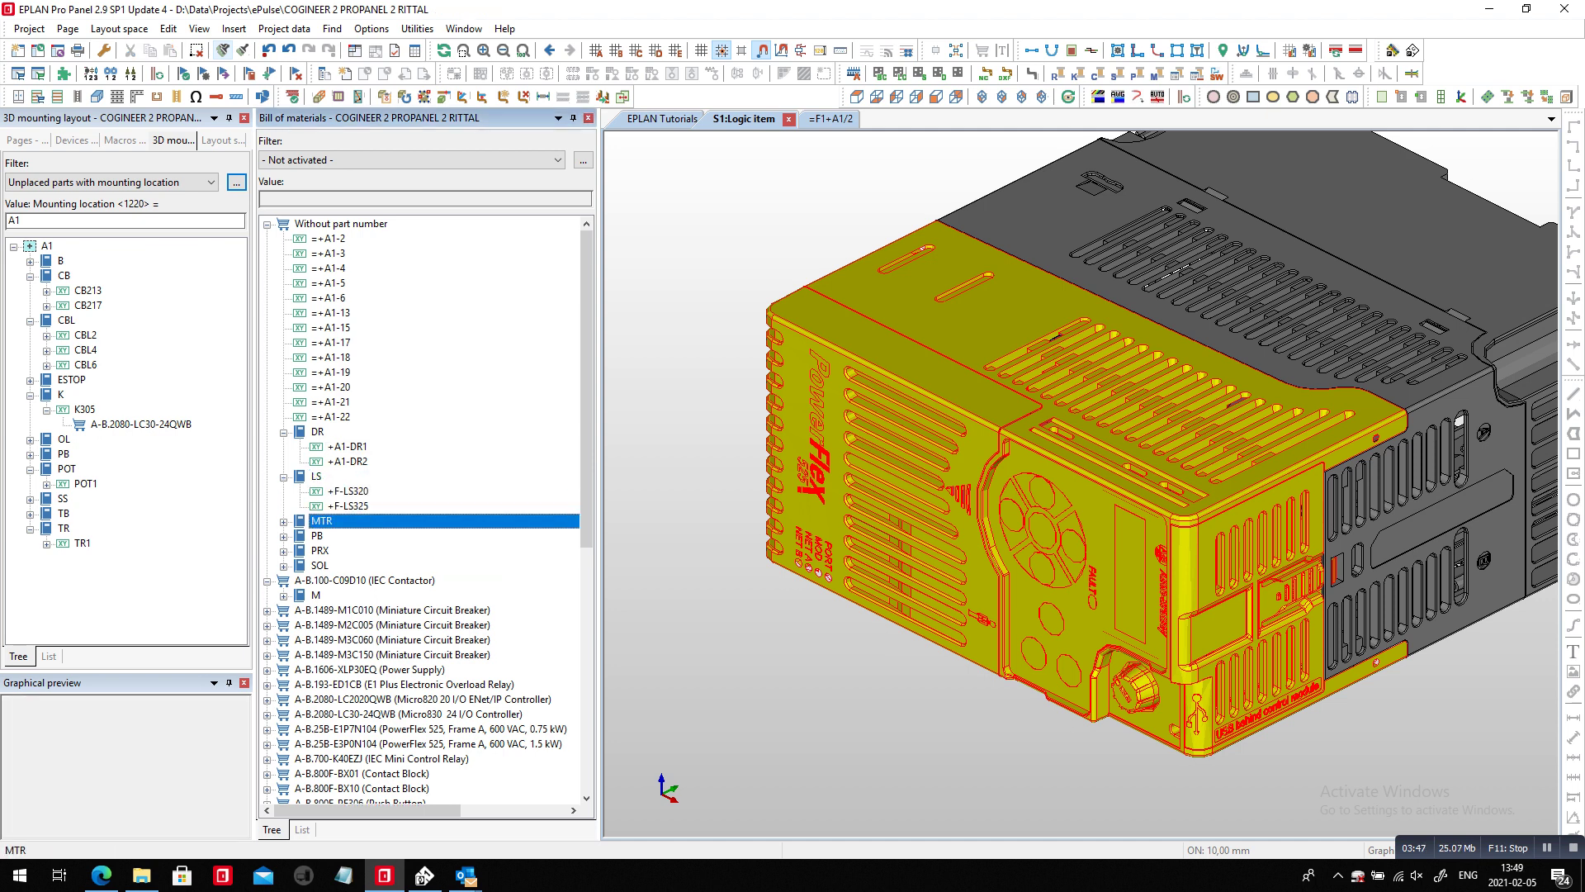
{"action": "key", "text": "Right"}
{"action": "key", "text": "Down"}
{"action": "key", "text": "Right"}
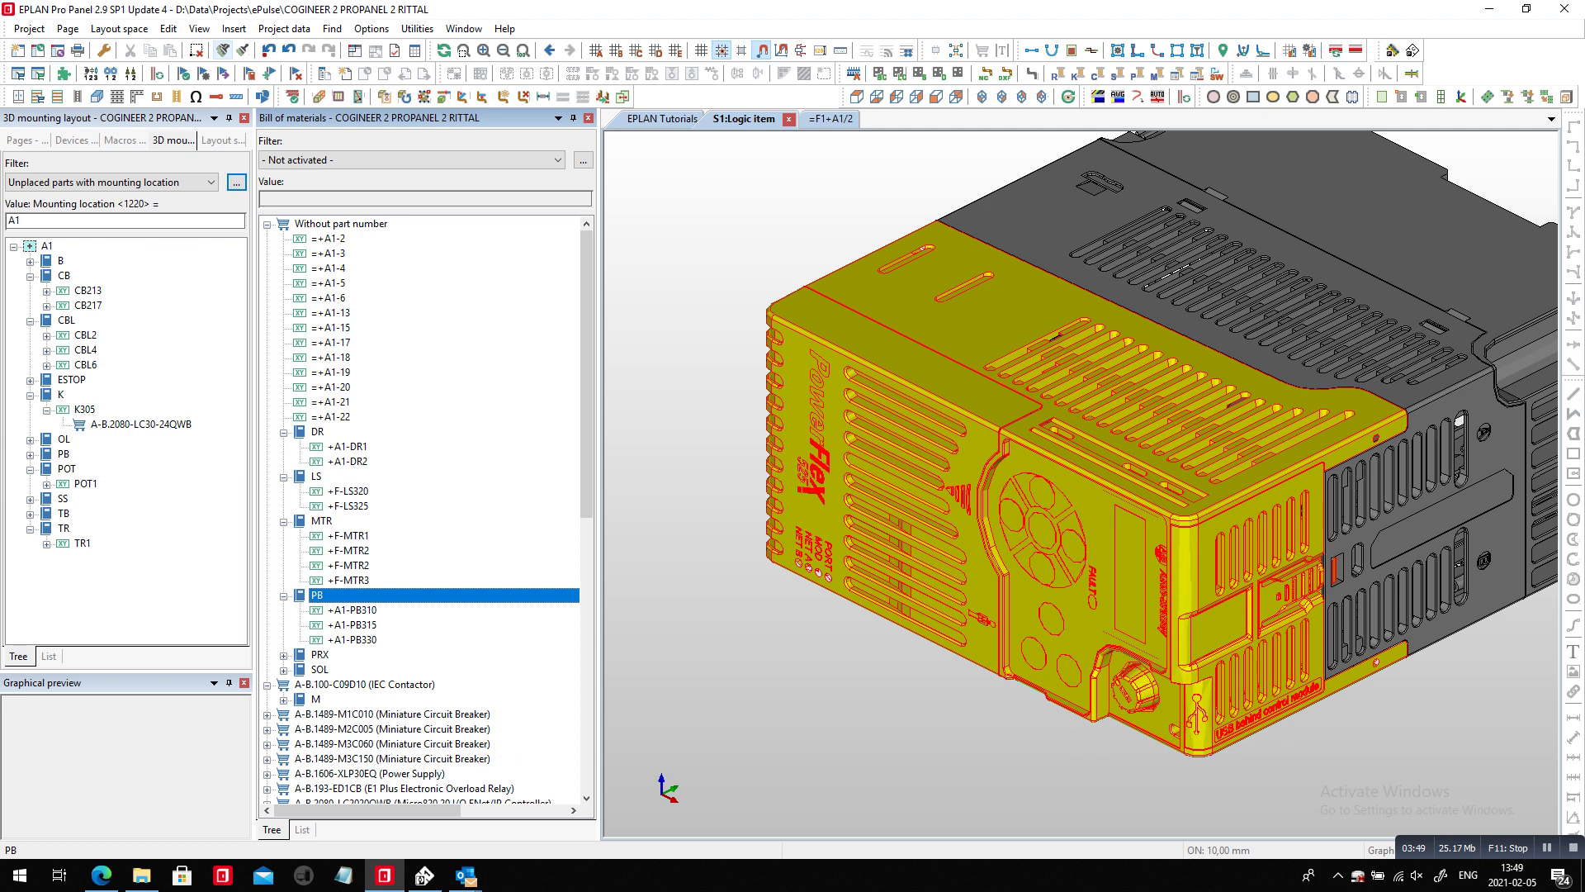
{"action": "key", "text": "Down"}
{"action": "key", "text": "Down"}
{"action": "key", "text": "Down"}
{"action": "key", "text": "Down"}
Step: Open device selection for pushbuttons +A1-PB310, +A1-PB315 and +A1-PB330 together from their shared part properties
{"action": "left_click", "coordinate": [355, 610]}
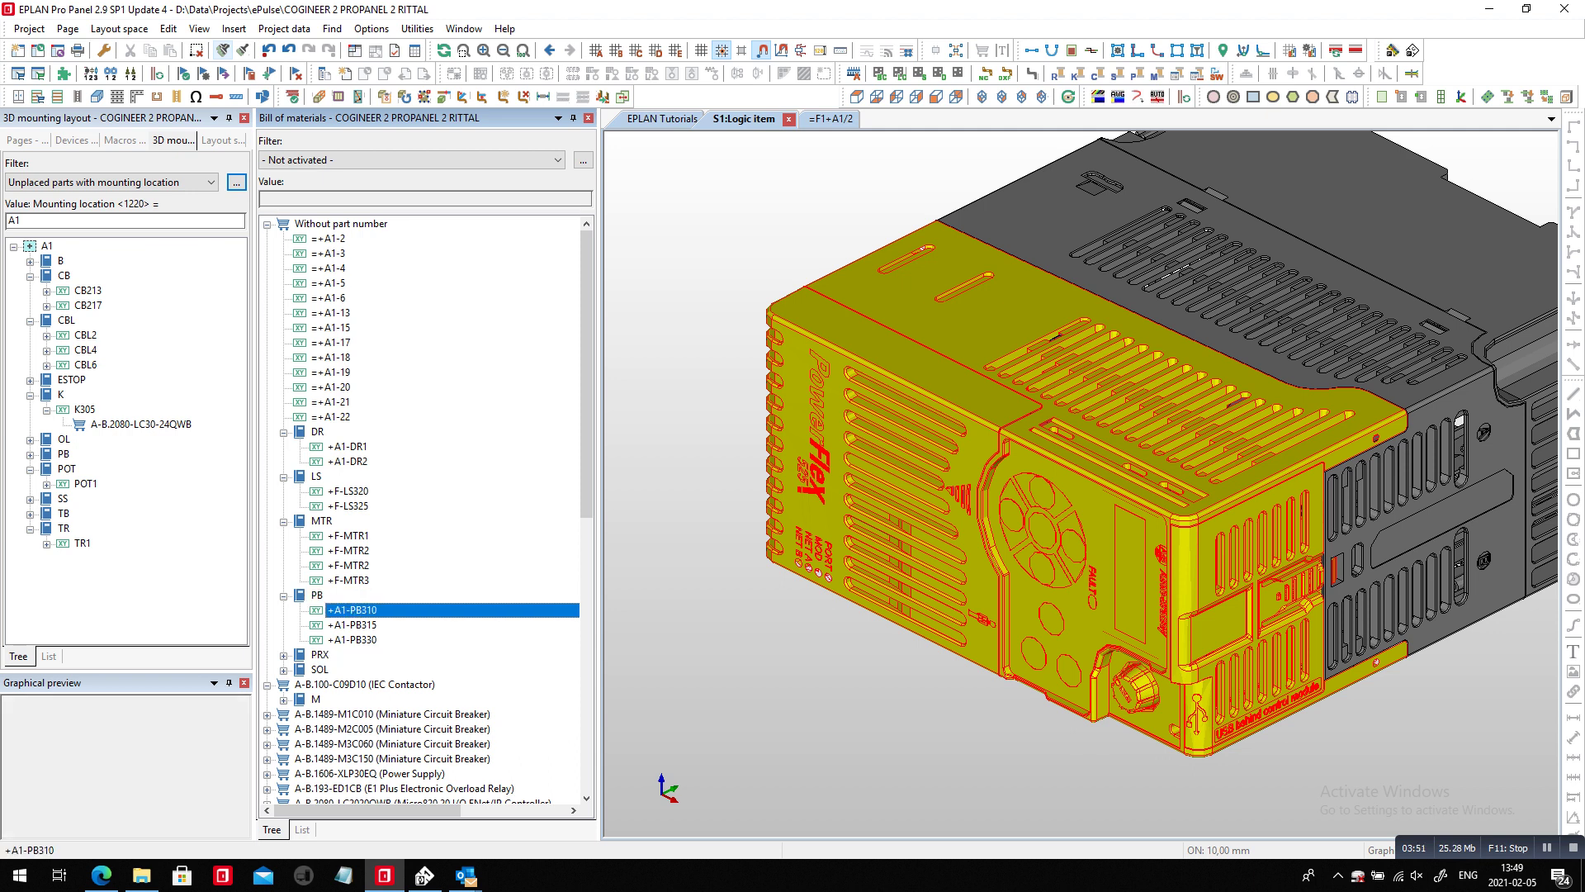
{"action": "left_click", "coordinate": [372, 639], "text": "shift"}
{"action": "right_click", "coordinate": [374, 635]}
{"action": "key", "text": "Up"}
{"action": "key", "text": "Up"}
{"action": "key", "text": "Return"}
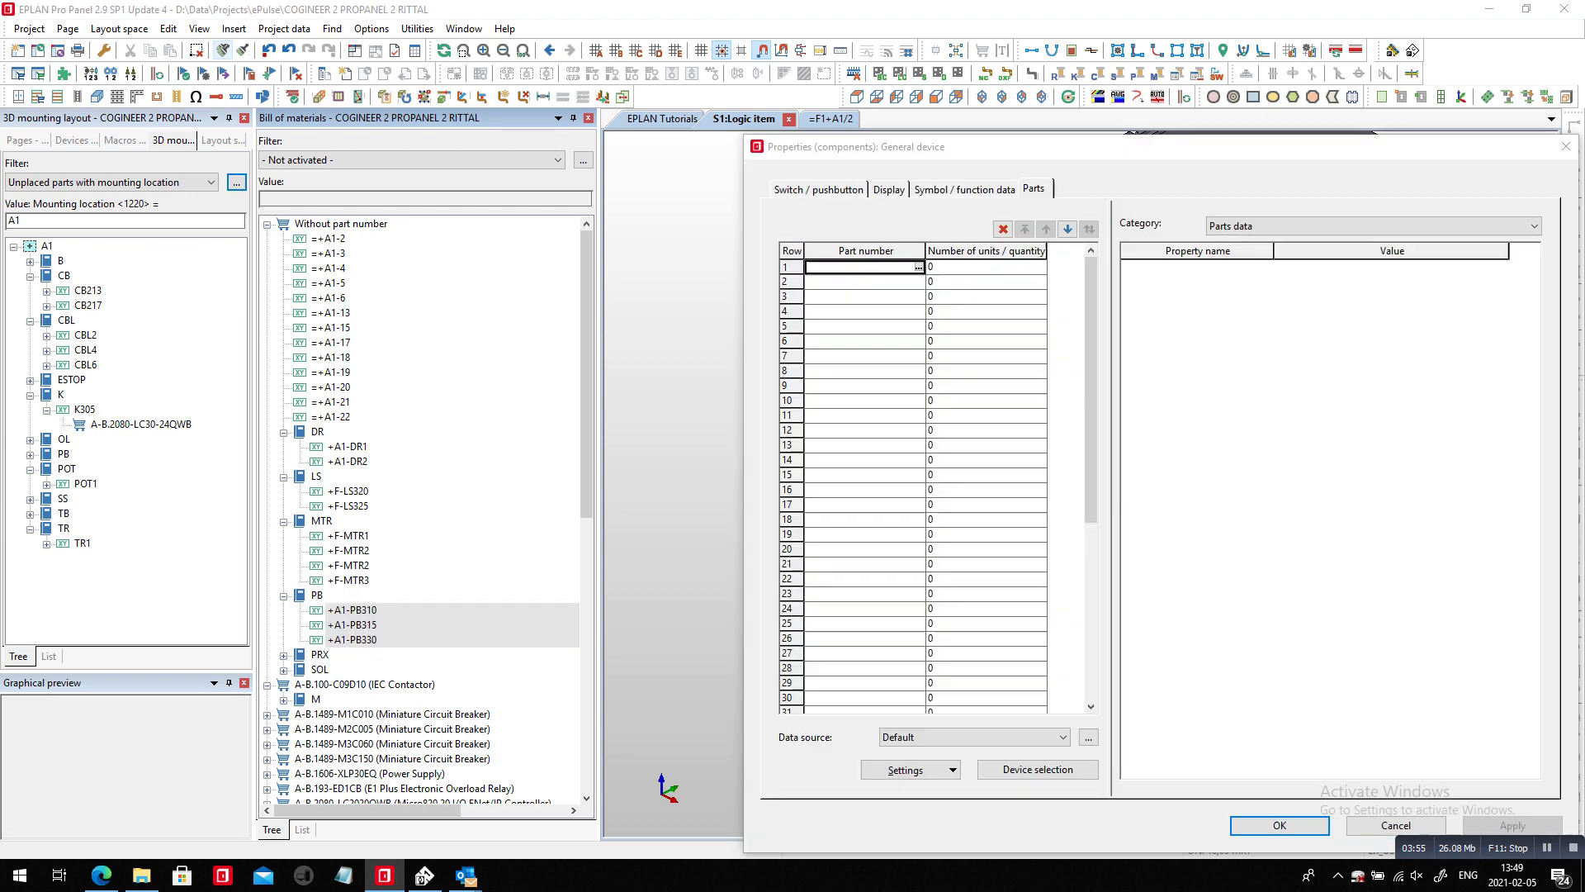
{"action": "key", "text": "Return"}
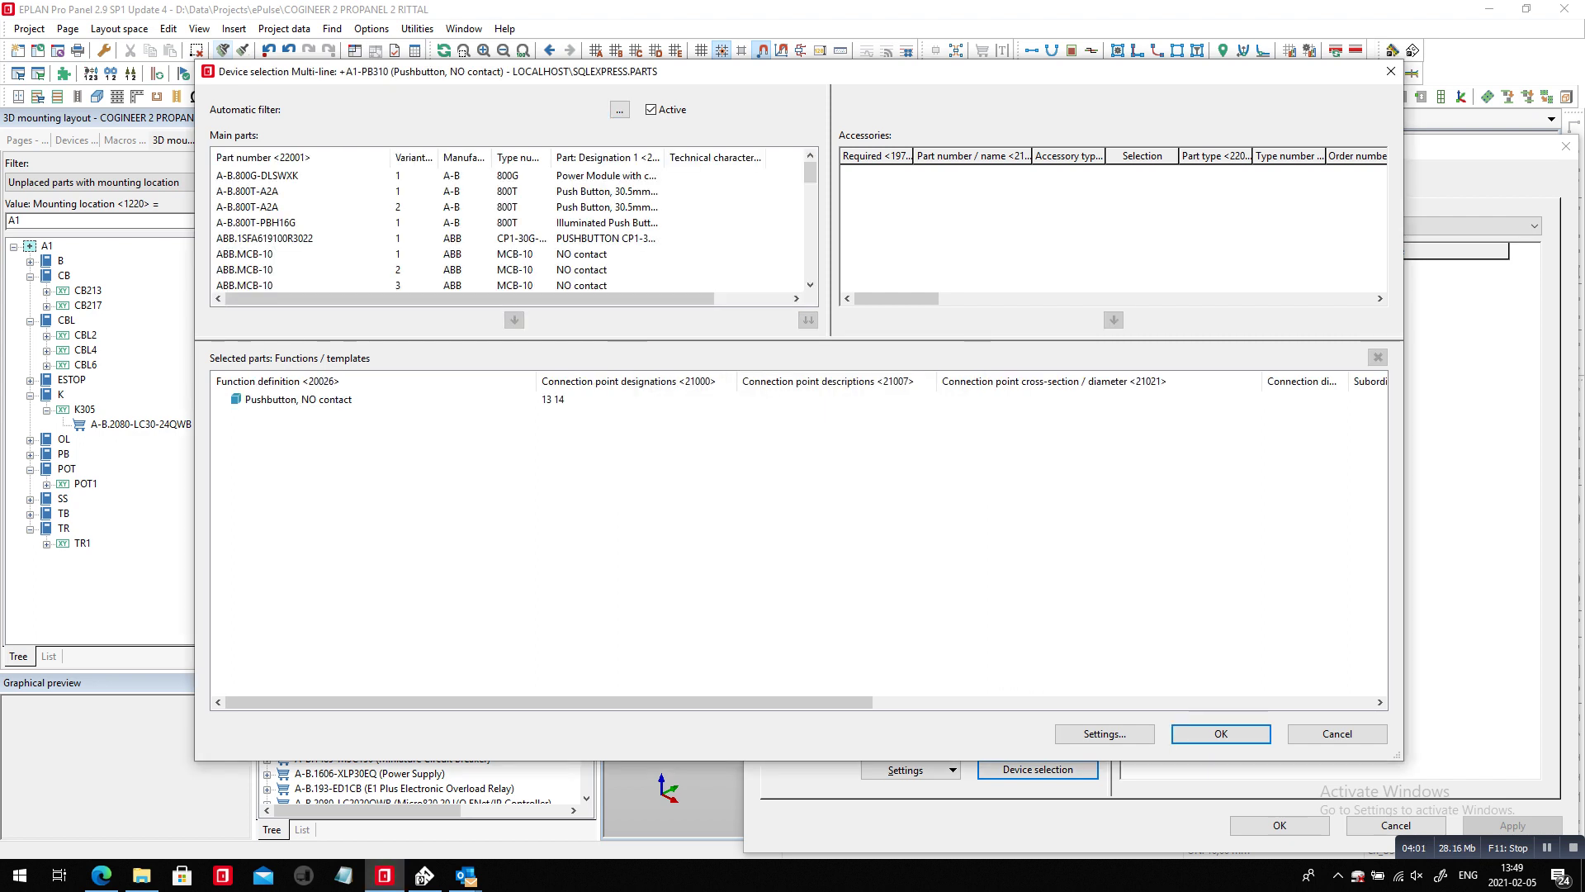
Step: Assign the blue flush pushbutton SE.XB4BA61 to the three selected pushbuttons and apply the properties
{"action": "scroll", "coordinate": [510, 229], "scroll_direction": "down", "scroll_amount": 2}
{"action": "scroll", "coordinate": [508, 229], "scroll_direction": "down", "scroll_amount": 2}
{"action": "left_click", "coordinate": [508, 223]}
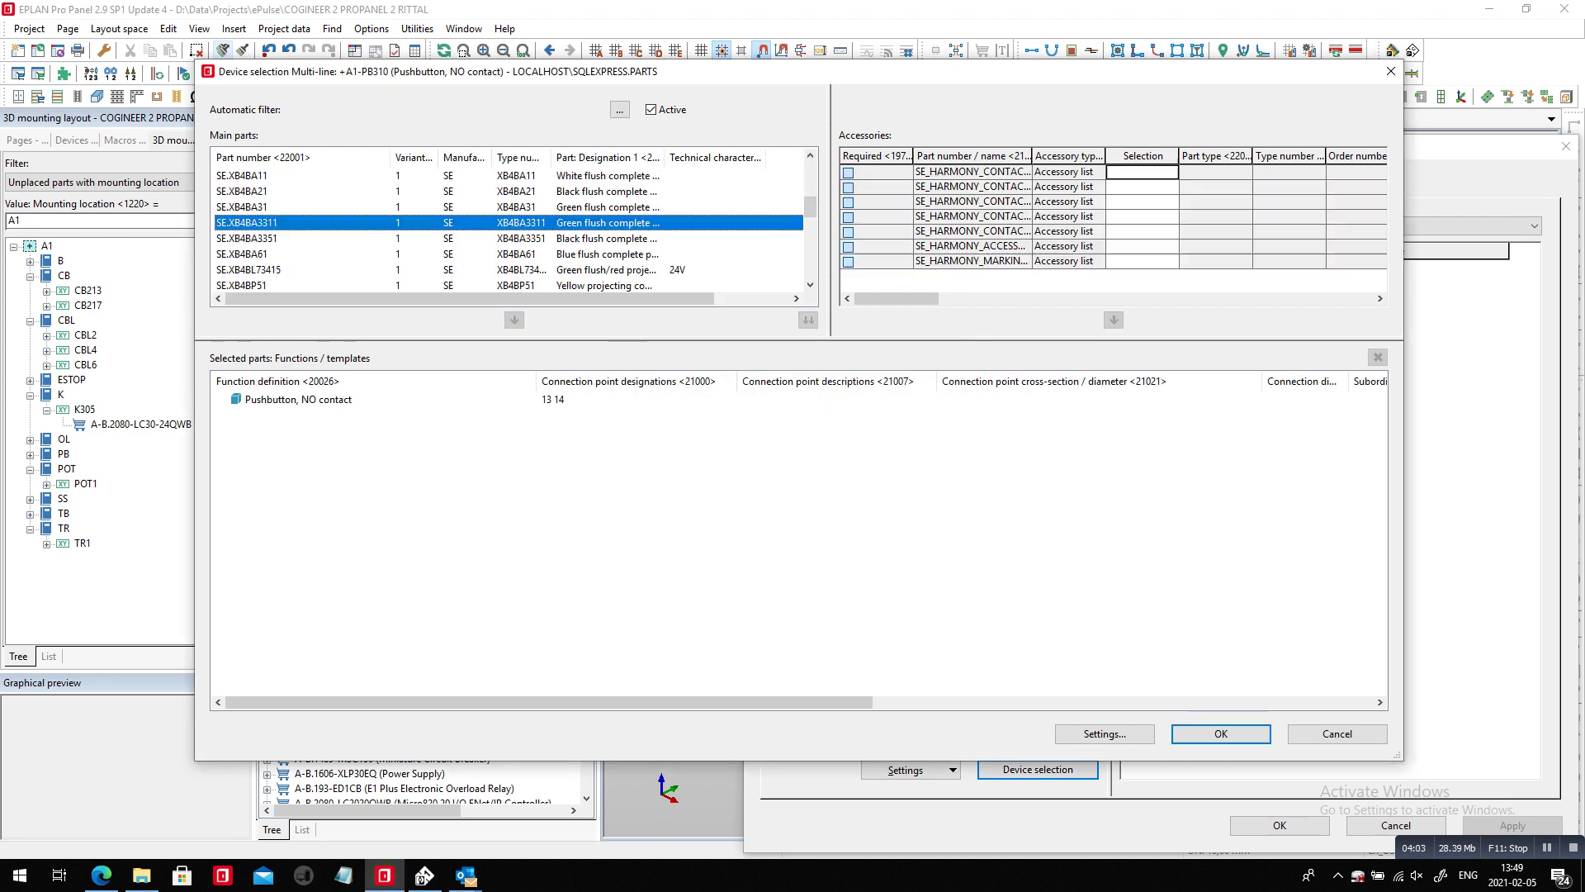
{"action": "left_click", "coordinate": [507, 208]}
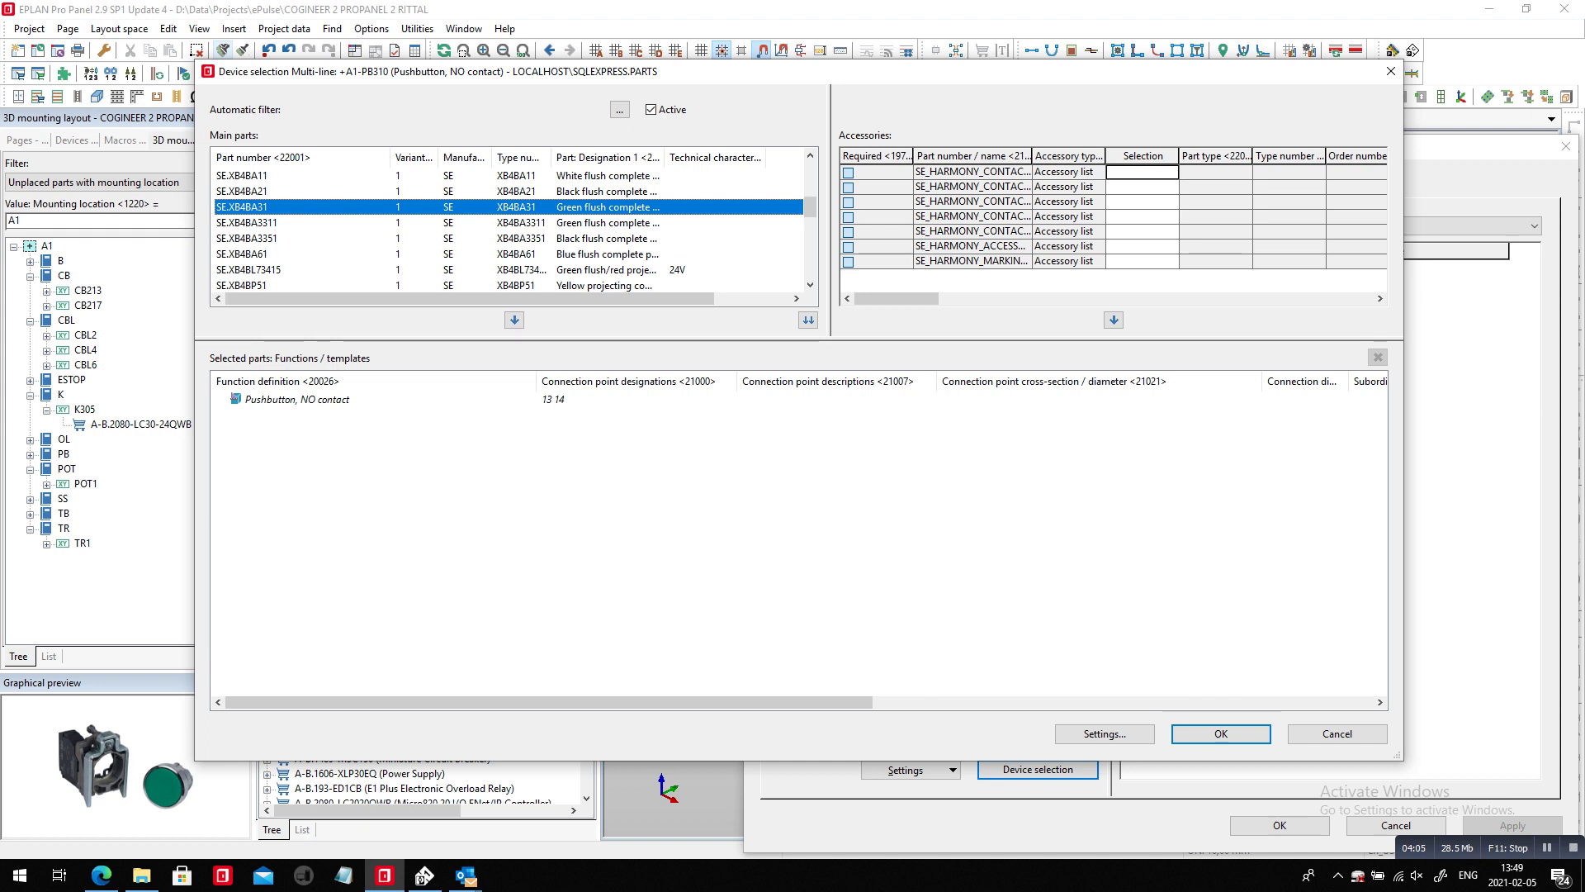
{"action": "left_click", "coordinate": [508, 238]}
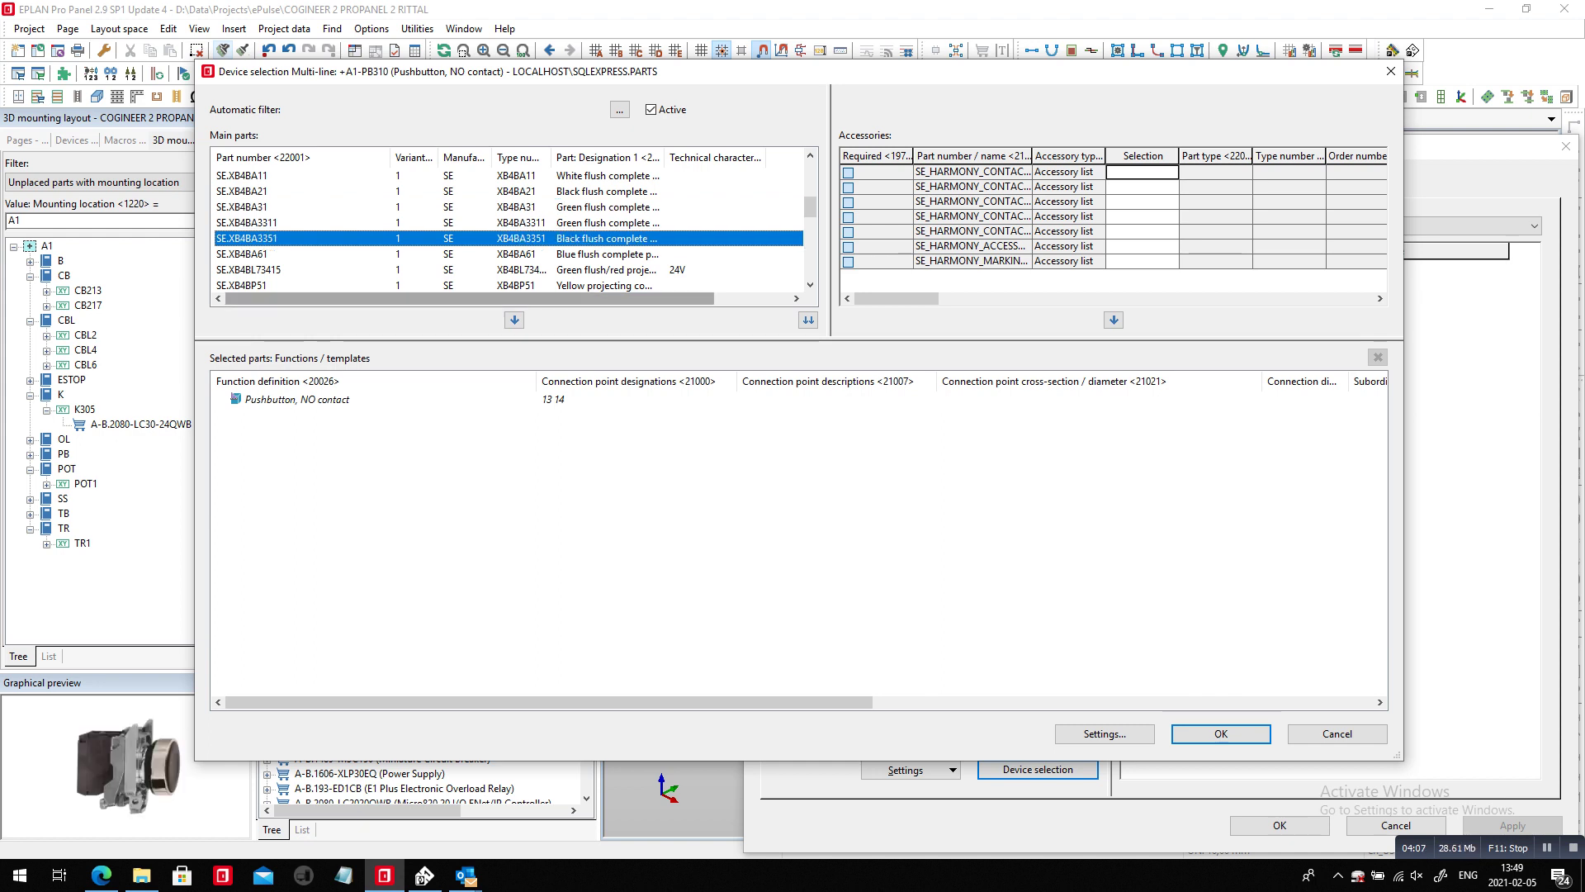
{"action": "left_click", "coordinate": [508, 255]}
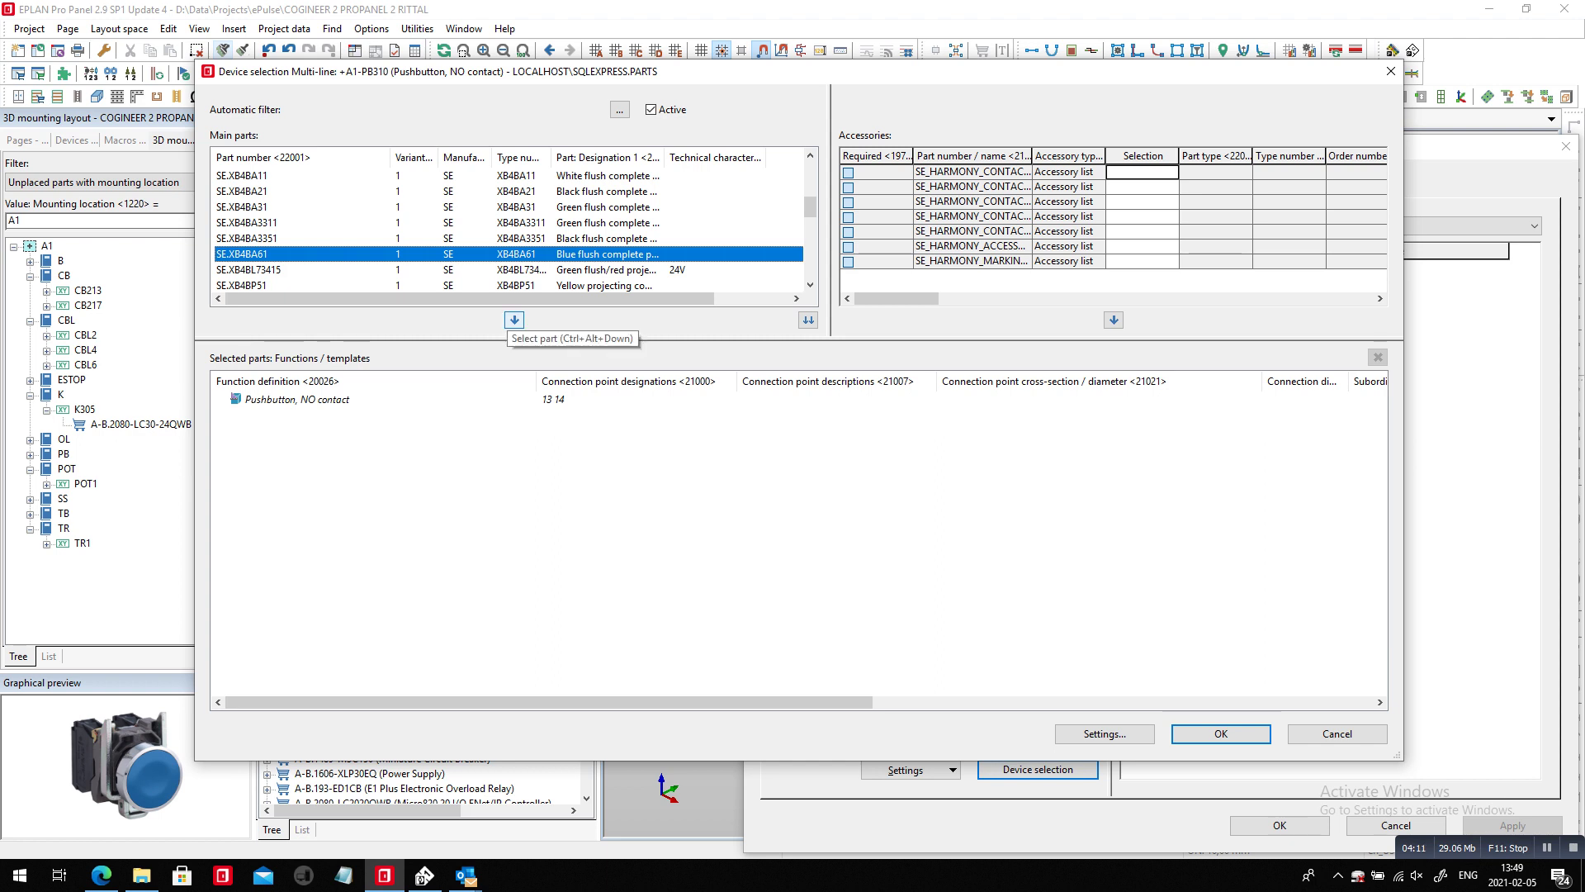
{"action": "left_click", "coordinate": [515, 320]}
{"action": "left_click", "coordinate": [1221, 733]}
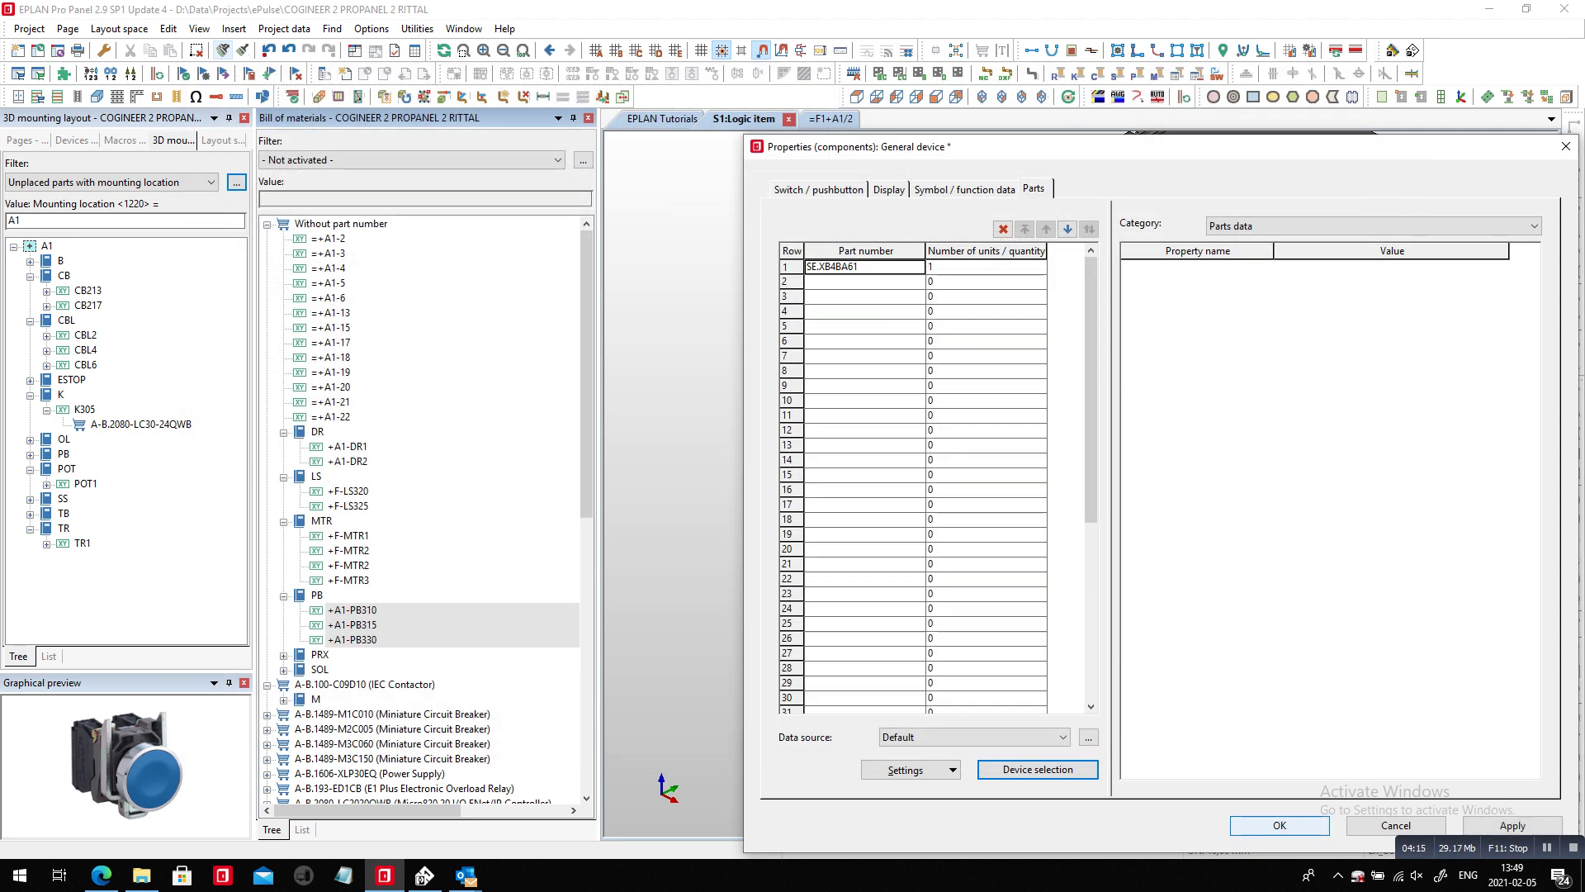
{"action": "left_click", "coordinate": [1280, 826]}
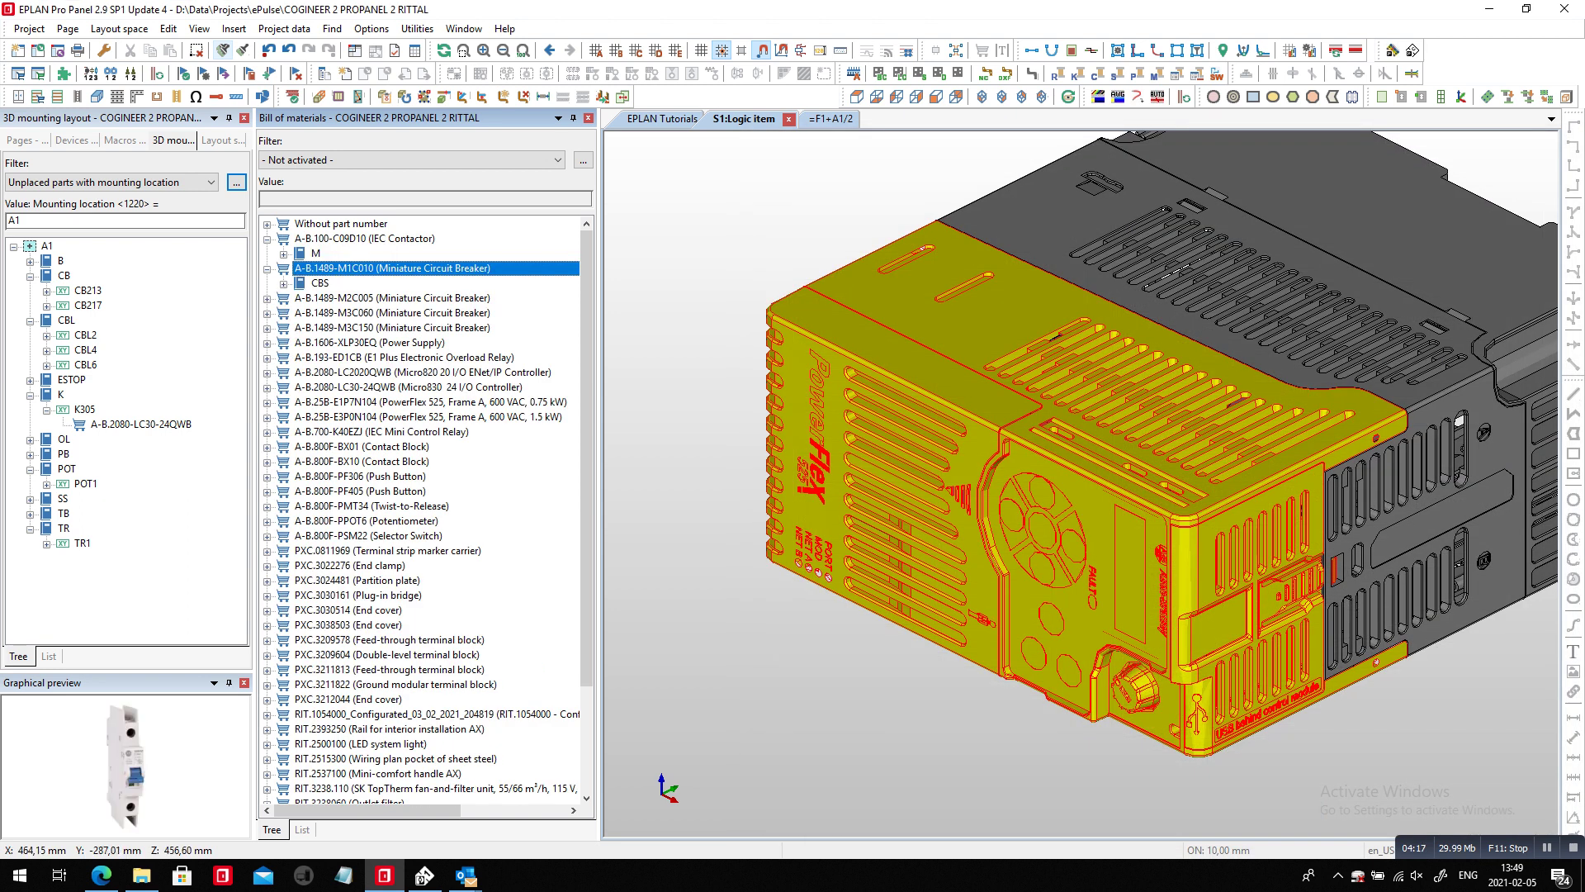
Step: Review the LS, MTR, PRX and SOL groups that have no part number and close the bill of materials
{"action": "left_click", "coordinate": [267, 224]}
{"action": "left_click", "coordinate": [320, 476]}
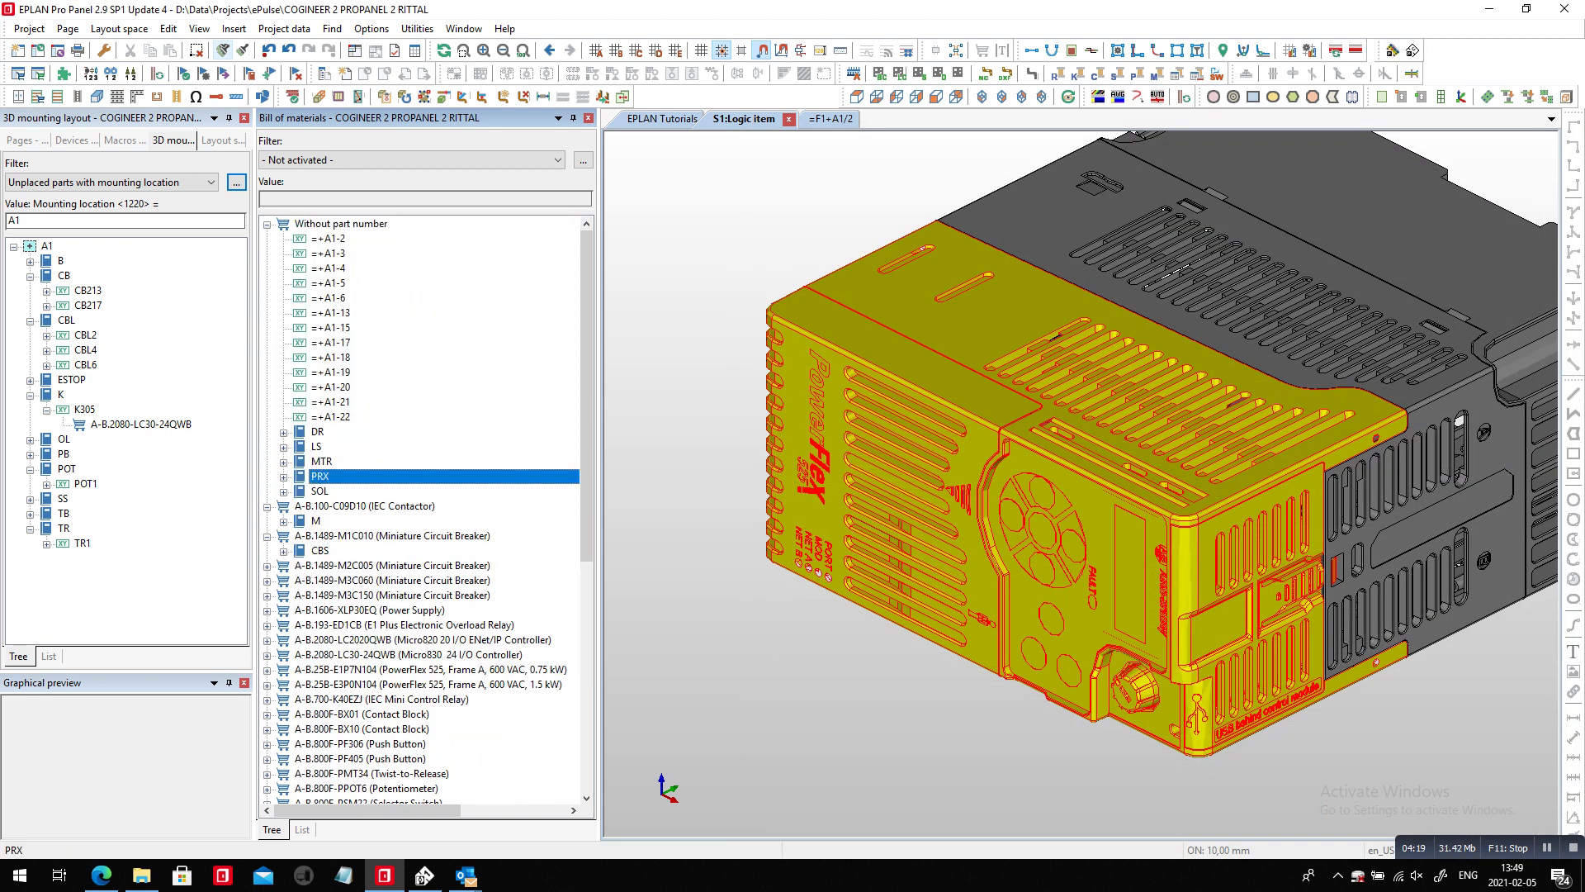
{"action": "left_click", "coordinate": [320, 491]}
{"action": "left_click", "coordinate": [321, 462]}
{"action": "left_click", "coordinate": [317, 447]}
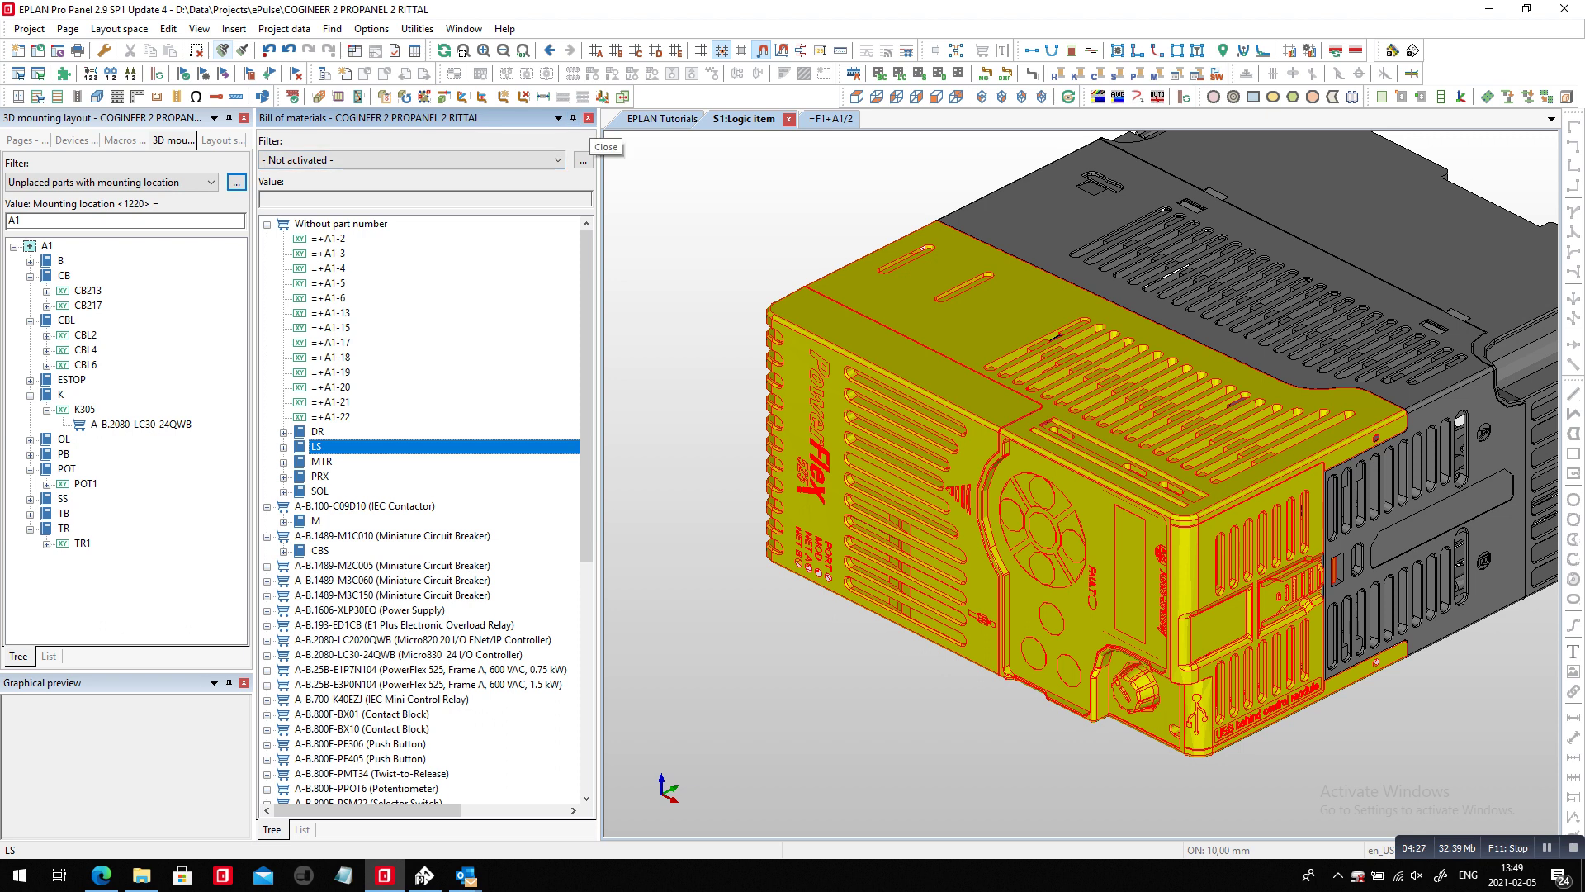
{"action": "left_click", "coordinate": [588, 118]}
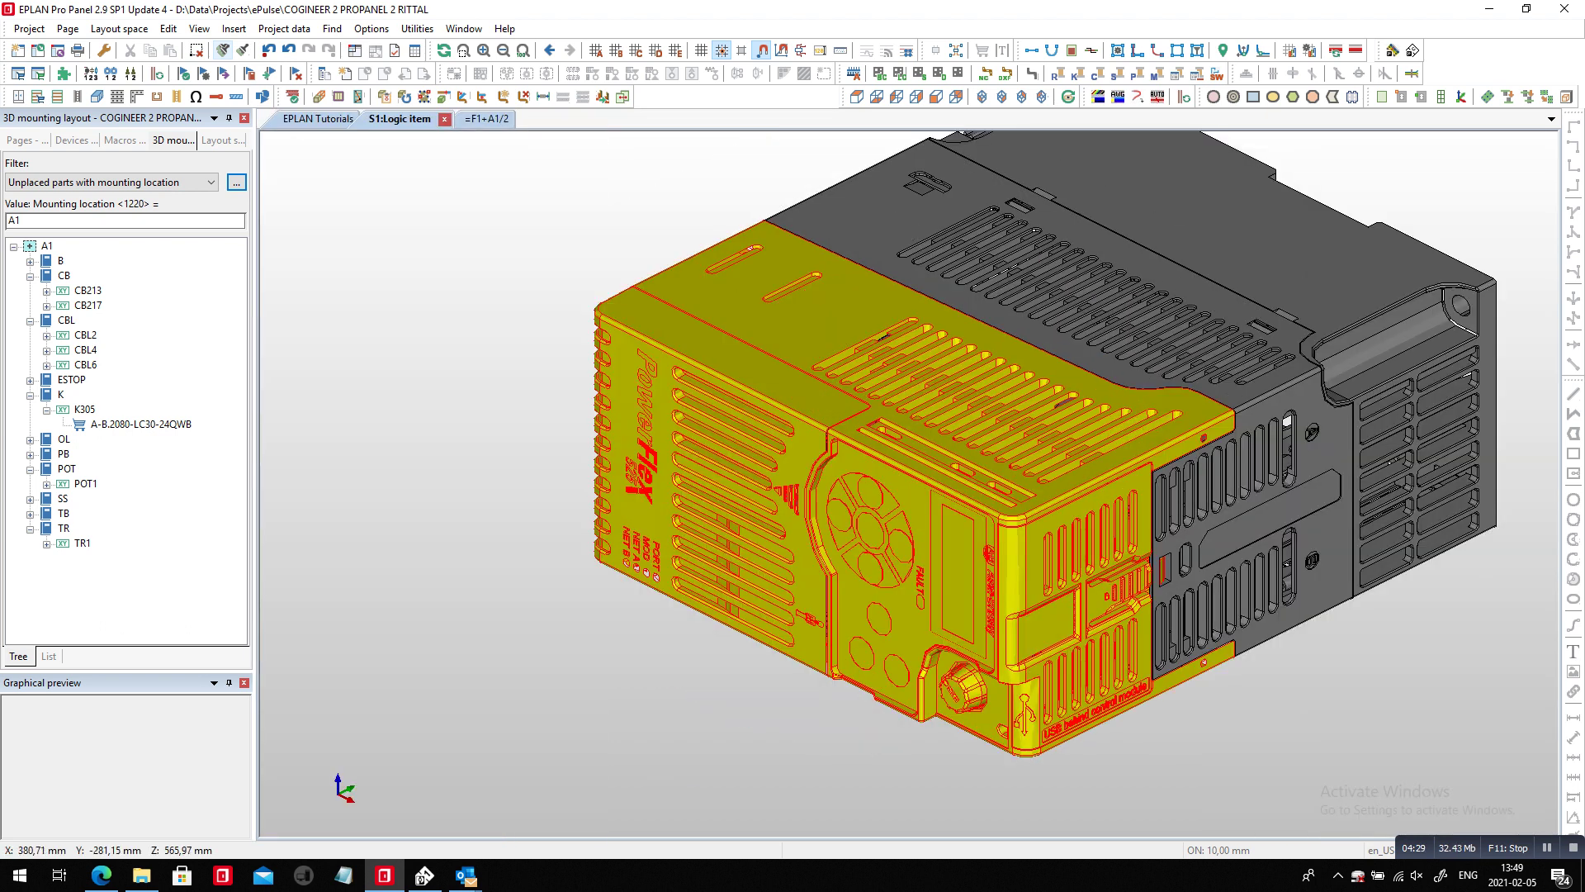
Step: Show only the mounting panels of S1:Enclosure in the layout space and view them from the front
{"action": "left_click", "coordinate": [487, 118]}
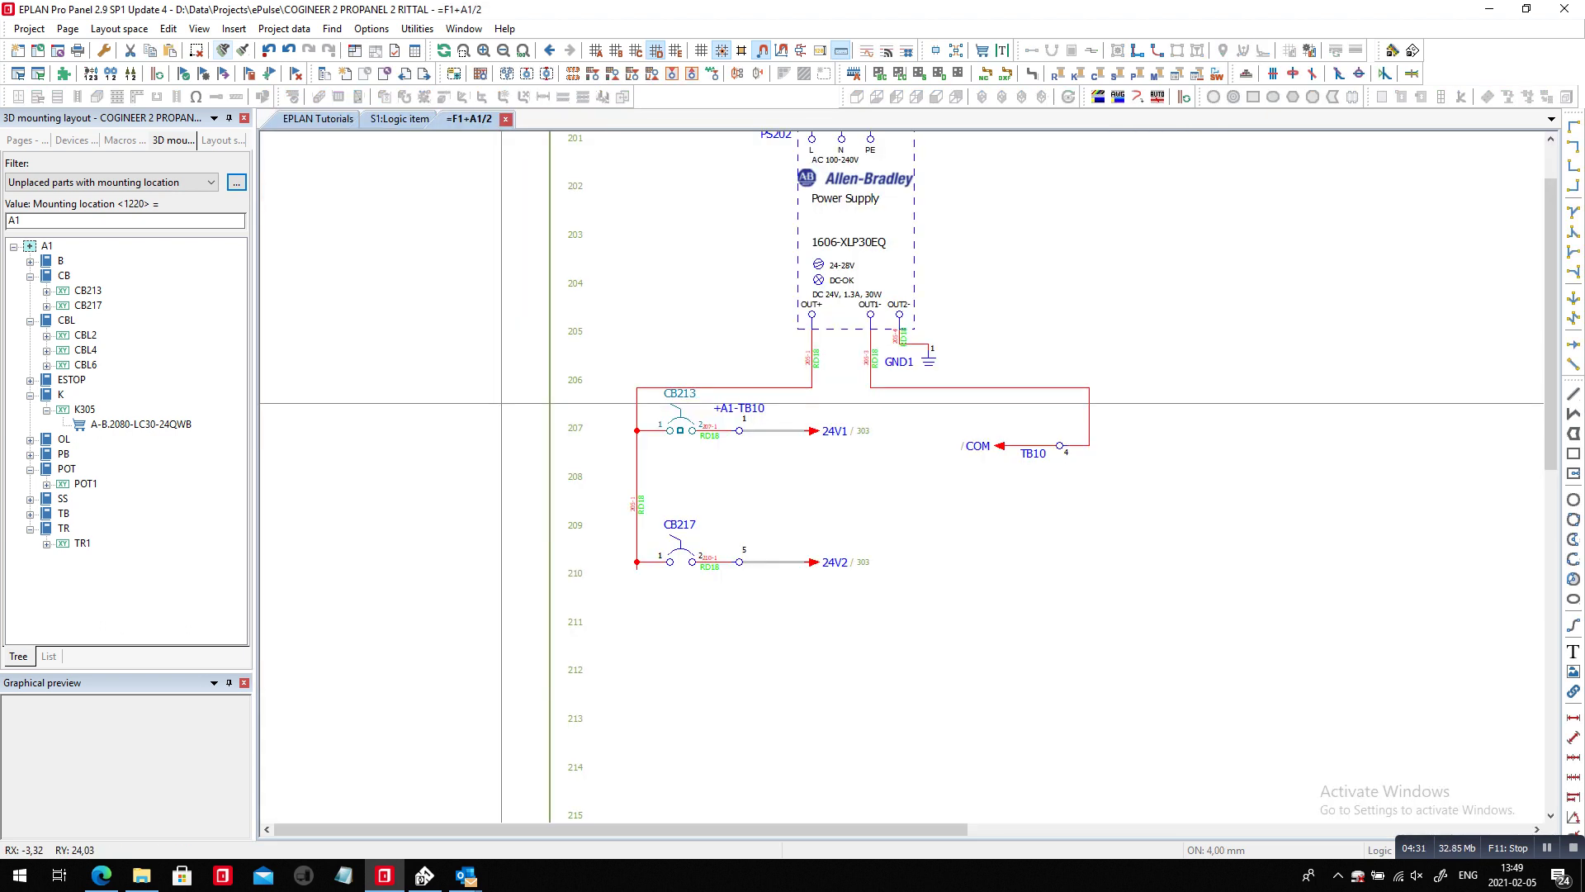
{"action": "key", "text": "ctrl+Tab"}
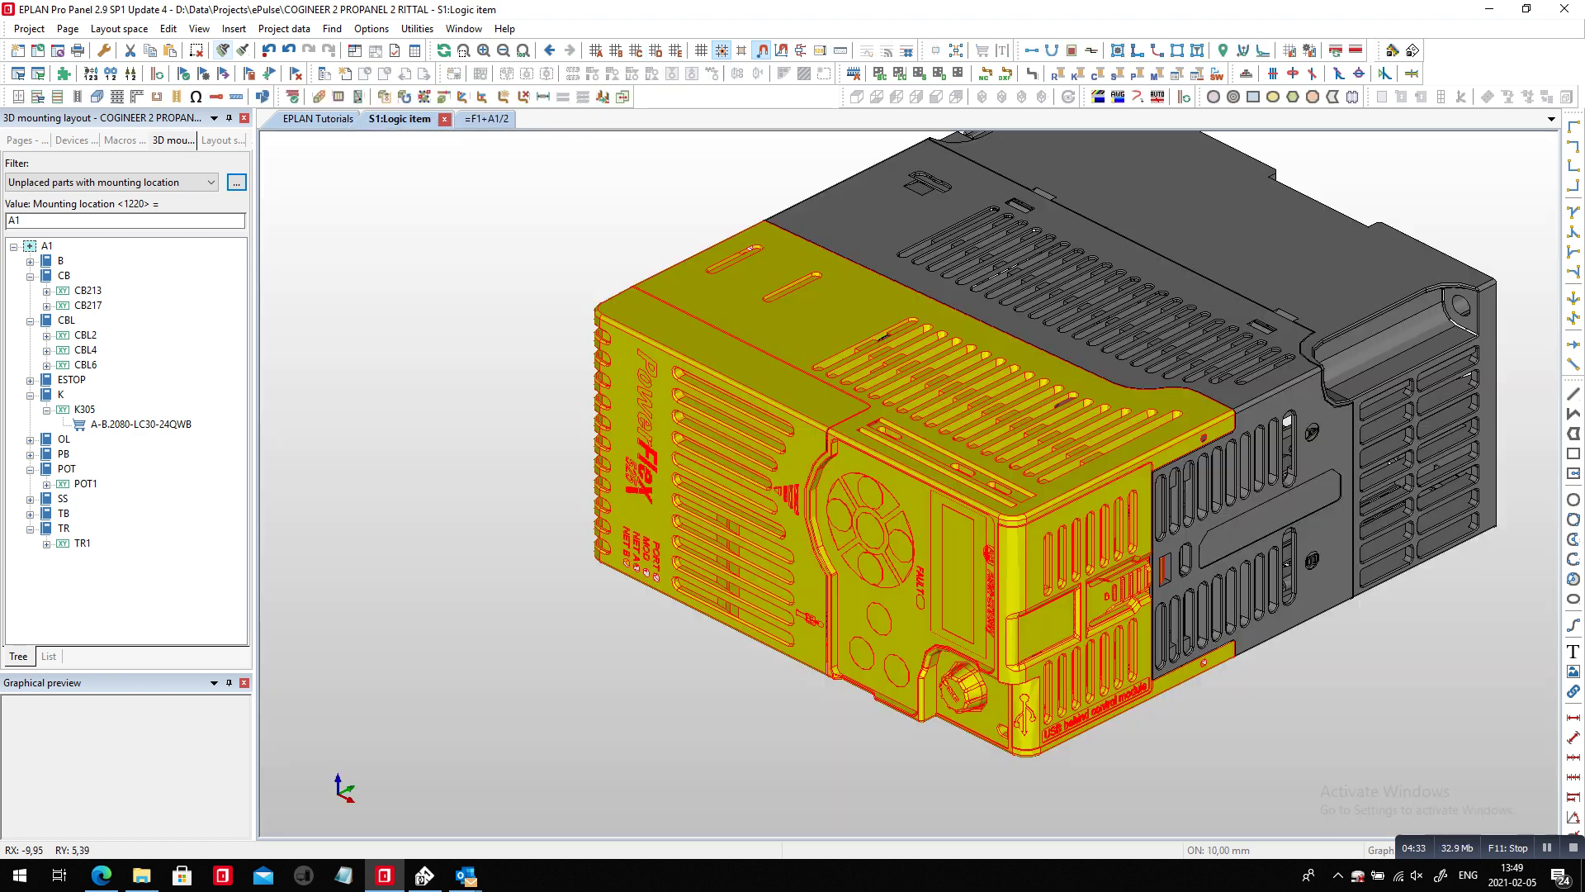
{"action": "left_click", "coordinate": [222, 141]}
{"action": "right_click", "coordinate": [96, 261]}
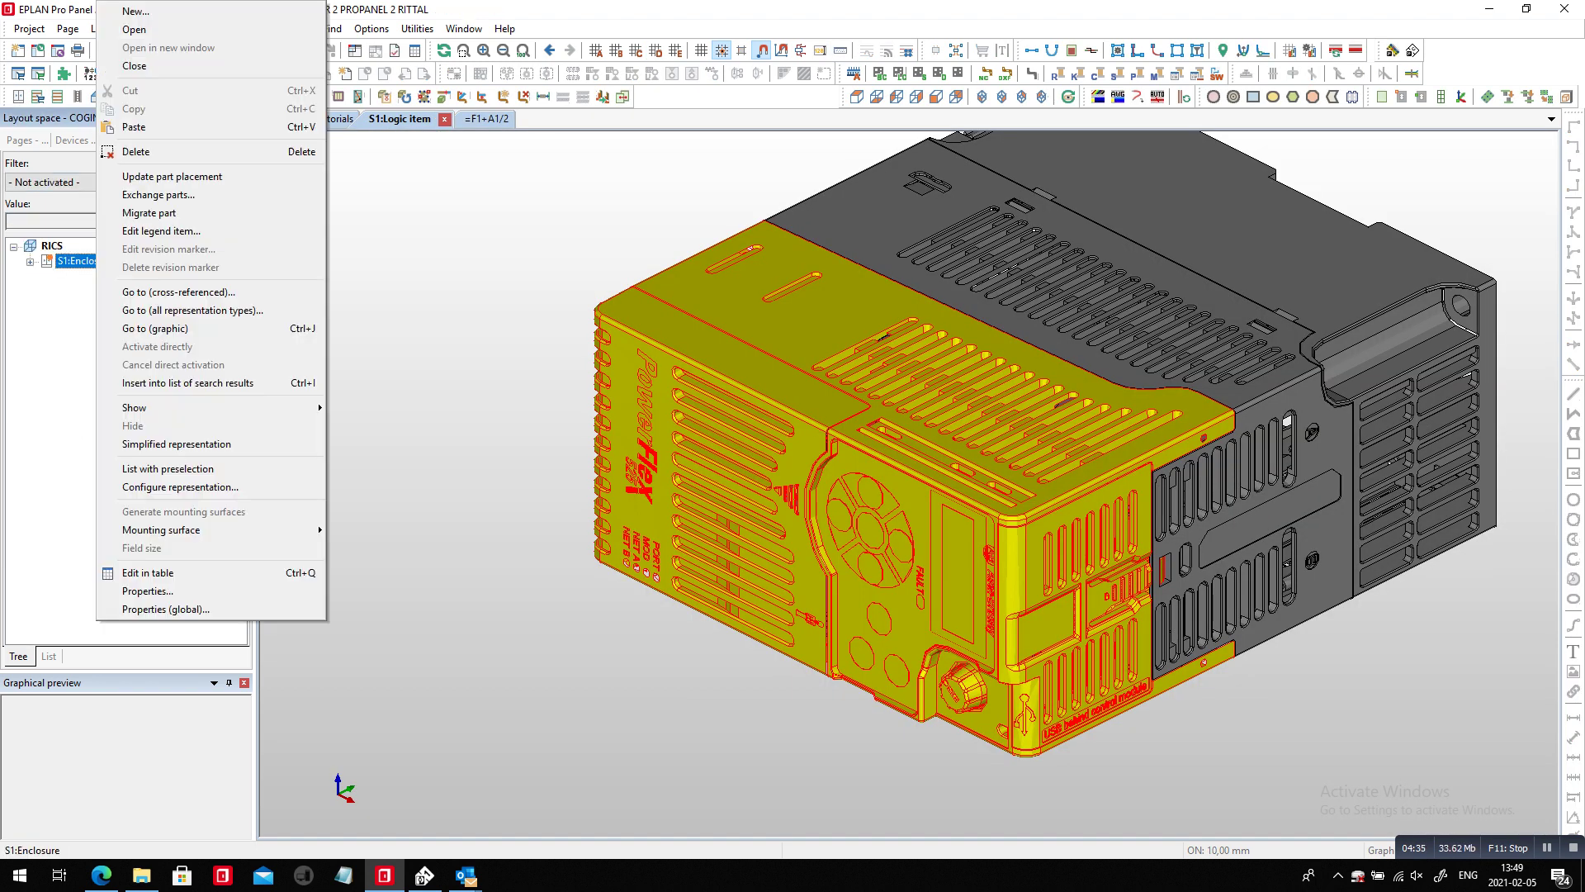
{"action": "mouse_move", "coordinate": [198, 408]}
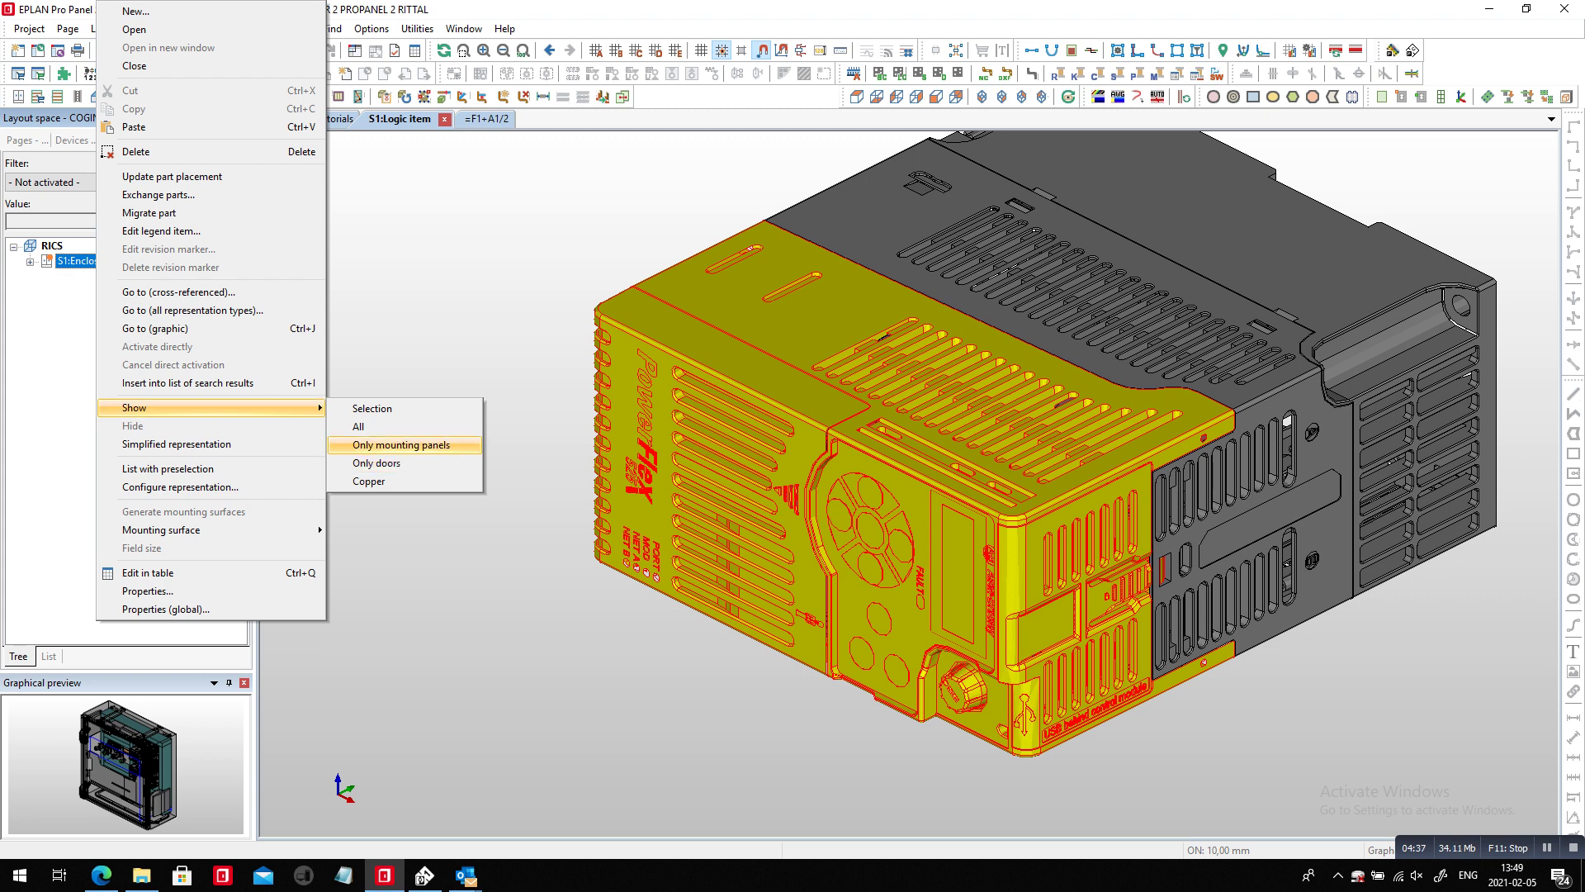
{"action": "left_click", "coordinate": [396, 445]}
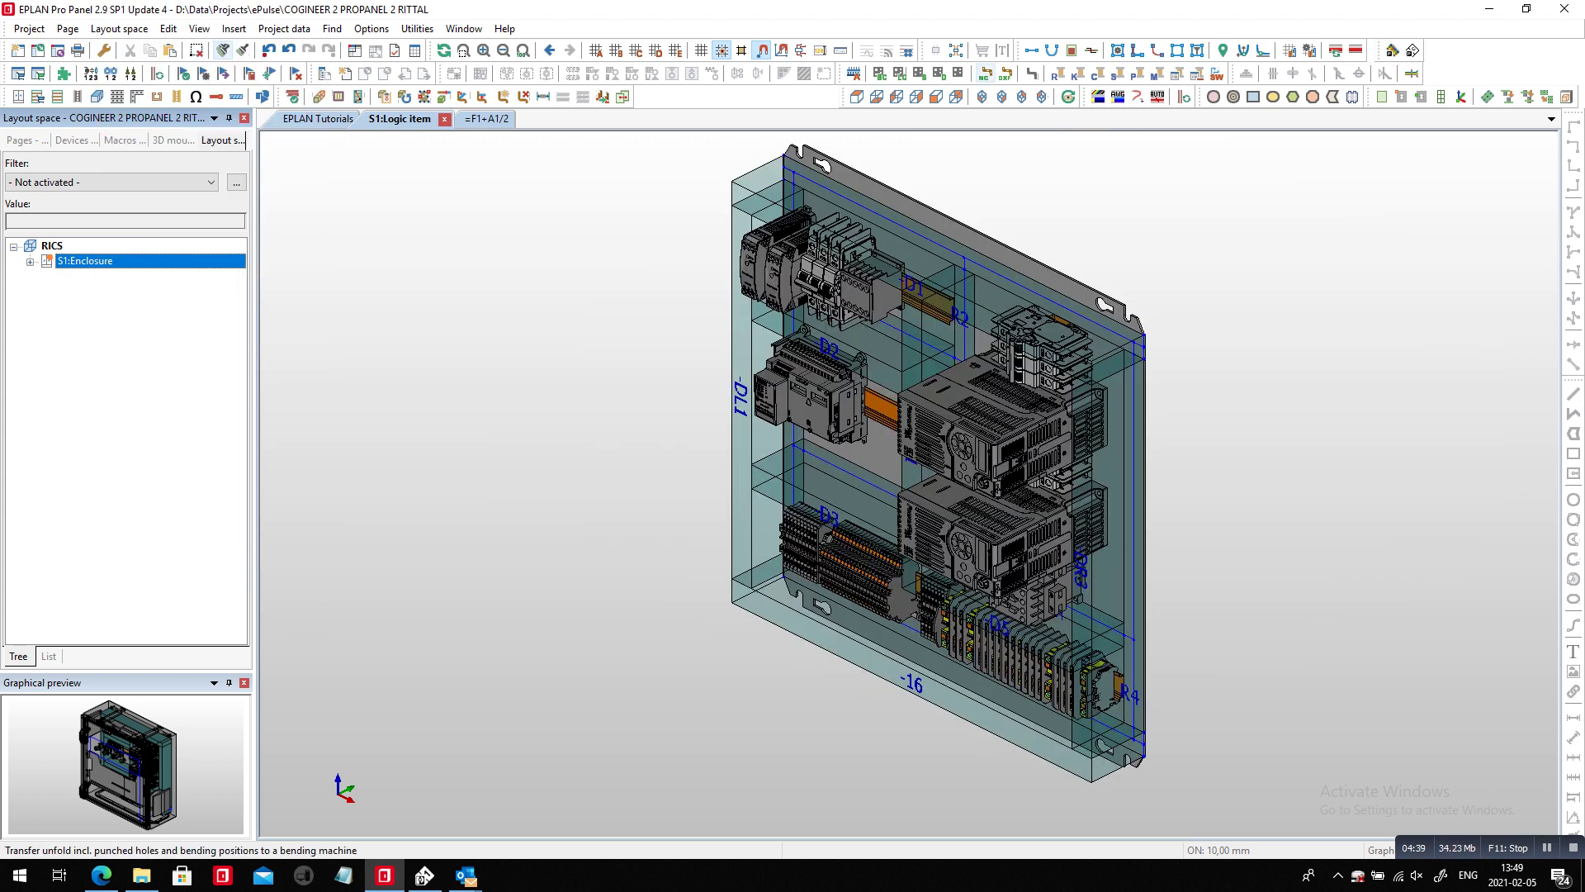
{"action": "left_click", "coordinate": [936, 96]}
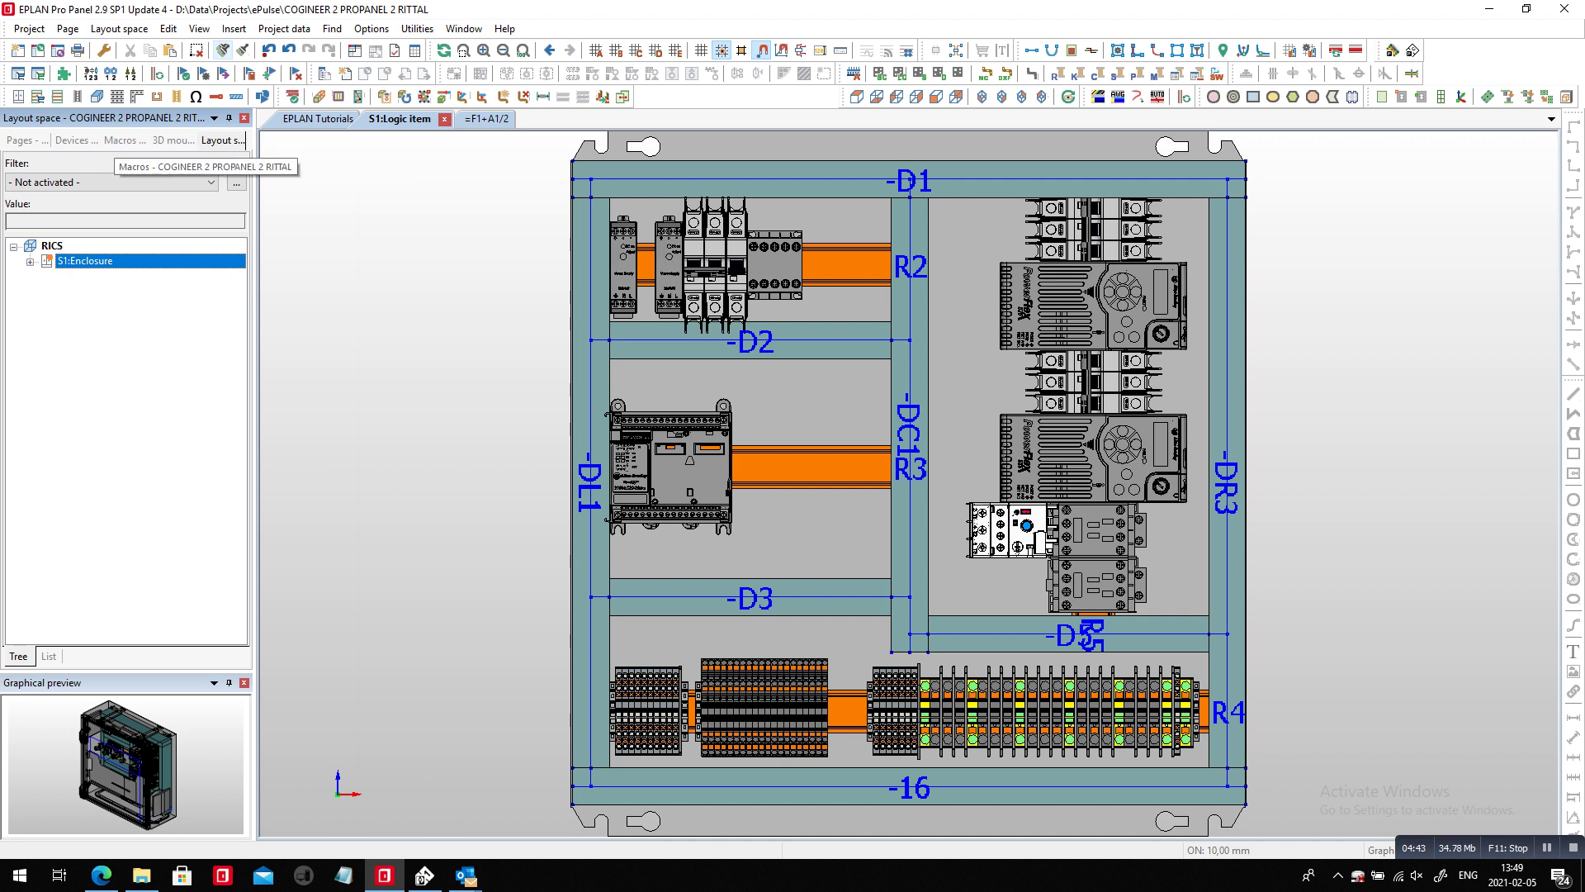
Step: Place the unplaced device TR1 from the 3D mounting layout on rail R3, between the PLC and wire duct DC1
{"action": "left_click", "coordinate": [172, 140]}
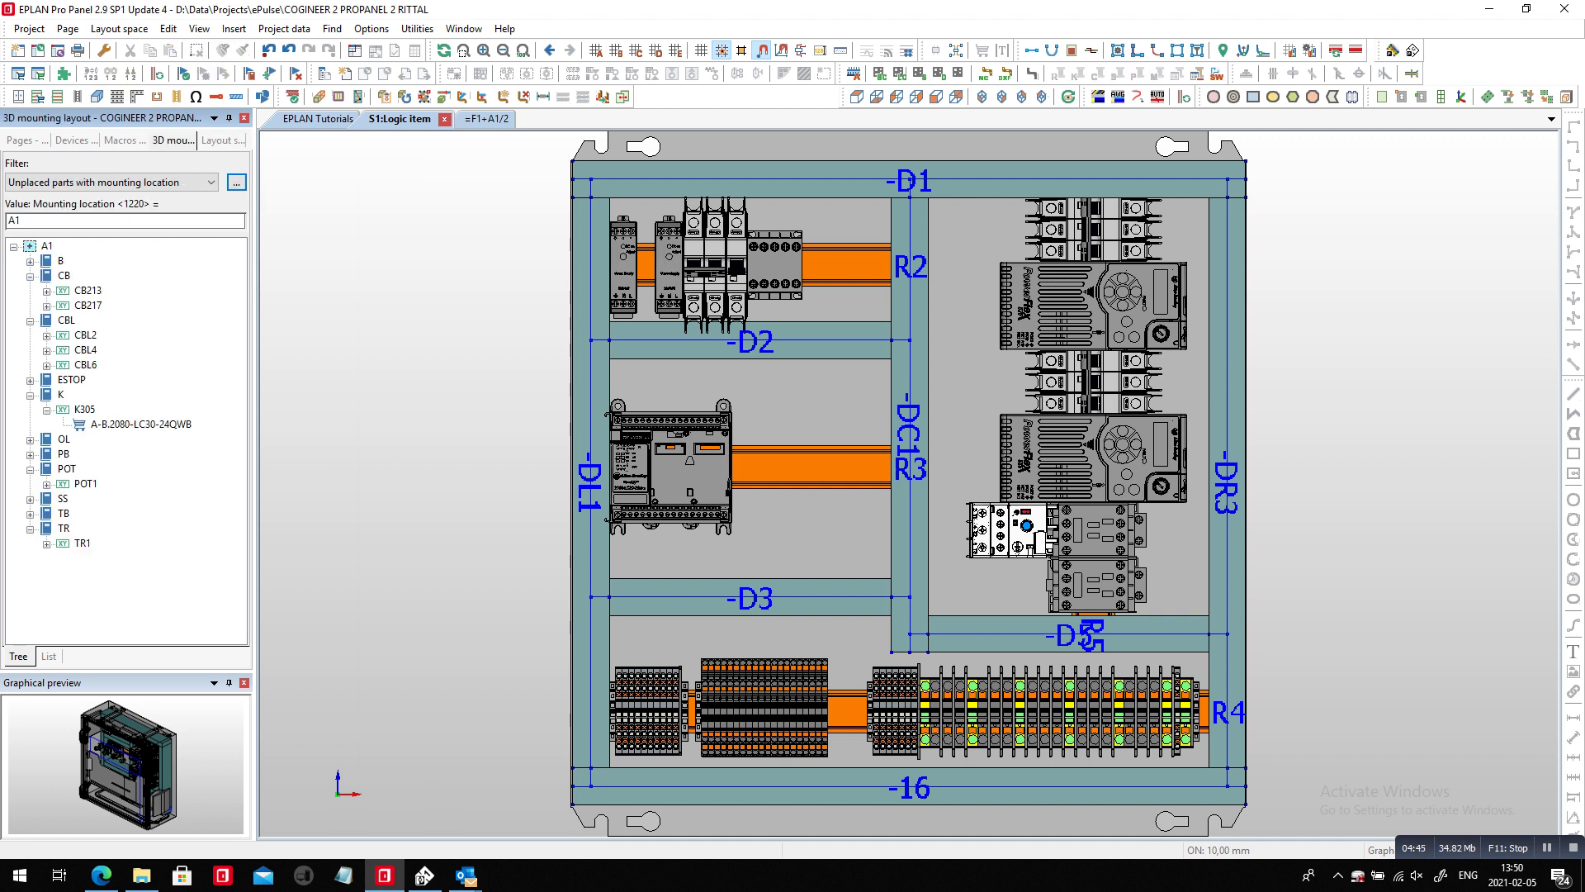
{"action": "left_click", "coordinate": [142, 424]}
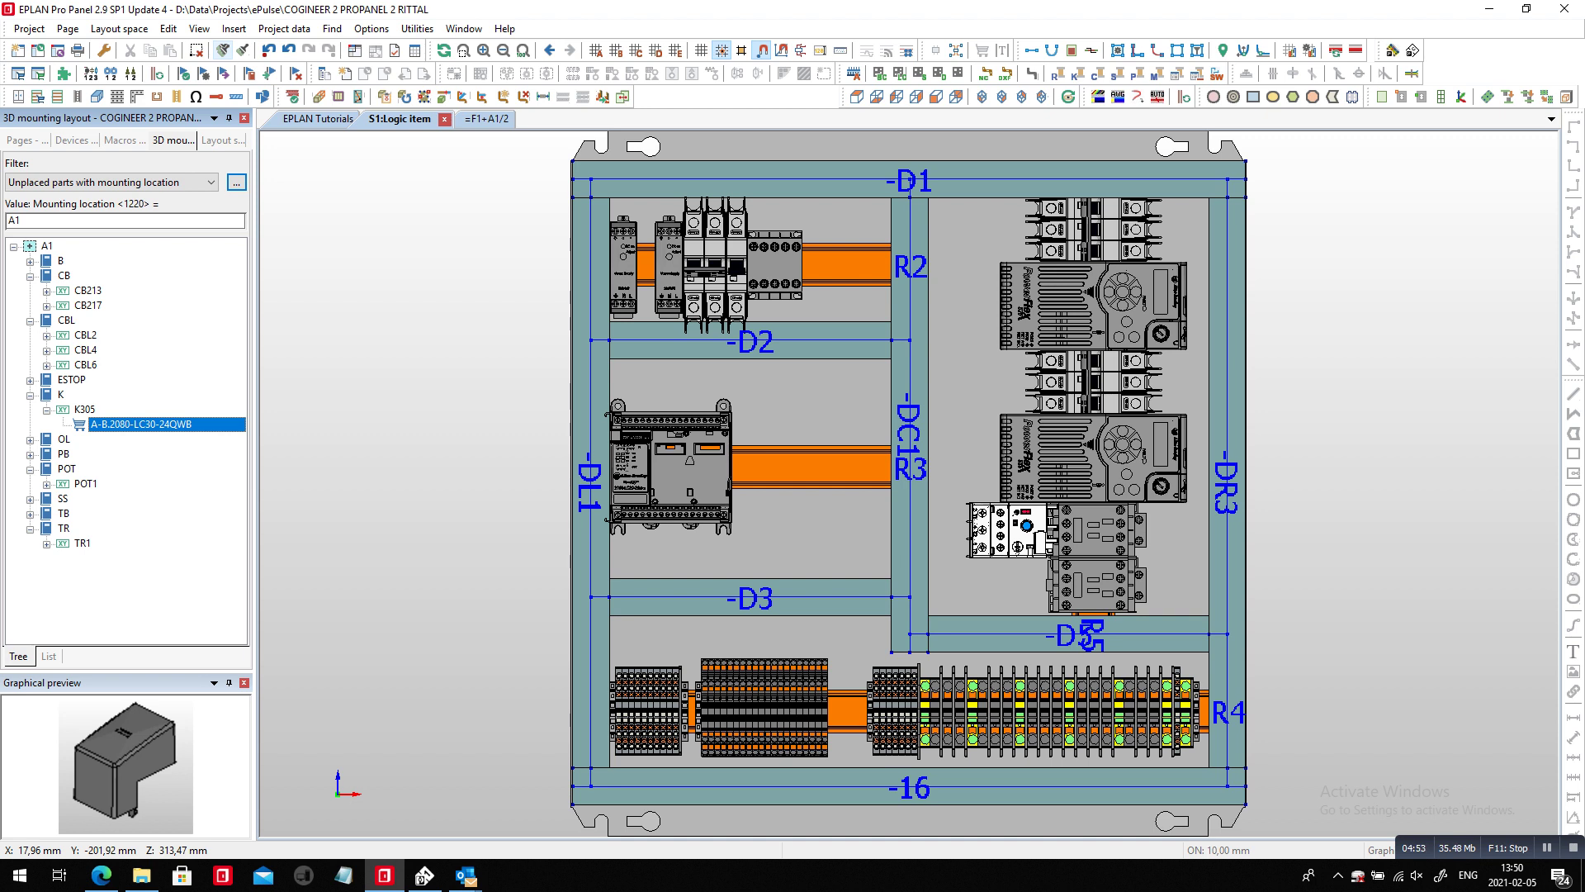
{"action": "left_click", "coordinate": [64, 454]}
{"action": "left_click", "coordinate": [67, 469]}
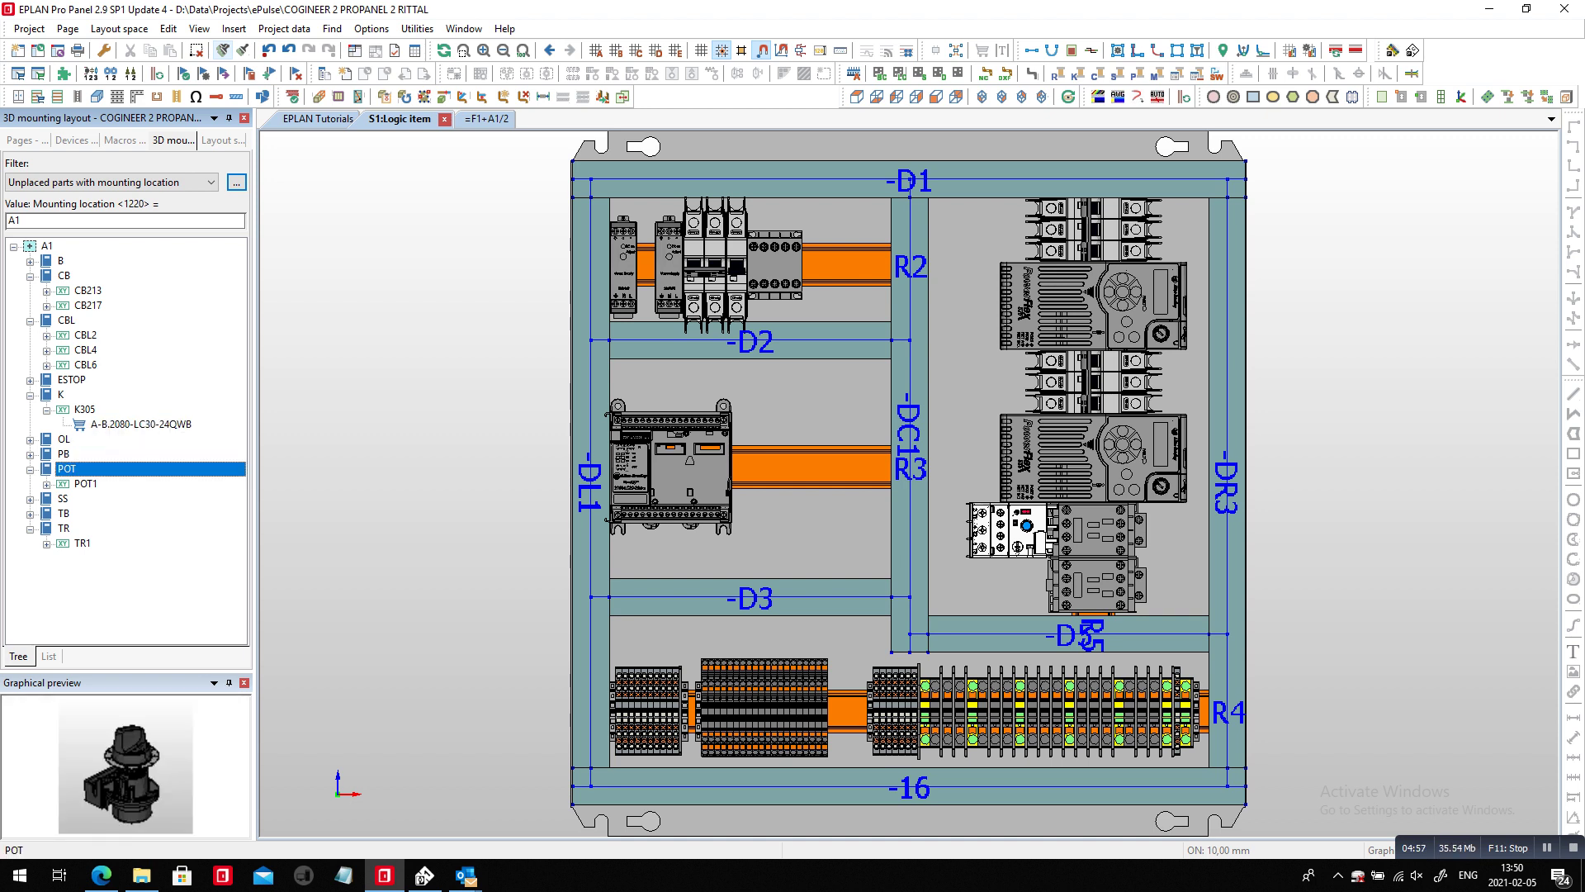
{"action": "left_click", "coordinate": [64, 513]}
{"action": "left_click", "coordinate": [64, 528]}
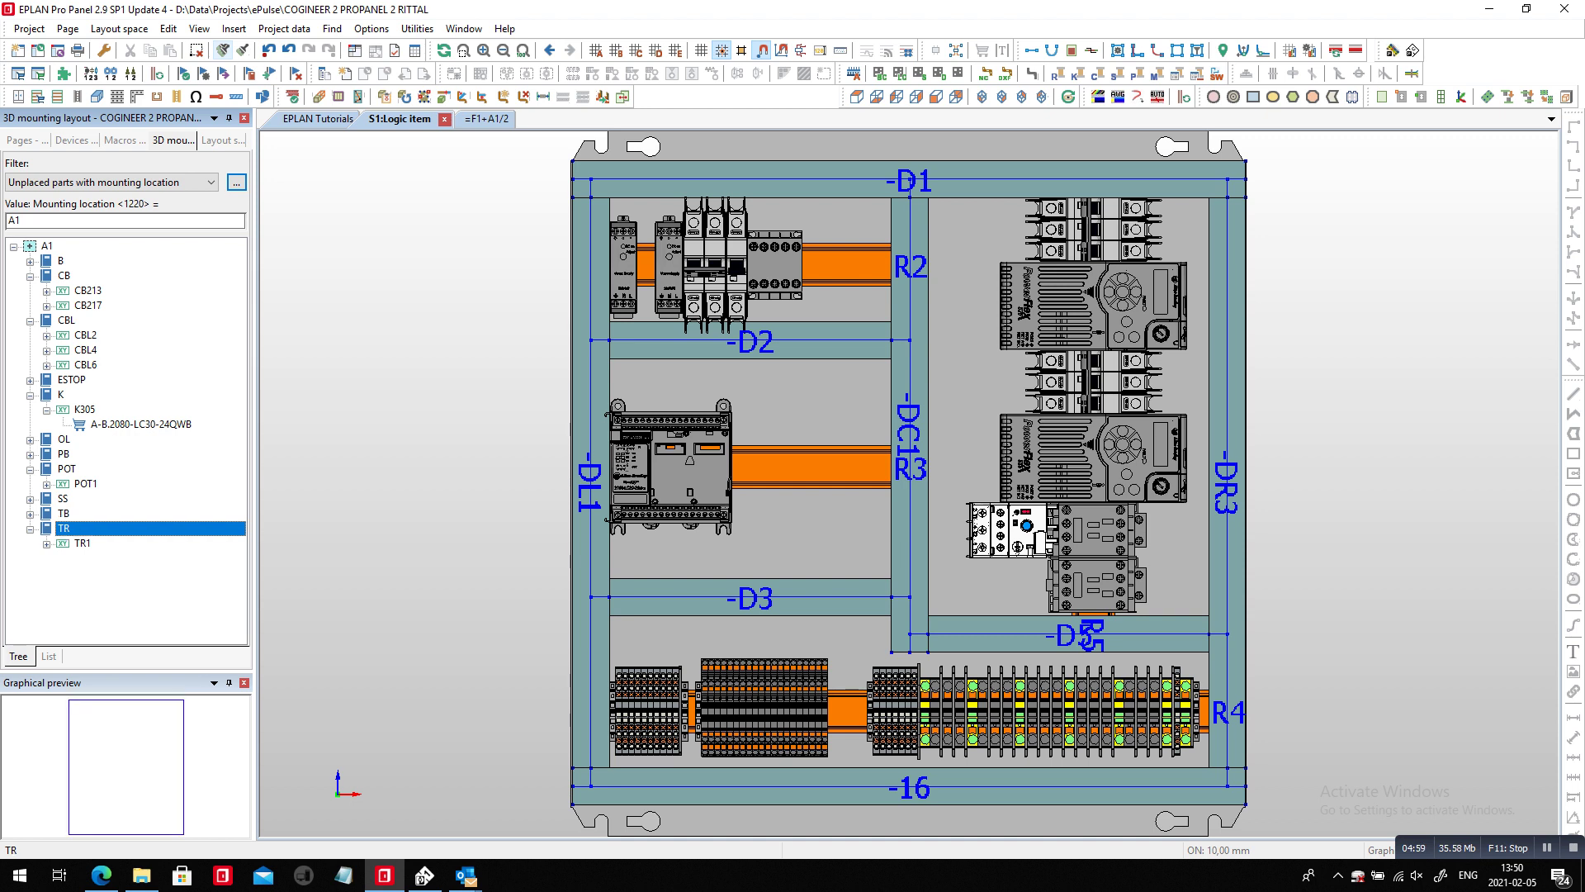
{"action": "left_click", "coordinate": [83, 543]}
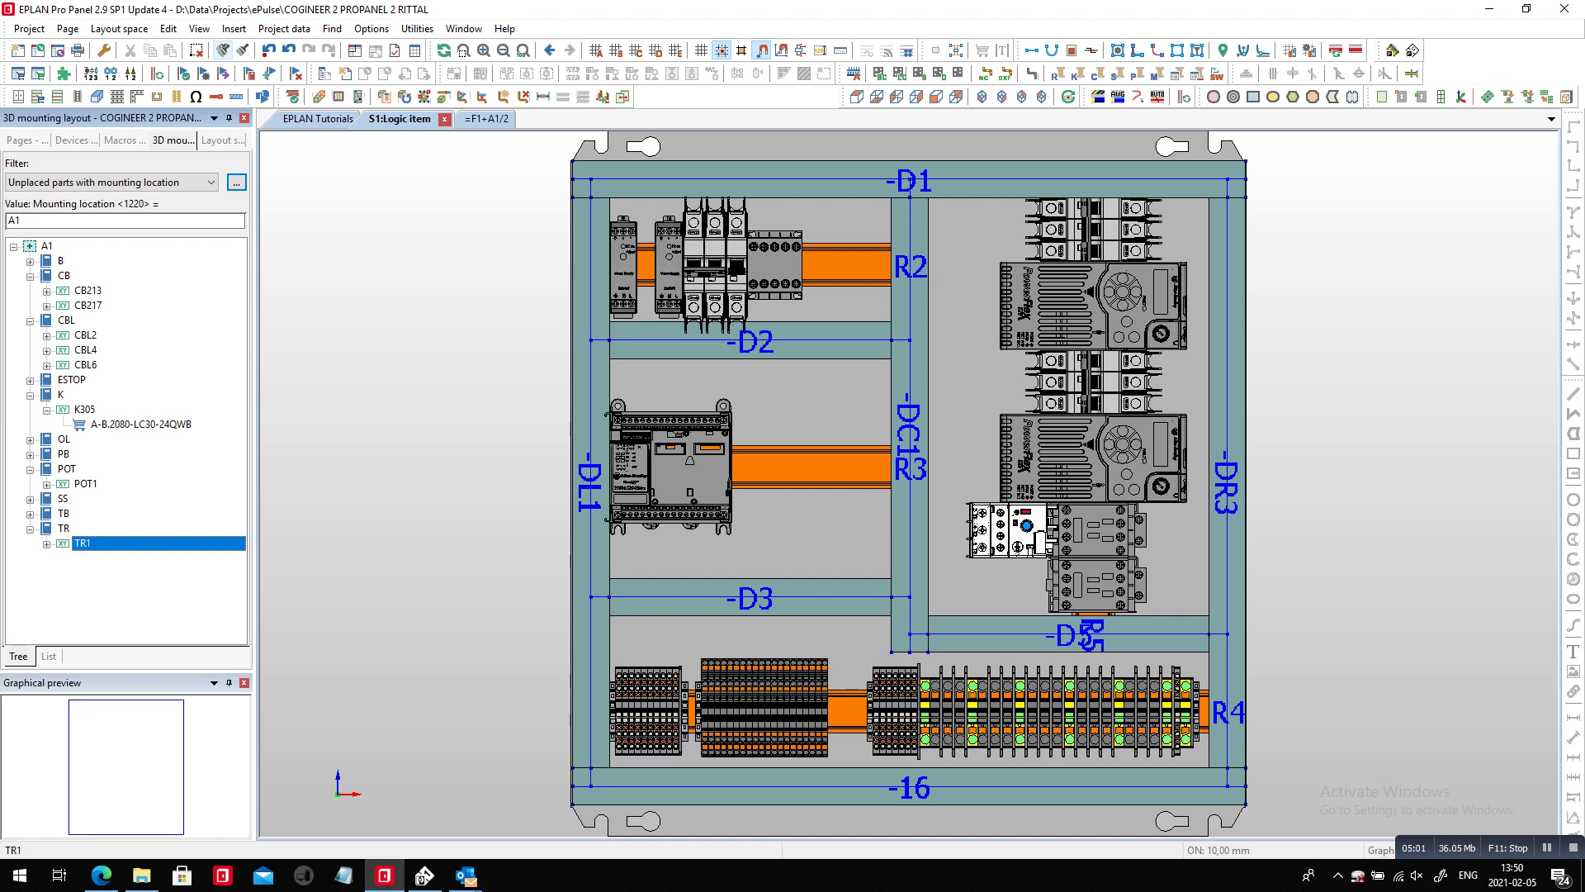
{"action": "left_click_drag", "start_coordinate": [82, 544], "coordinate": [840, 388]}
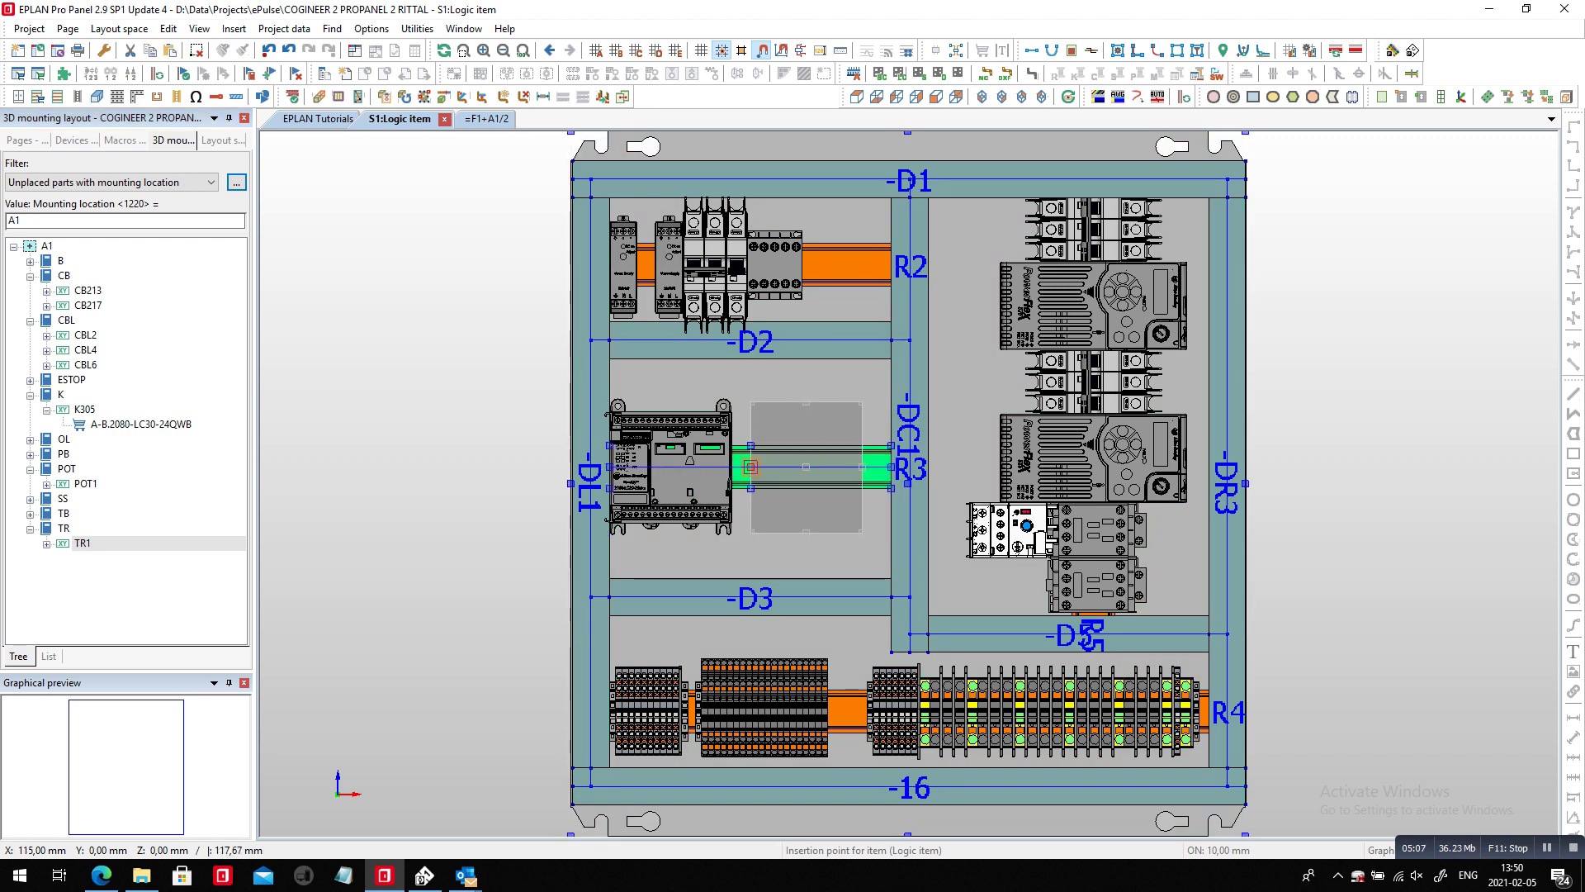
{"action": "left_click", "coordinate": [750, 466]}
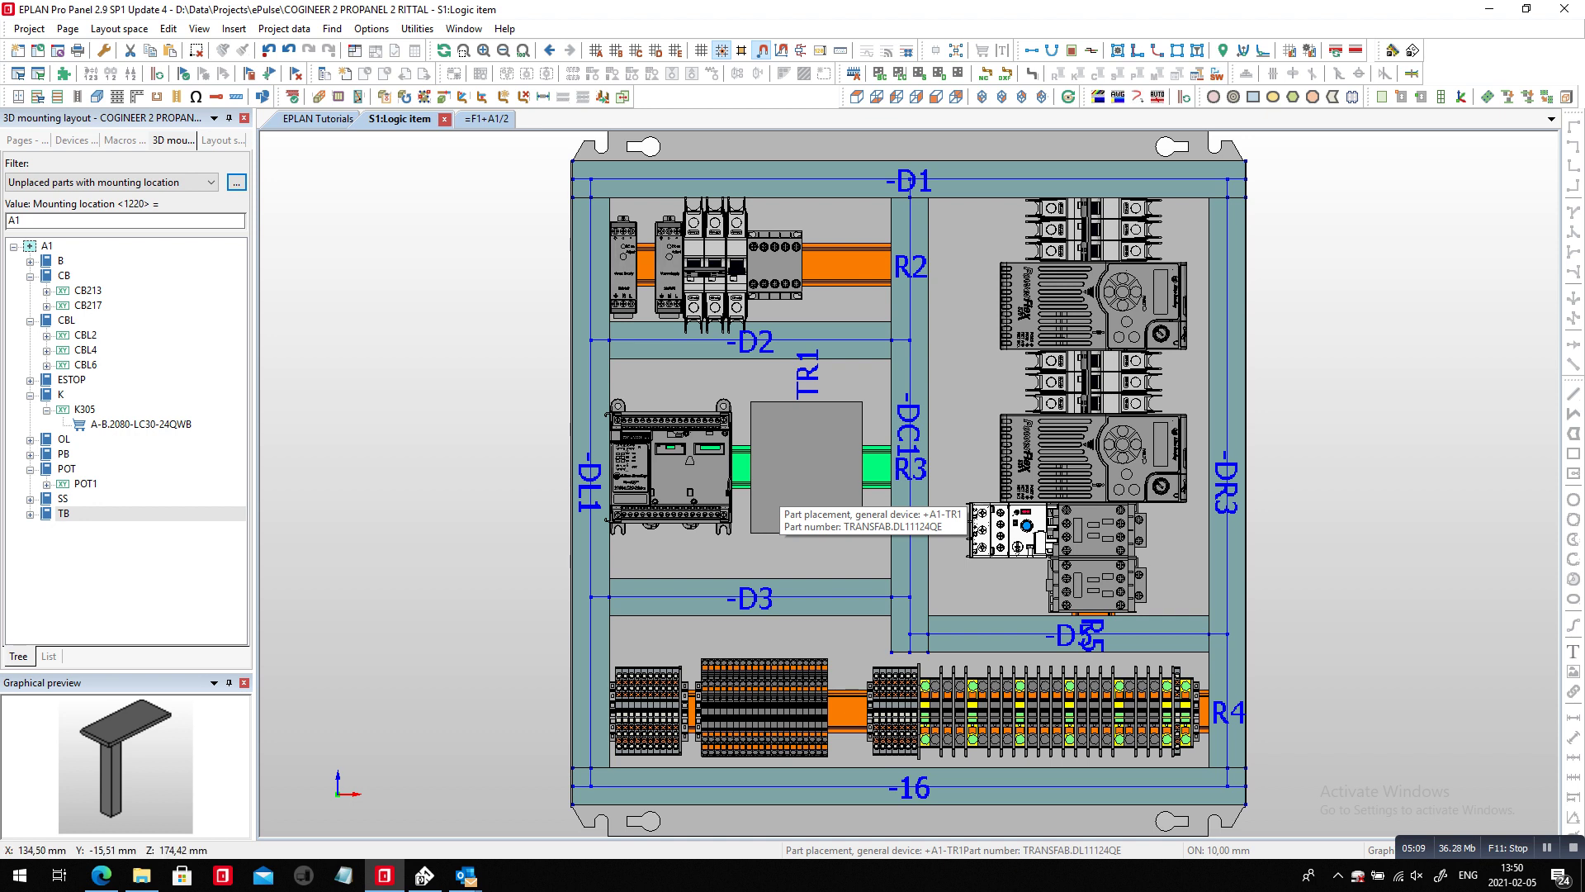
Step: Place miniature circuit breakers CB213 and CB217 together on rail R2, directly beside the last mounted device
{"action": "left_click", "coordinate": [88, 290]}
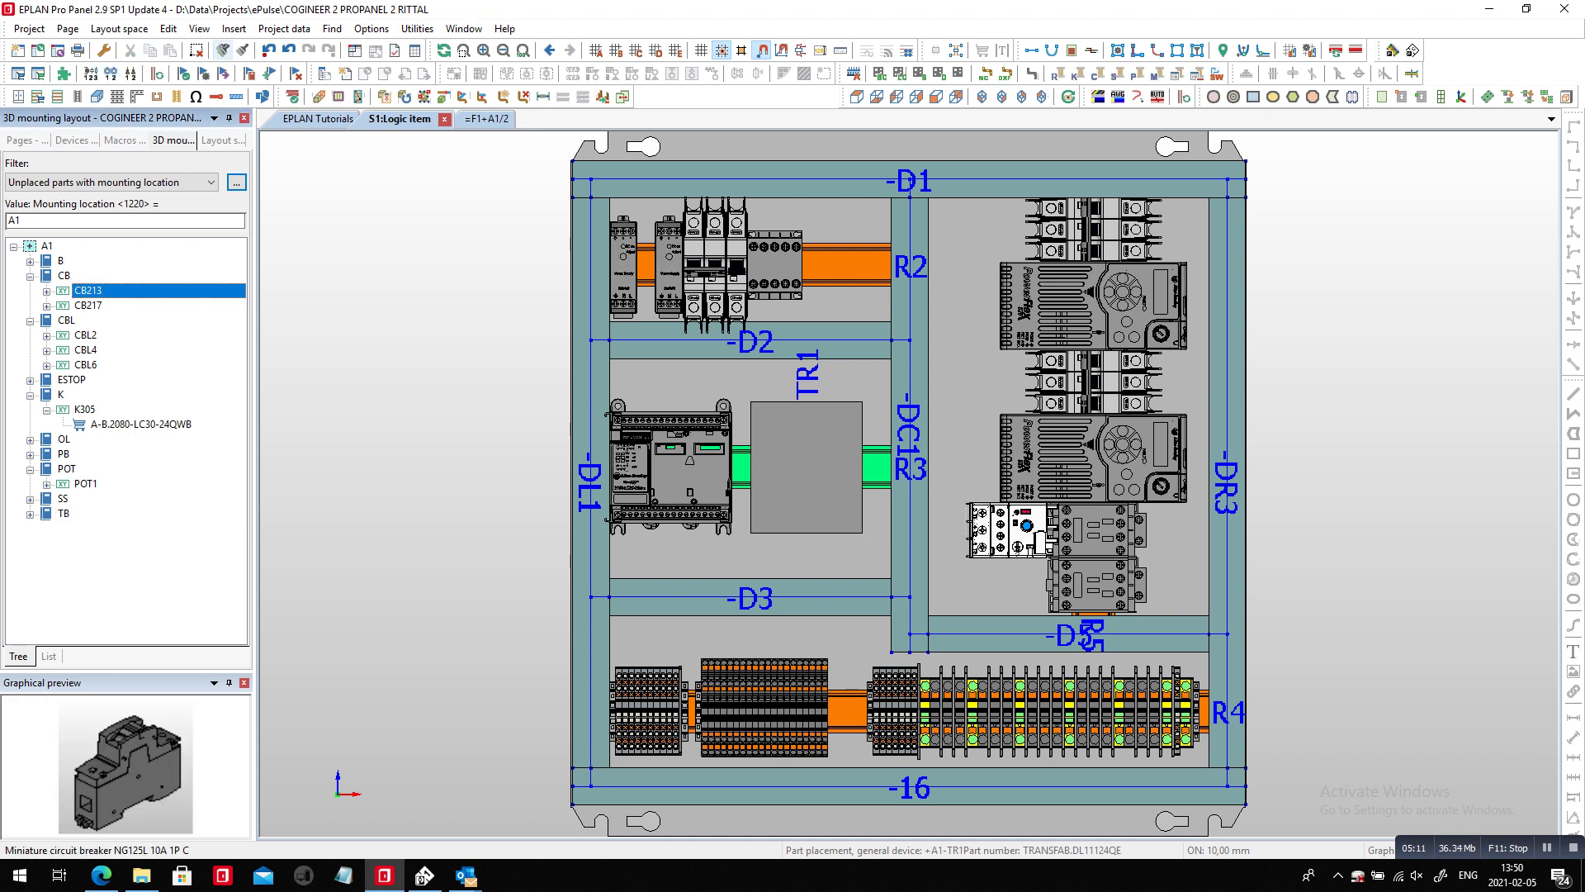
{"action": "key", "text": "shift+Down"}
{"action": "left_click_drag", "start_coordinate": [89, 305], "coordinate": [495, 289]}
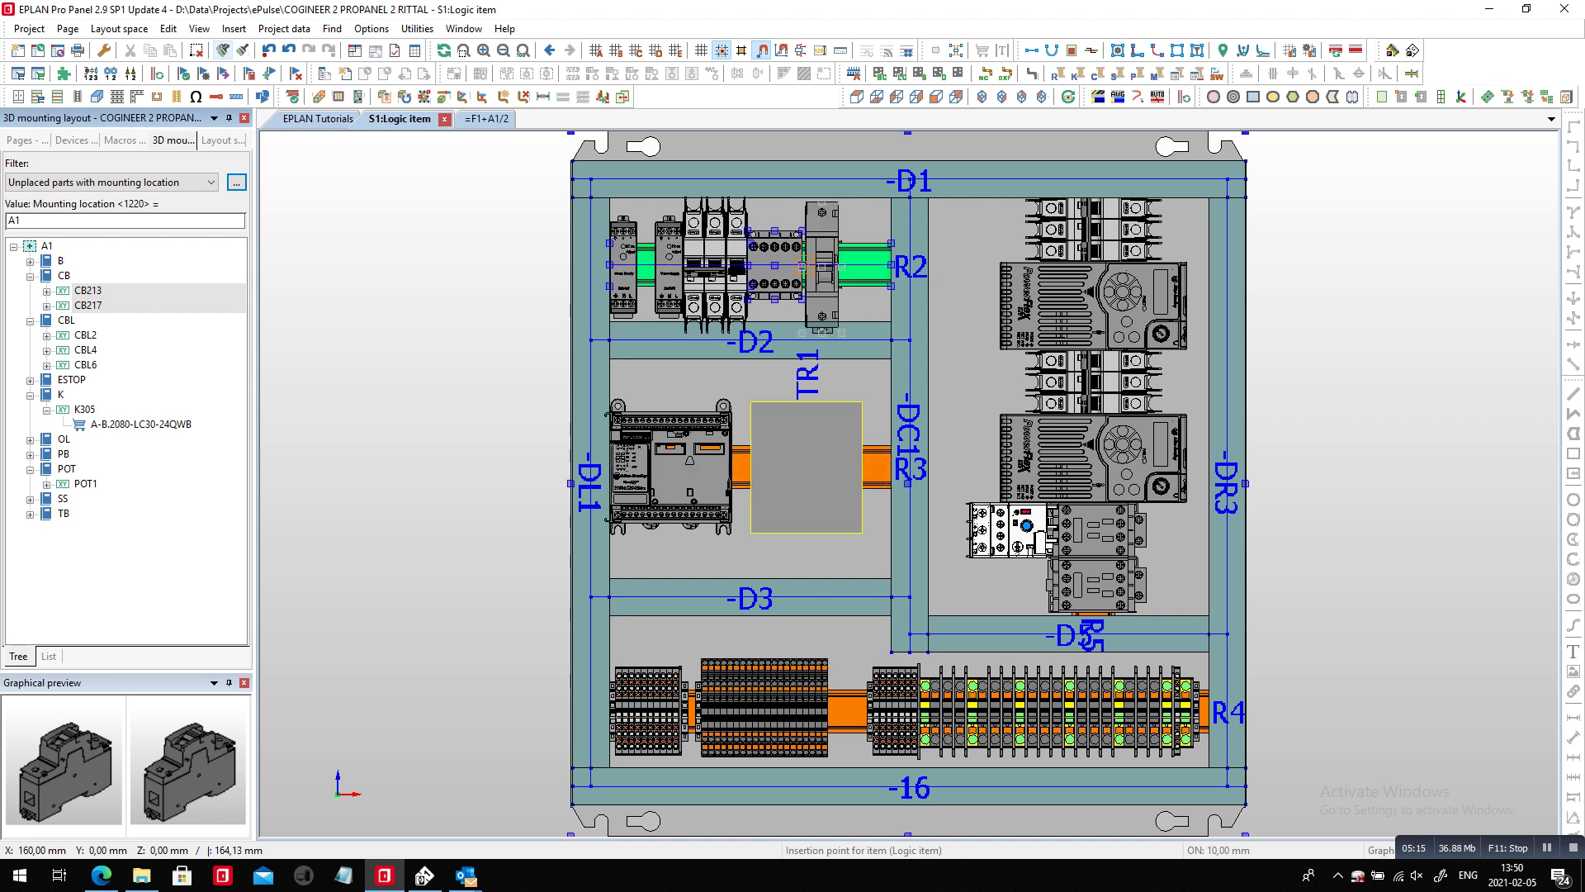
{"action": "left_click", "coordinate": [802, 265]}
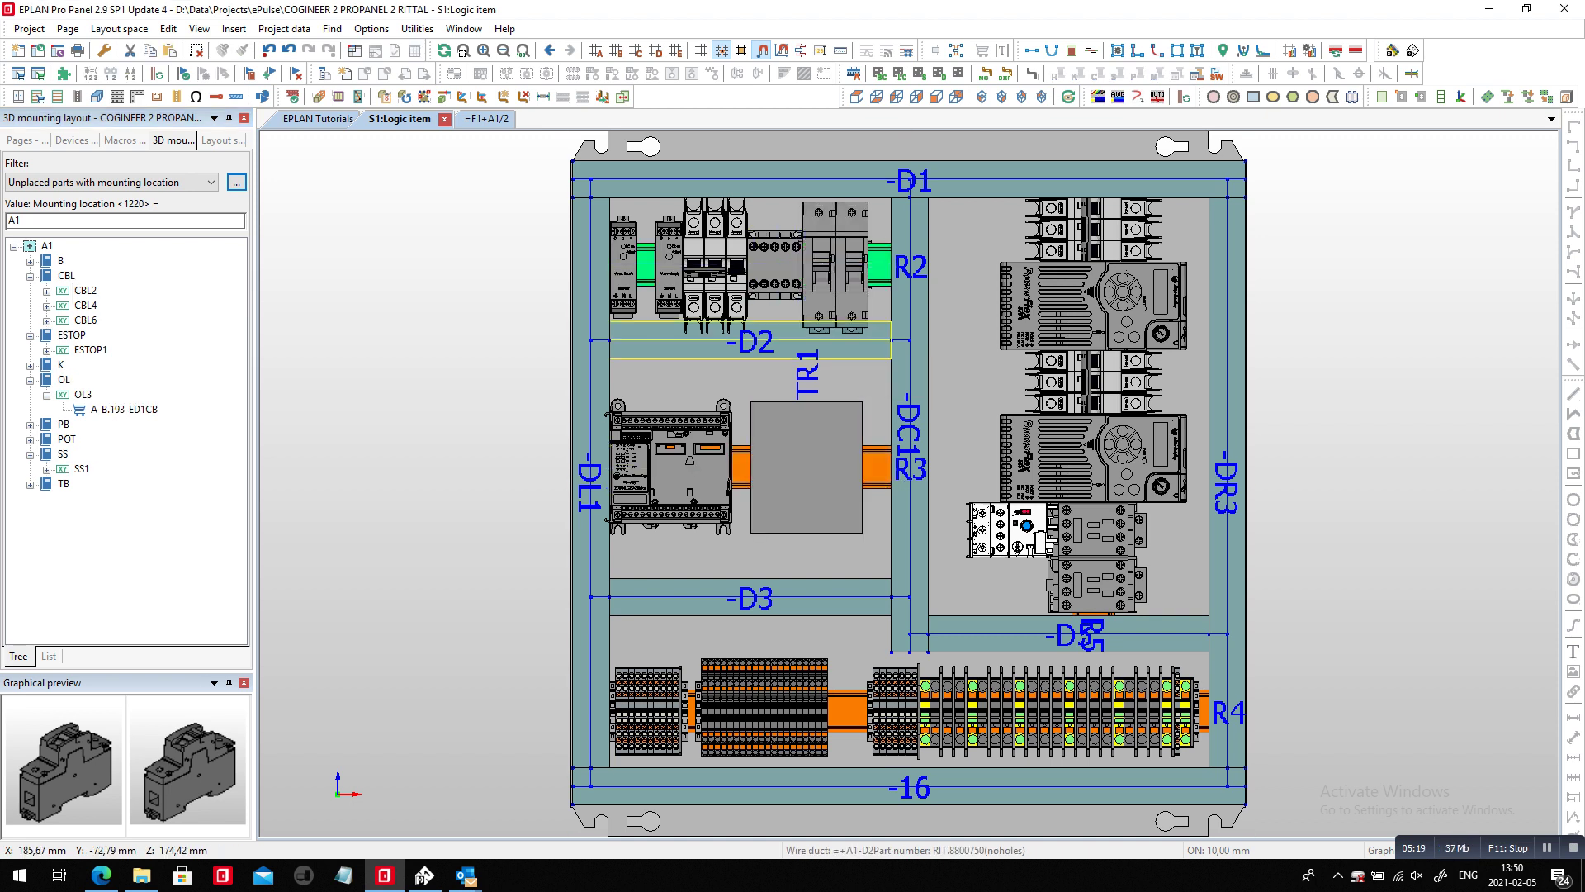
Step: Place signal inverter B1 on rail R2, directly beside the two newly mounted circuit breakers
{"action": "left_click", "coordinate": [31, 262]}
{"action": "left_click", "coordinate": [80, 276]}
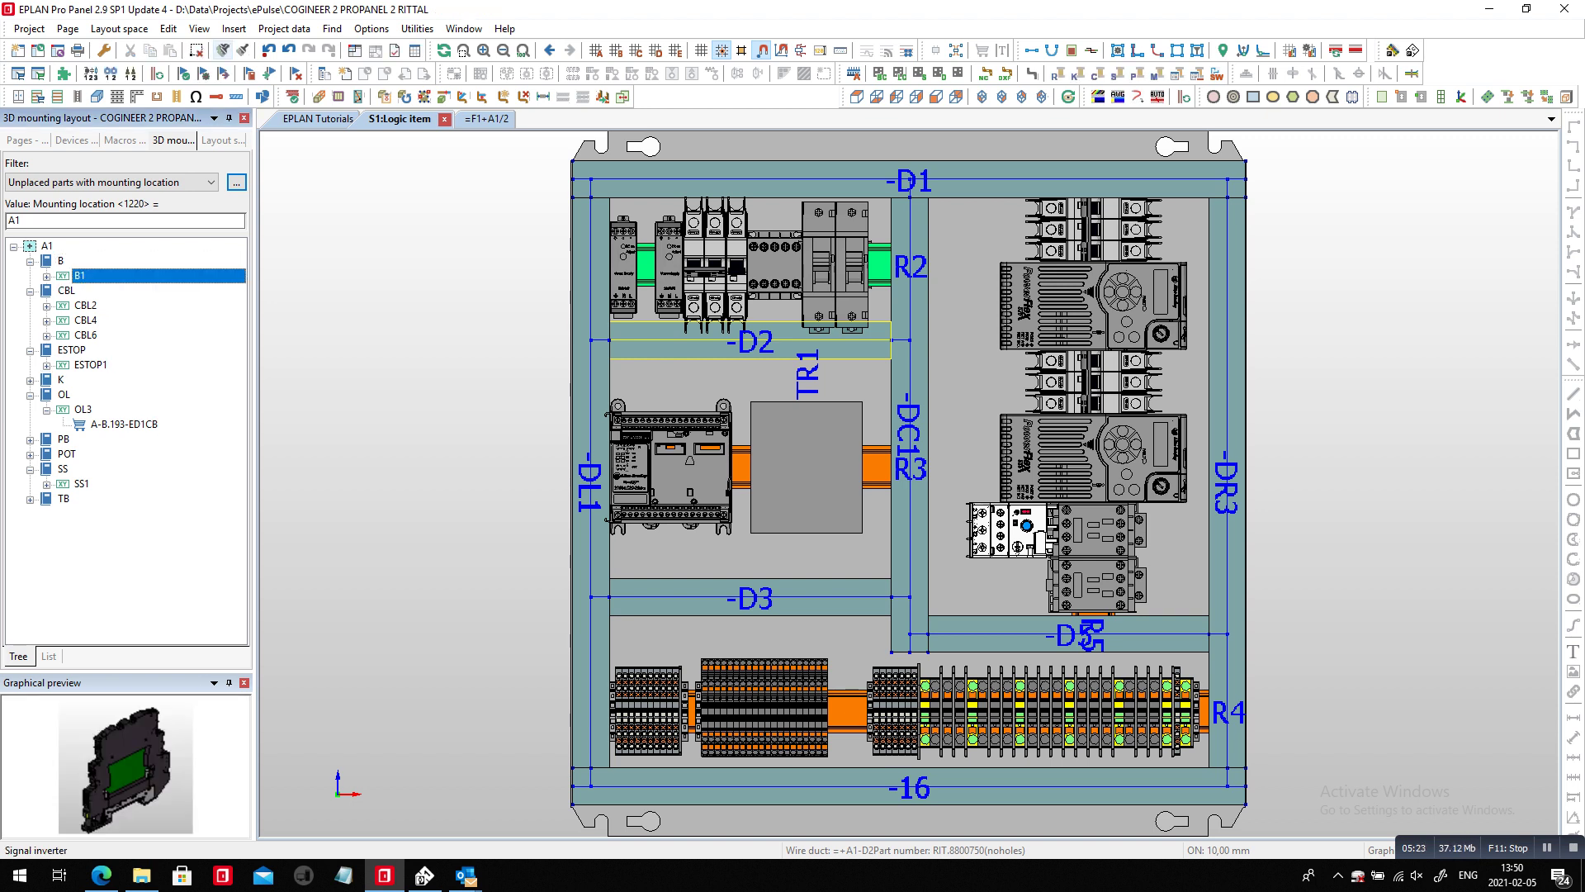
{"action": "left_click_drag", "start_coordinate": [80, 275], "coordinate": [496, 280]}
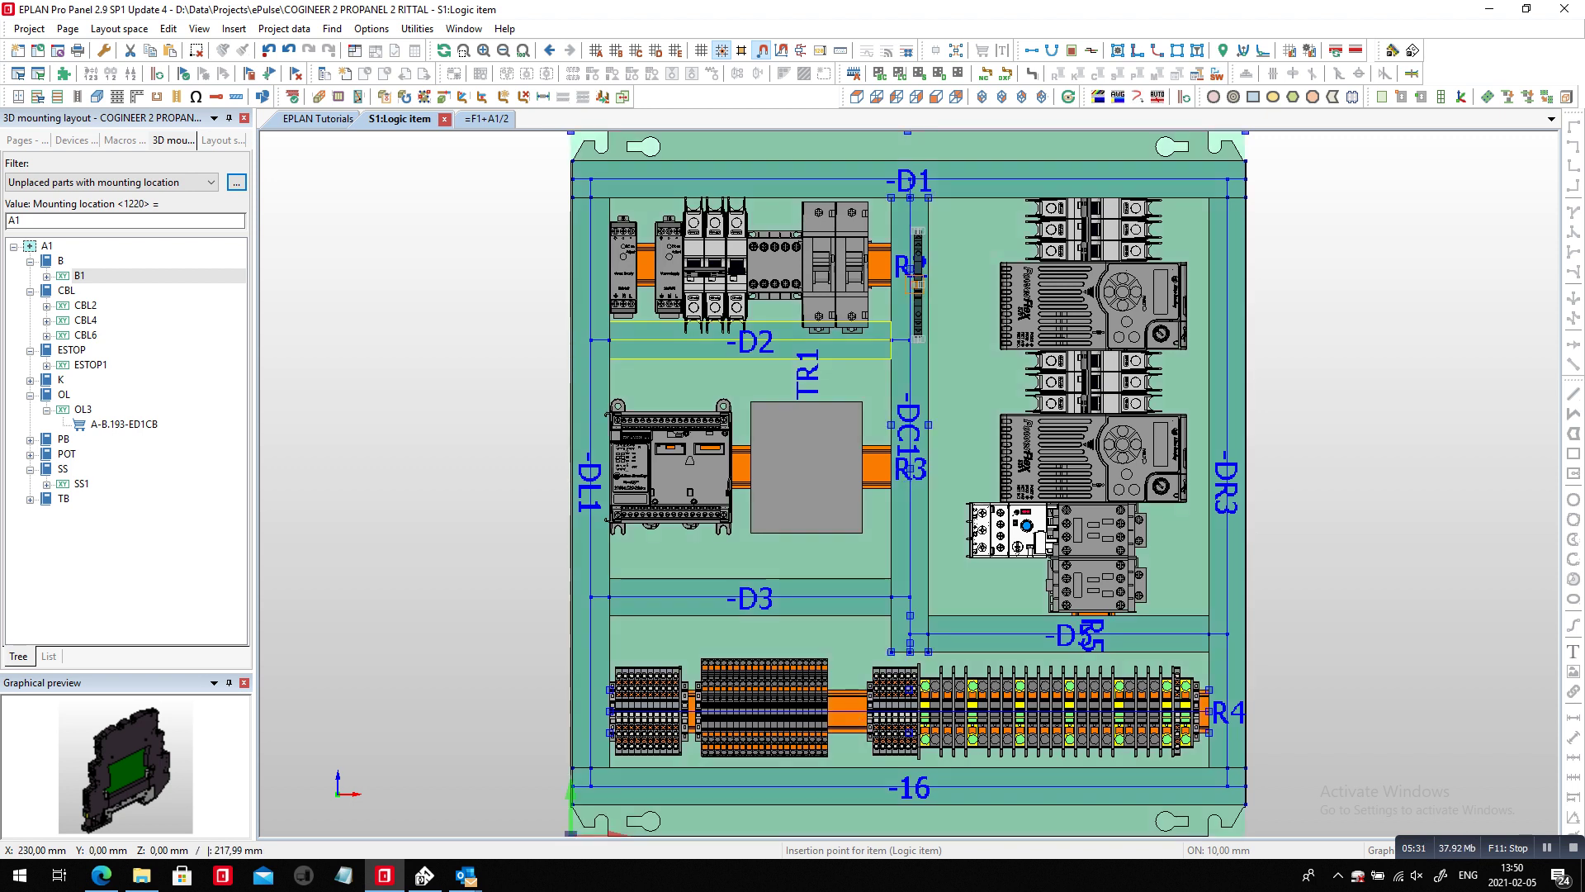
{"action": "left_click", "coordinate": [869, 264]}
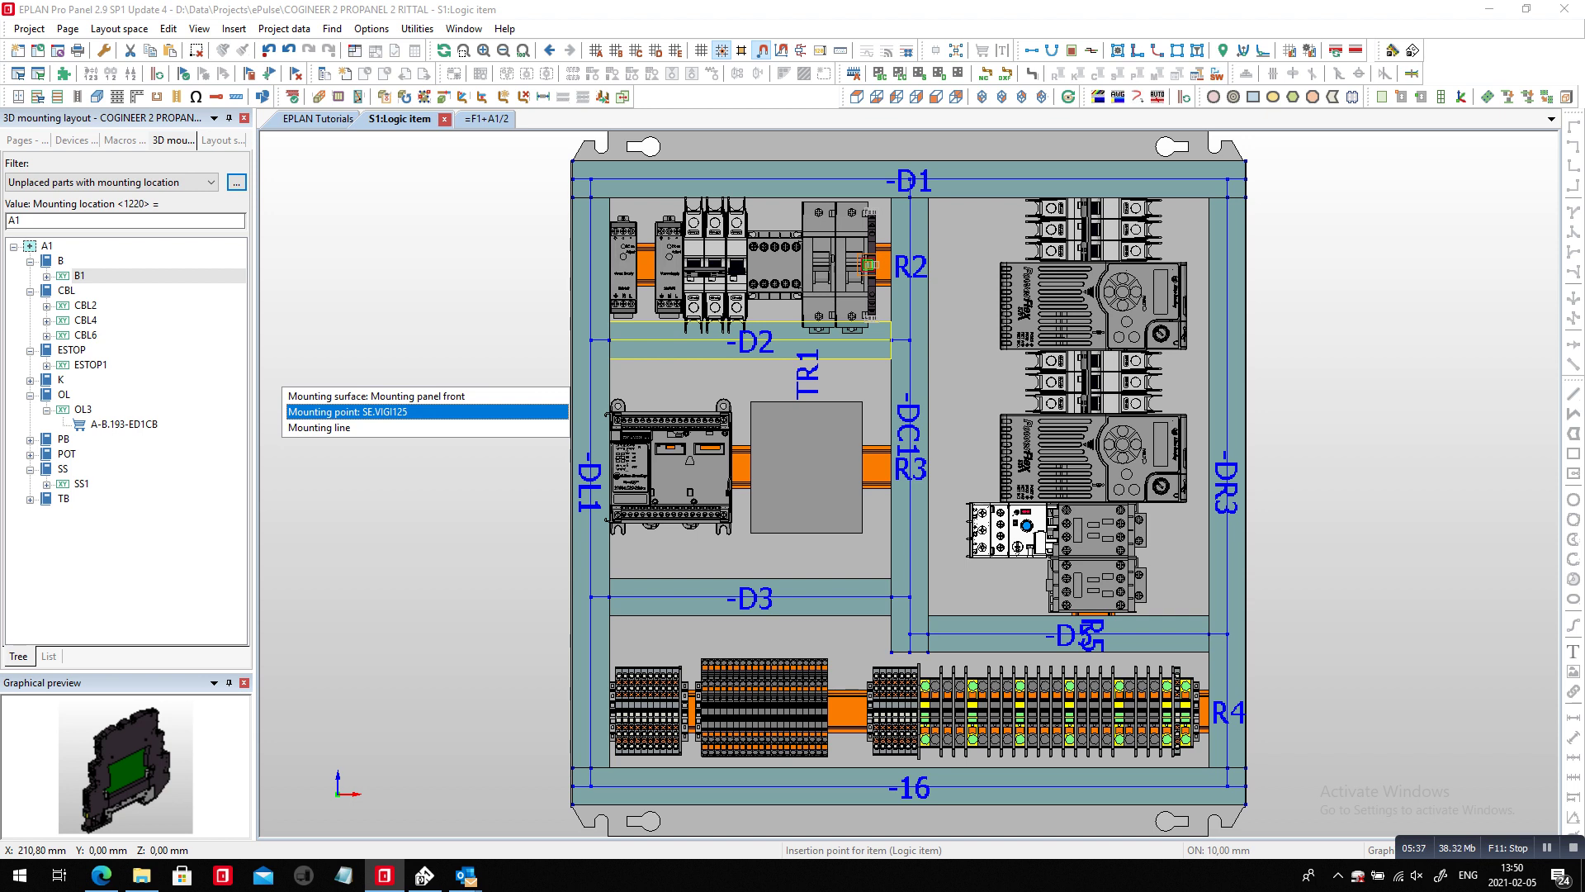
{"action": "key", "text": "Down"}
{"action": "key", "text": "Return"}
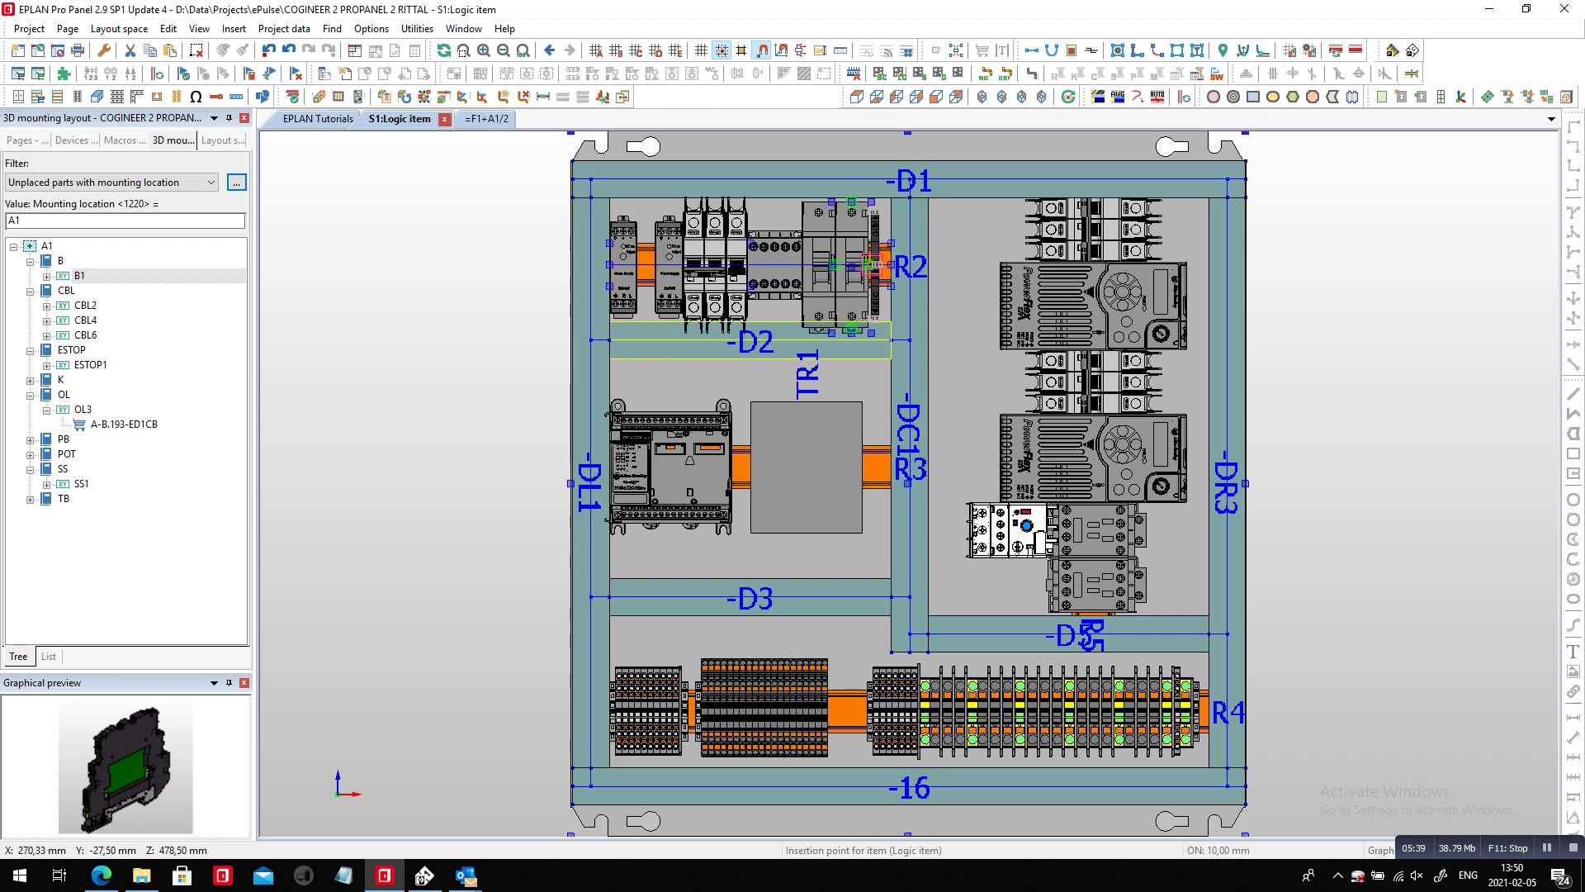
Step: Attach electronic overload relay OL3 to the lower contactor M3 at its OLR mounting point
{"action": "left_click", "coordinate": [66, 260]}
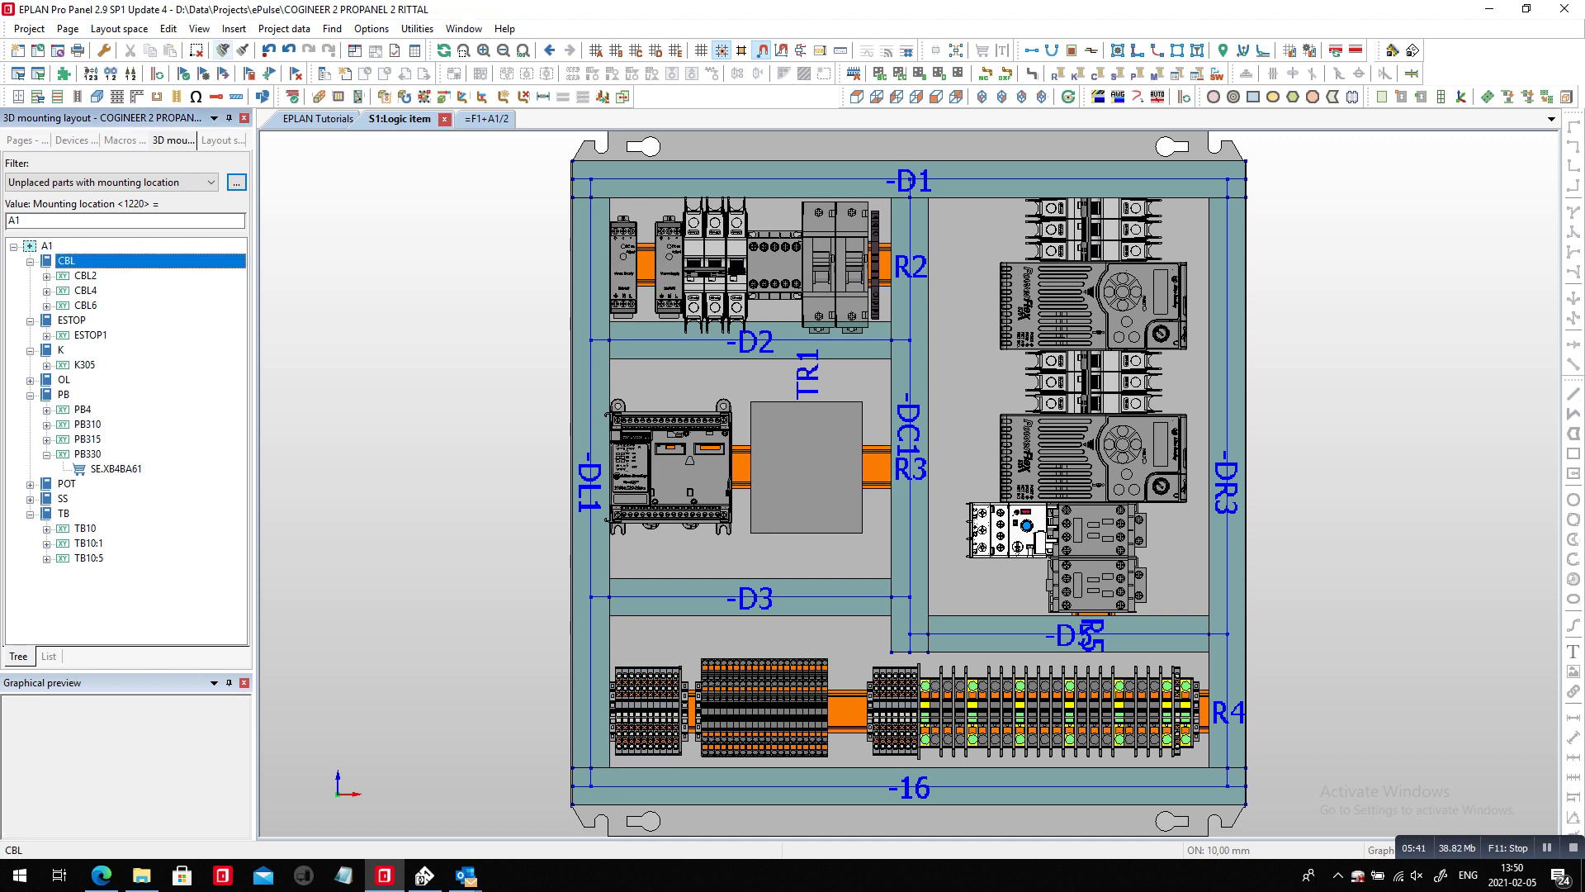
{"action": "left_click", "coordinate": [90, 335]}
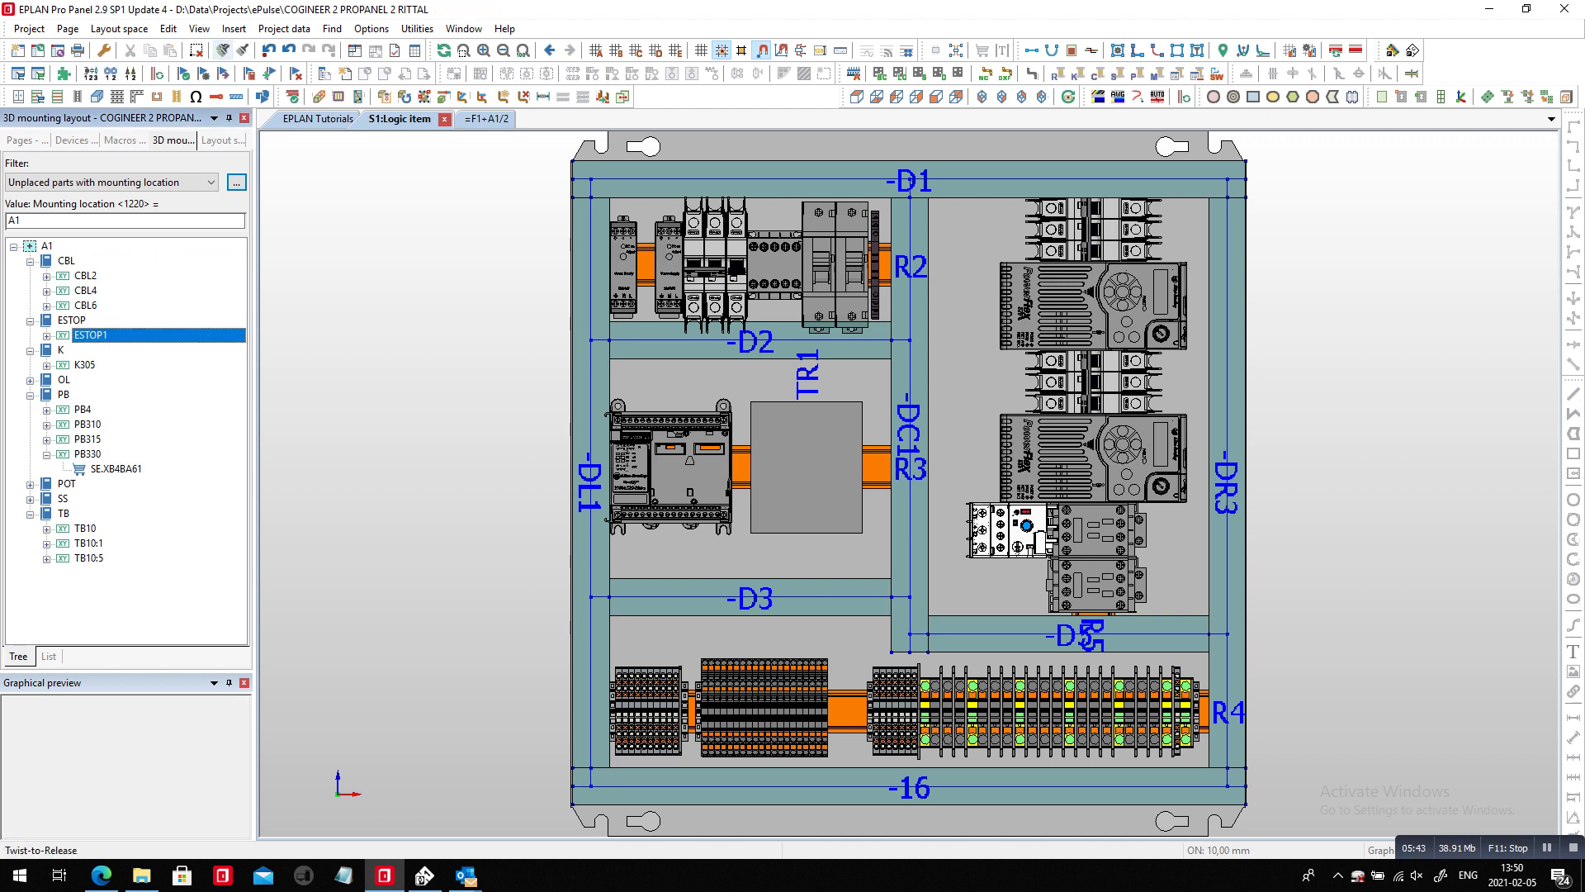
{"action": "left_click", "coordinate": [63, 394]}
{"action": "left_click", "coordinate": [64, 379]}
{"action": "left_click", "coordinate": [30, 379]}
{"action": "left_click", "coordinate": [82, 394]}
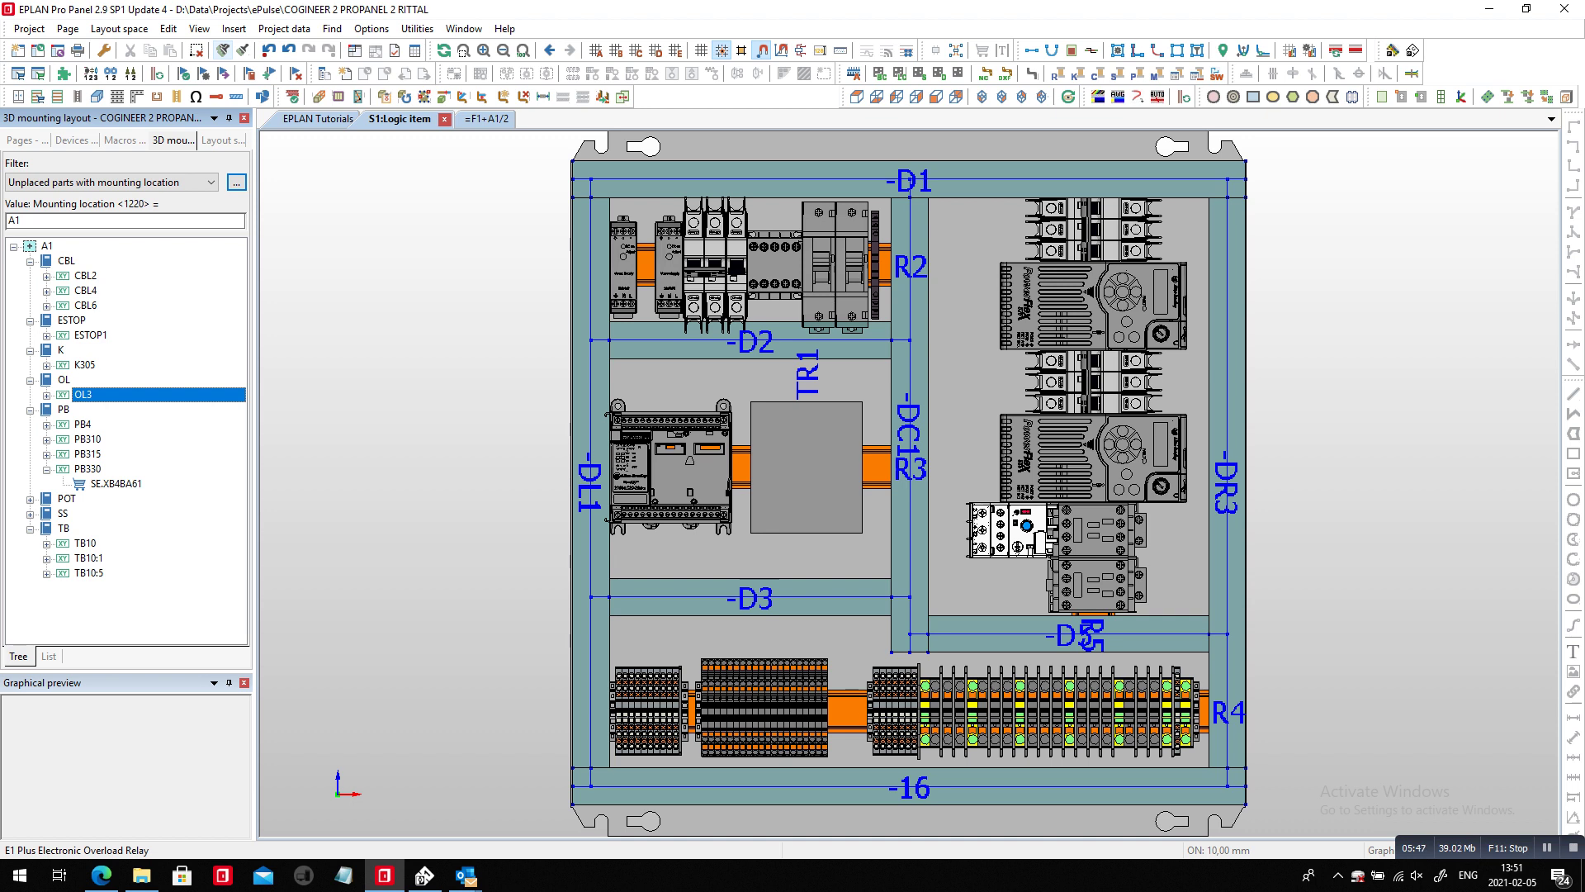
{"action": "key", "text": "Return"}
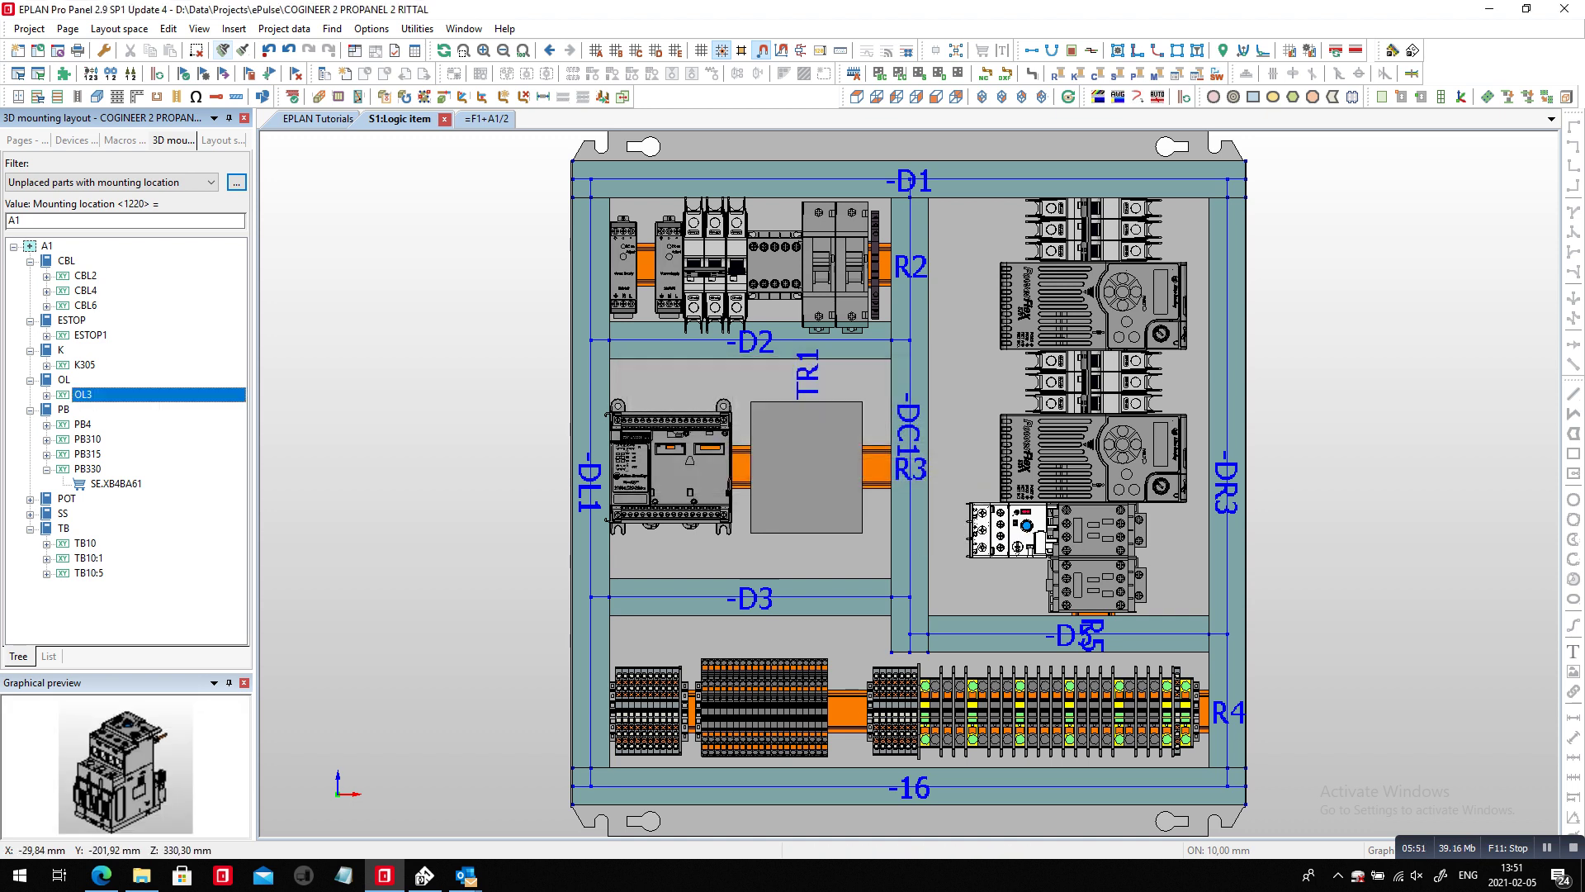
{"action": "left_click_drag", "start_coordinate": [83, 395], "coordinate": [529, 462]}
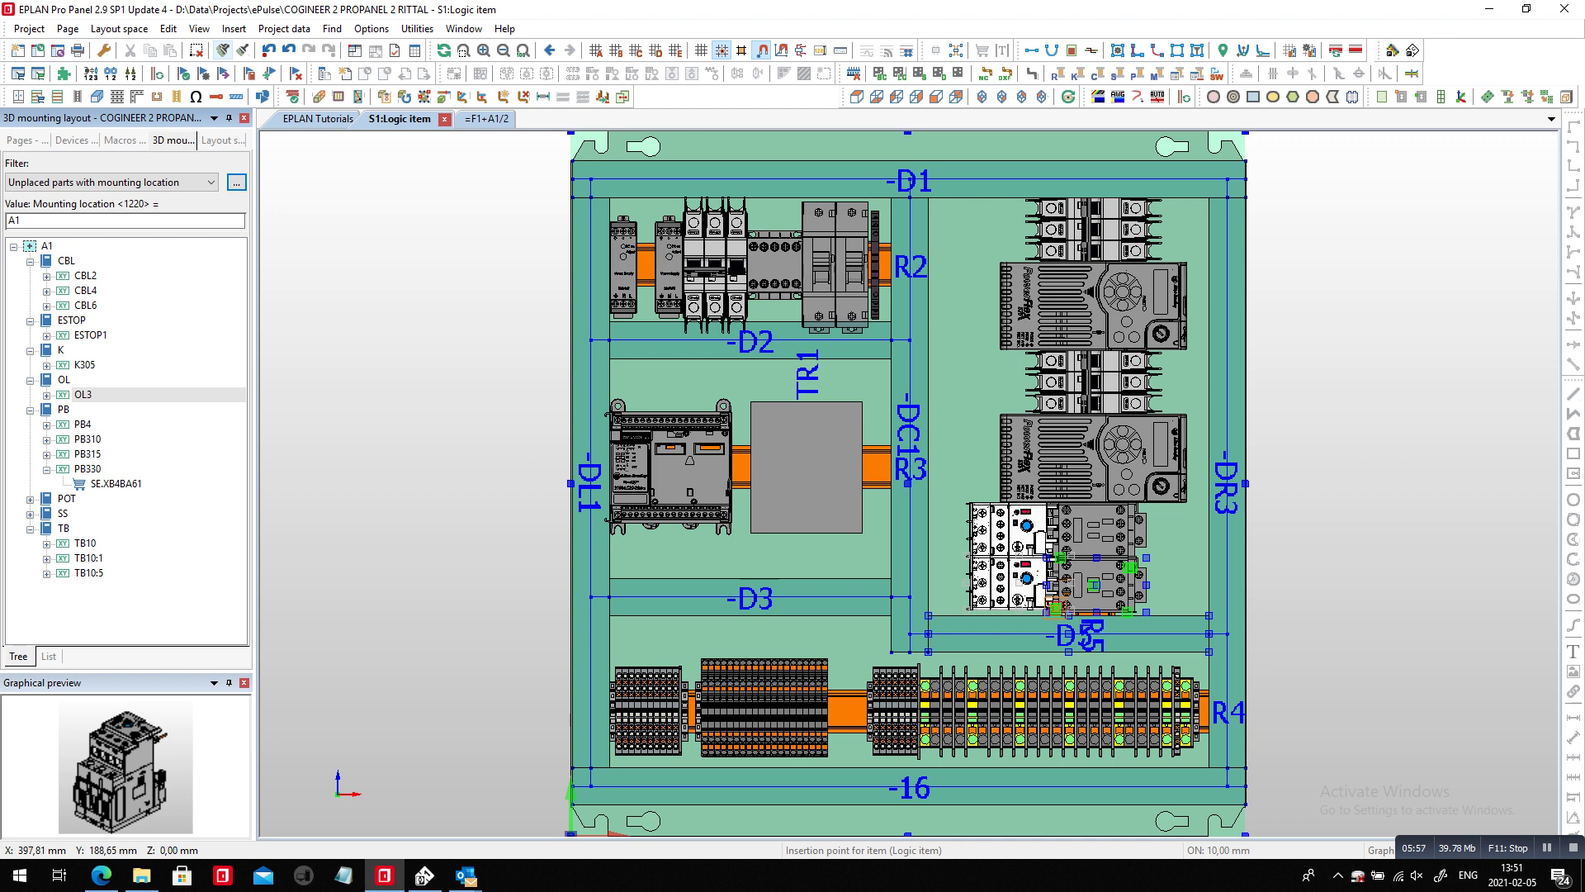
{"action": "left_click", "coordinate": [1057, 609]}
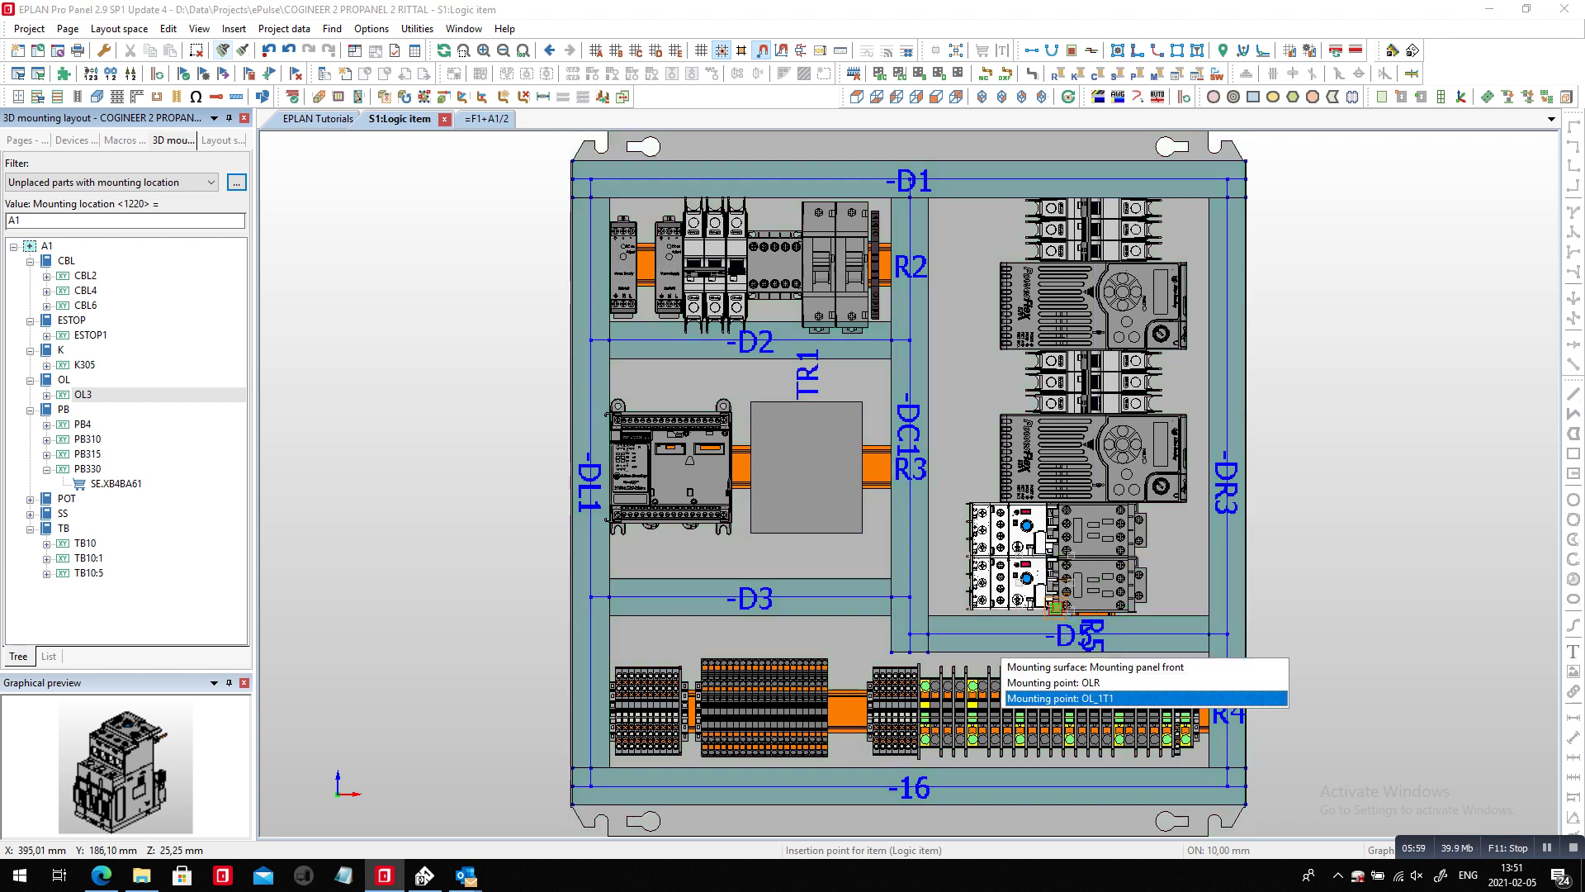
{"action": "left_click", "coordinate": [1053, 683]}
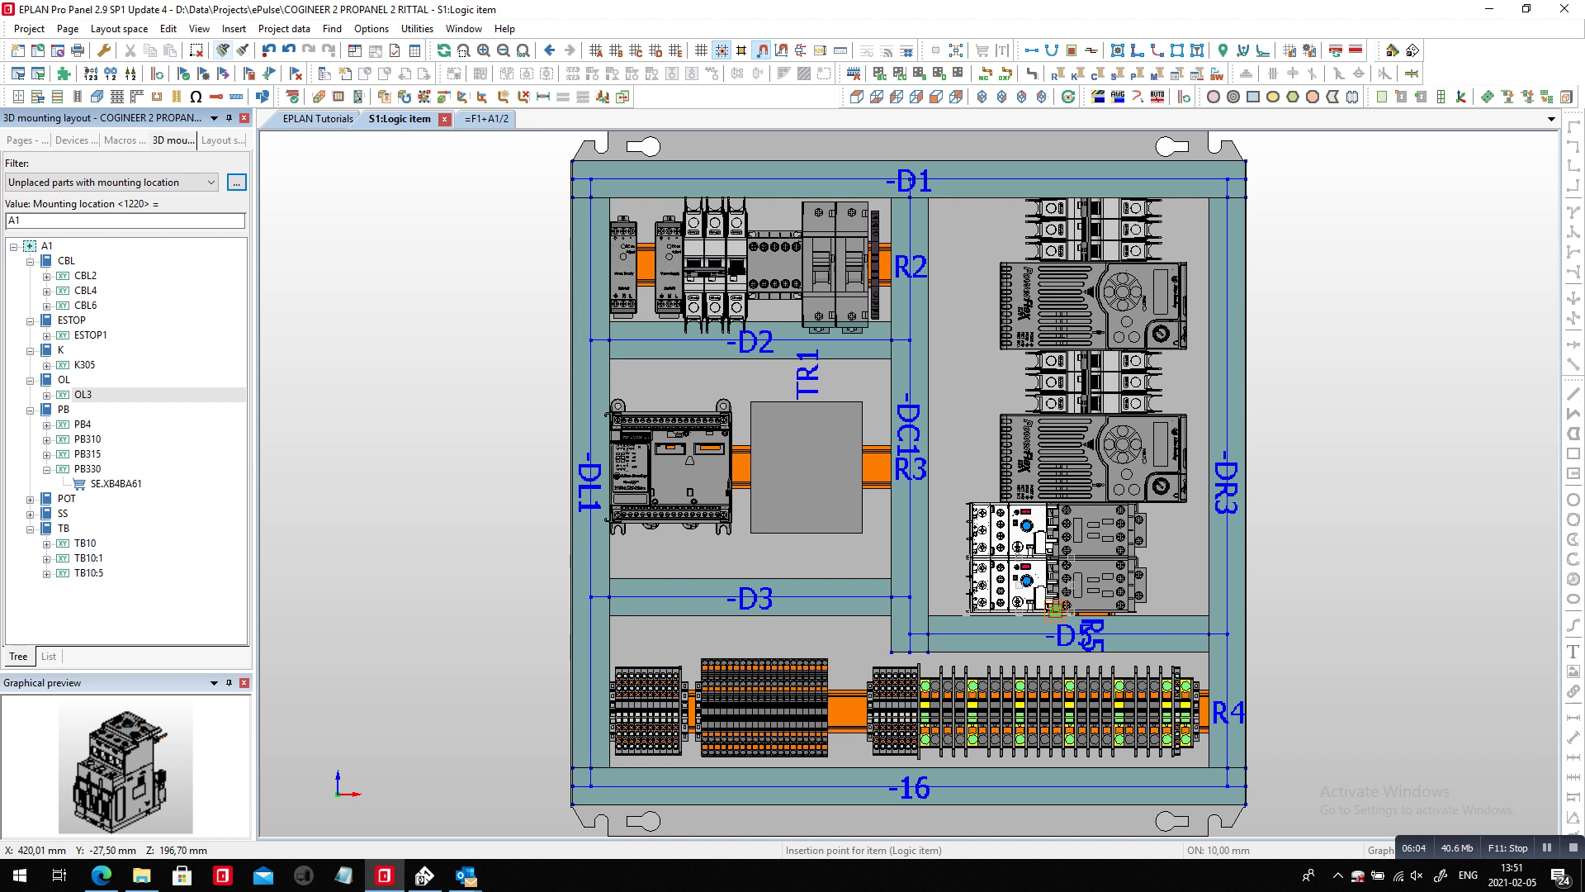
{"action": "left_click", "coordinate": [1055, 611]}
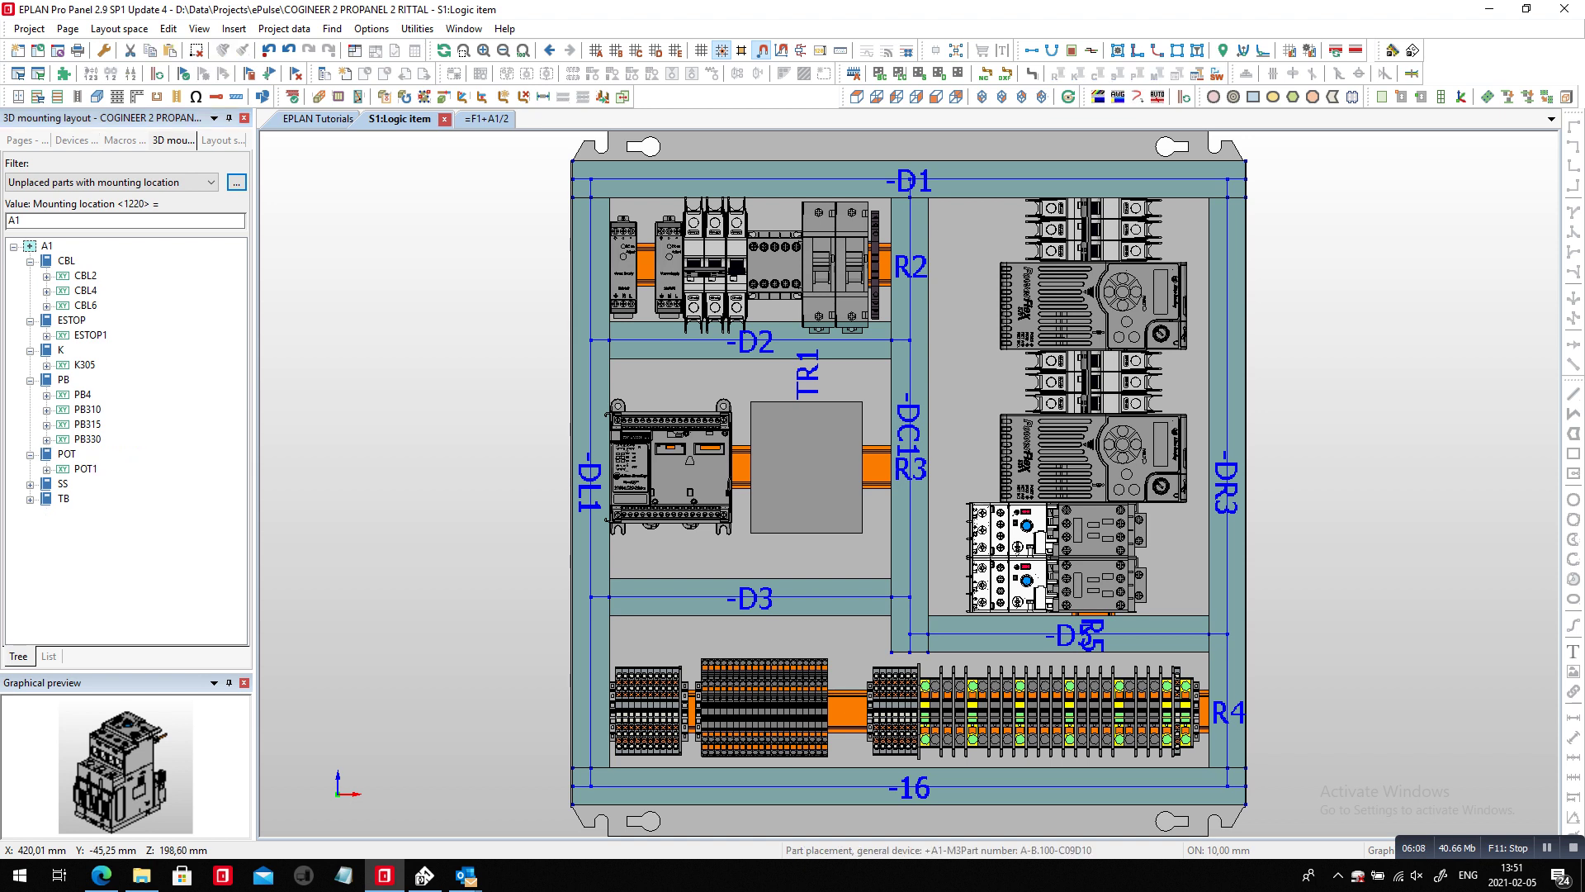
Step: Display the complete S1:Enclosure from the front and focus on the door-mounted pushbuttons
{"action": "left_click", "coordinate": [222, 140]}
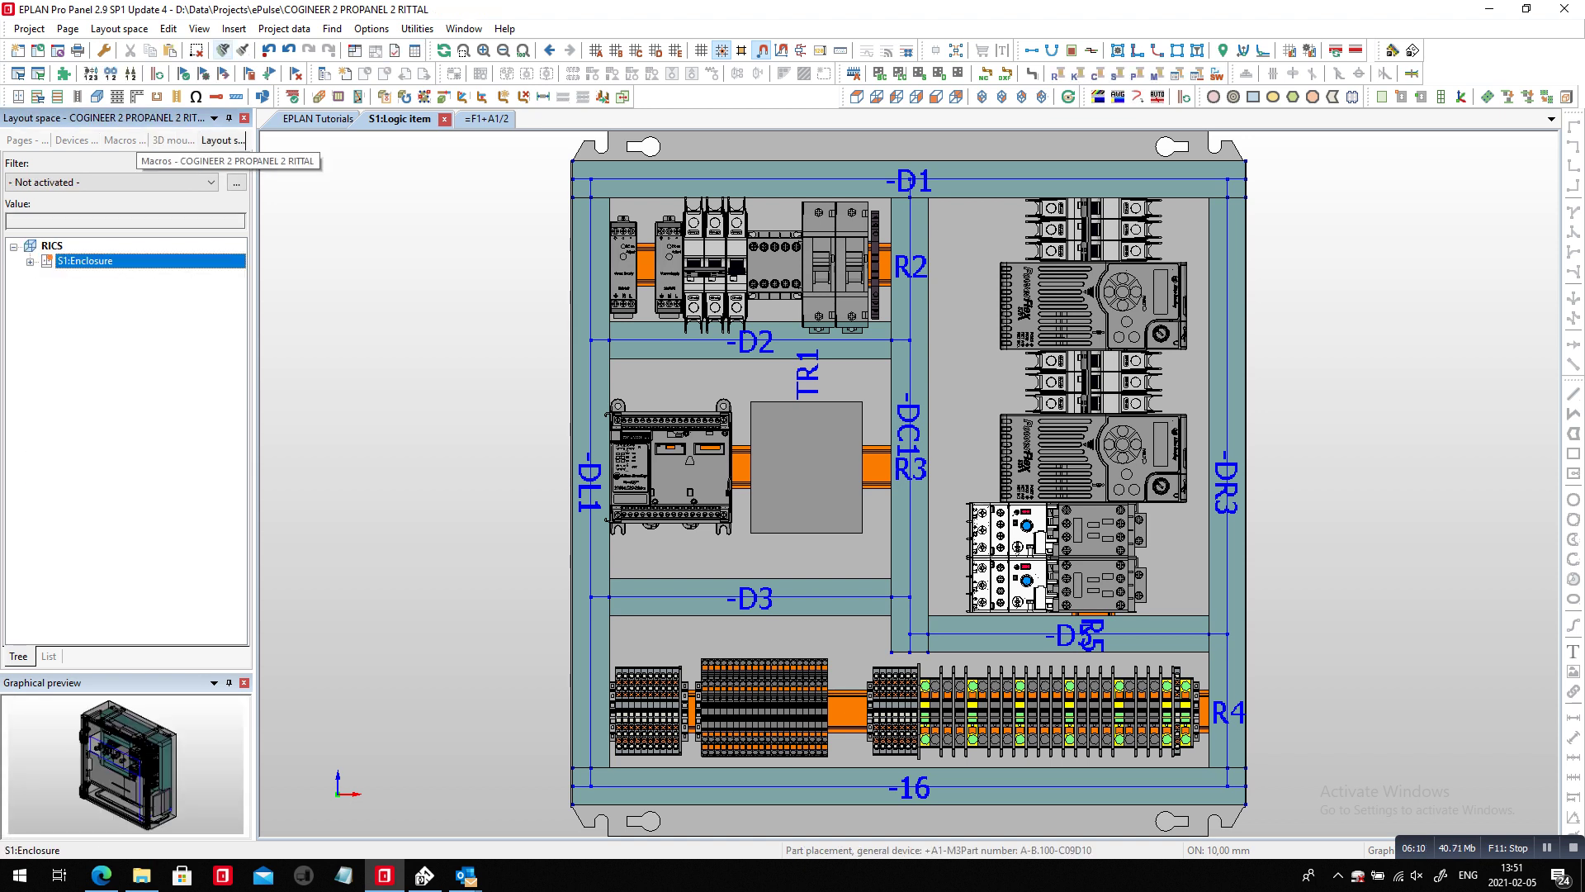
{"action": "double_click", "coordinate": [85, 261]}
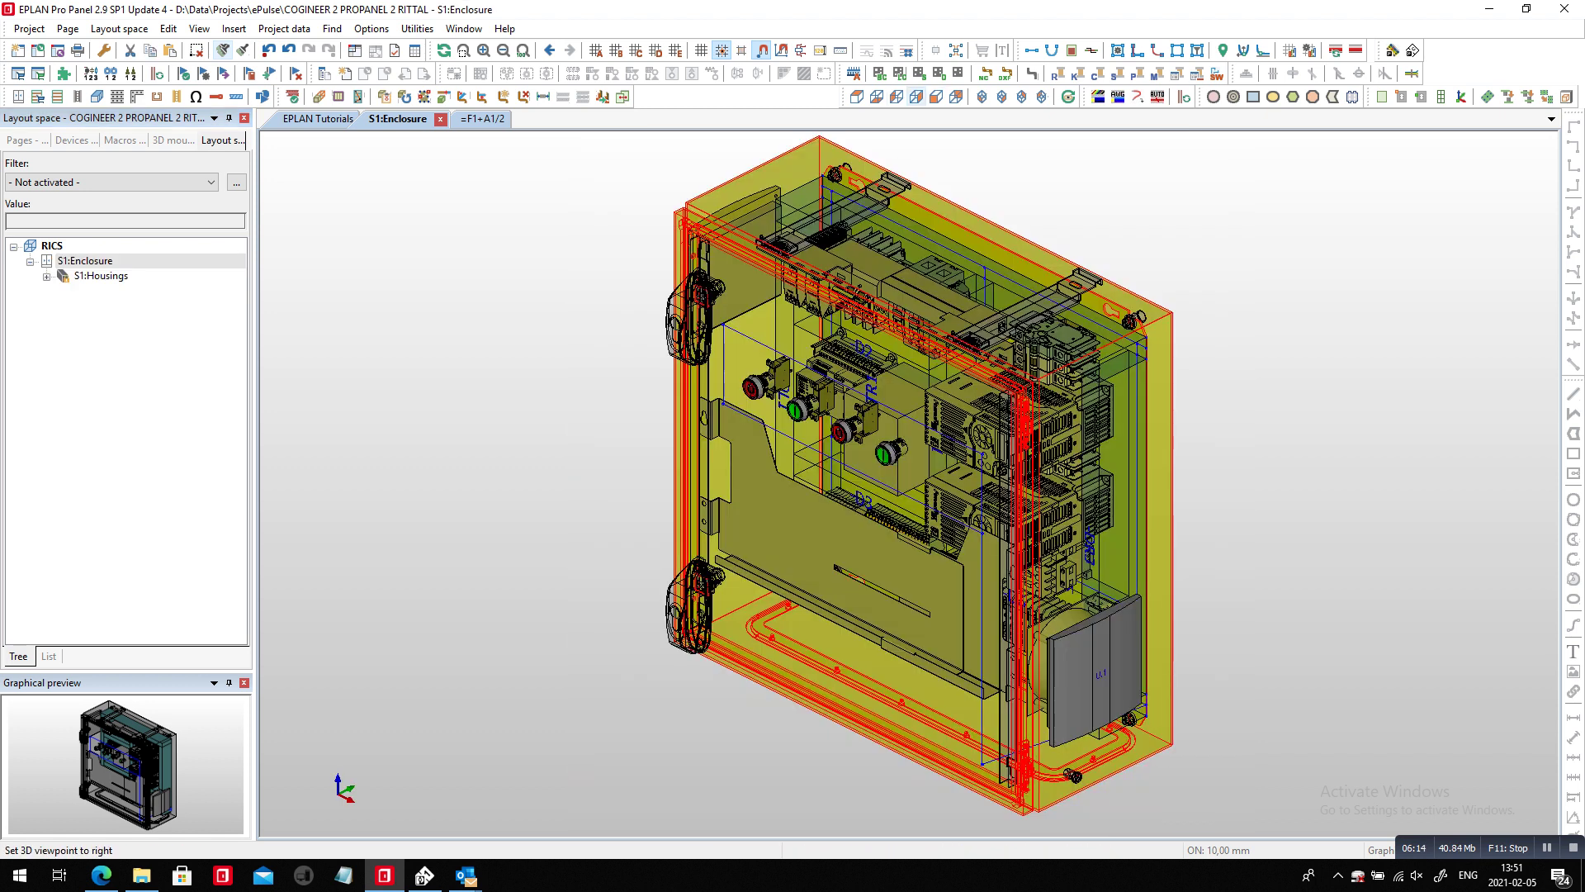
{"action": "left_click", "coordinate": [936, 97]}
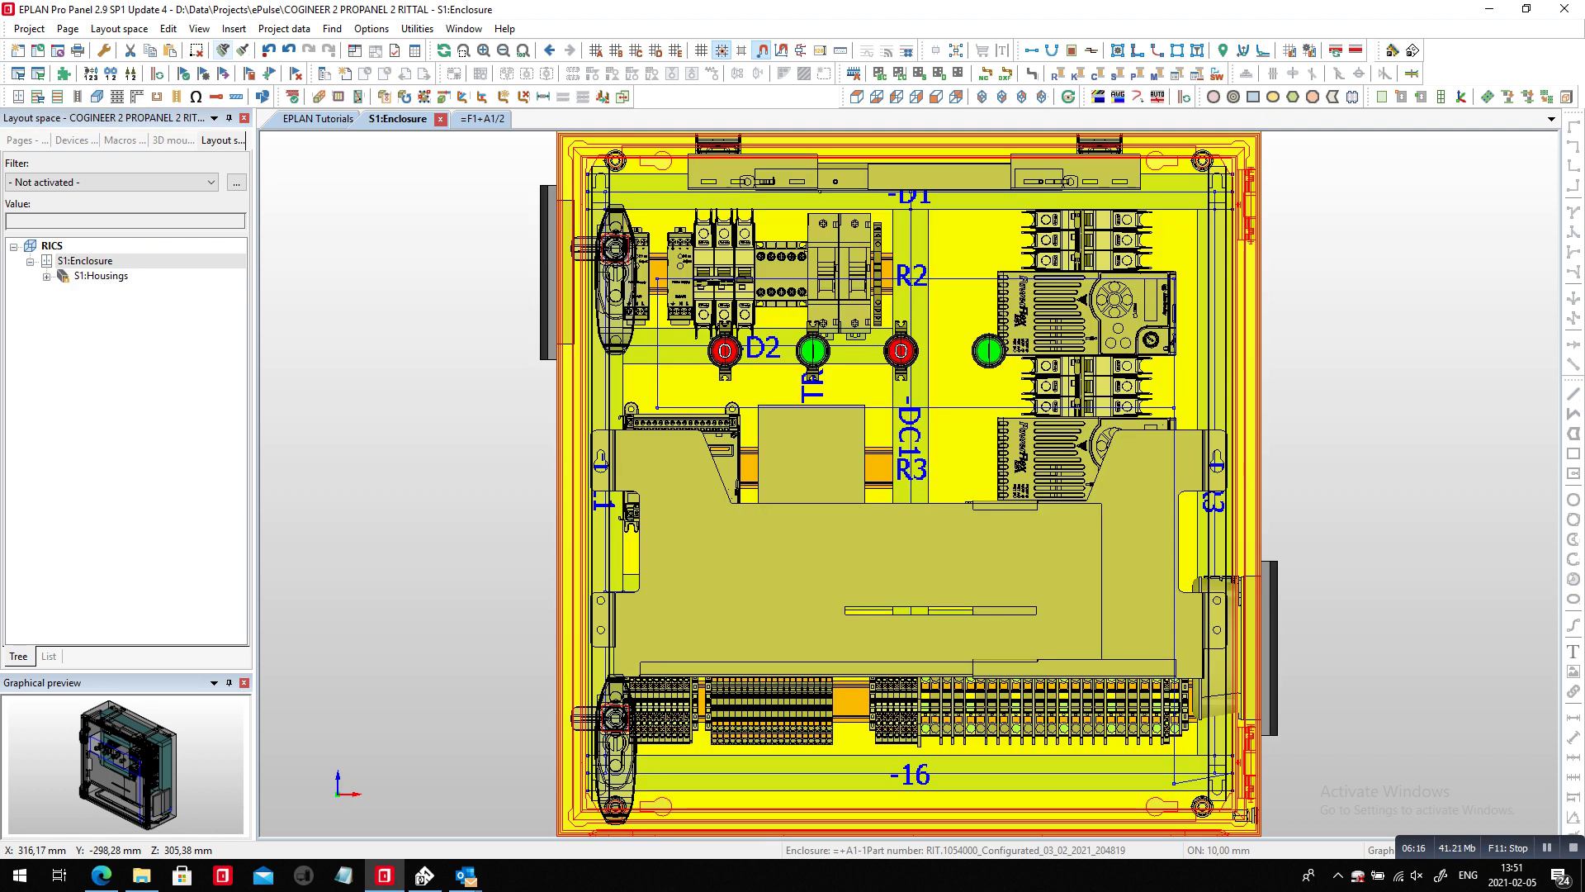
{"action": "scroll", "coordinate": [753, 364], "scroll_direction": "up", "scroll_amount": 2}
{"action": "scroll", "coordinate": [763, 370], "scroll_direction": "up", "scroll_amount": 1}
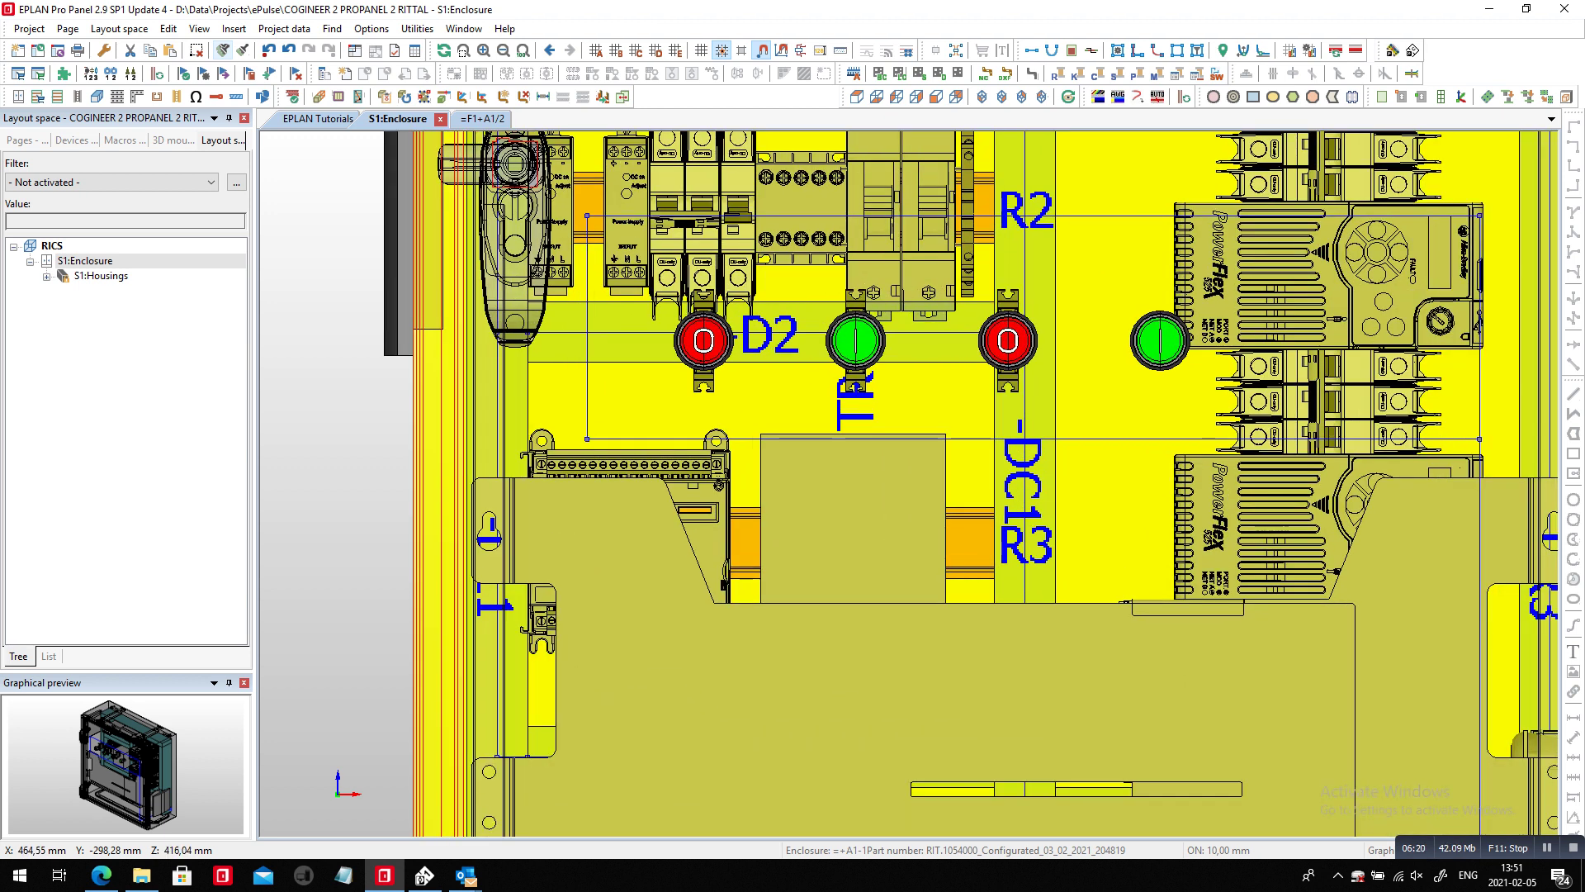
Step: Turn on the collision check for placing parts in the layout space
{"action": "left_click", "coordinate": [233, 28]}
{"action": "left_click", "coordinate": [233, 28]}
{"action": "left_click", "coordinate": [371, 28]}
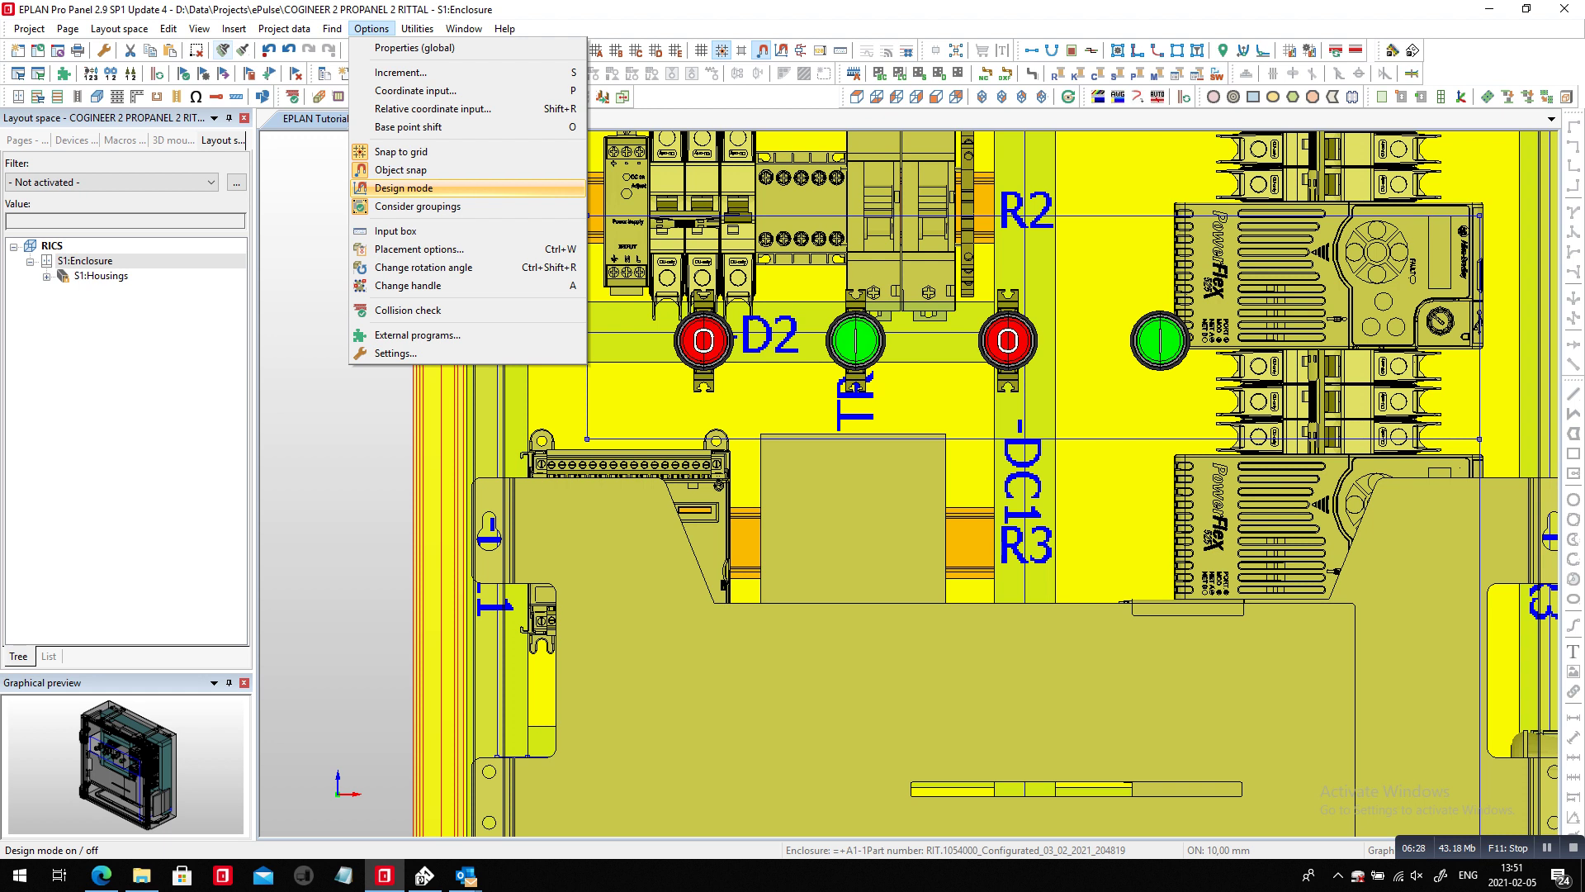
{"action": "left_click", "coordinate": [434, 310]}
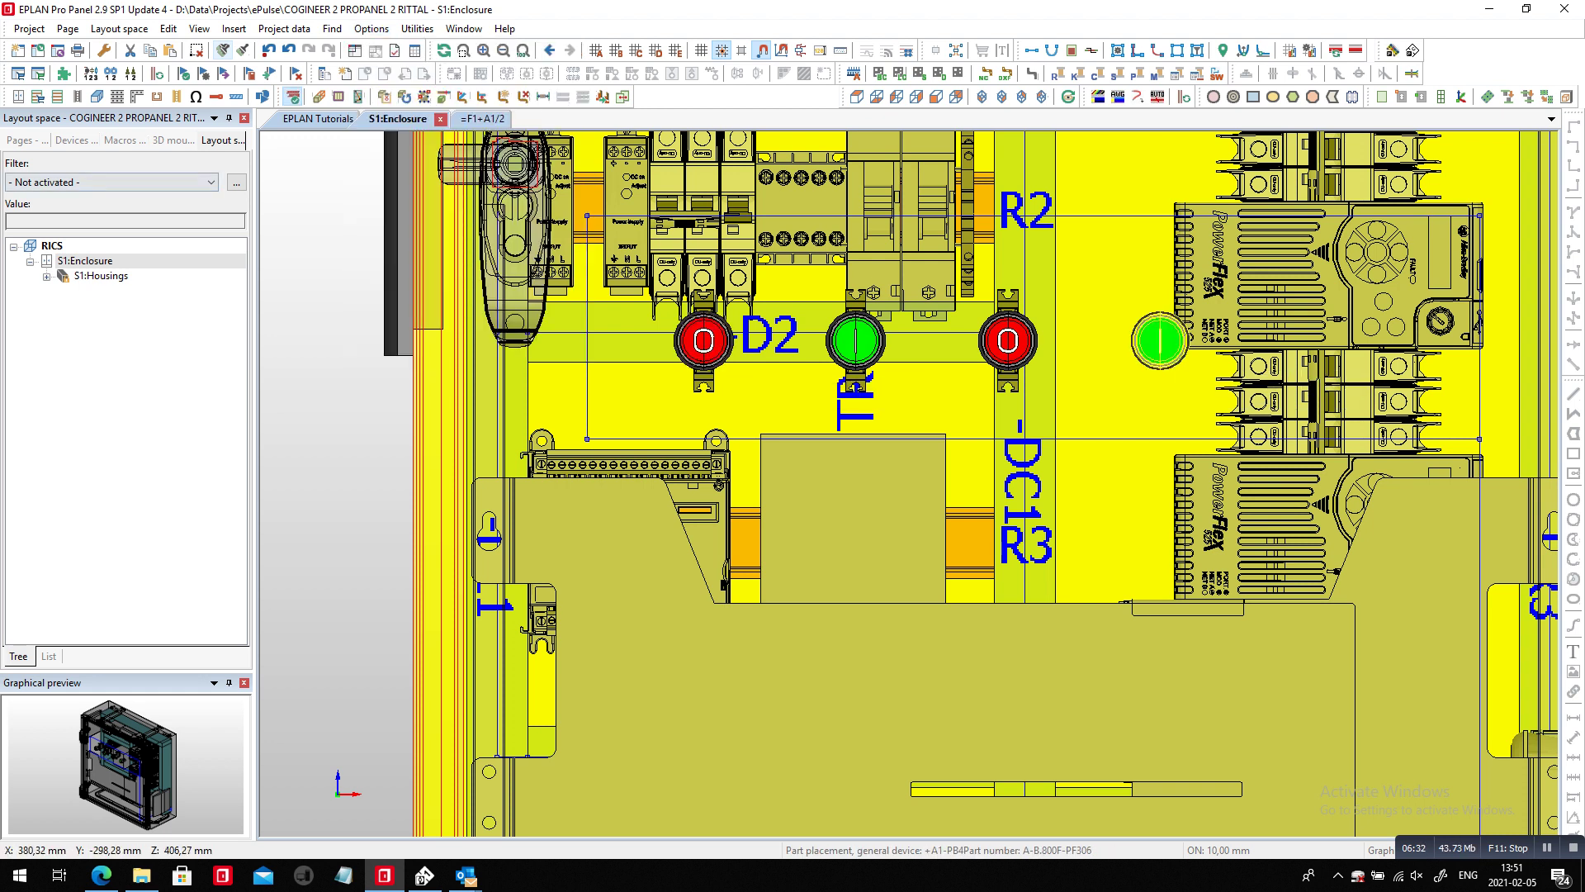
Step: Place emergency stop ESTOP1 on the door at X 470 mm, Y 410 mm, in line with the existing pushbuttons
{"action": "left_click", "coordinate": [174, 141]}
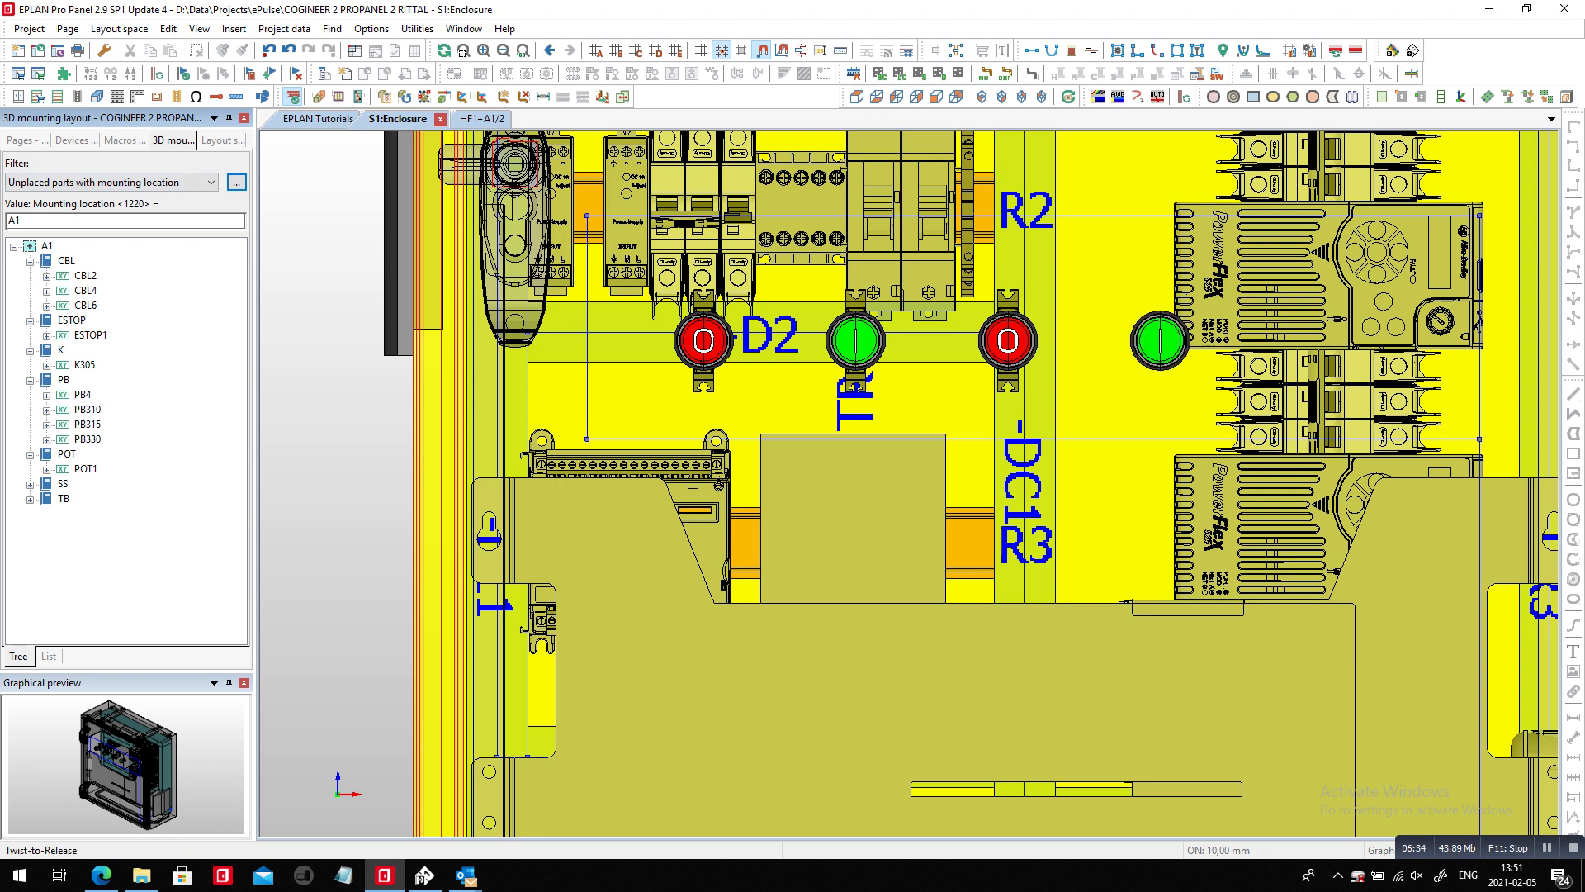
{"action": "left_click", "coordinate": [91, 335]}
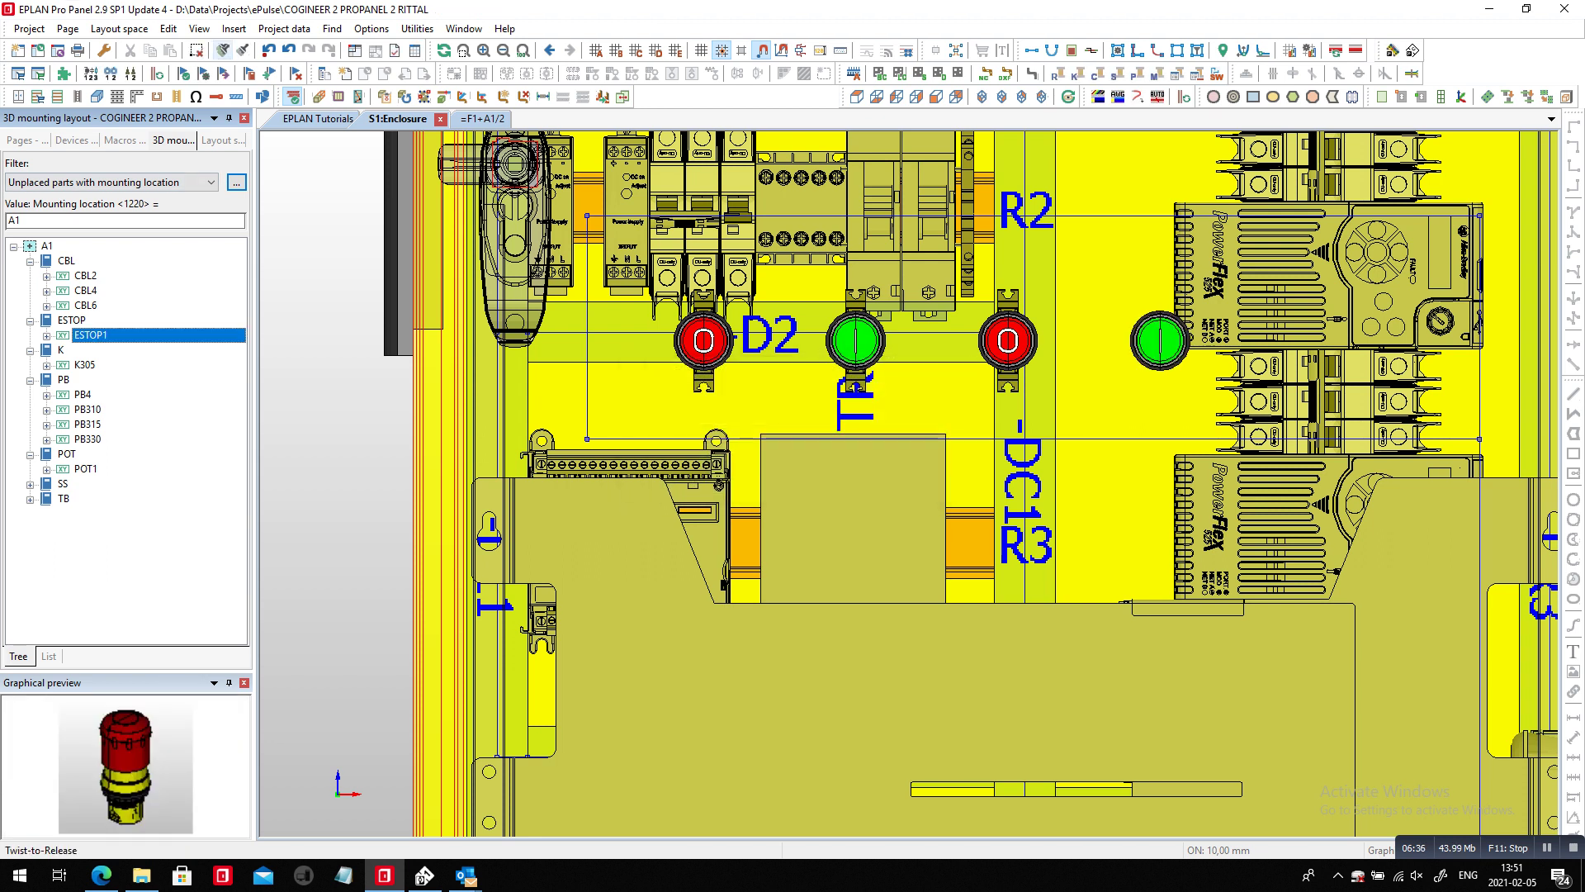
{"action": "left_click_drag", "start_coordinate": [91, 335], "coordinate": [363, 346]}
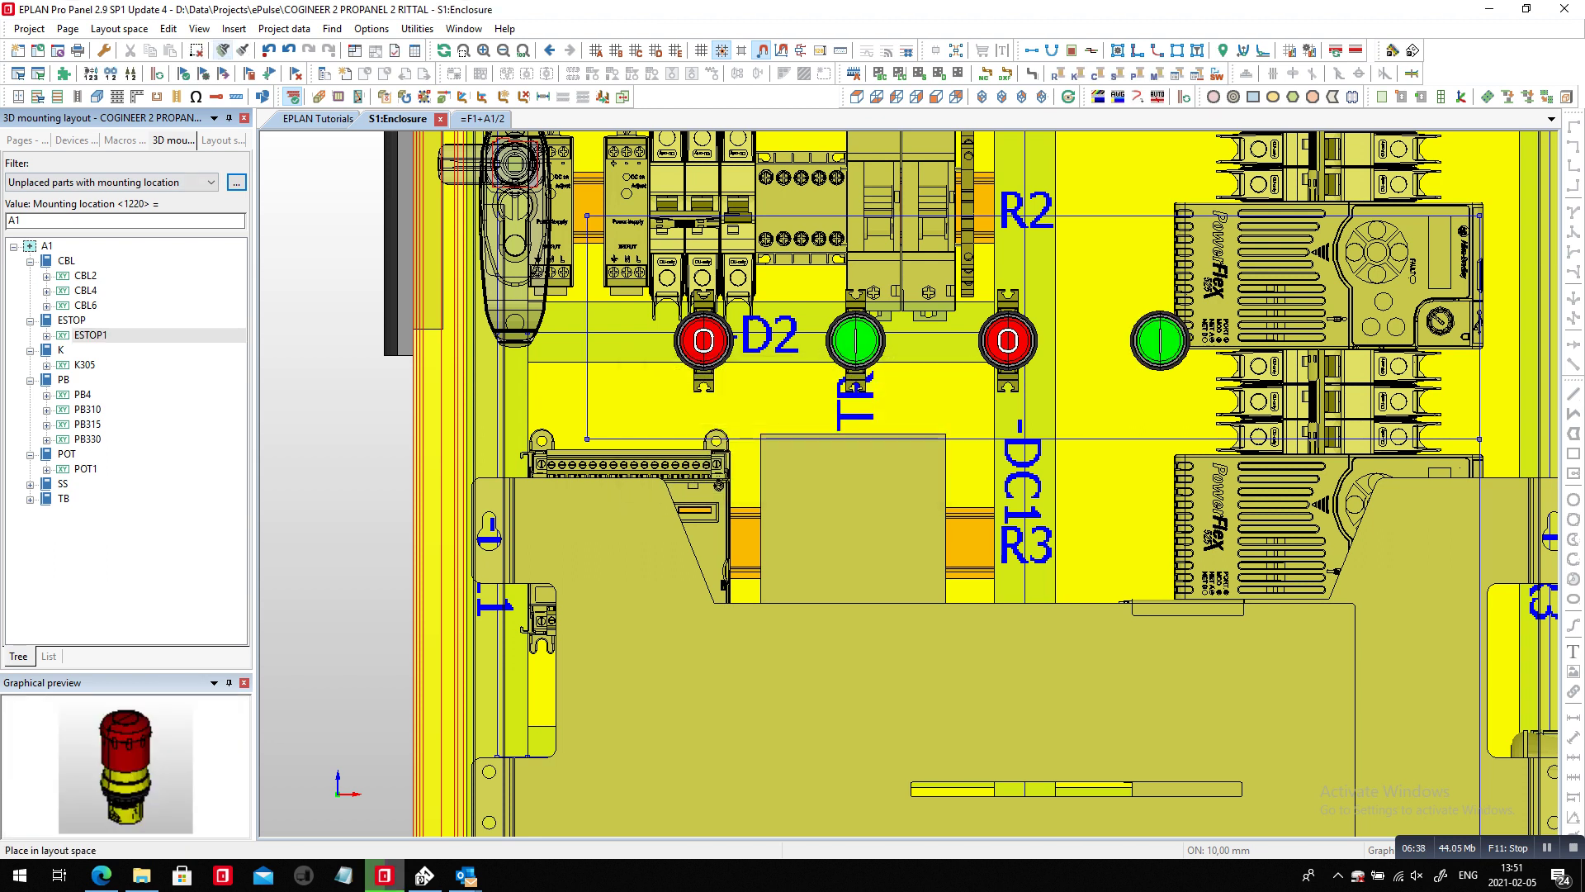
{"action": "left_click", "coordinate": [513, 208]}
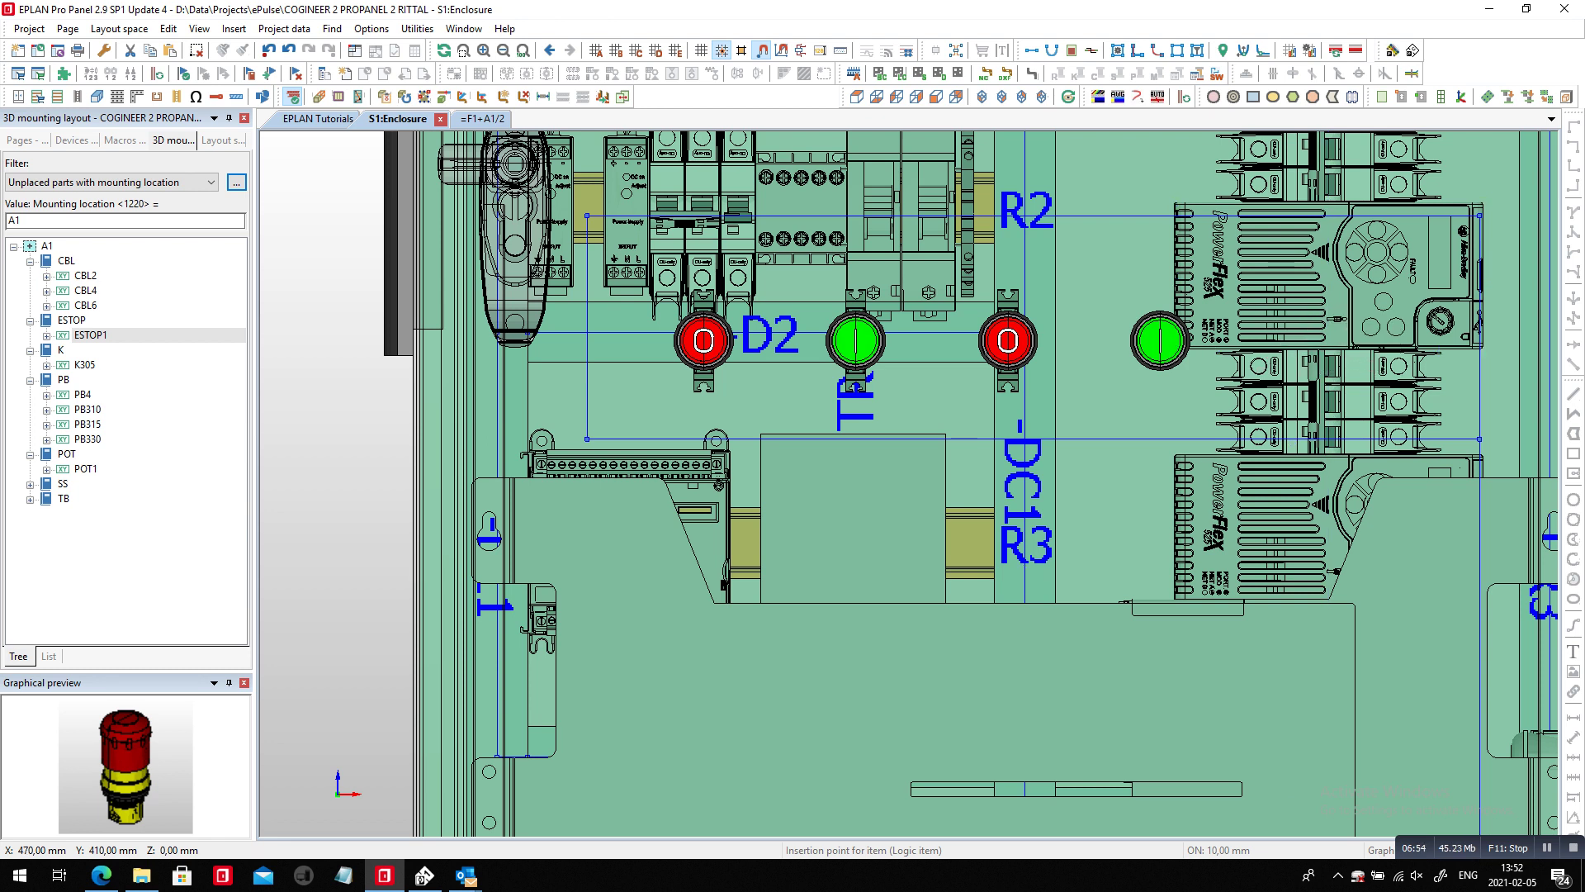
{"action": "left_click", "coordinate": [1372, 340]}
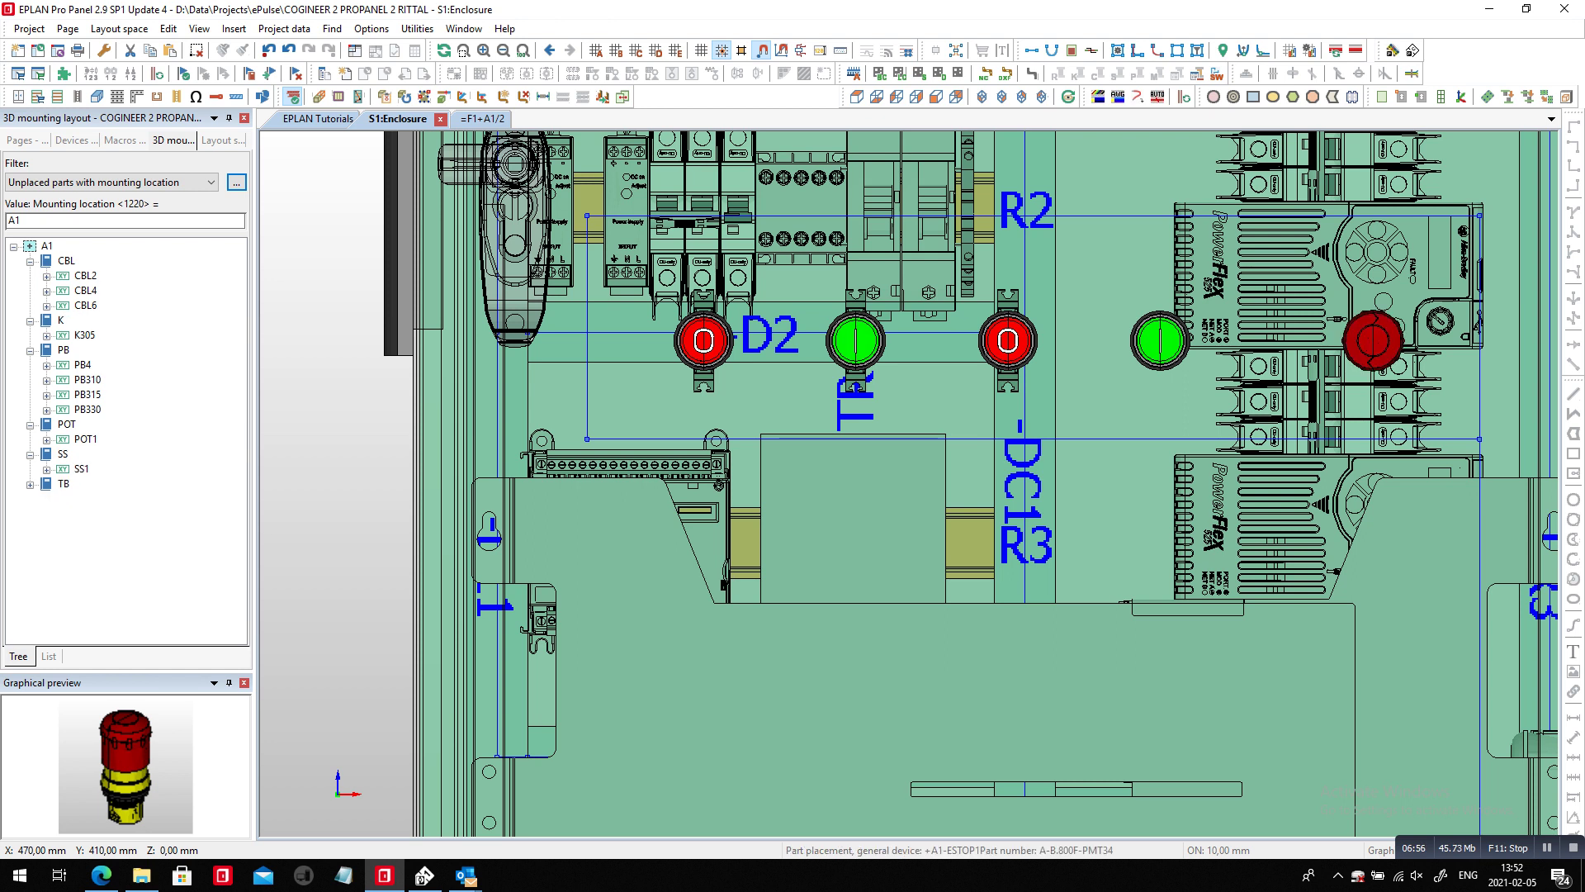
Step: Expand the unplaced devices PB4, PB310, PB315 and PB330 and check which part numbers they still contain
{"action": "left_click", "coordinate": [83, 365]}
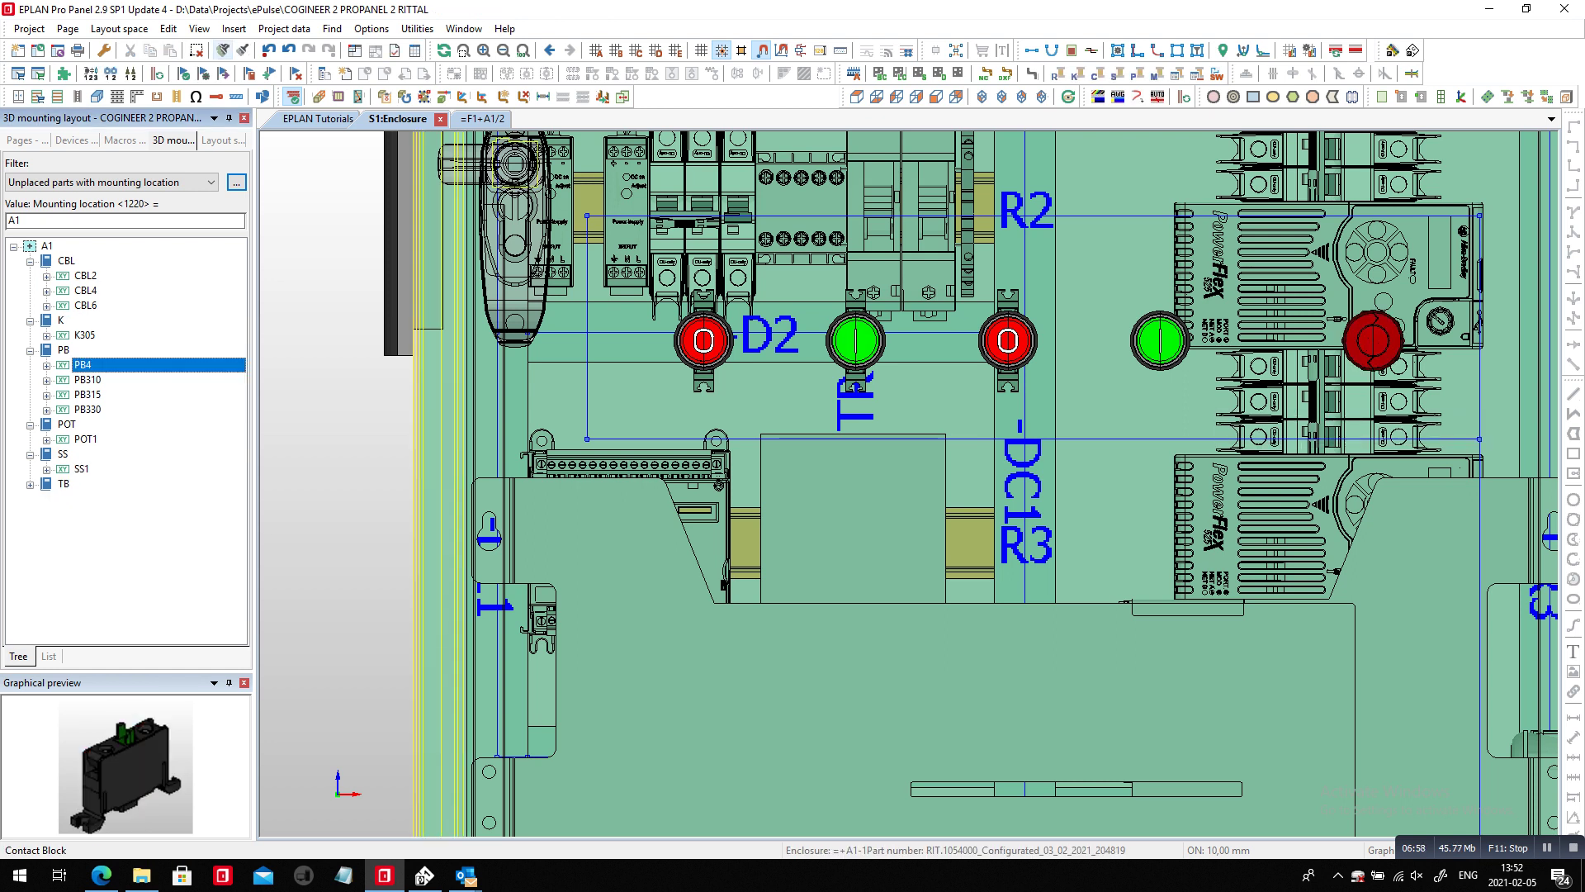
{"action": "key", "text": "Right"}
{"action": "left_click", "coordinate": [47, 395]}
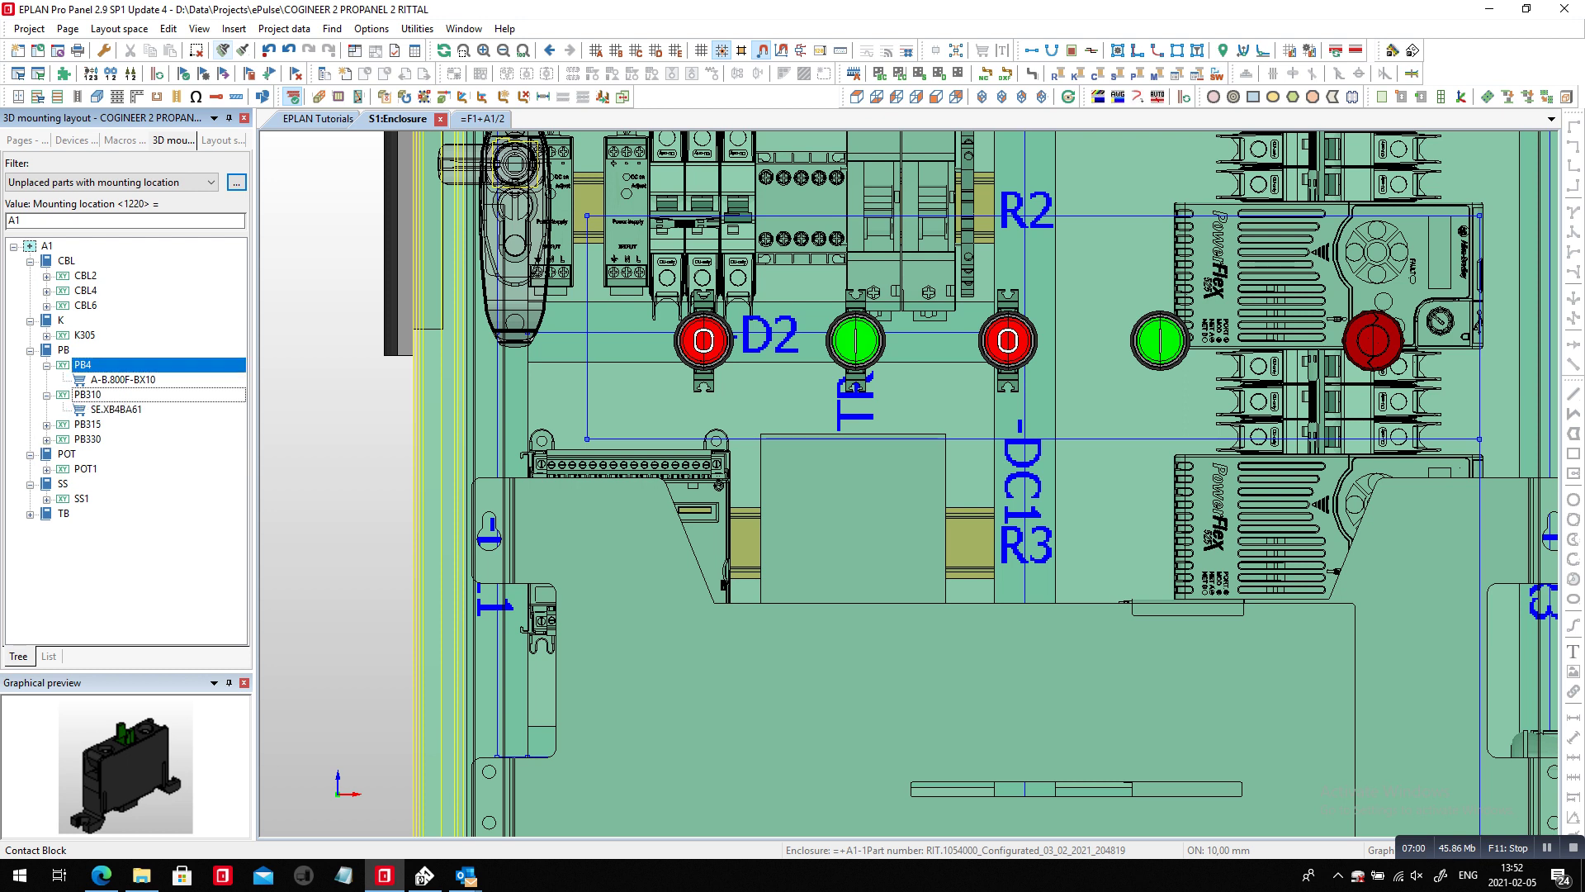
{"action": "left_click", "coordinate": [87, 425]}
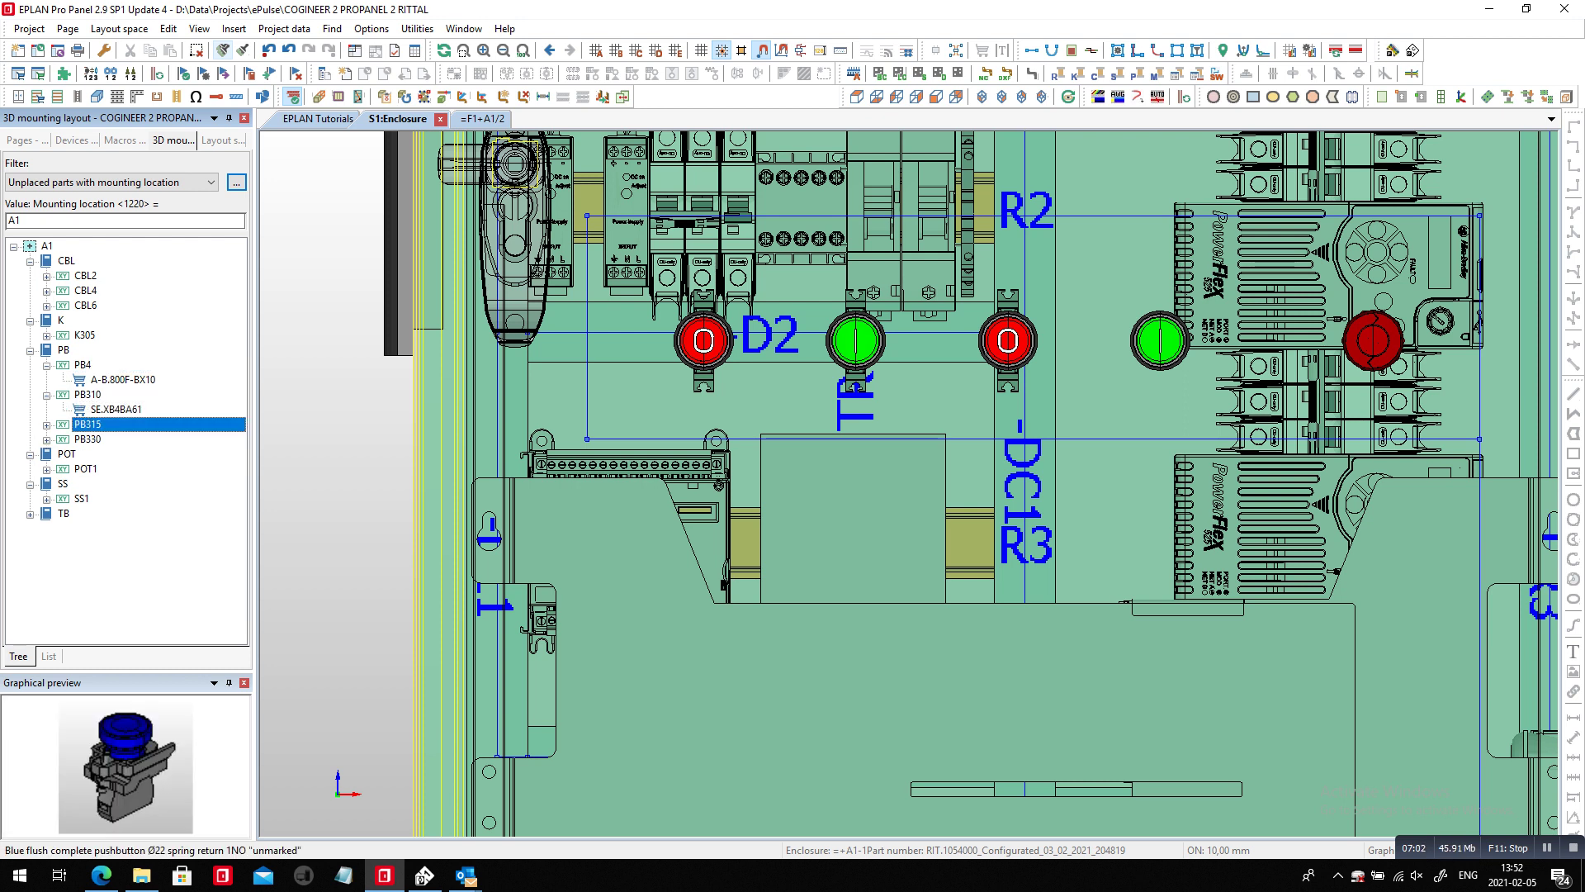
{"action": "key", "text": "Right"}
{"action": "key", "text": "Down"}
{"action": "key", "text": "Down"}
{"action": "key", "text": "Right"}
{"action": "left_click", "coordinate": [123, 380]}
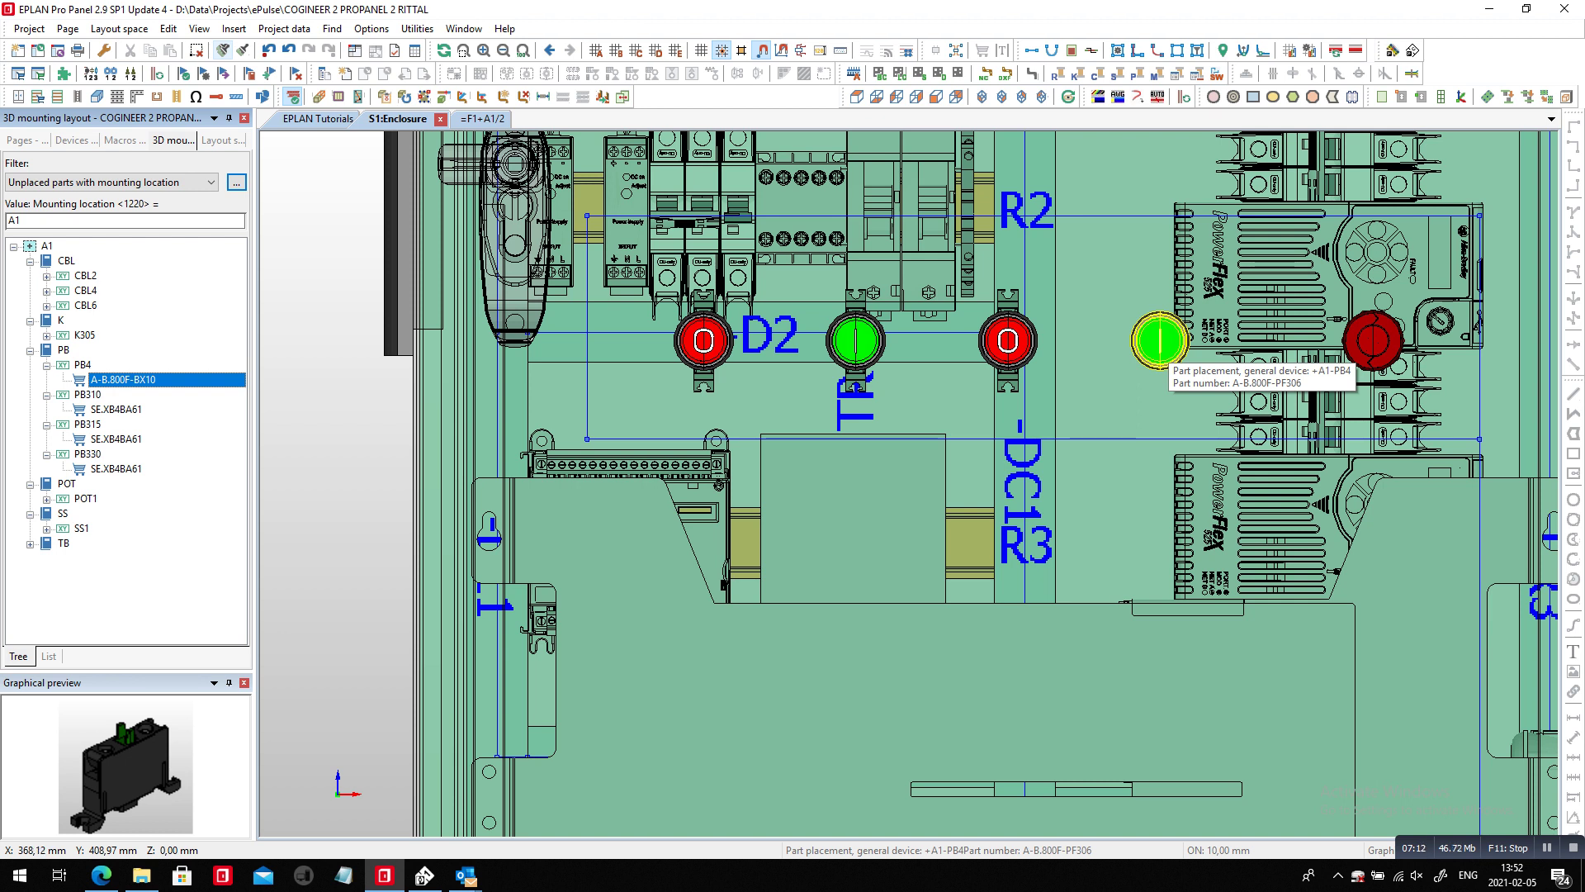
Step: Place pushbuttons PB310, PB315 and PB330 together in a second door row at Y 320 mm, with a center distance of 75 mm
{"action": "left_click", "coordinate": [88, 395]}
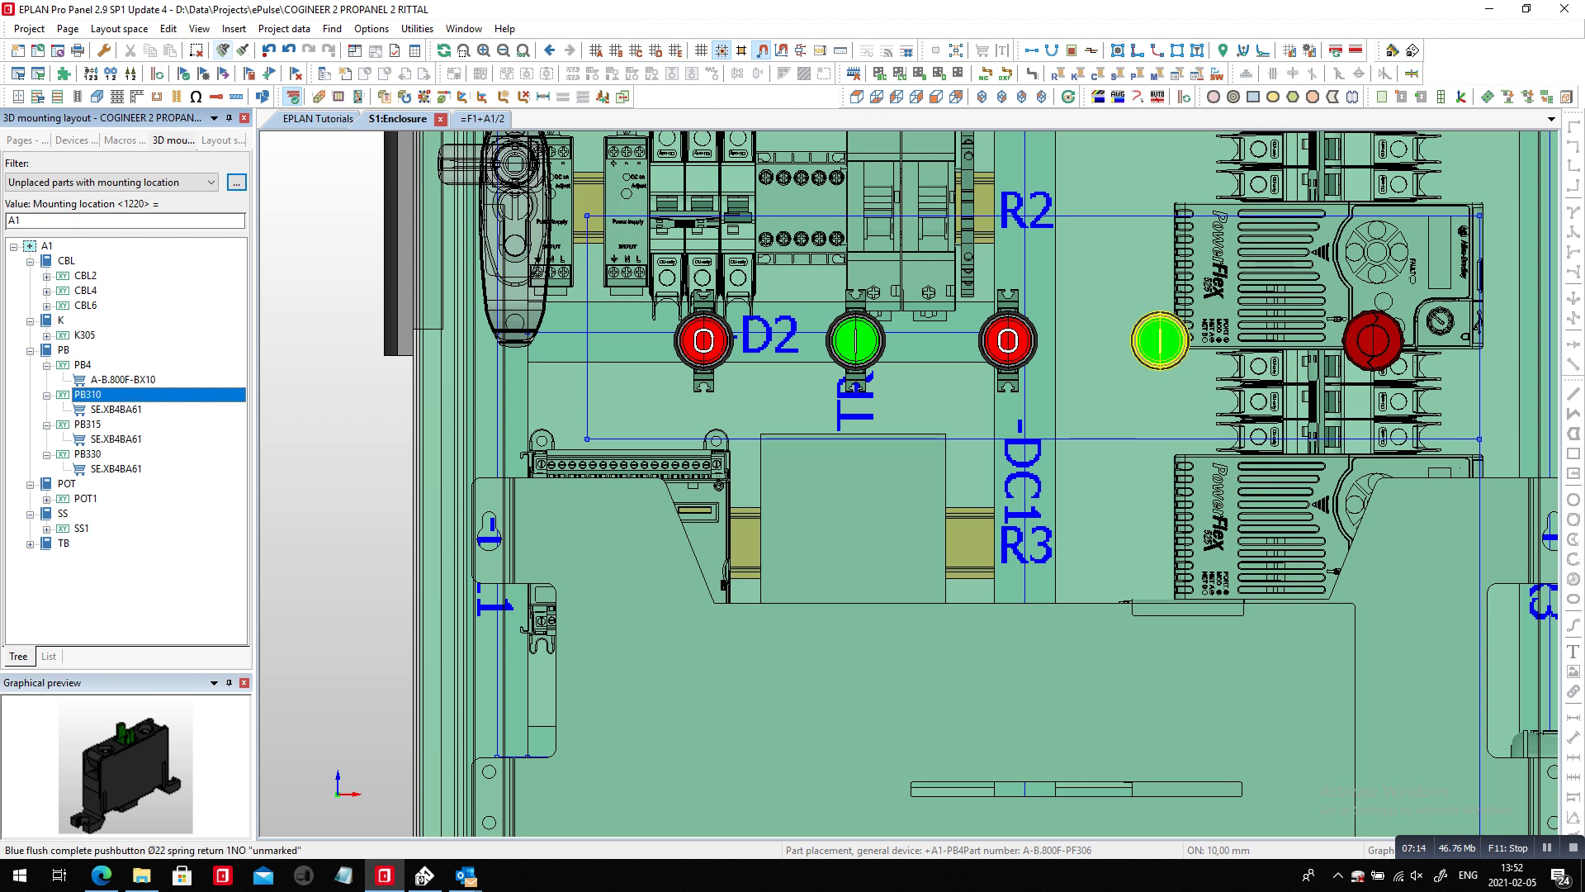
{"action": "left_click", "coordinate": [116, 469], "text": "shift"}
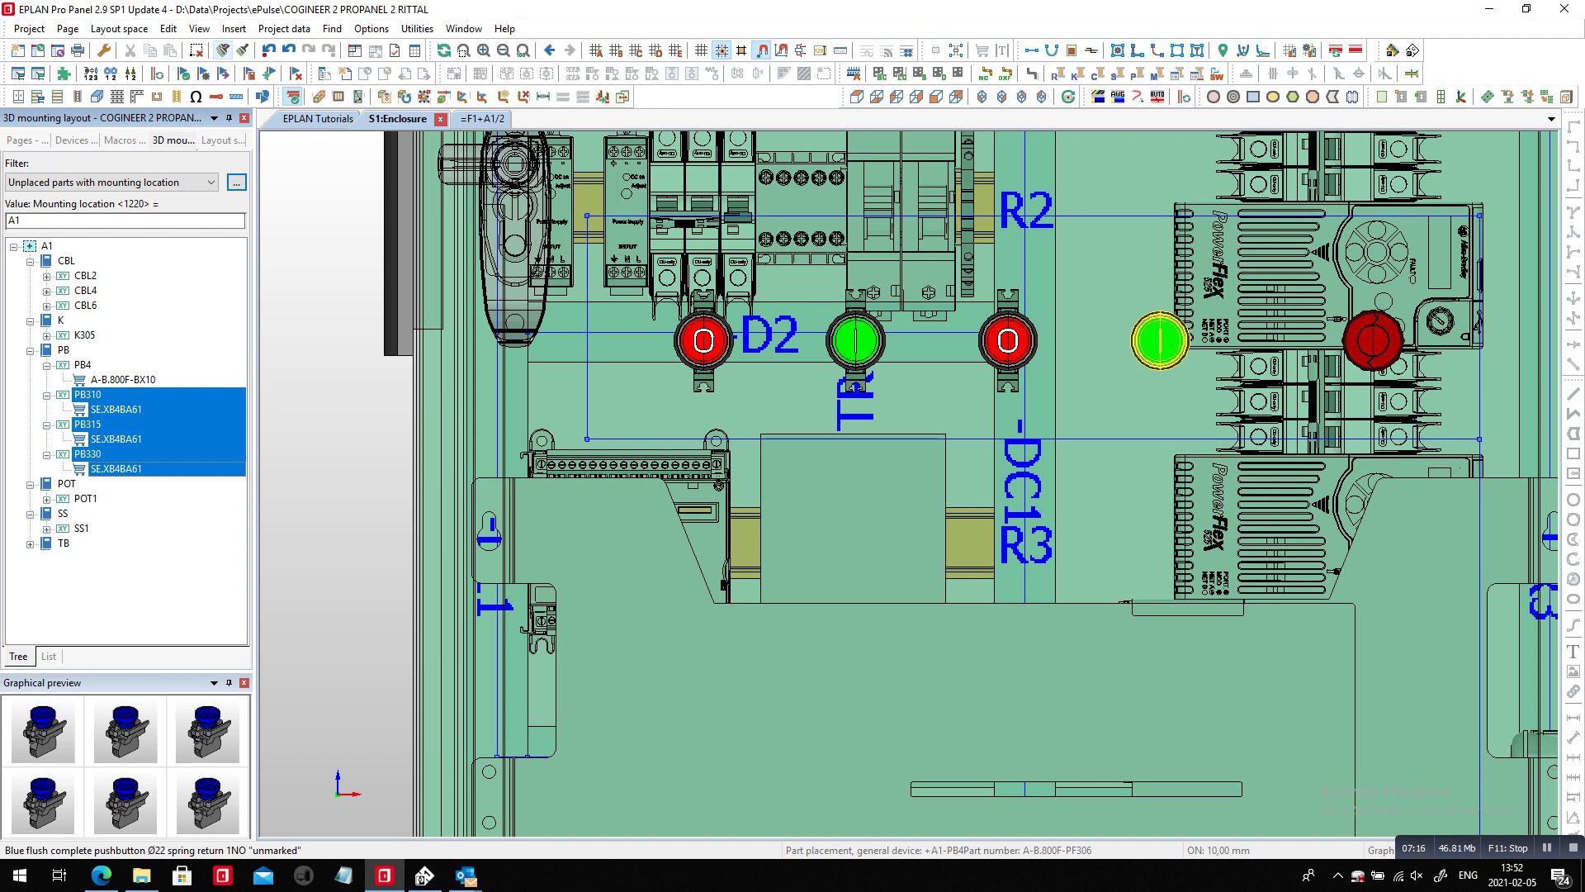
{"action": "left_click_drag", "start_coordinate": [116, 469], "coordinate": [1160, 341]}
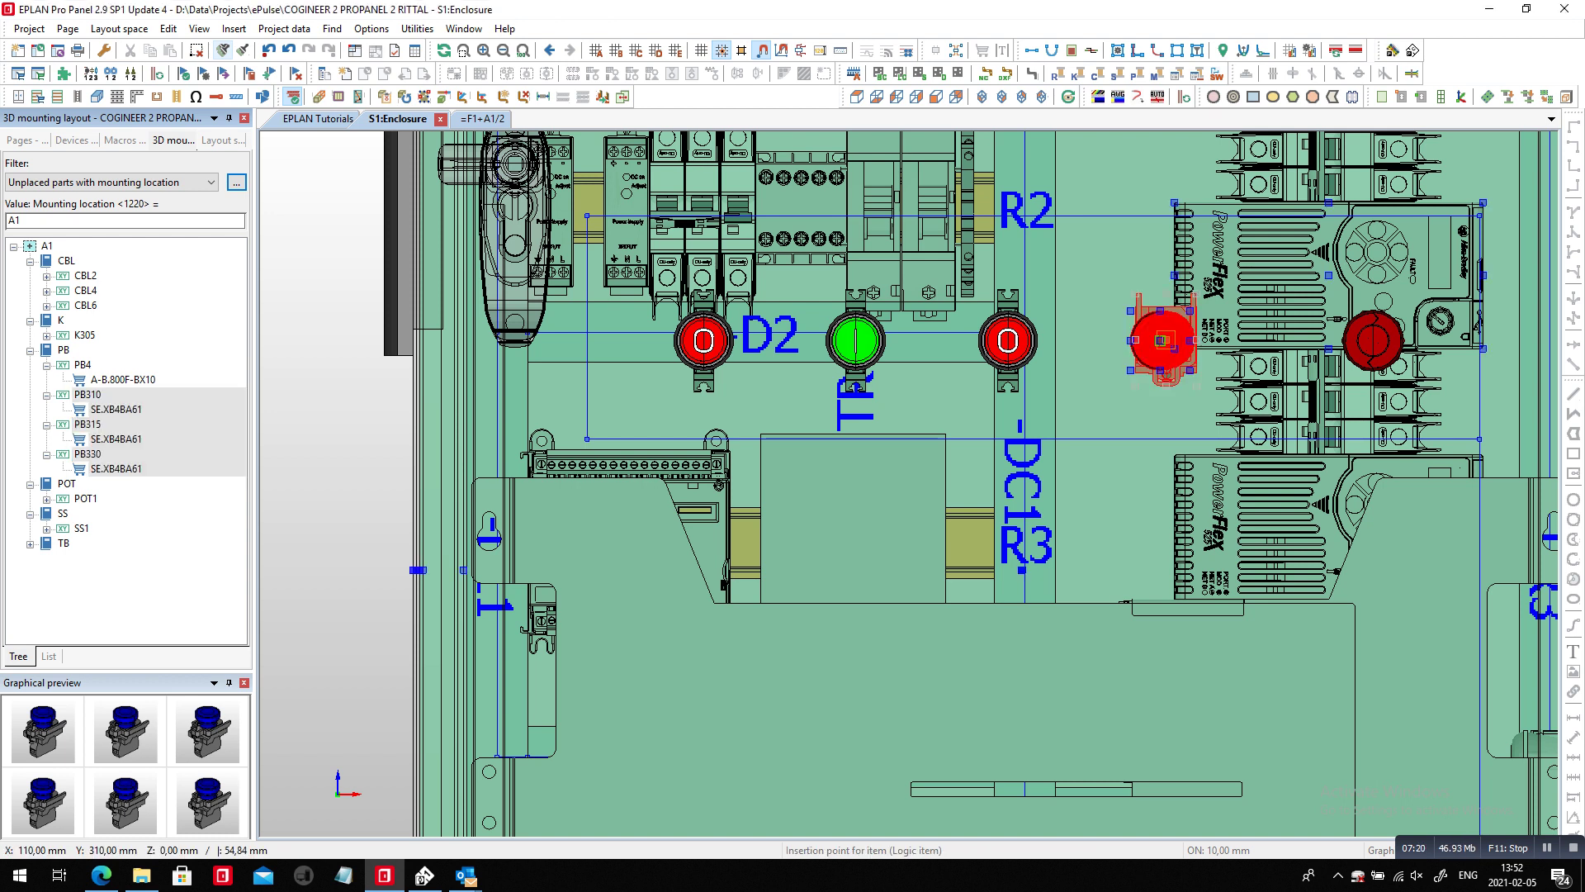
{"action": "left_click", "coordinate": [1162, 340]}
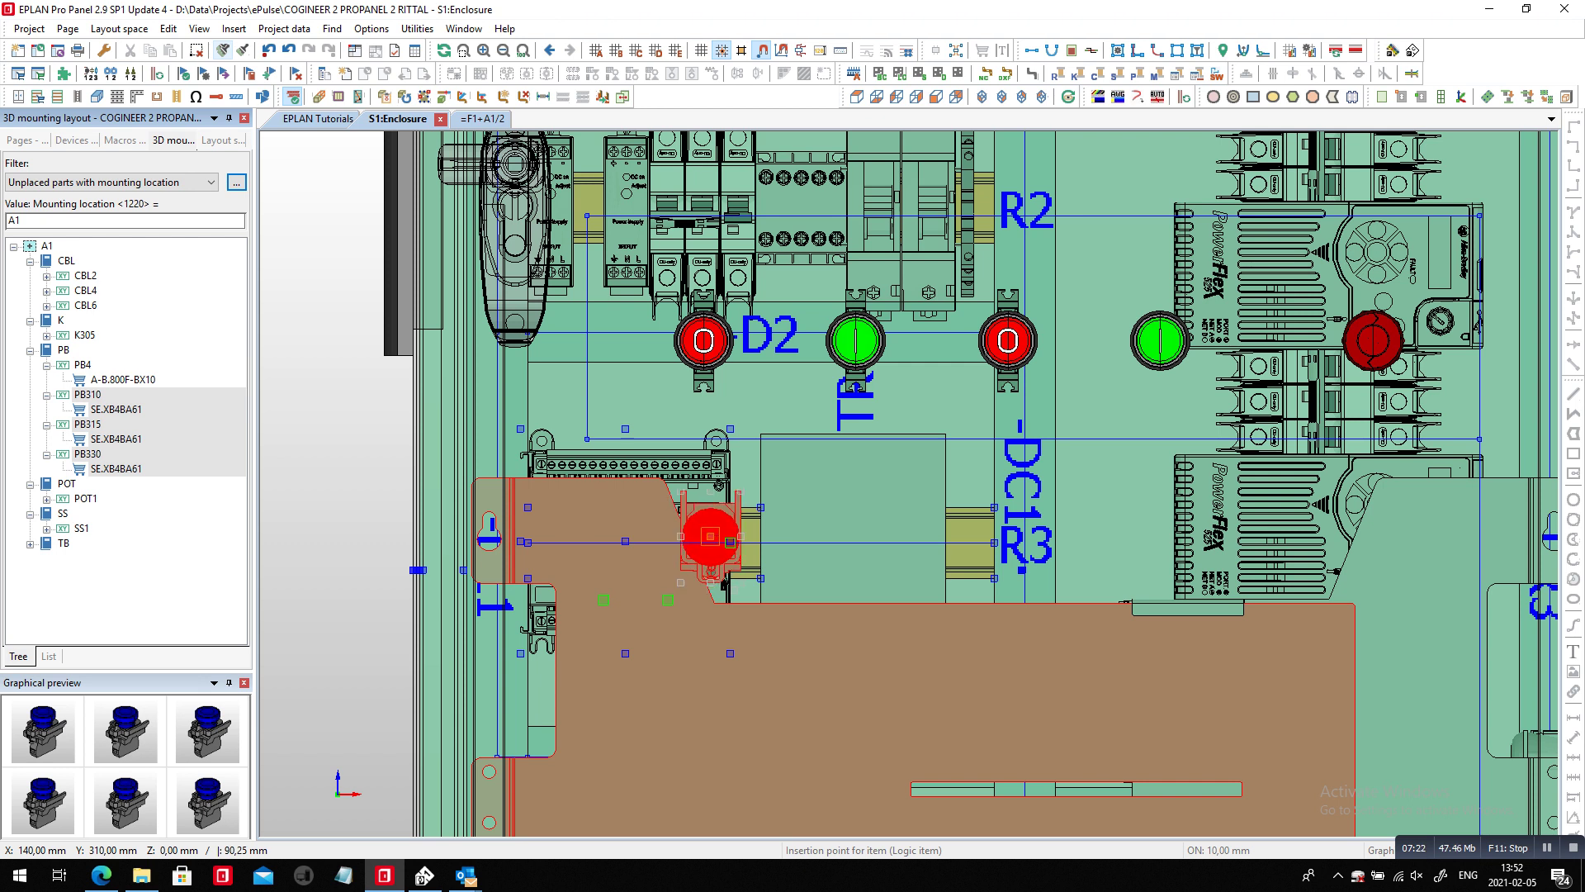
{"action": "right_click", "coordinate": [711, 536]}
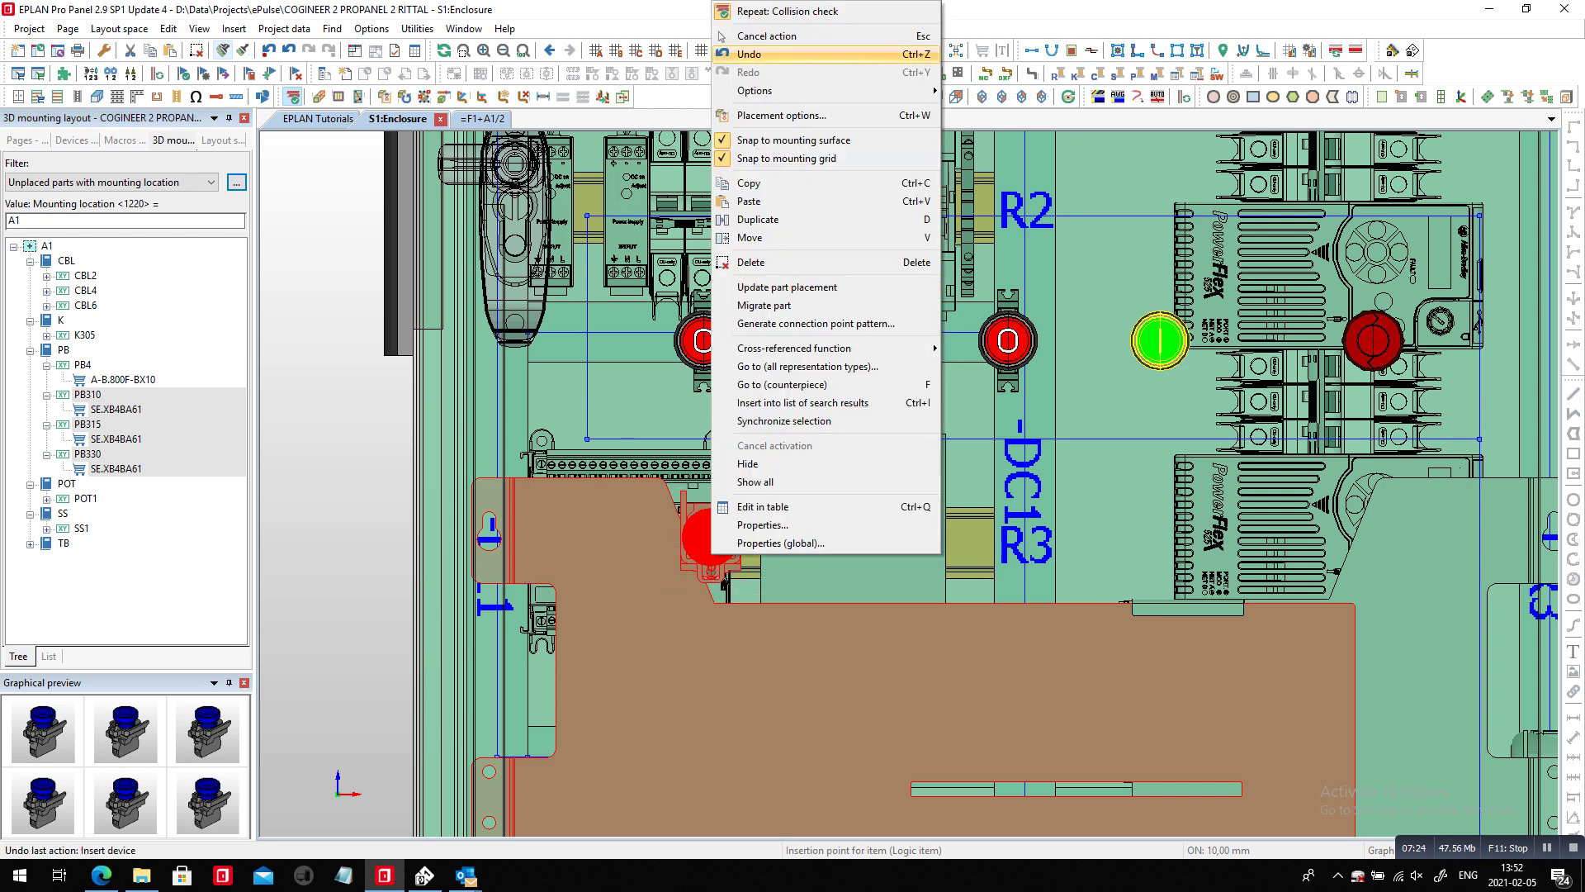
{"action": "left_click", "coordinate": [792, 117]}
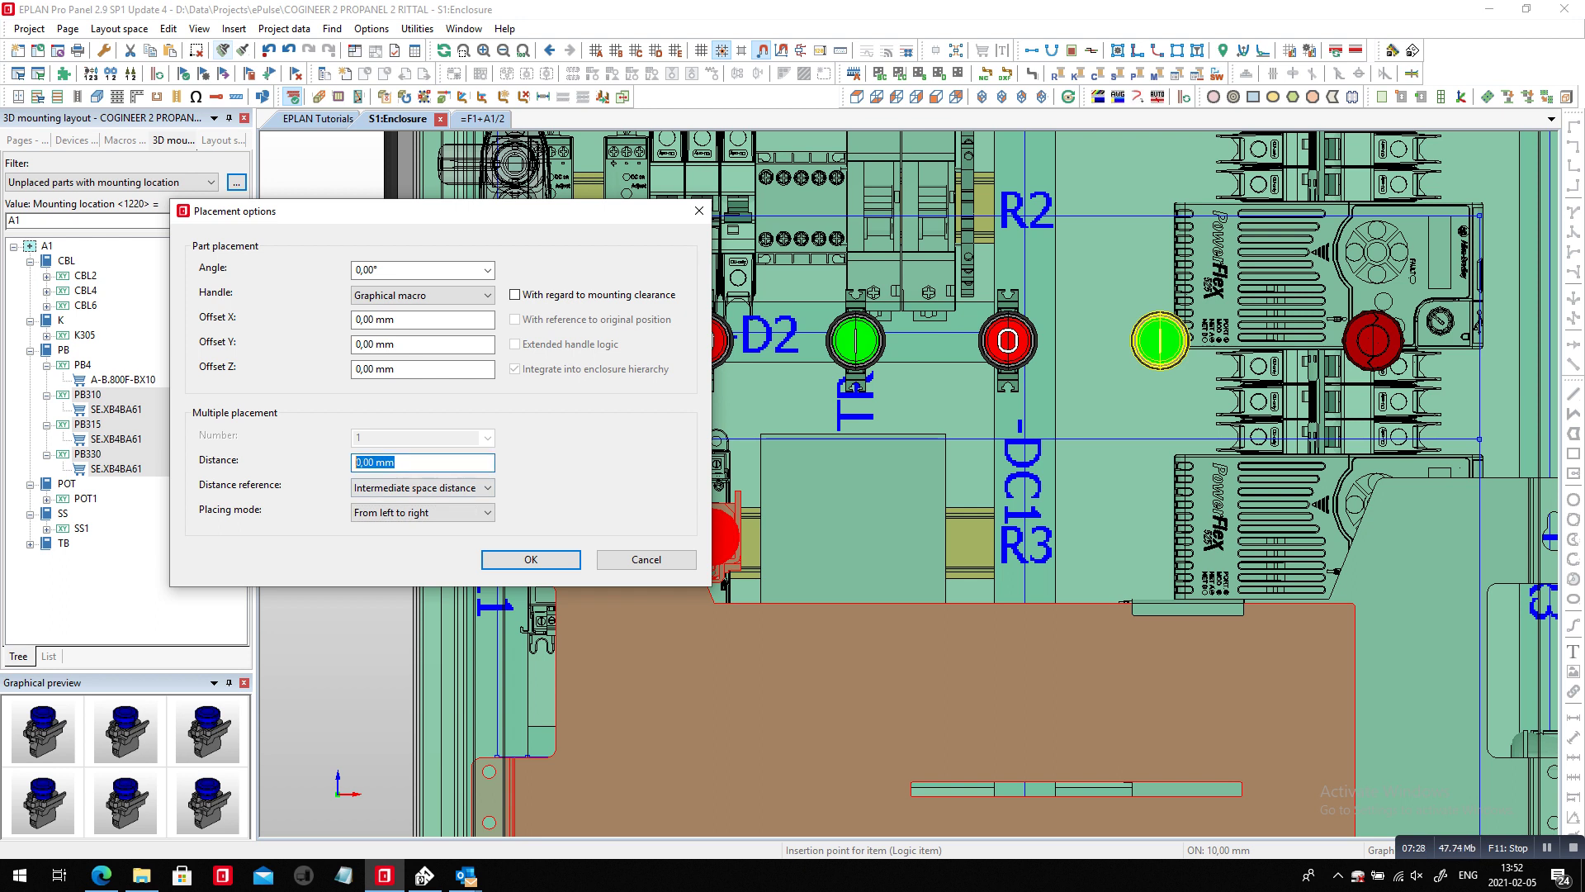
{"action": "type", "text": "75"}
{"action": "left_click", "coordinate": [421, 487]}
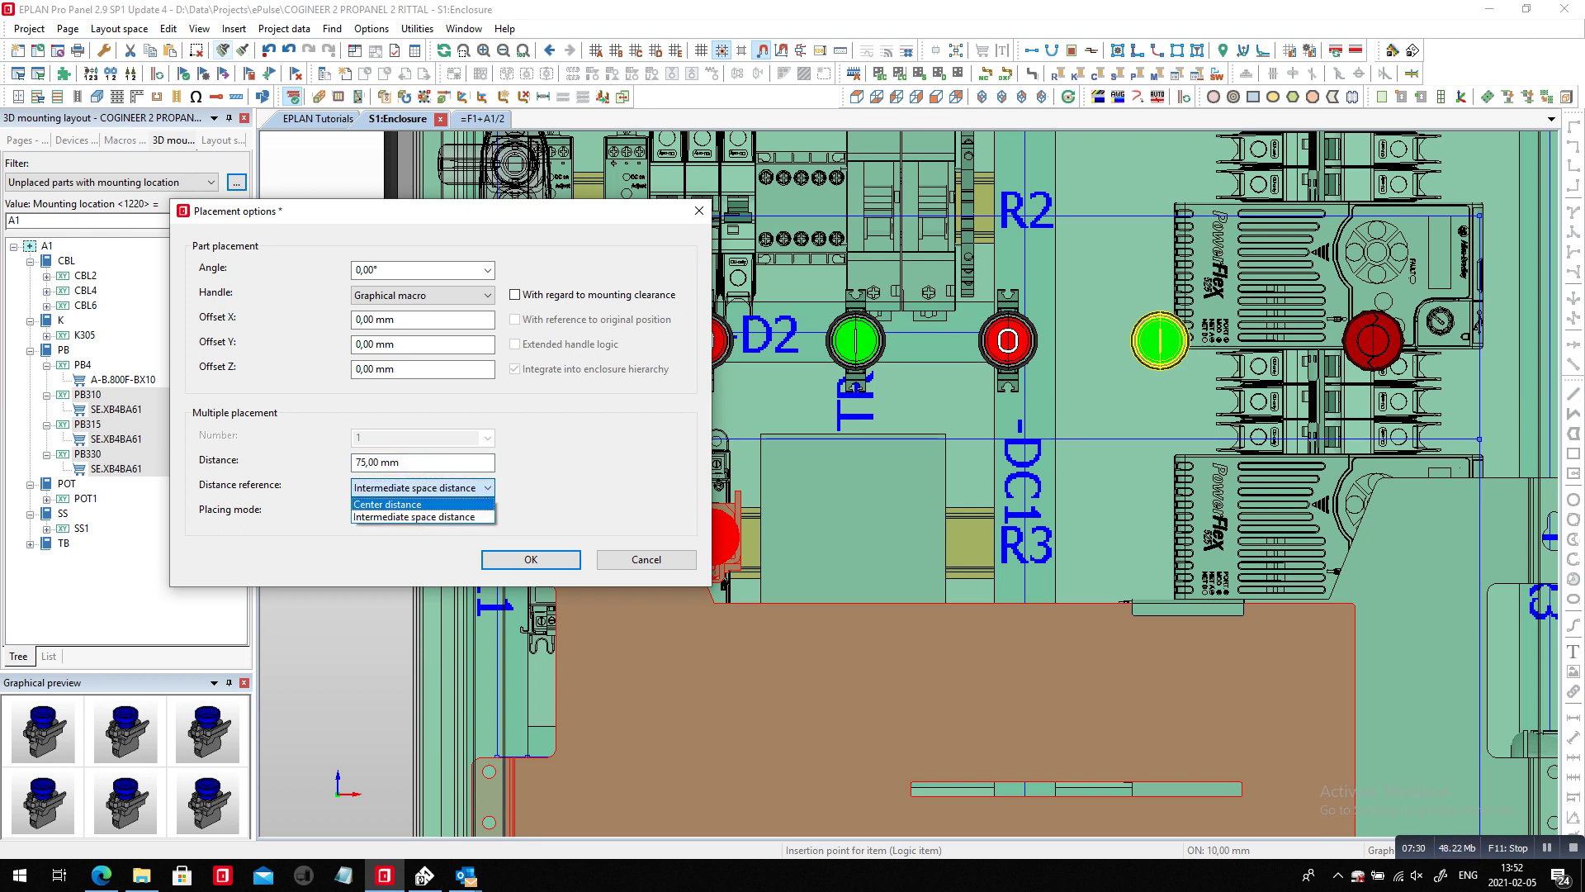
{"action": "left_click", "coordinate": [387, 504]}
{"action": "left_click", "coordinate": [531, 559]}
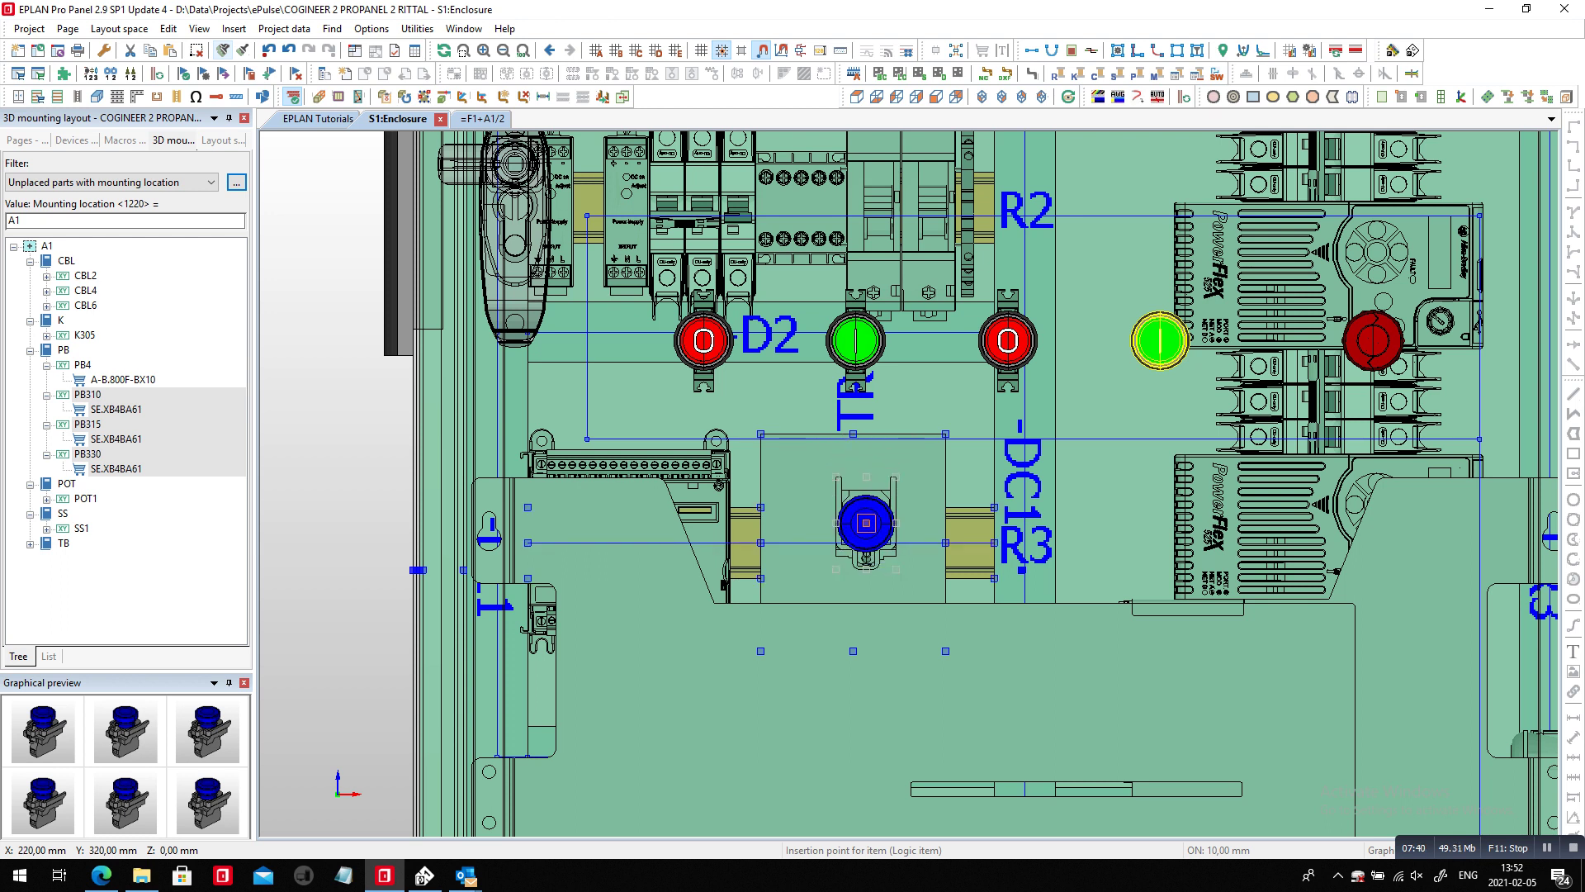
{"action": "left_click", "coordinate": [805, 523]}
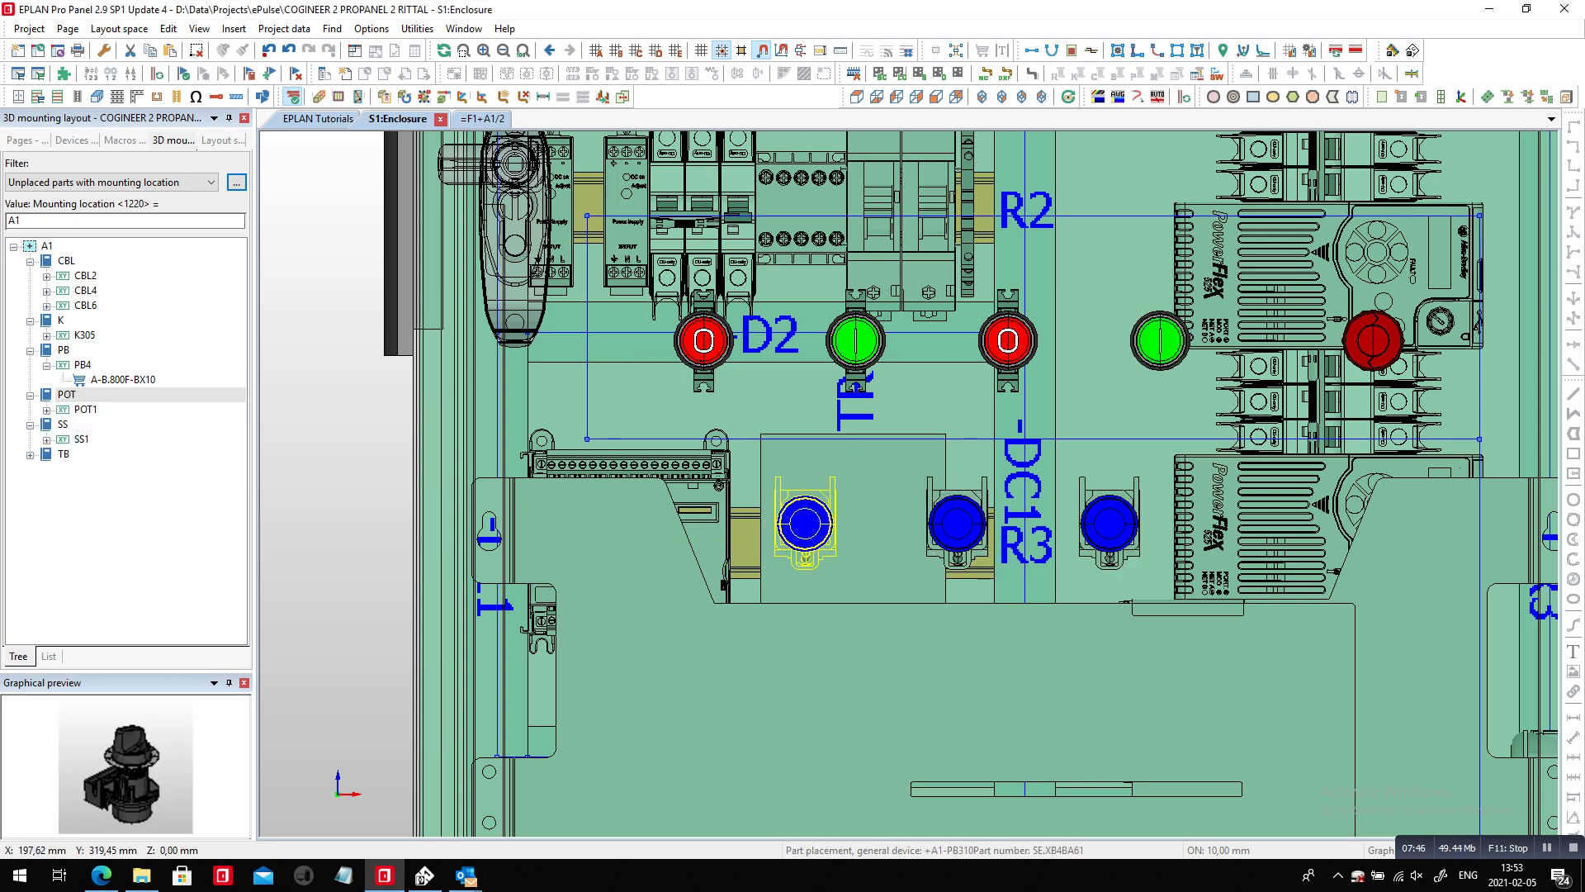
Step: Place potentiometer POT1 on the door at X 430 mm, Y 320 mm, in line with the blue pushbuttons
{"action": "left_click", "coordinate": [86, 410]}
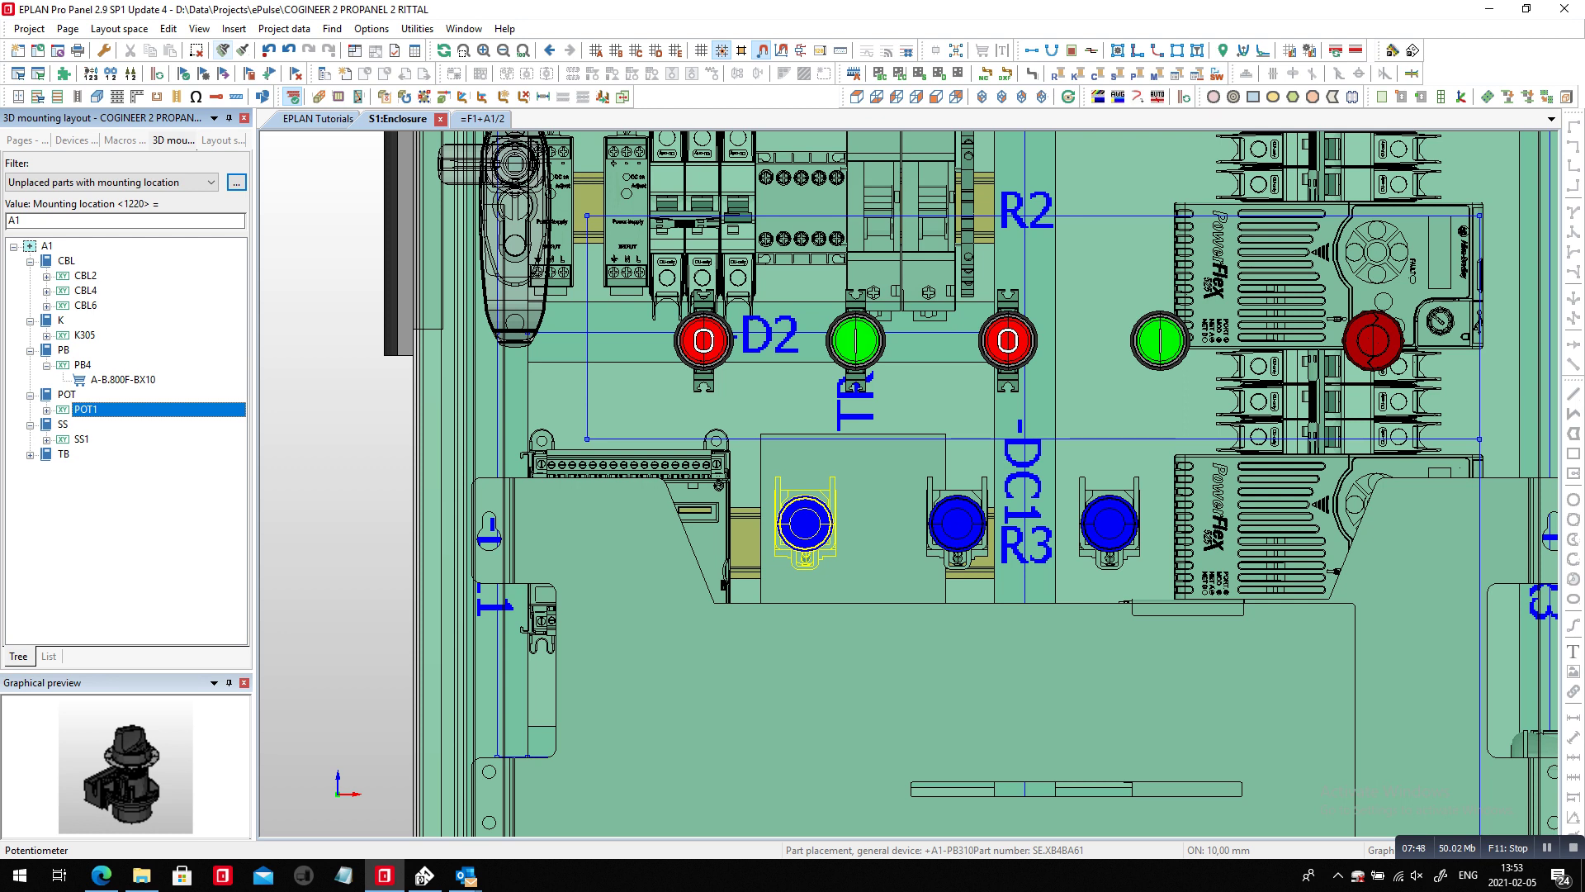
{"action": "left_click_drag", "start_coordinate": [86, 409], "coordinate": [396, 446]}
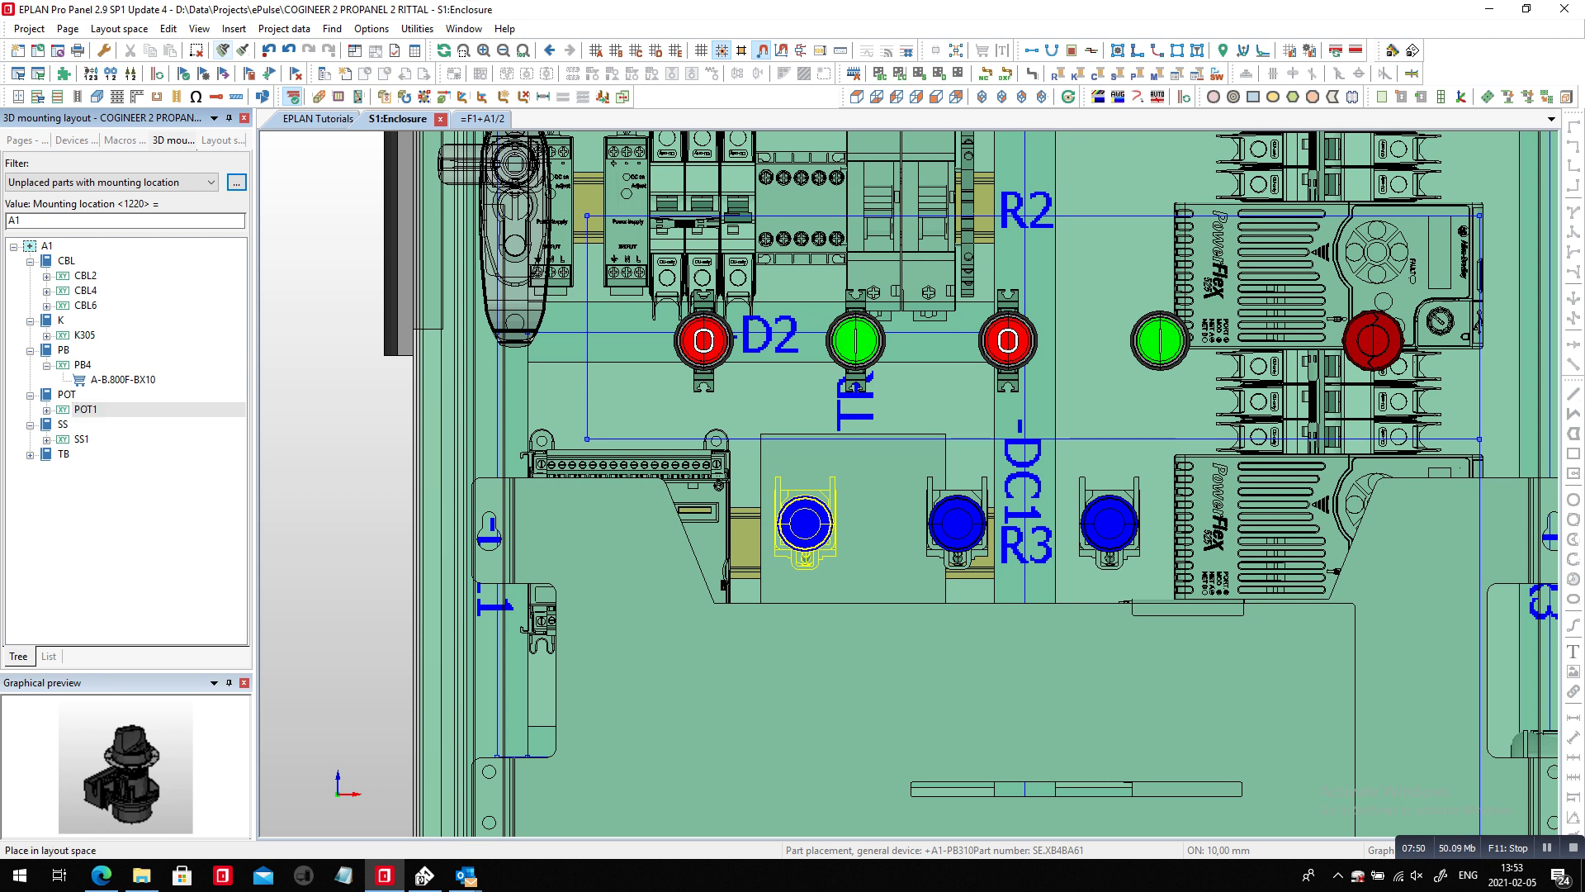
{"action": "left_click", "coordinate": [817, 525]}
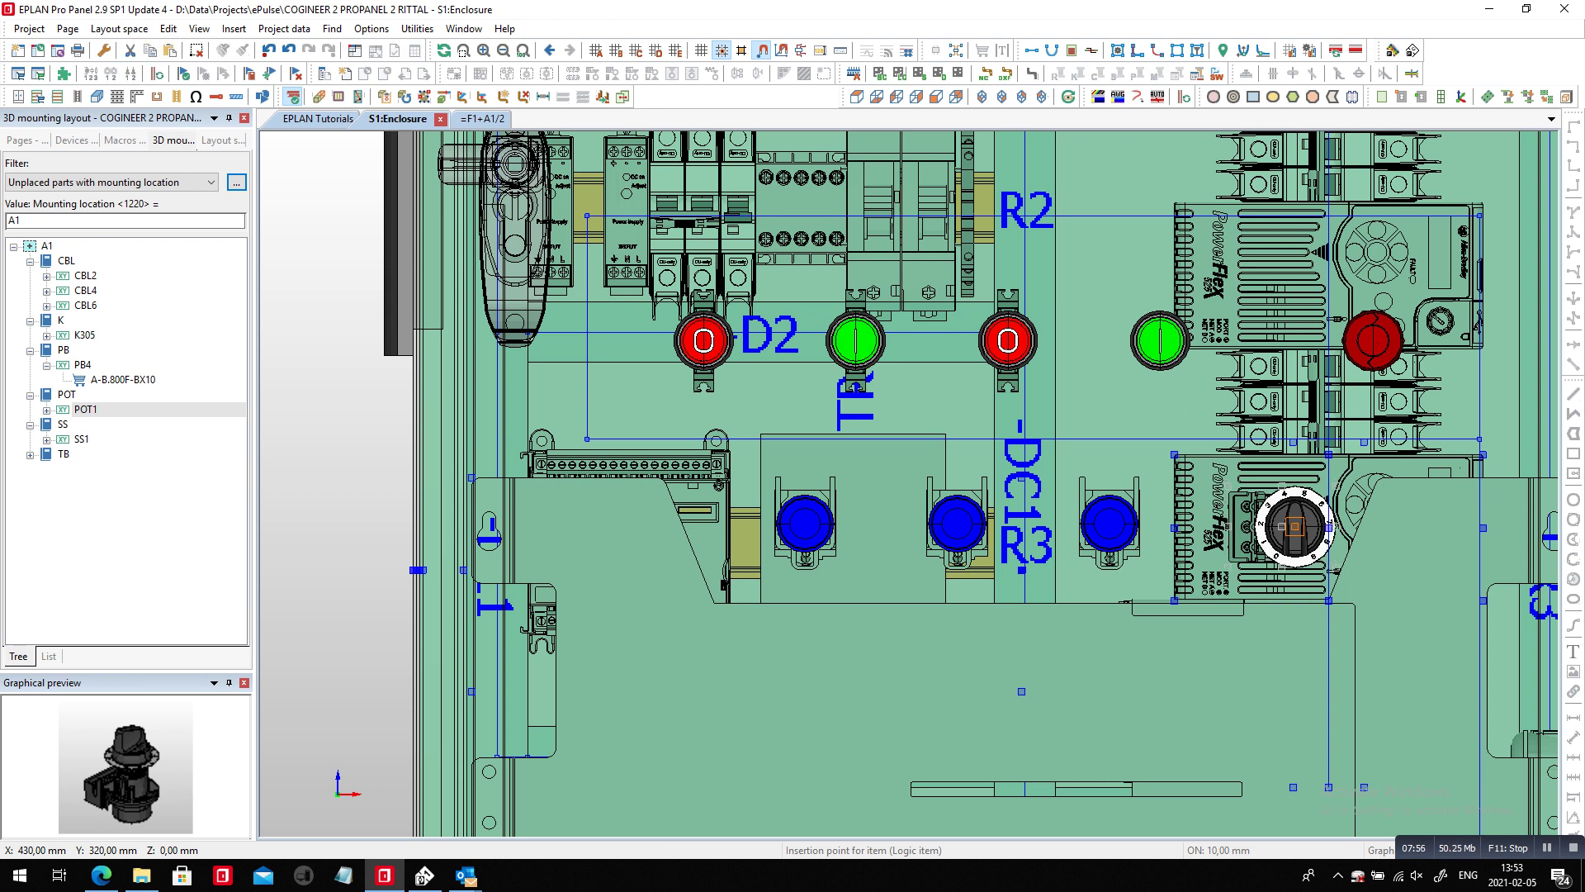
{"action": "left_click", "coordinate": [1293, 525]}
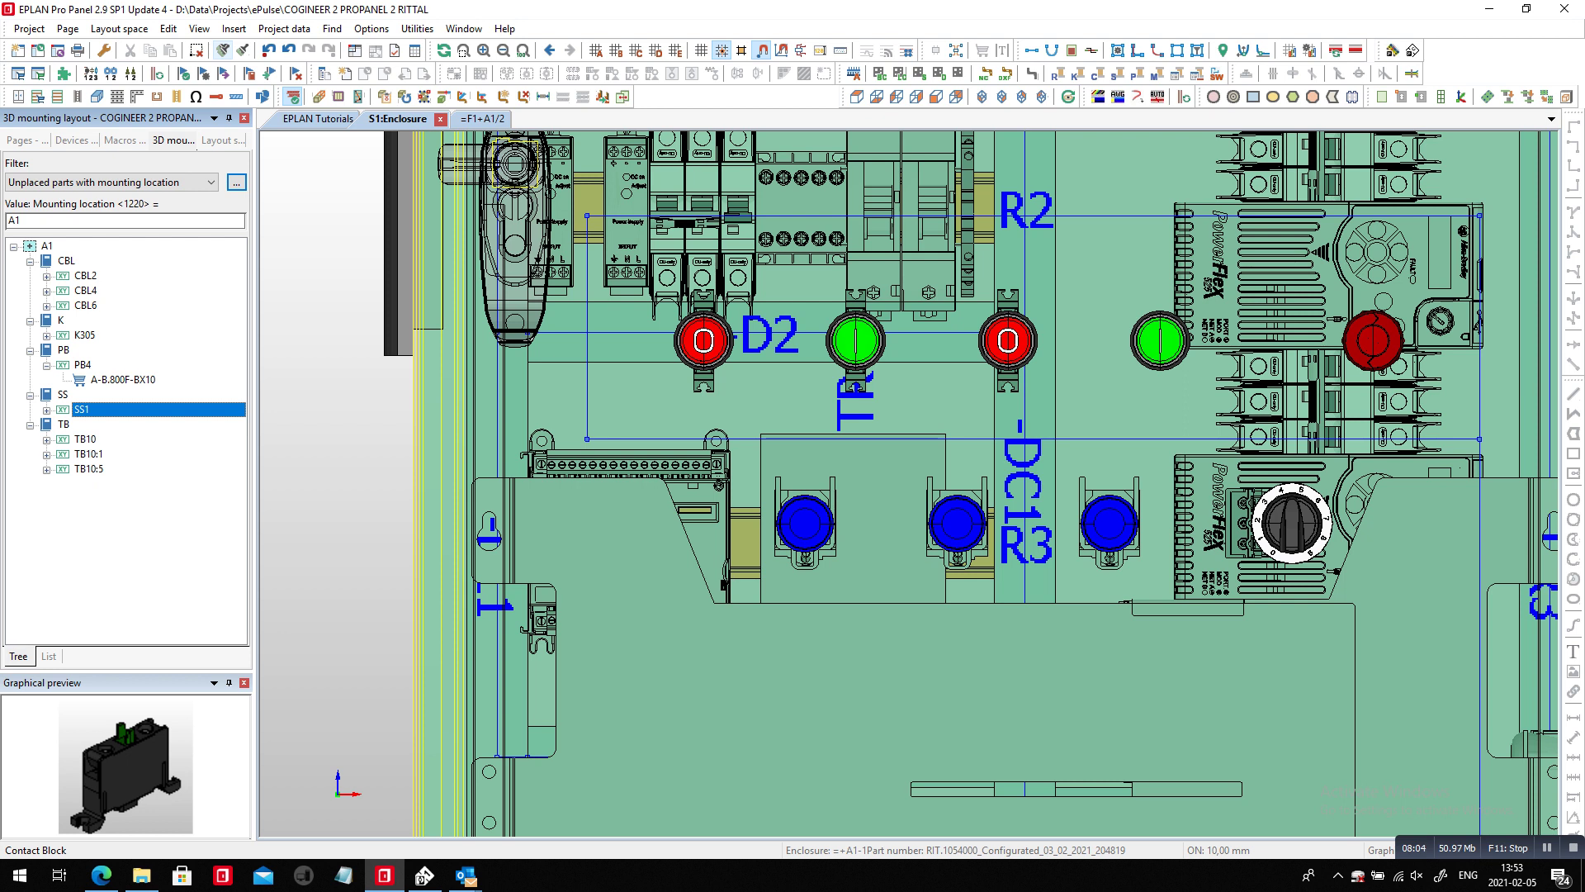
Step: Place selector switch A-B.800F-PSM22 of SS1 on the door at X 90 mm, Y 410 mm, in line with the upper pushbuttons
{"action": "key", "text": "Right"}
{"action": "left_click", "coordinate": [127, 424]}
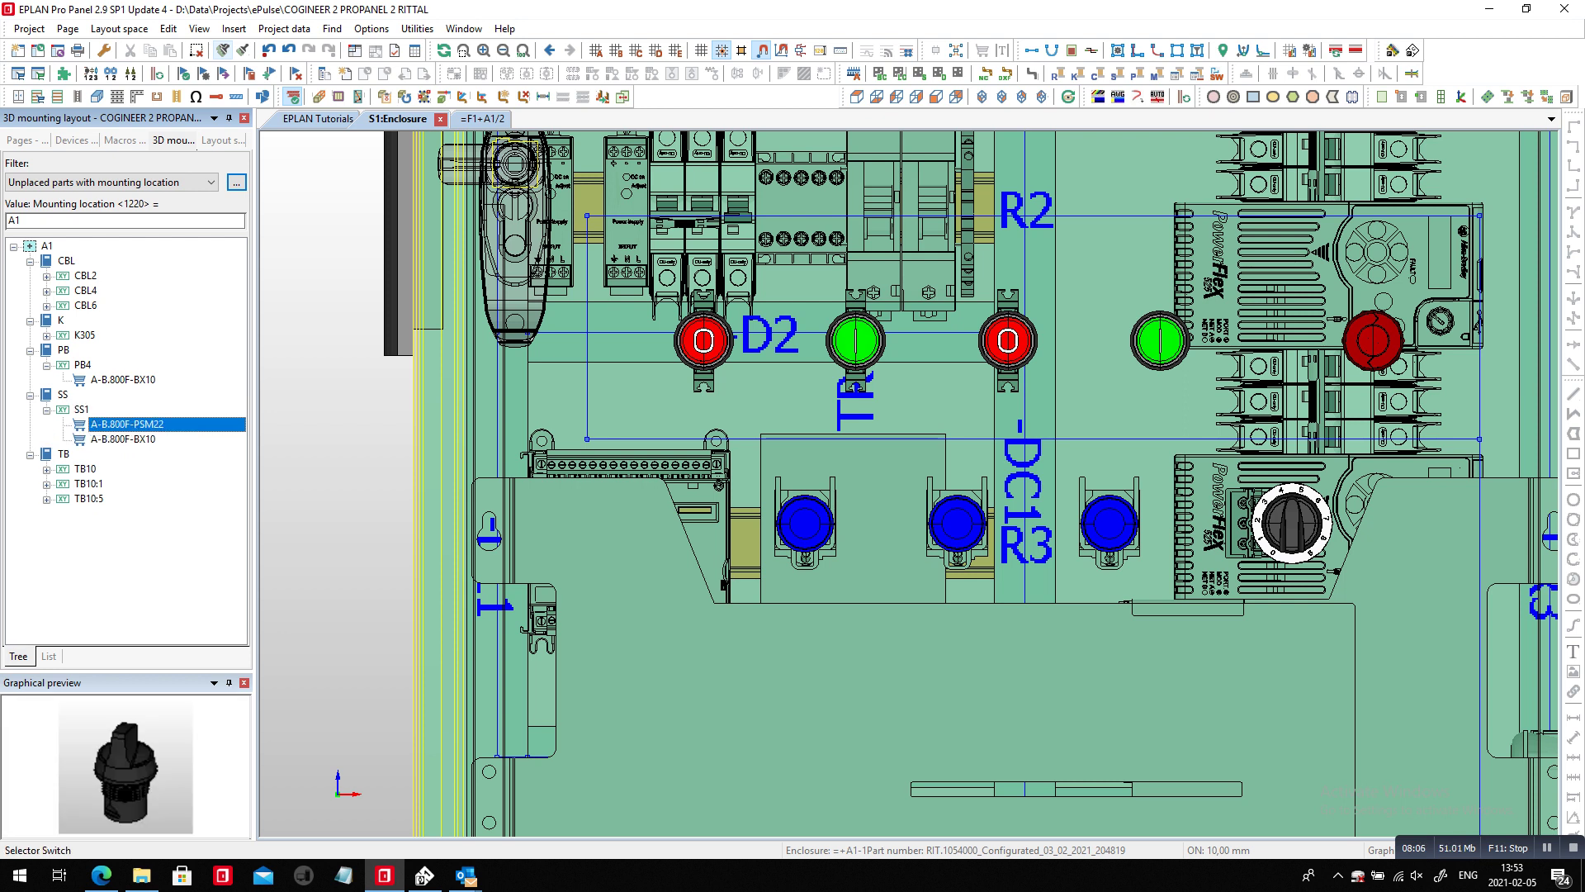
{"action": "left_click_drag", "start_coordinate": [127, 425], "coordinate": [347, 437]}
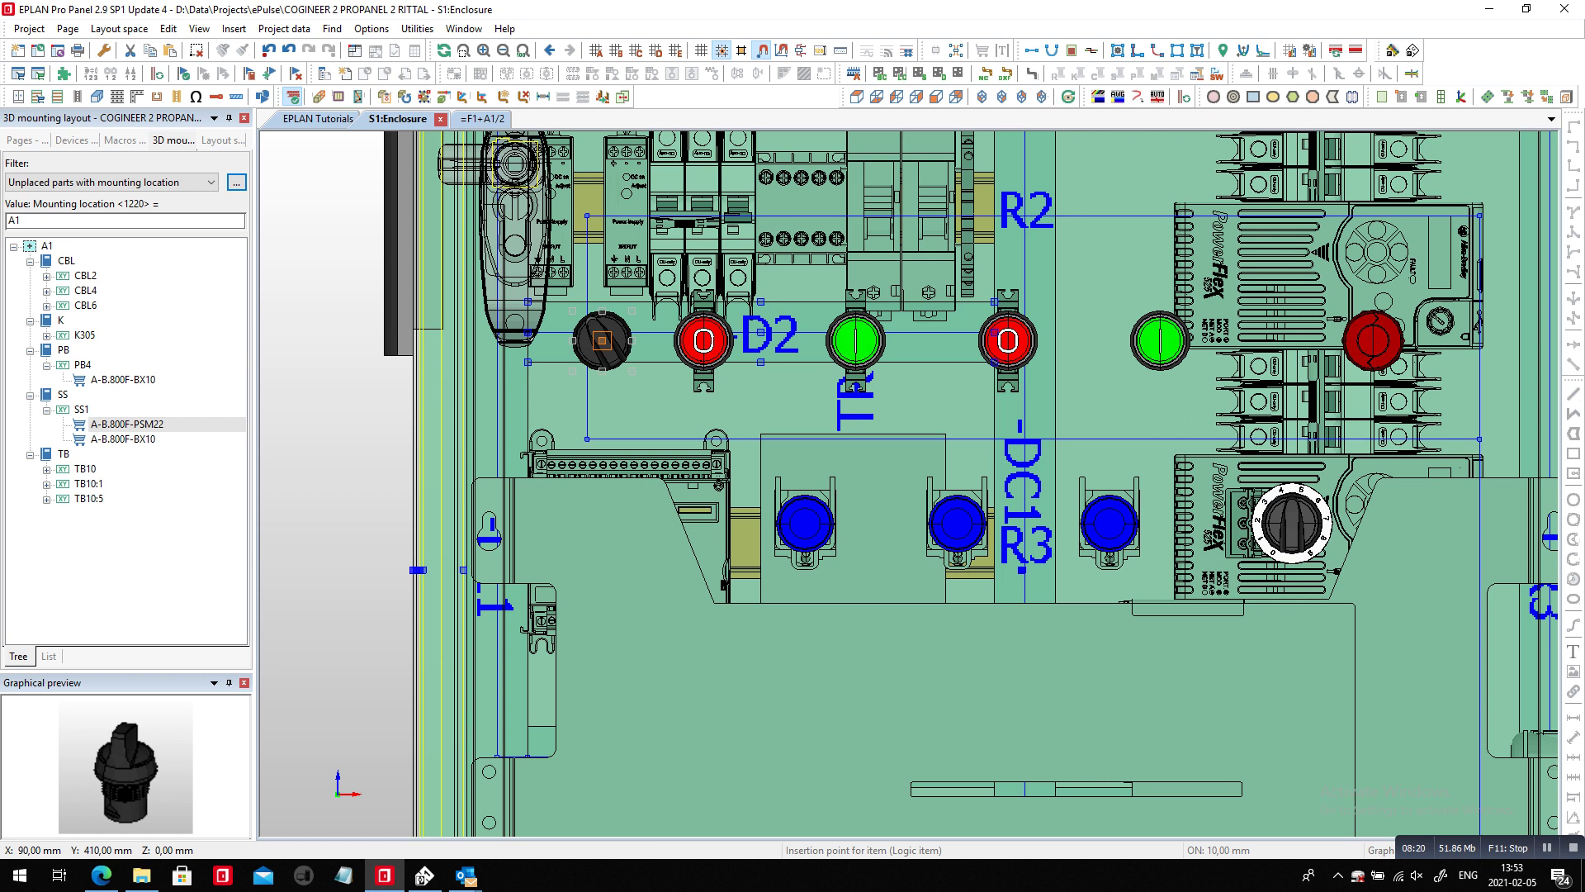
{"action": "left_click", "coordinate": [602, 340]}
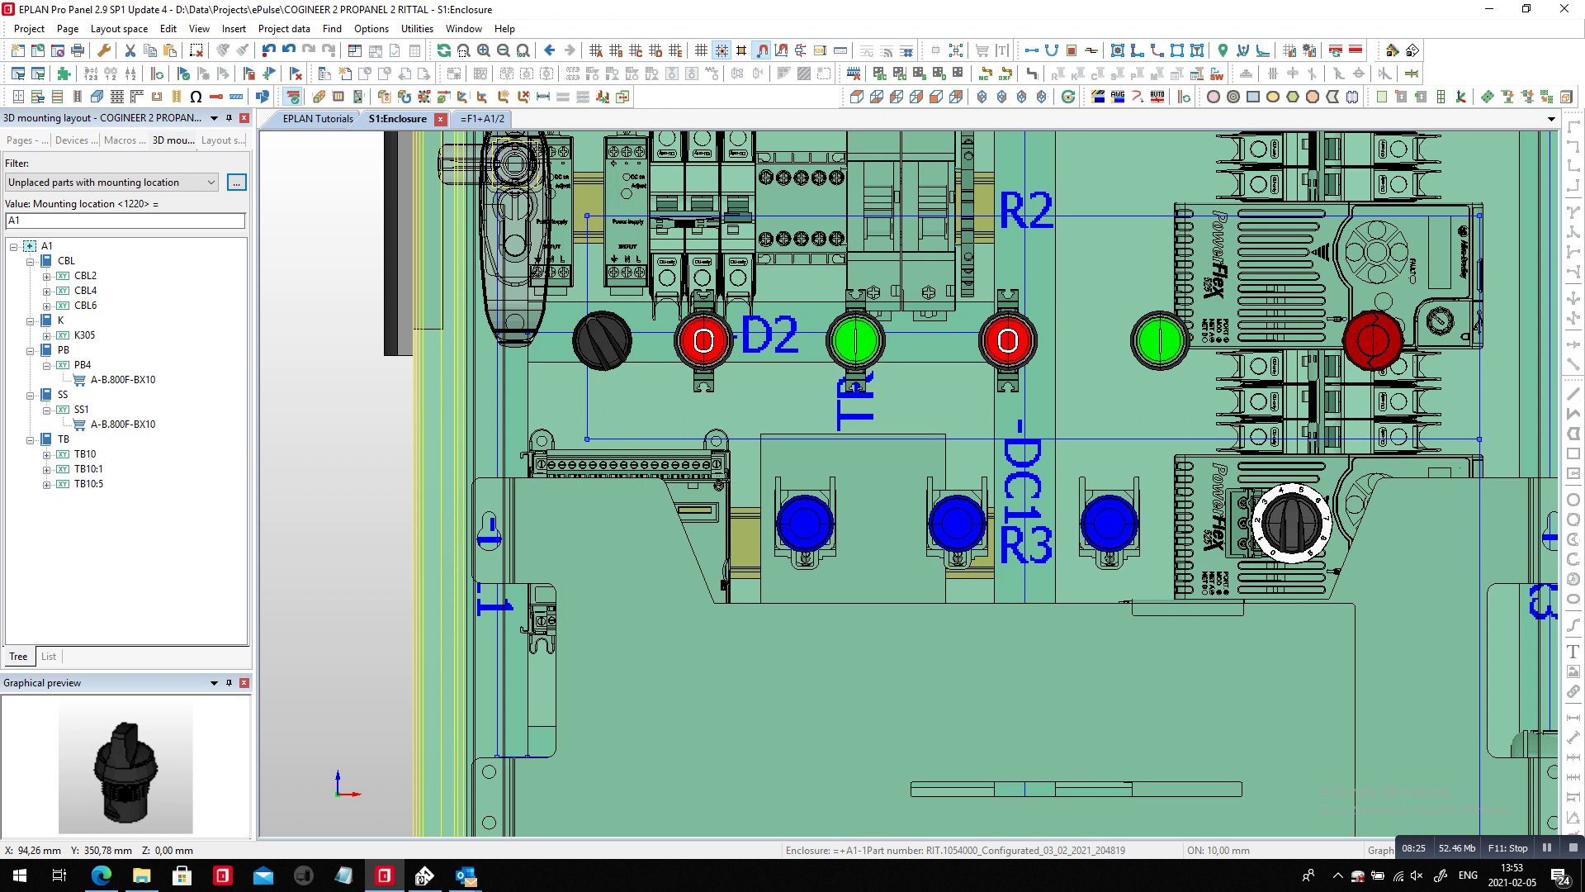
Step: Display S1:Housings and synchronize the selection of pushbutton PB315 to locate it in the layout space structure
{"action": "left_click", "coordinate": [222, 139]}
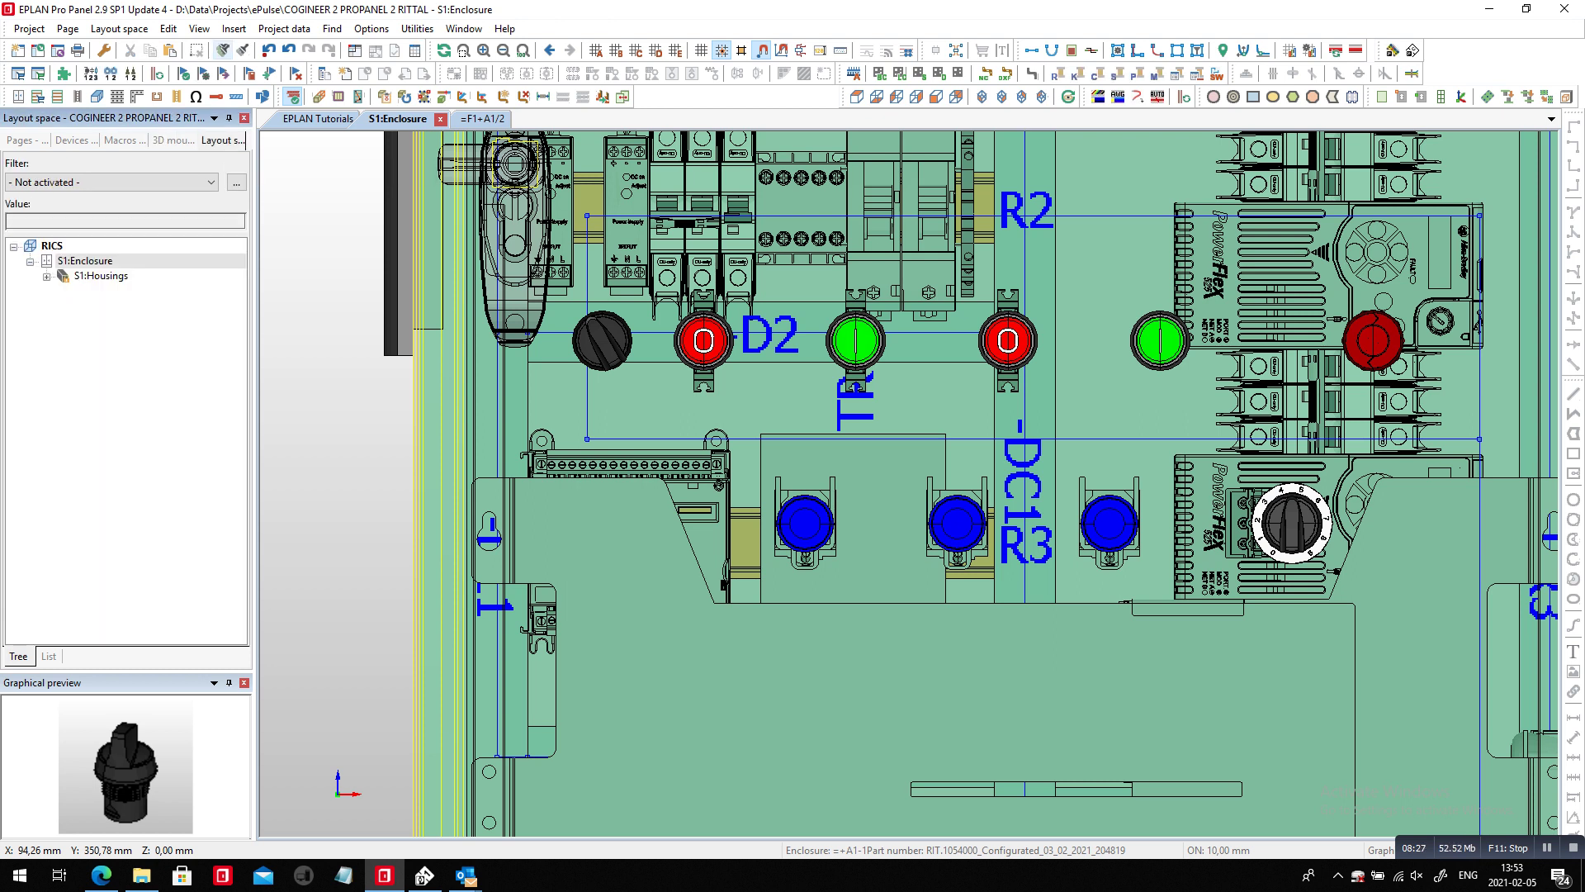
{"action": "double_click", "coordinate": [101, 276]}
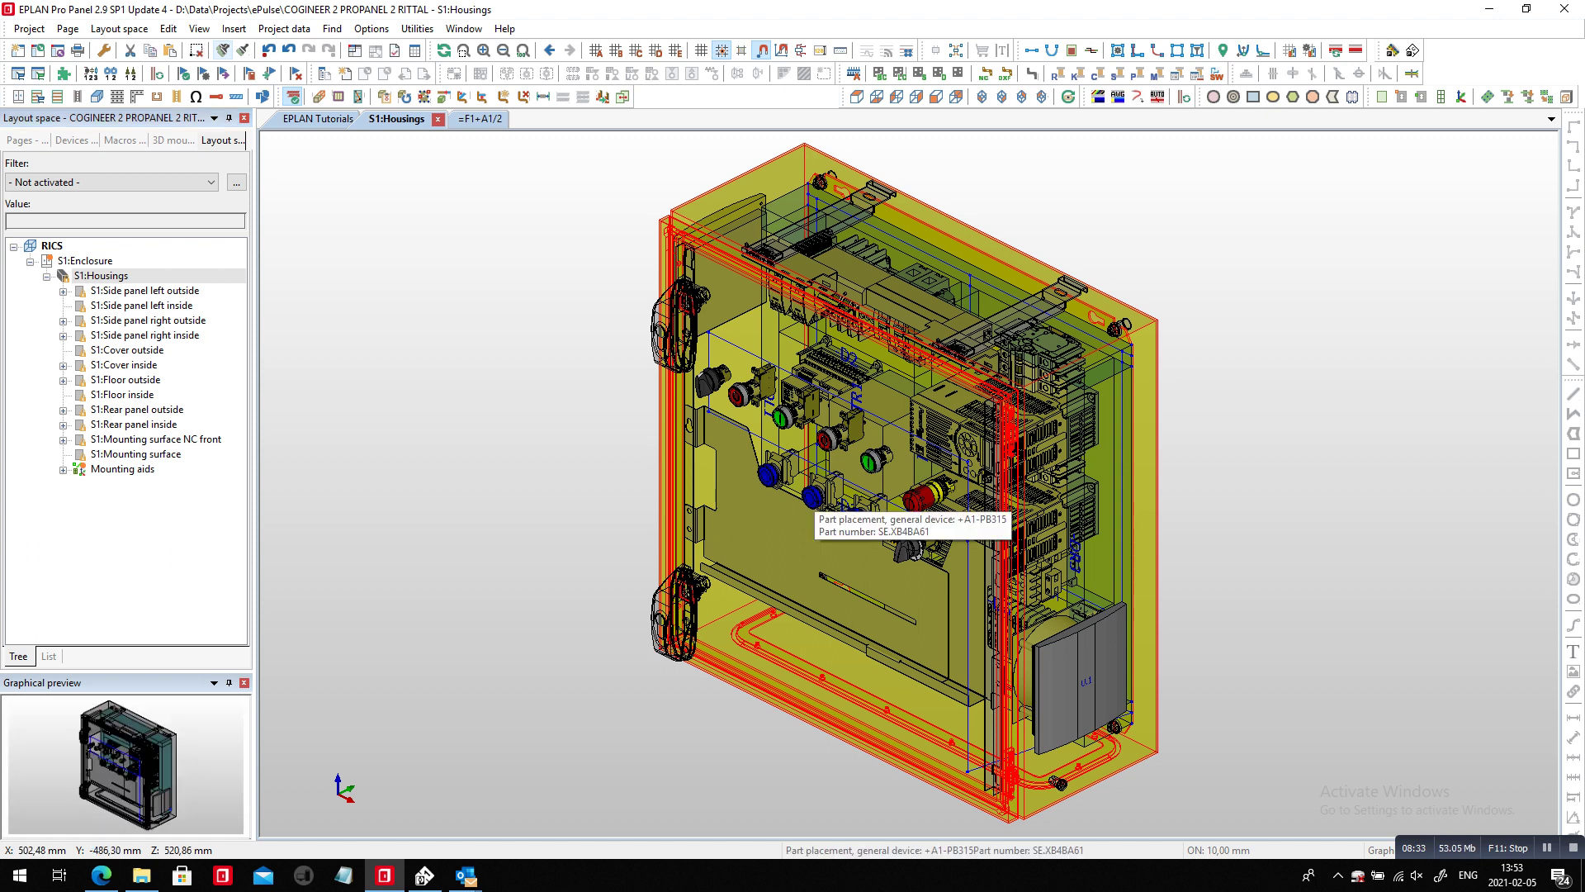
{"action": "right_click", "coordinate": [815, 495]}
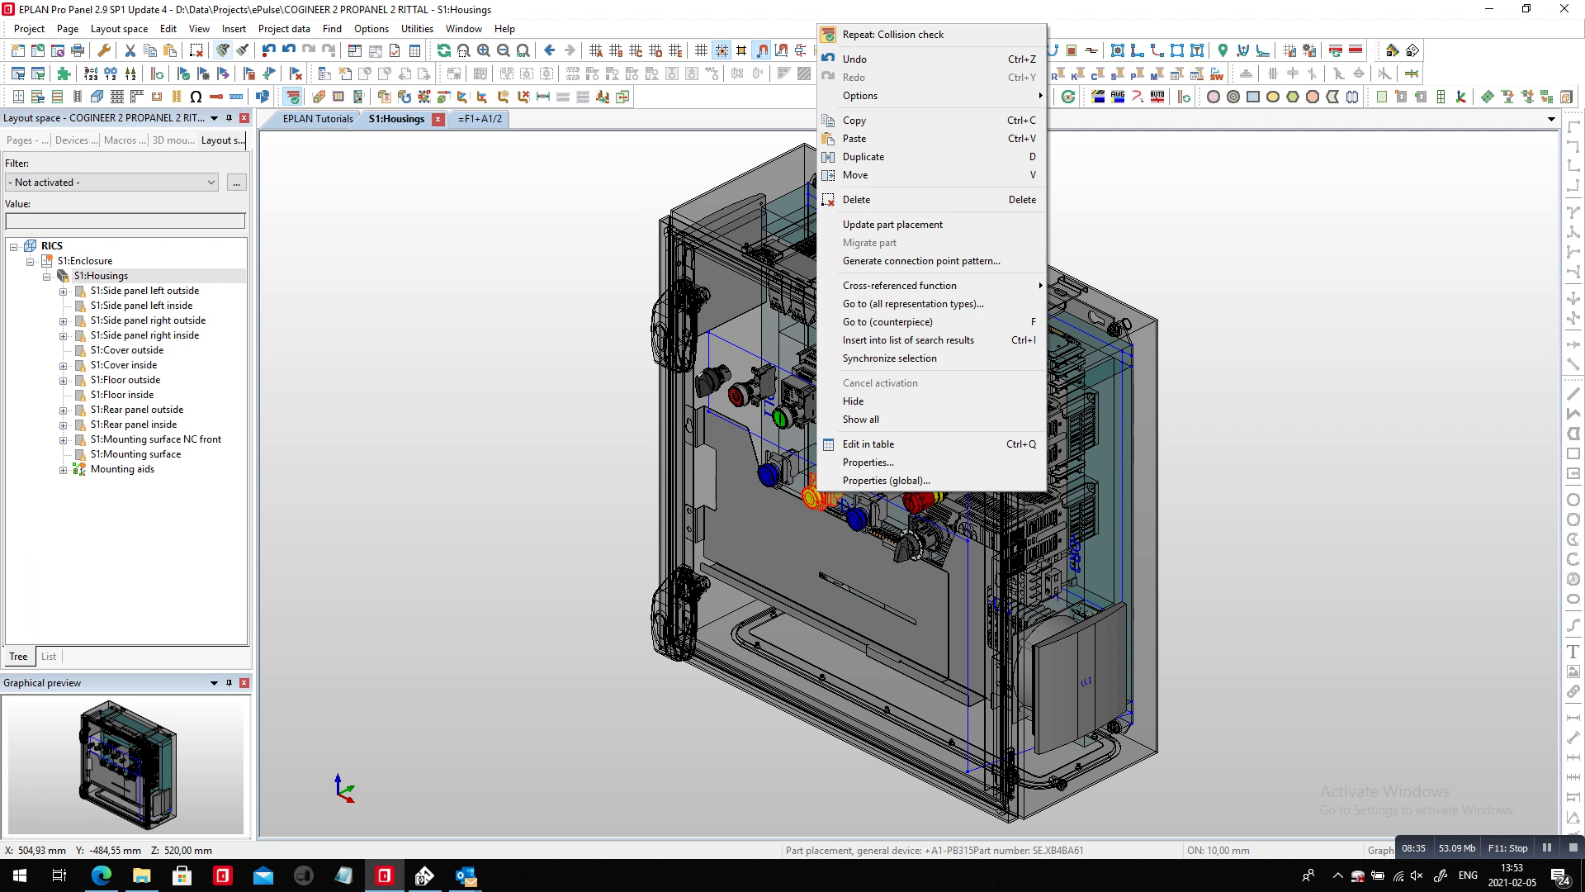
{"action": "left_click", "coordinate": [889, 358]}
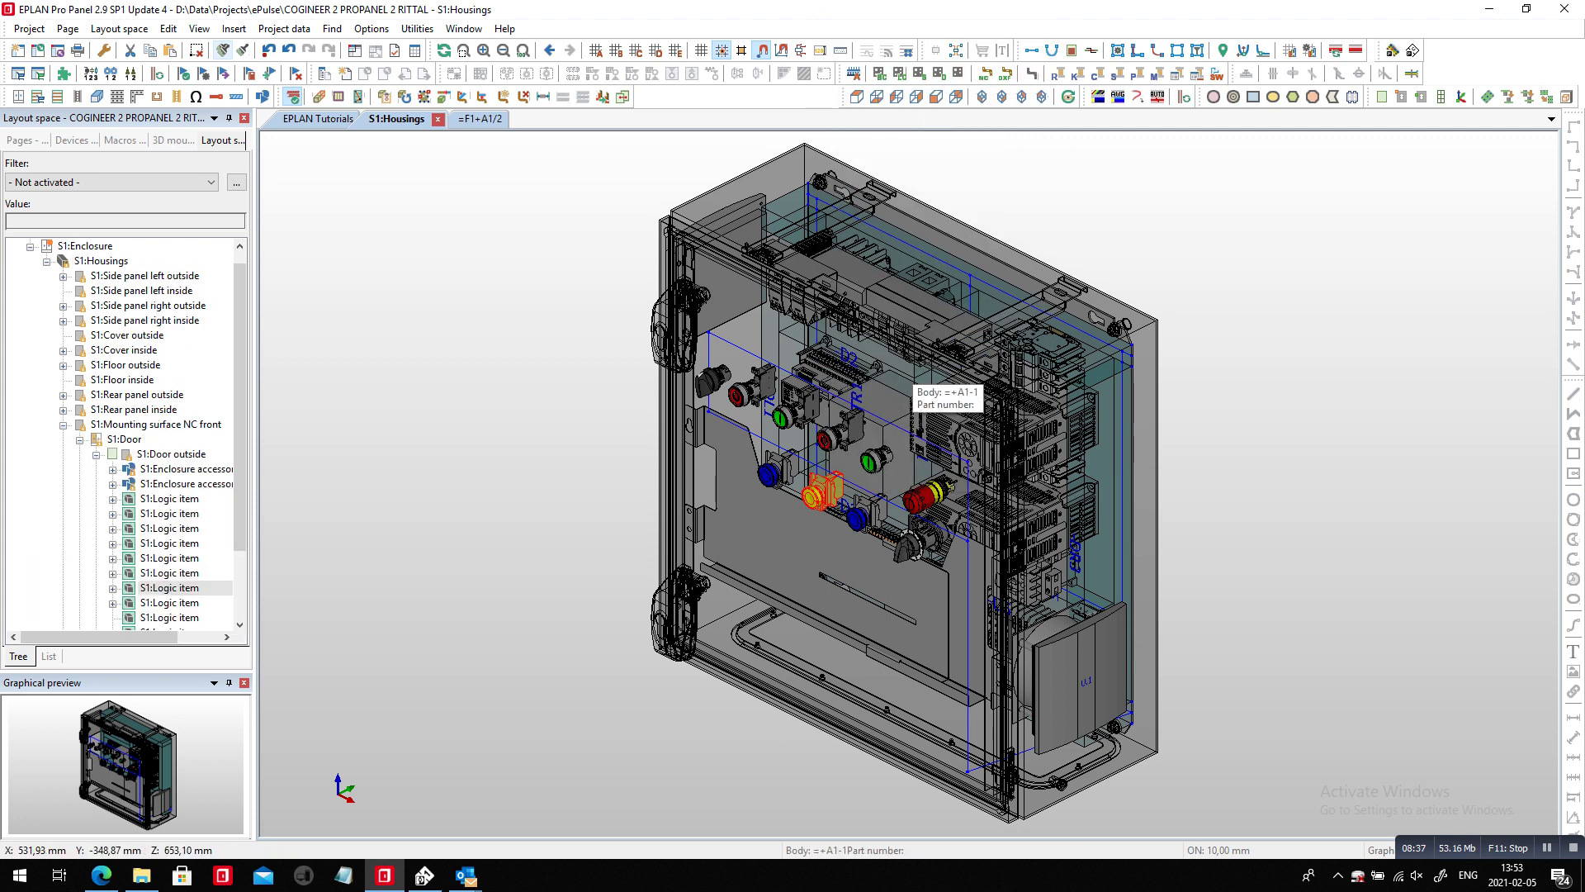
Step: Open the S1:Door inside surface on its own and bring back the list of unplaced A1 parts
{"action": "left_click", "coordinate": [171, 454]}
{"action": "scroll", "coordinate": [172, 454], "scroll_direction": "down", "scroll_amount": 2}
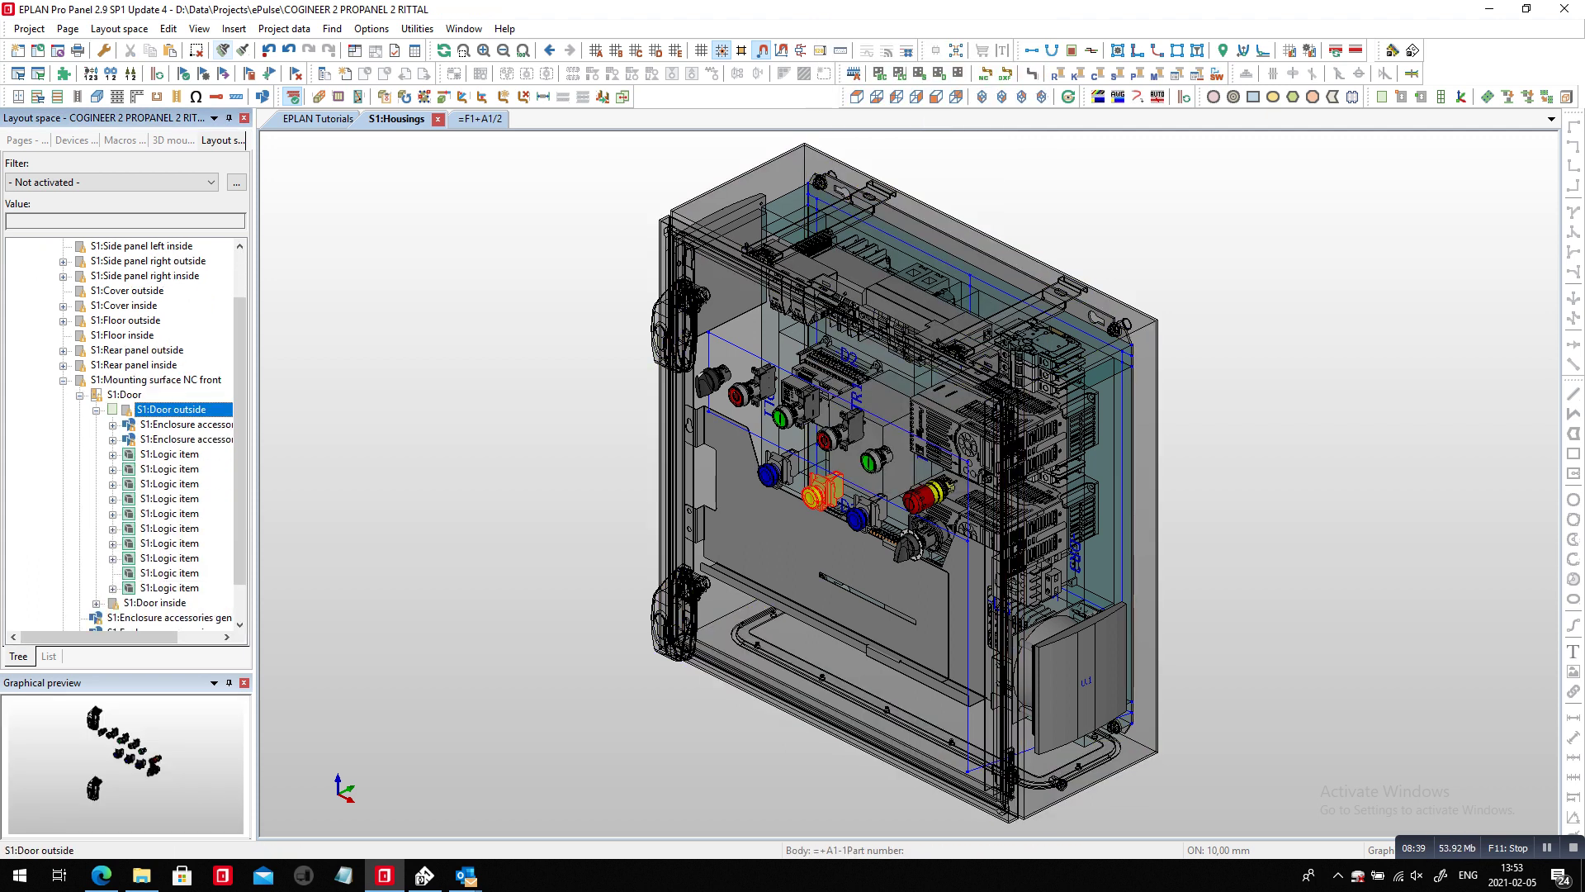
{"action": "left_click", "coordinate": [156, 572]}
{"action": "right_click", "coordinate": [169, 572]}
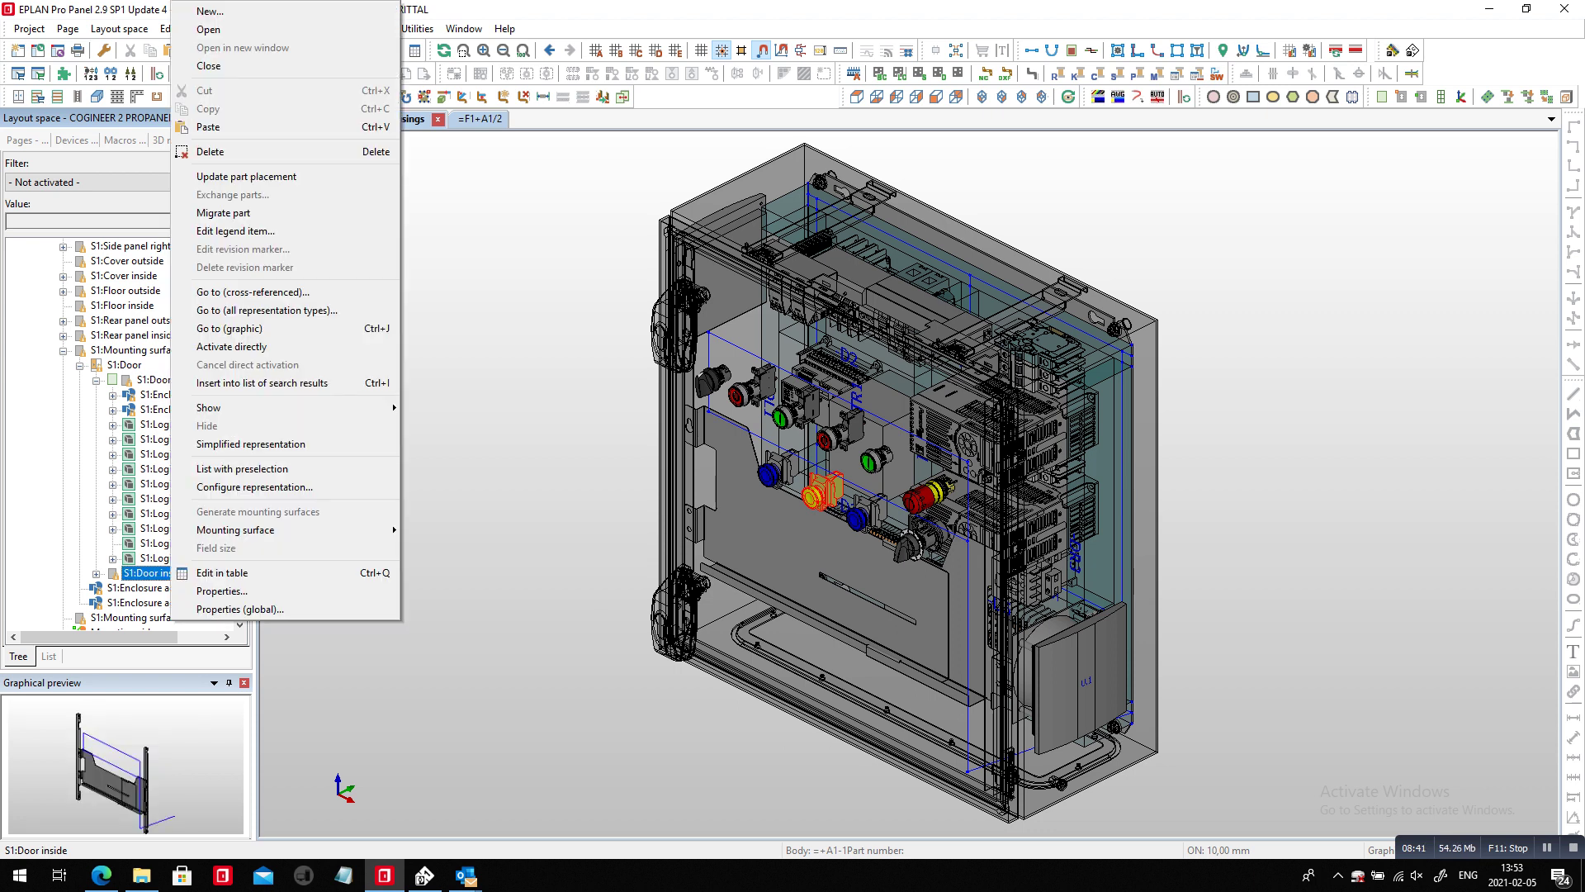
{"action": "left_click", "coordinate": [208, 29]}
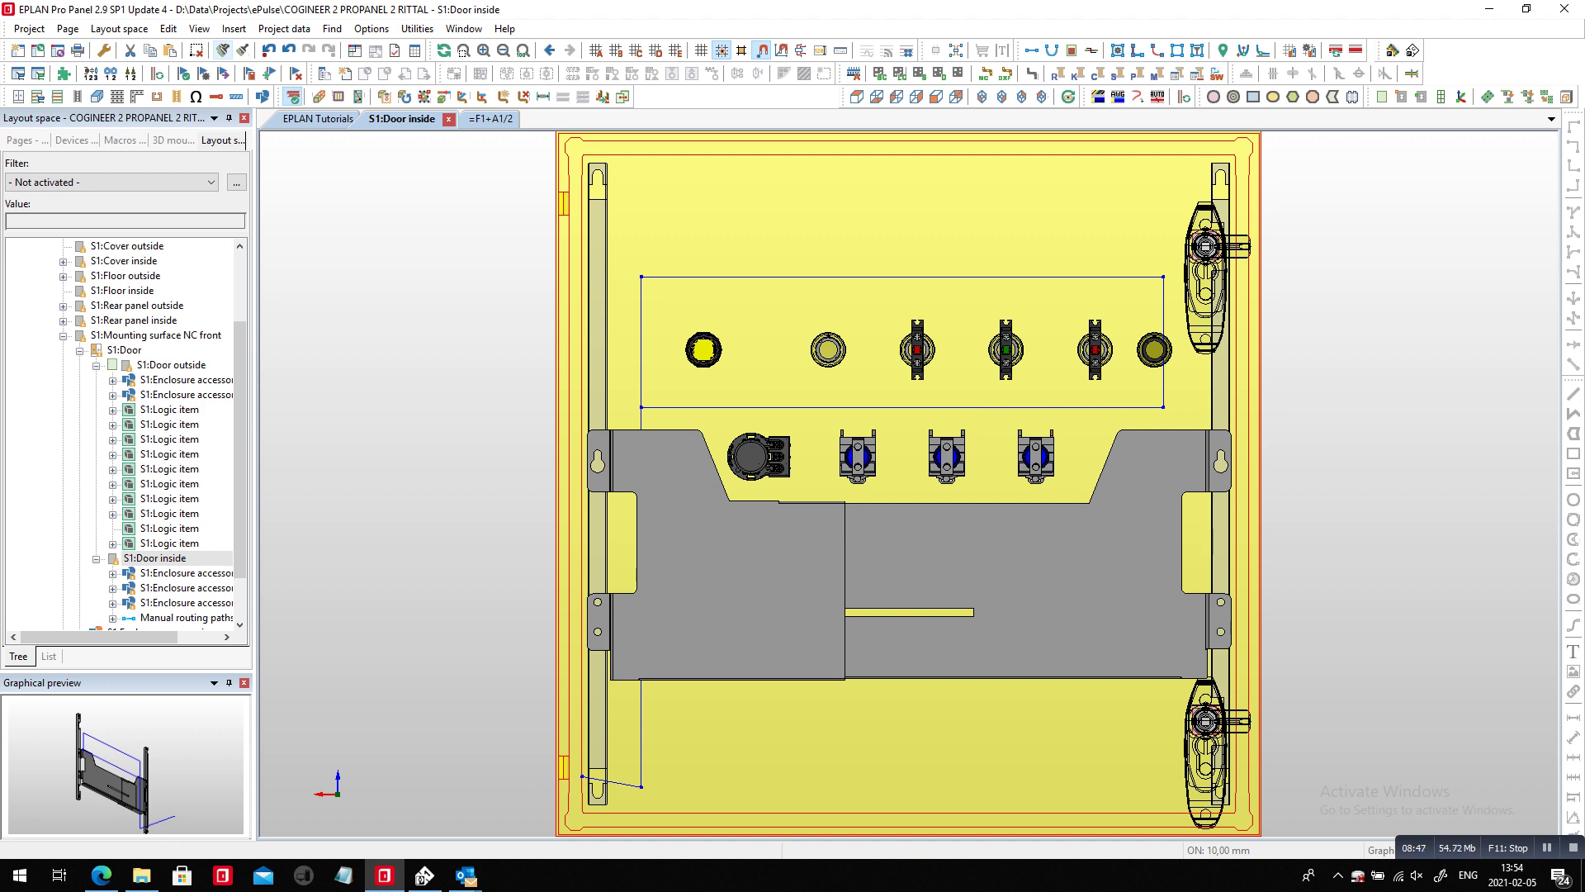
{"action": "left_click", "coordinate": [174, 141]}
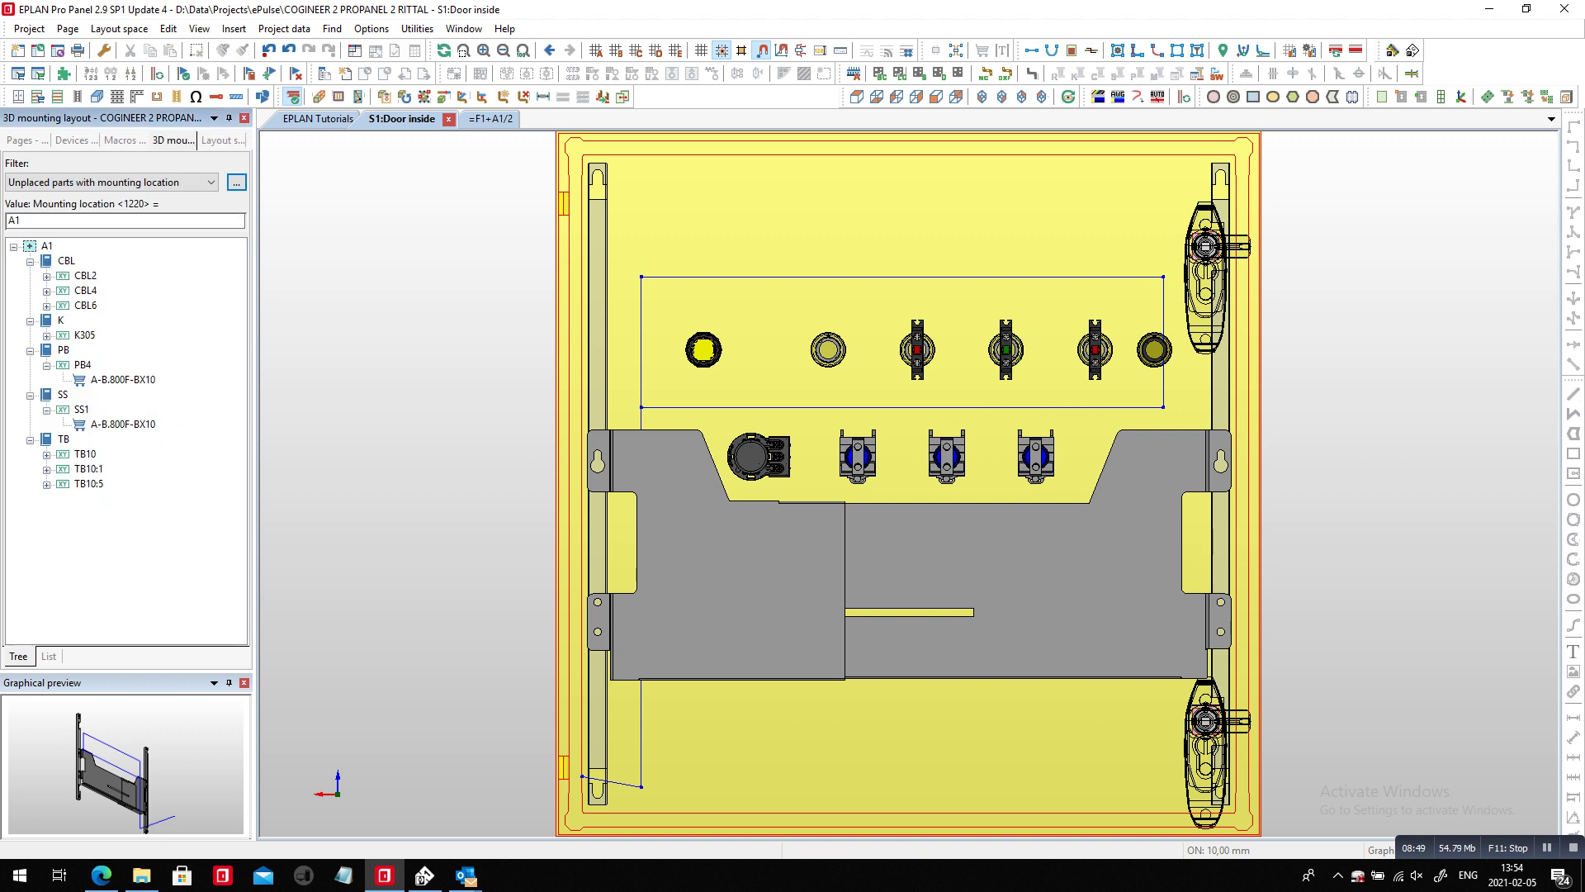
Step: Place contact block A-B.800F-BX10 of PB4 on the LATCH mounting point of its pushbutton inside the door, with collision check switched off
{"action": "left_click_drag", "start_coordinate": [122, 380], "coordinate": [828, 363]}
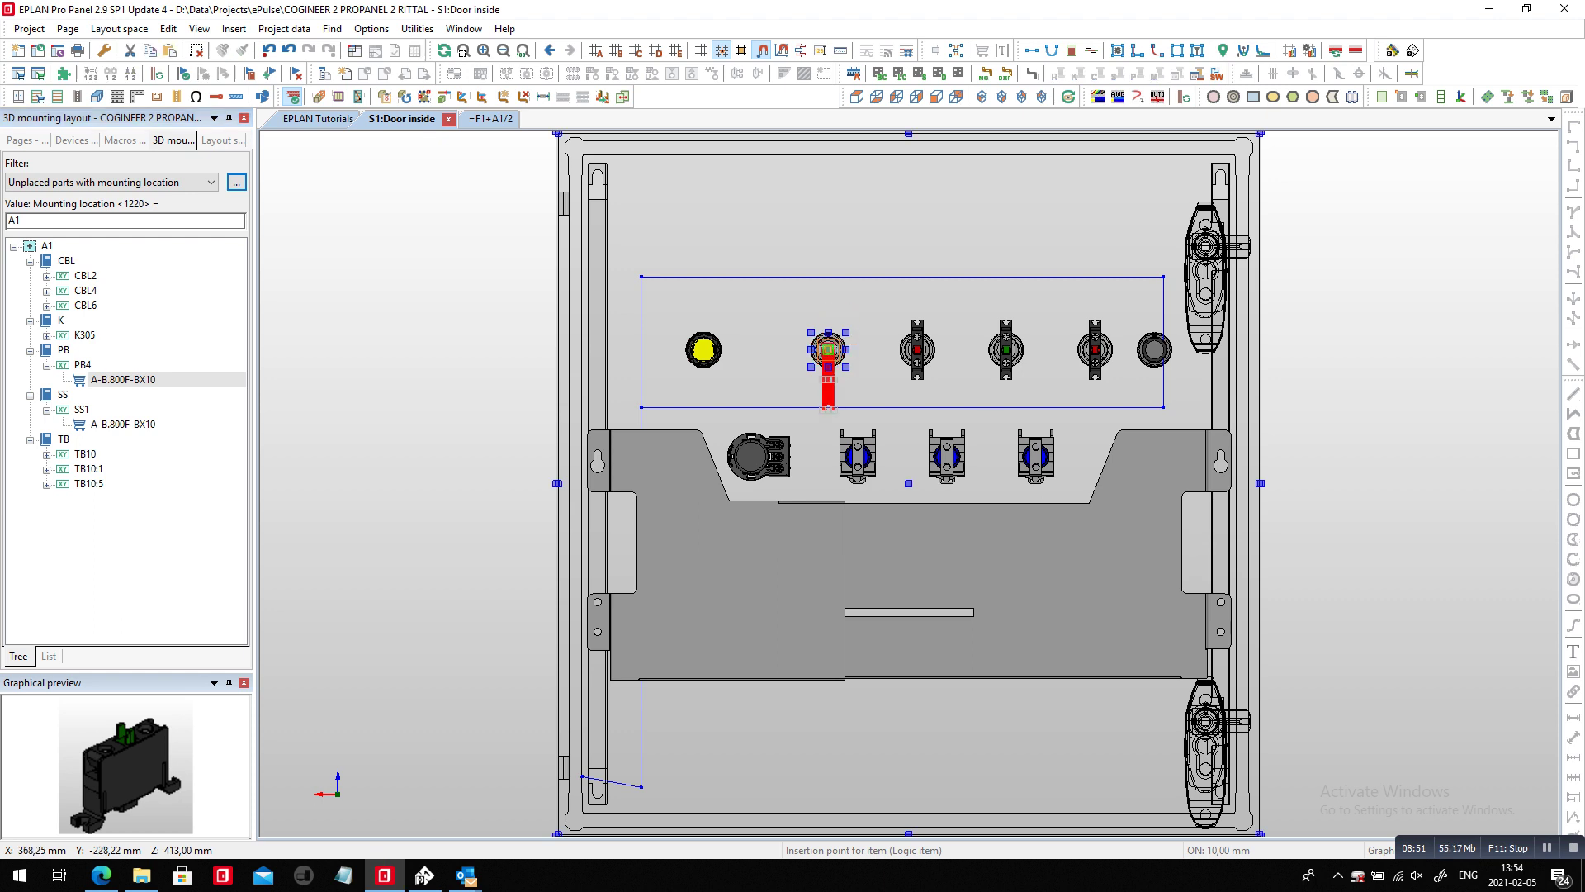
{"action": "scroll", "coordinate": [784, 326], "scroll_direction": "up", "scroll_amount": 5}
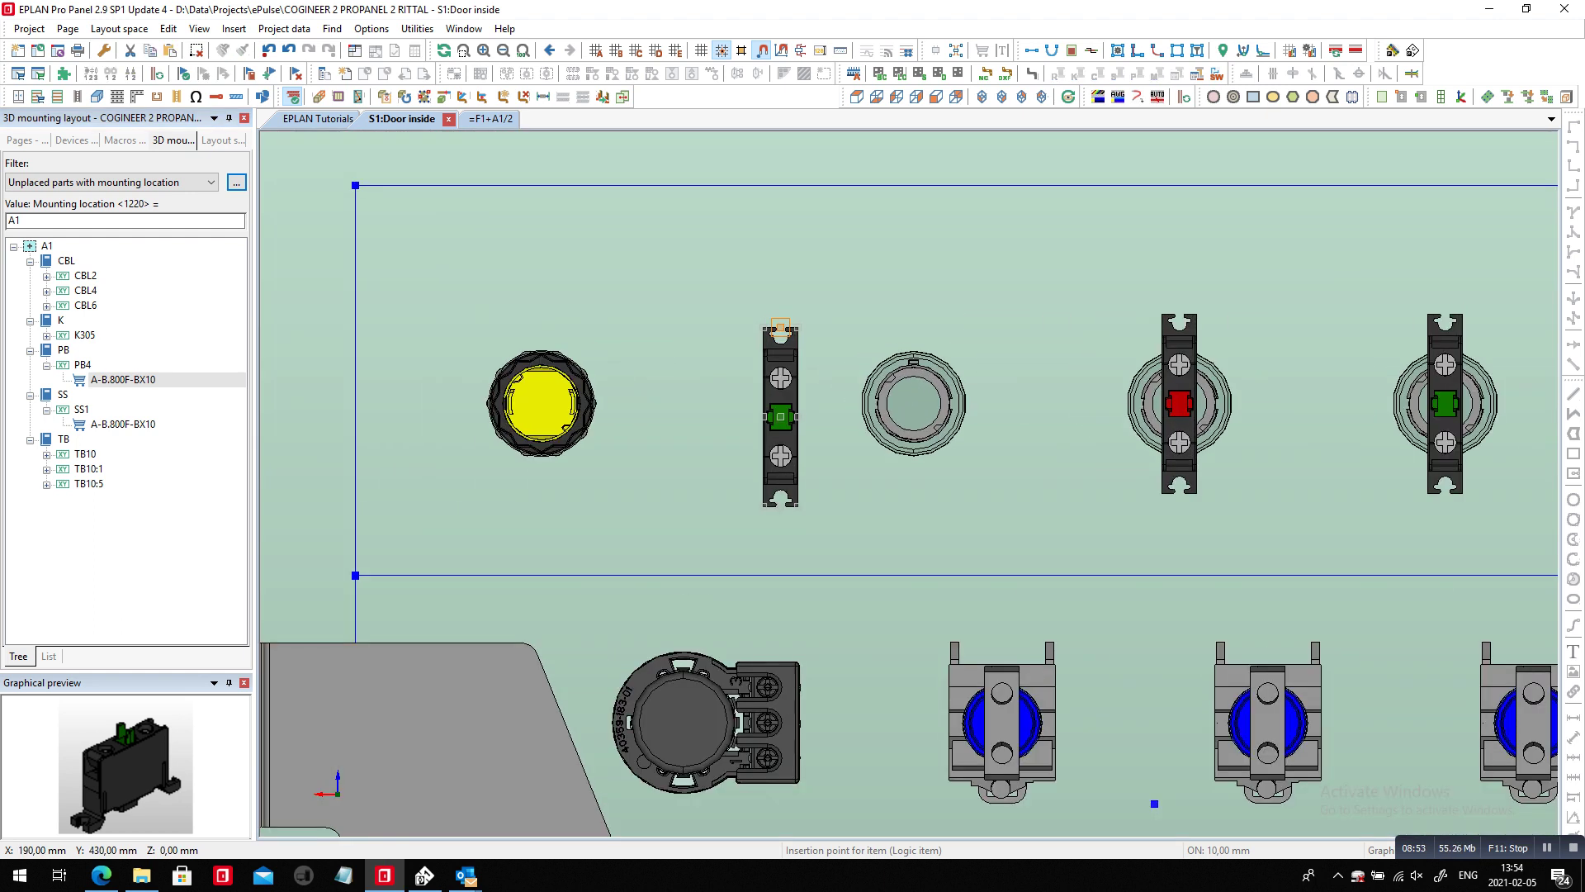
{"action": "key", "text": "a"}
{"action": "key", "text": "a"}
{"action": "key", "text": "a"}
{"action": "key", "text": "a"}
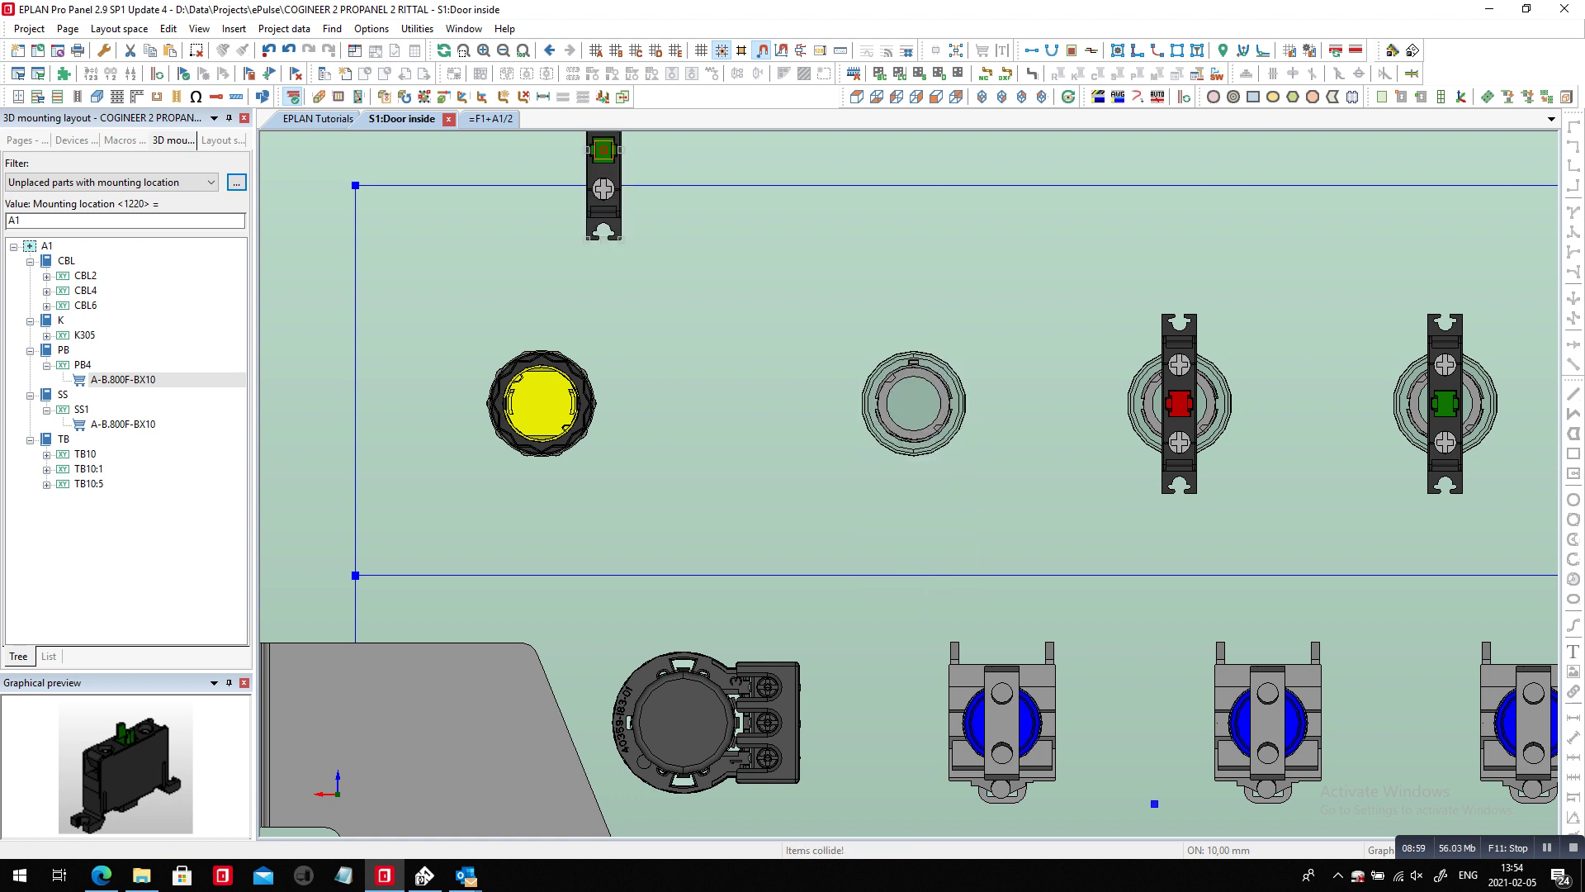
{"action": "left_click", "coordinate": [417, 28]}
{"action": "mouse_move", "coordinate": [372, 28]}
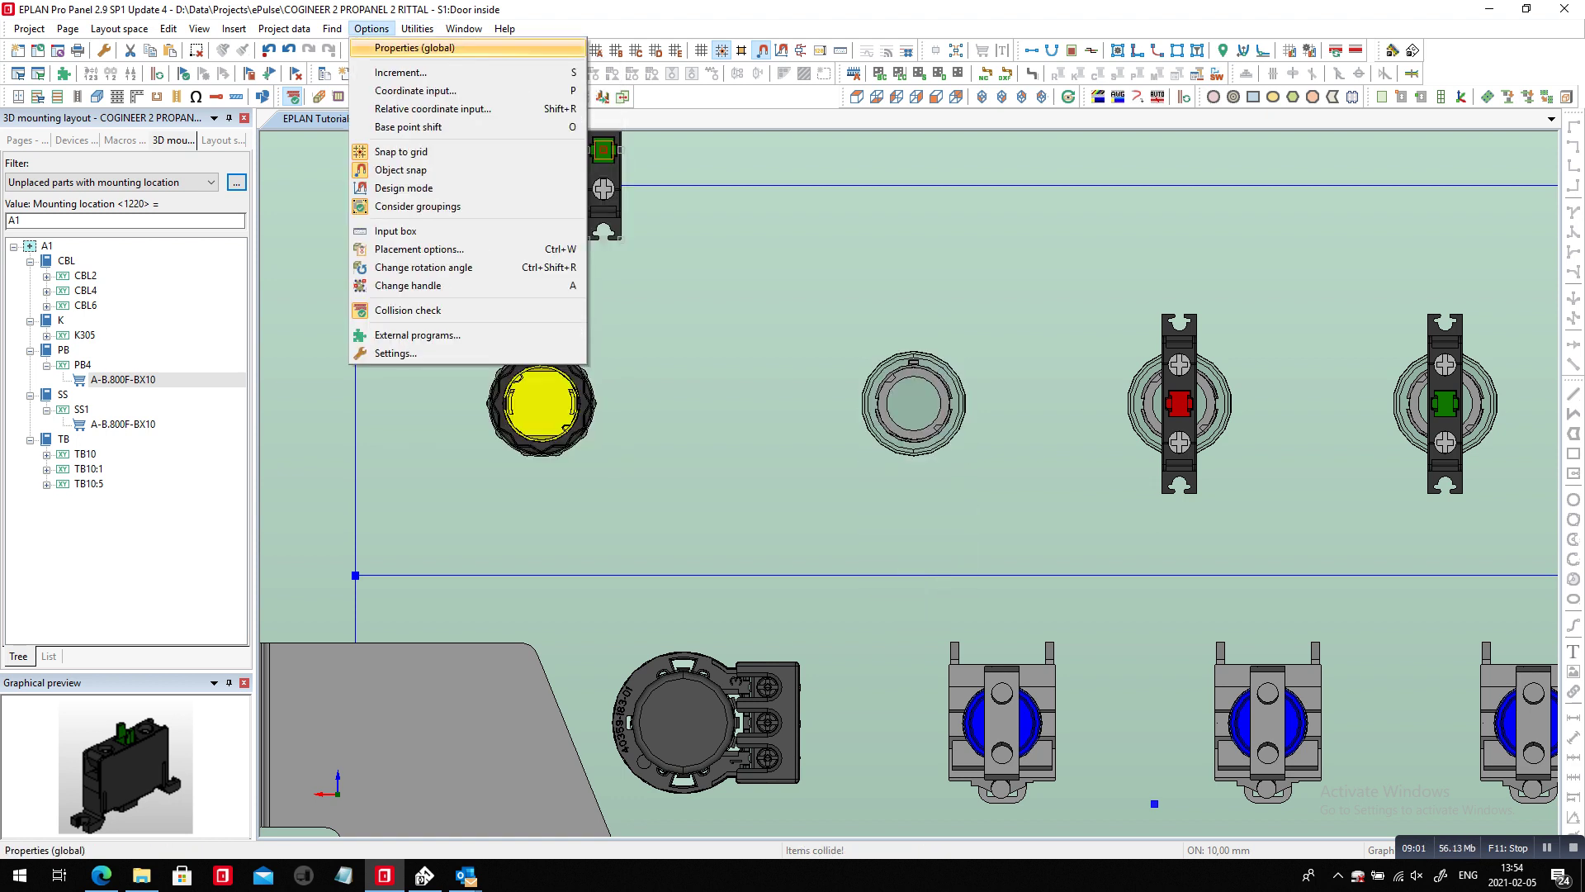
{"action": "left_click", "coordinate": [408, 309]}
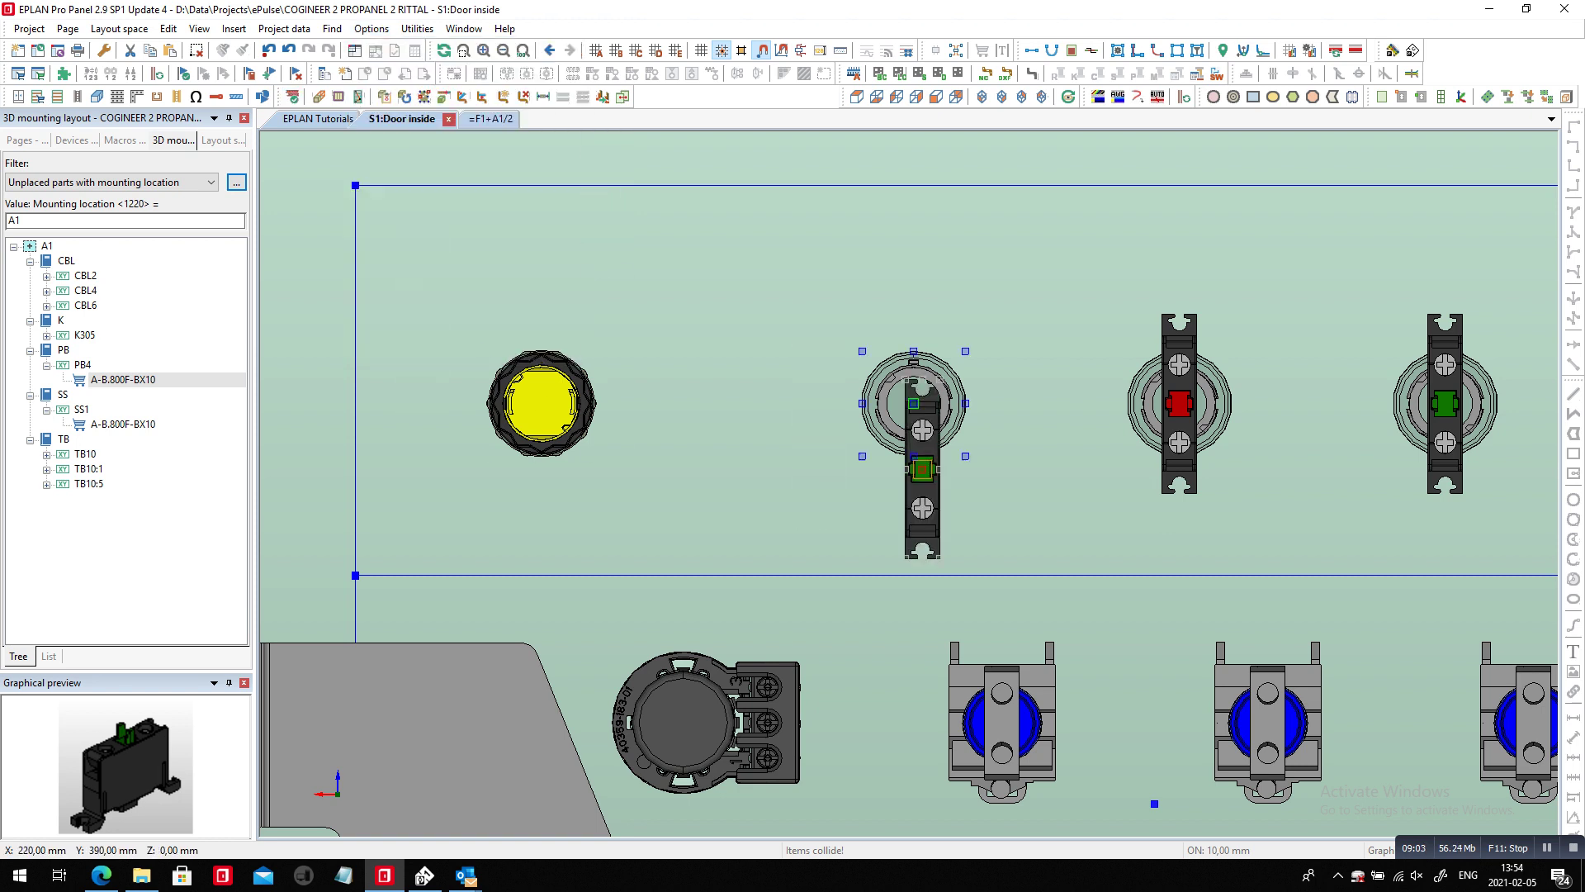
{"action": "left_click", "coordinate": [913, 403]}
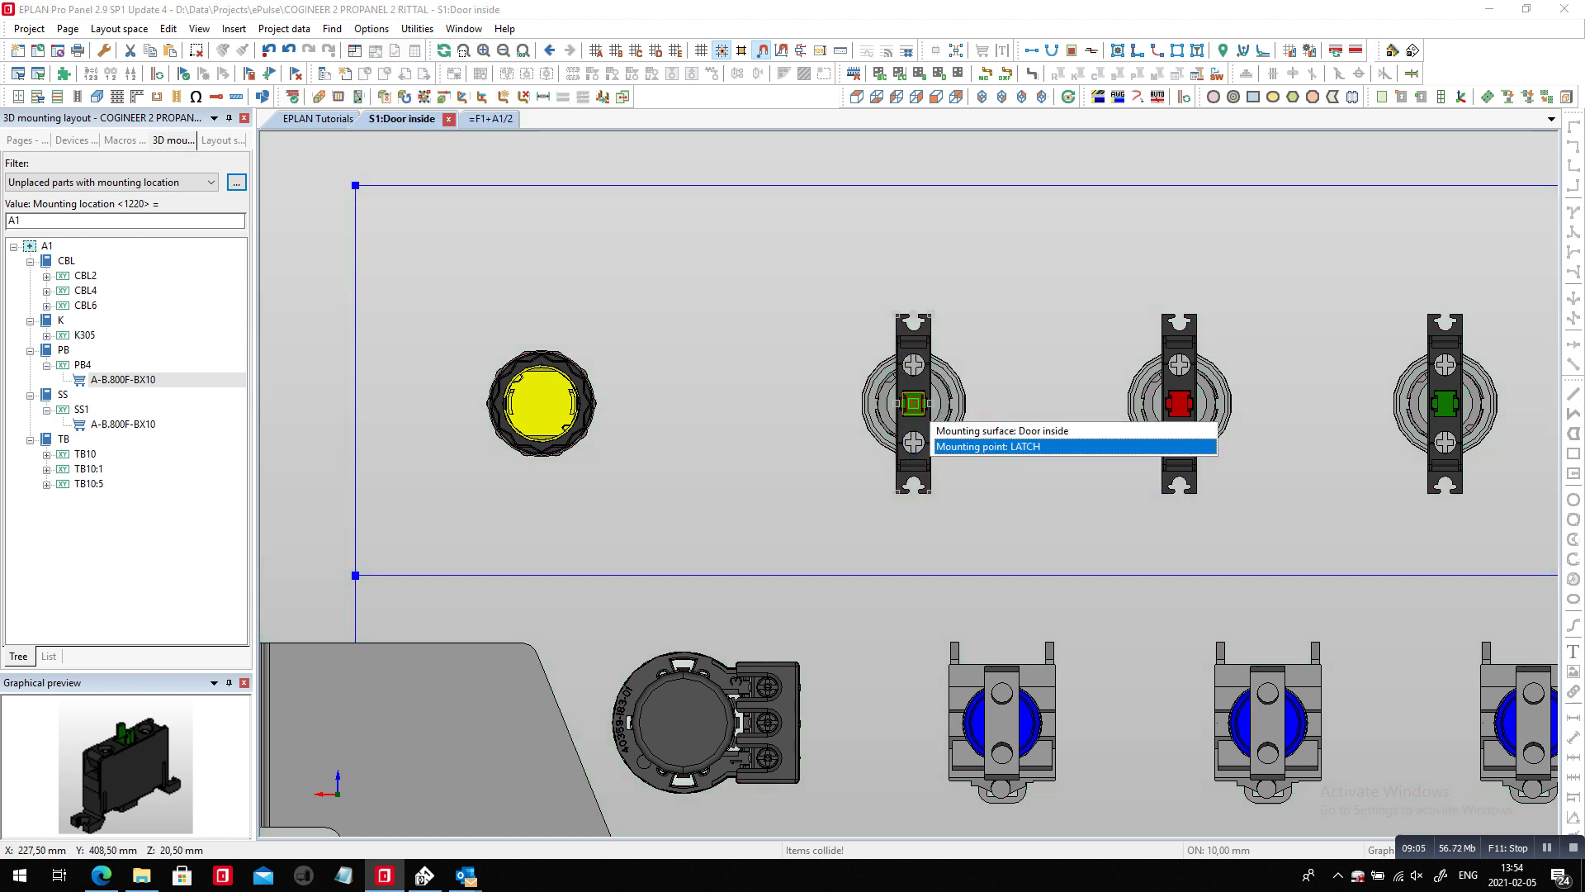
{"action": "left_click", "coordinate": [913, 403]}
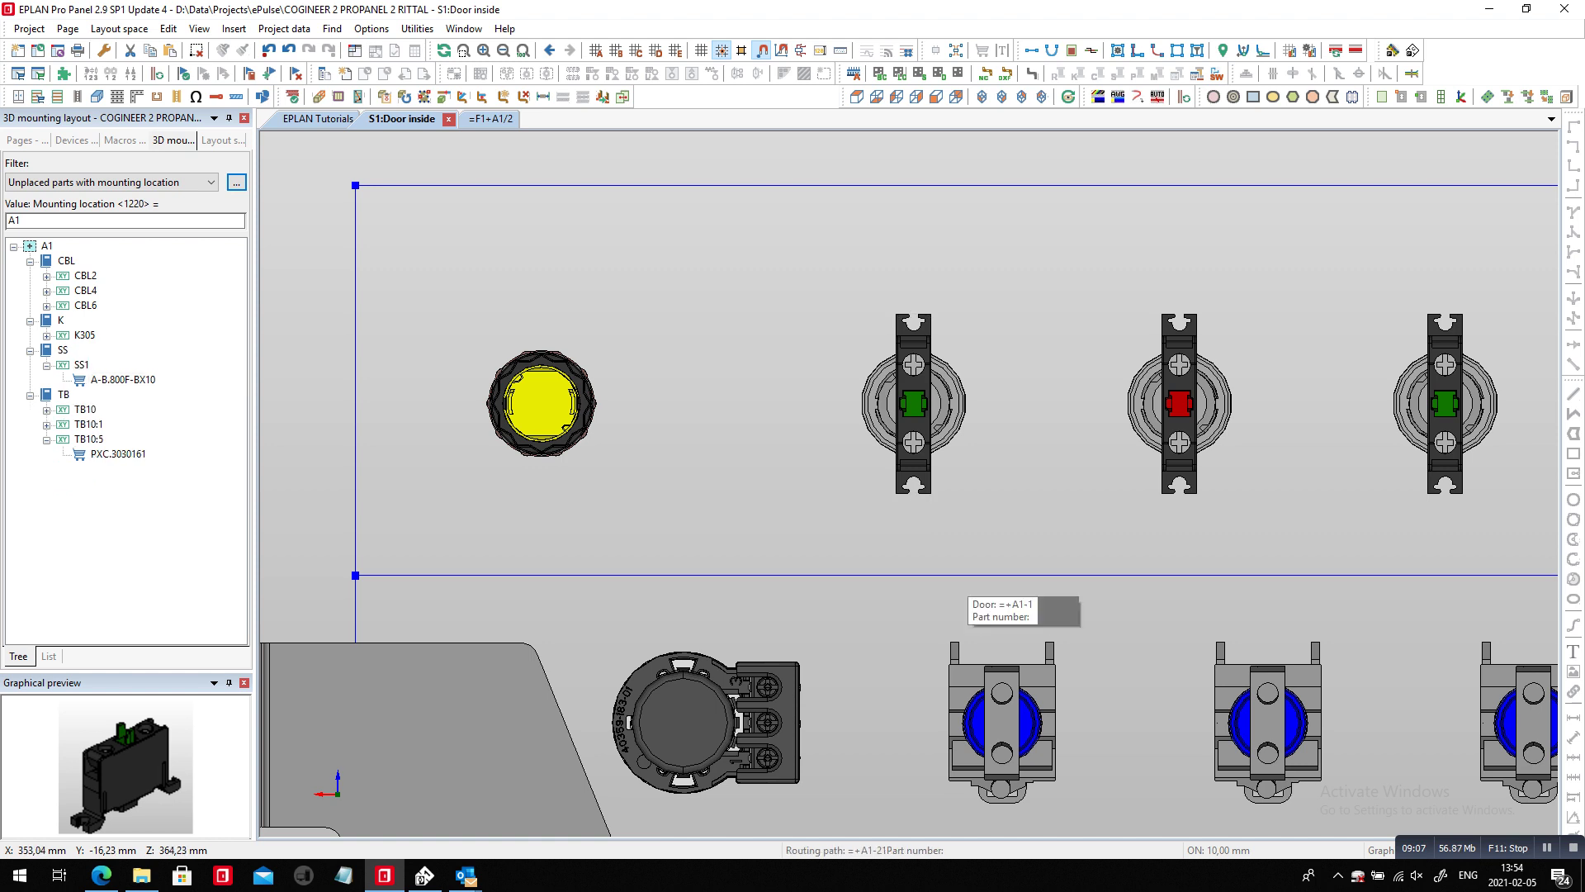
Step: Place contact block A-B.800F-BX10 of SS1 by its centre handle on the LATCH mounting point of the selector switch inside the door
{"action": "left_click", "coordinate": [123, 380]}
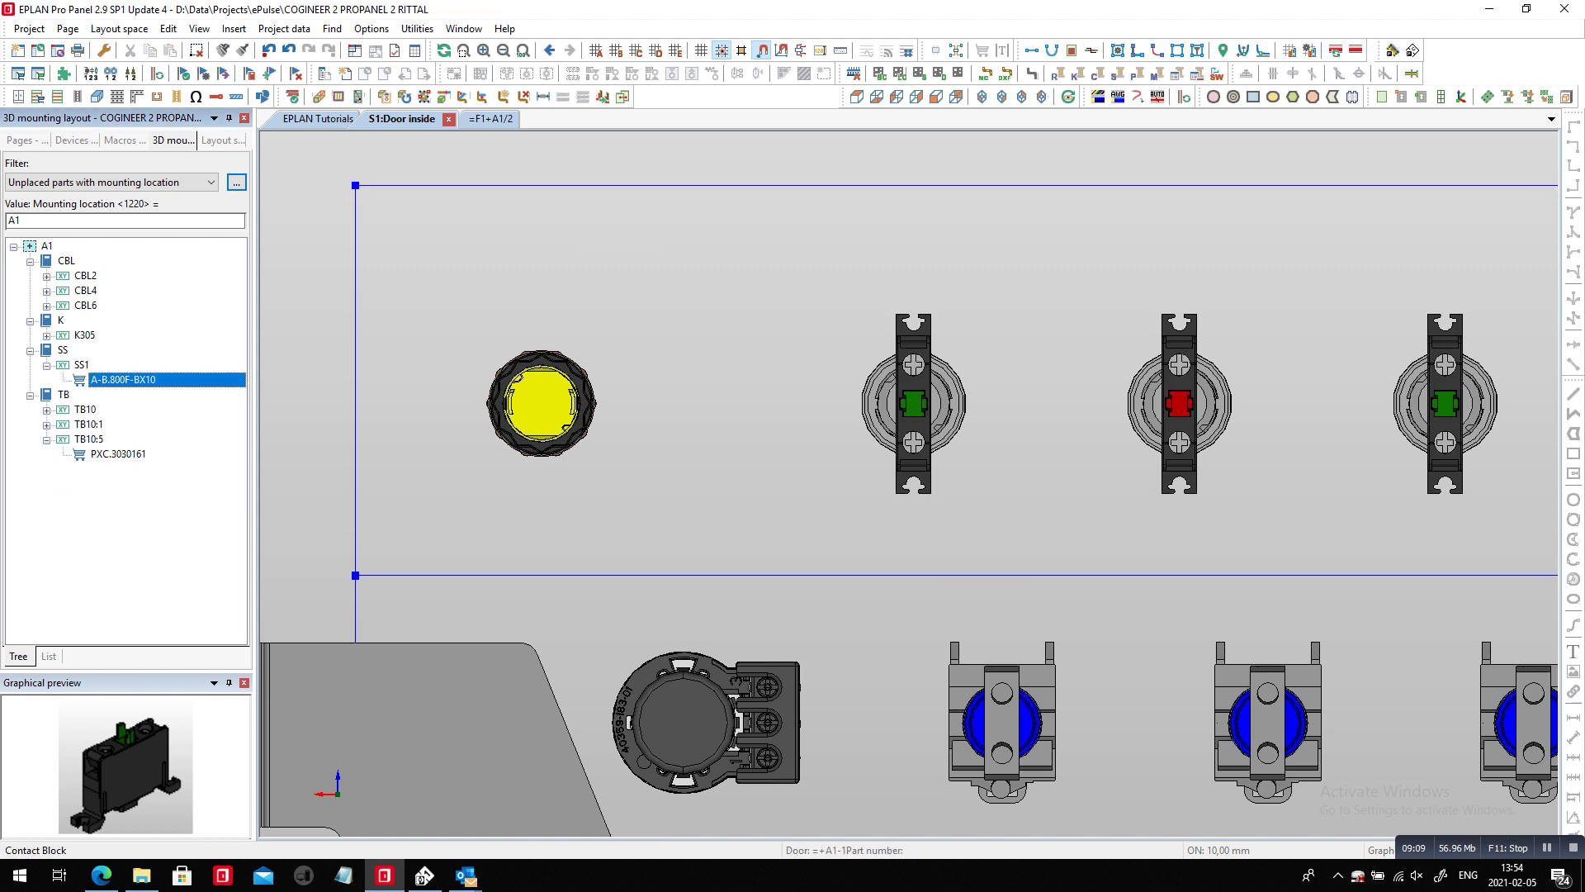
{"action": "scroll", "coordinate": [380, 388], "scroll_direction": "down", "scroll_amount": 2}
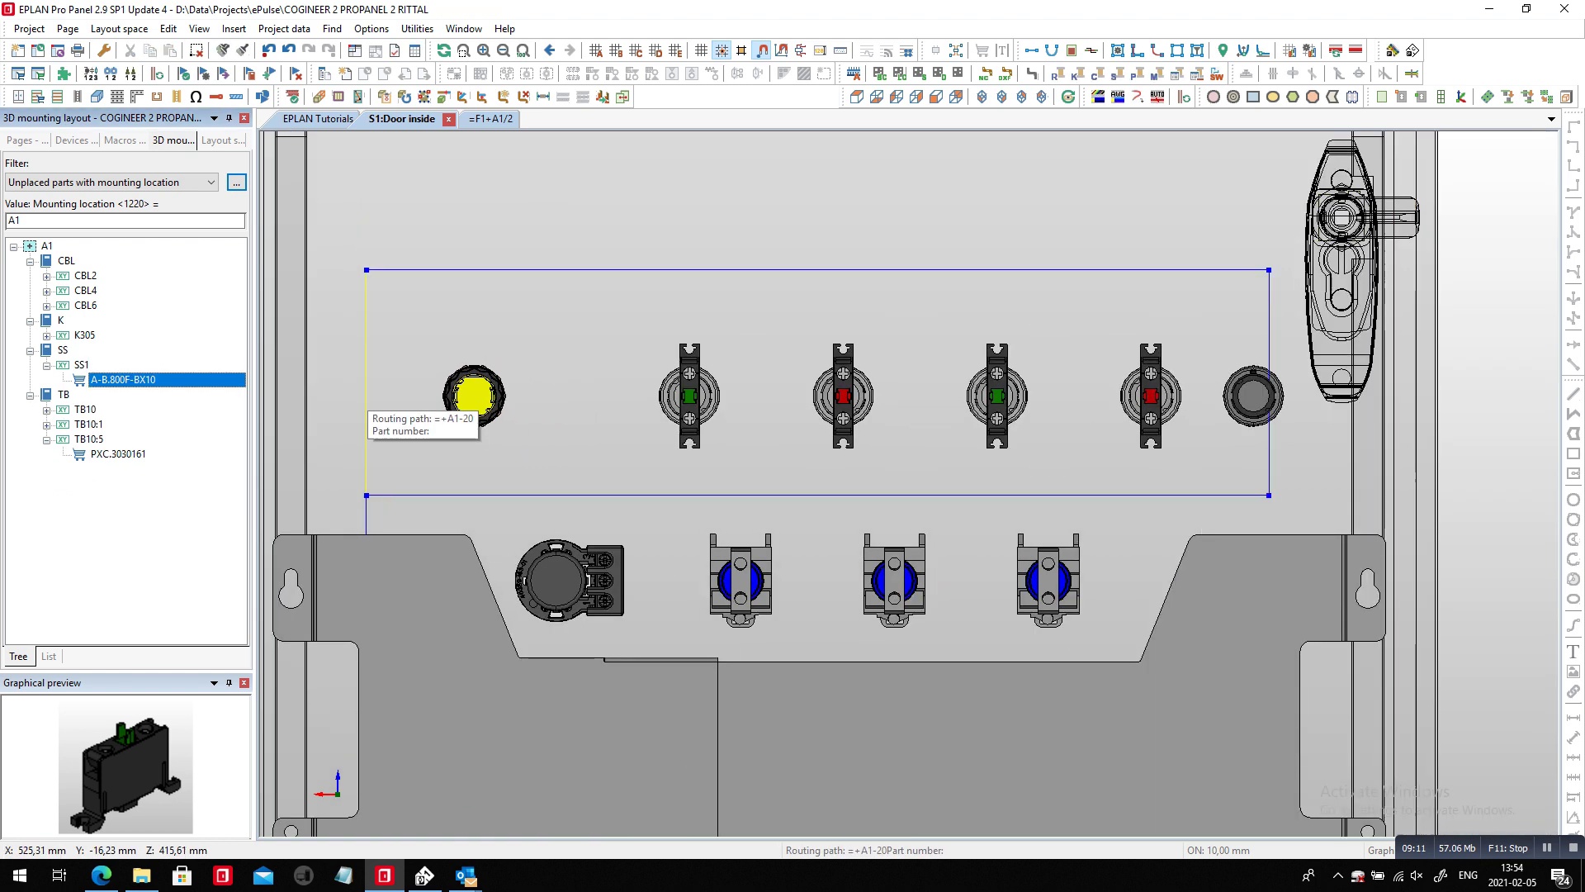
{"action": "left_click_drag", "start_coordinate": [123, 380], "coordinate": [330, 388]}
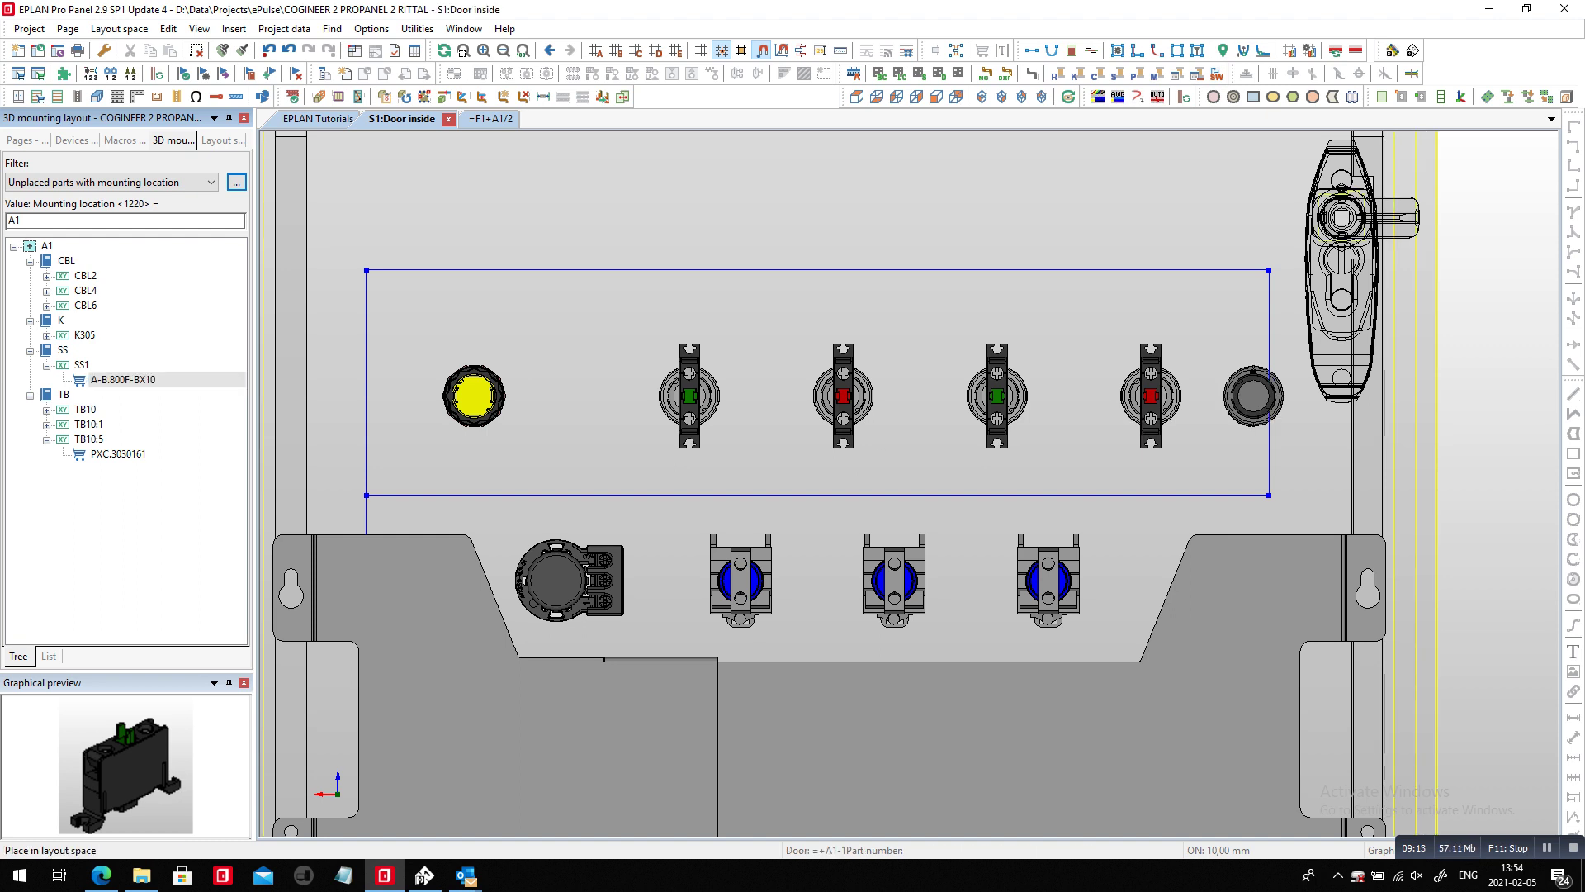
{"action": "scroll", "coordinate": [1262, 388], "scroll_direction": "up", "scroll_amount": 2}
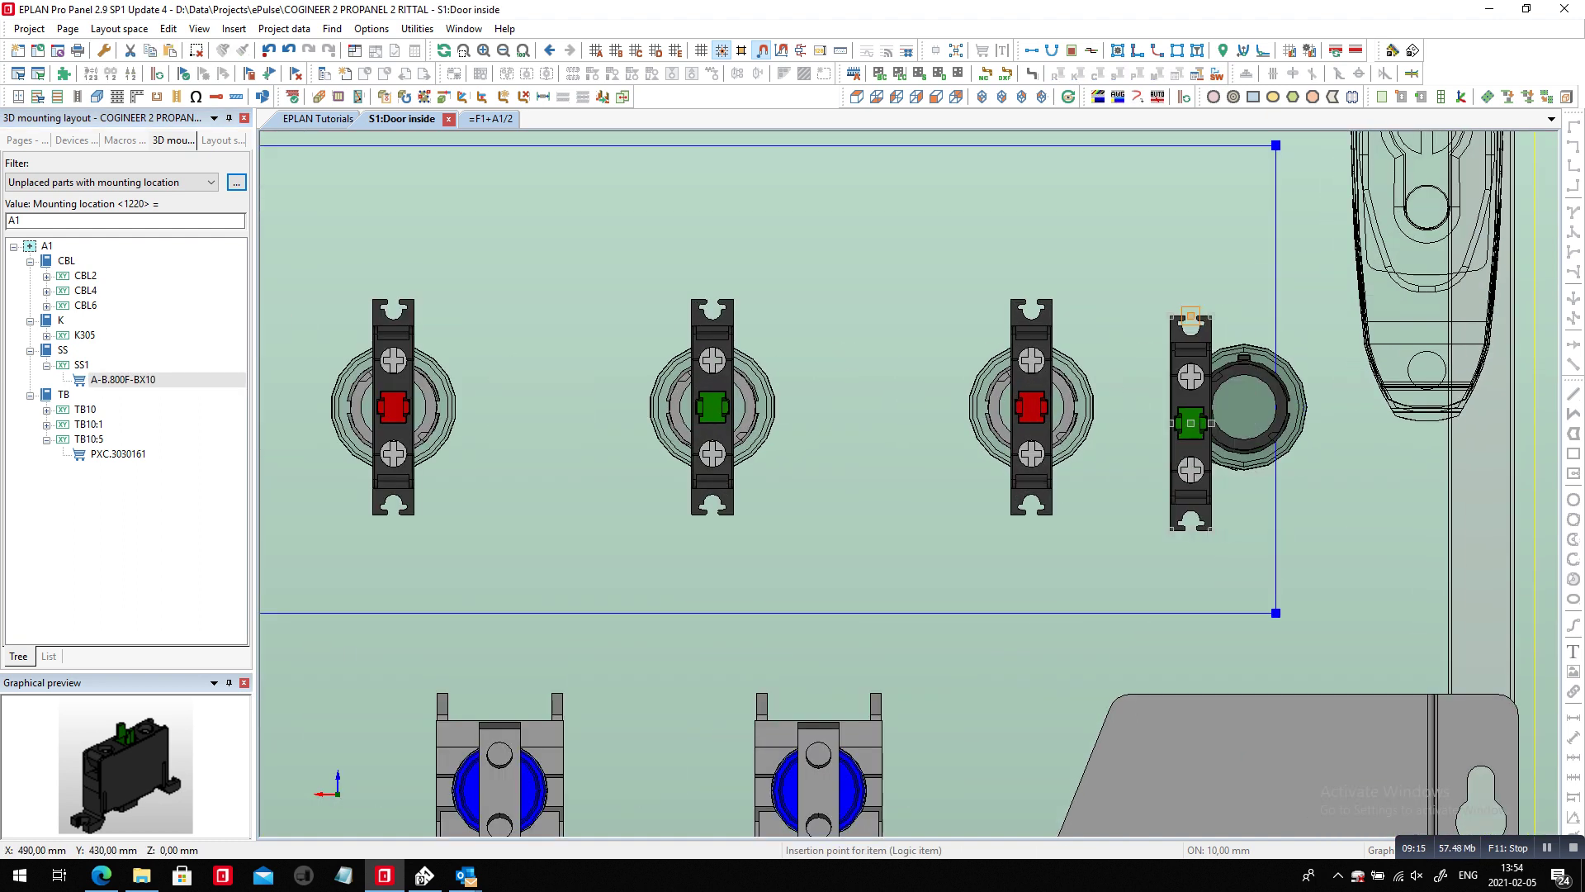
{"action": "key", "text": "a"}
{"action": "key", "text": "a"}
{"action": "key", "text": "a"}
{"action": "key", "text": "a"}
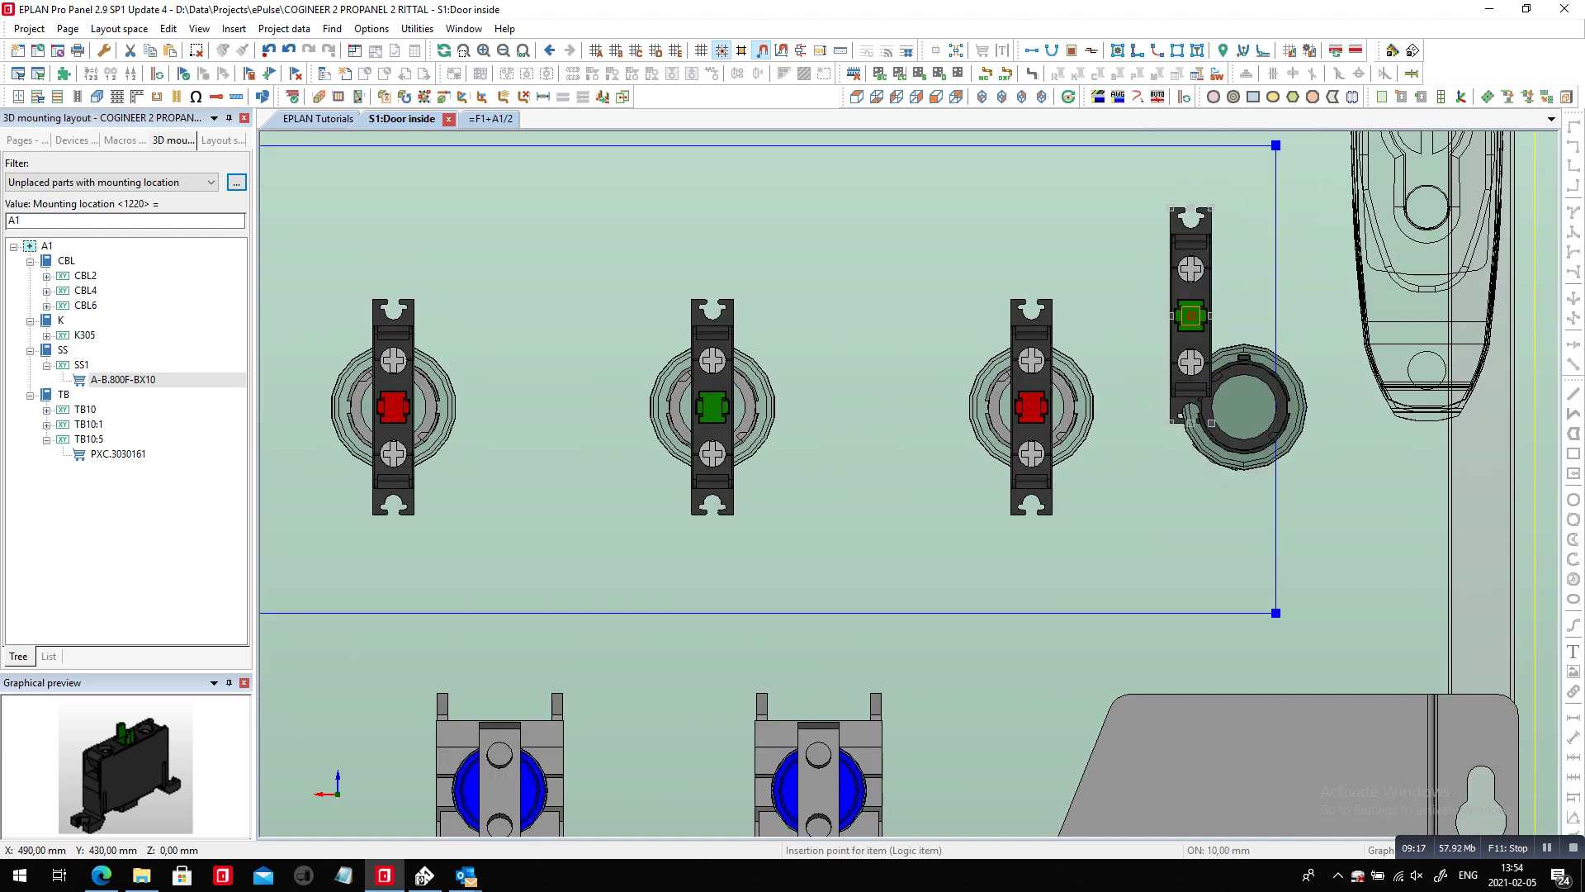
{"action": "left_click", "coordinate": [1244, 406]}
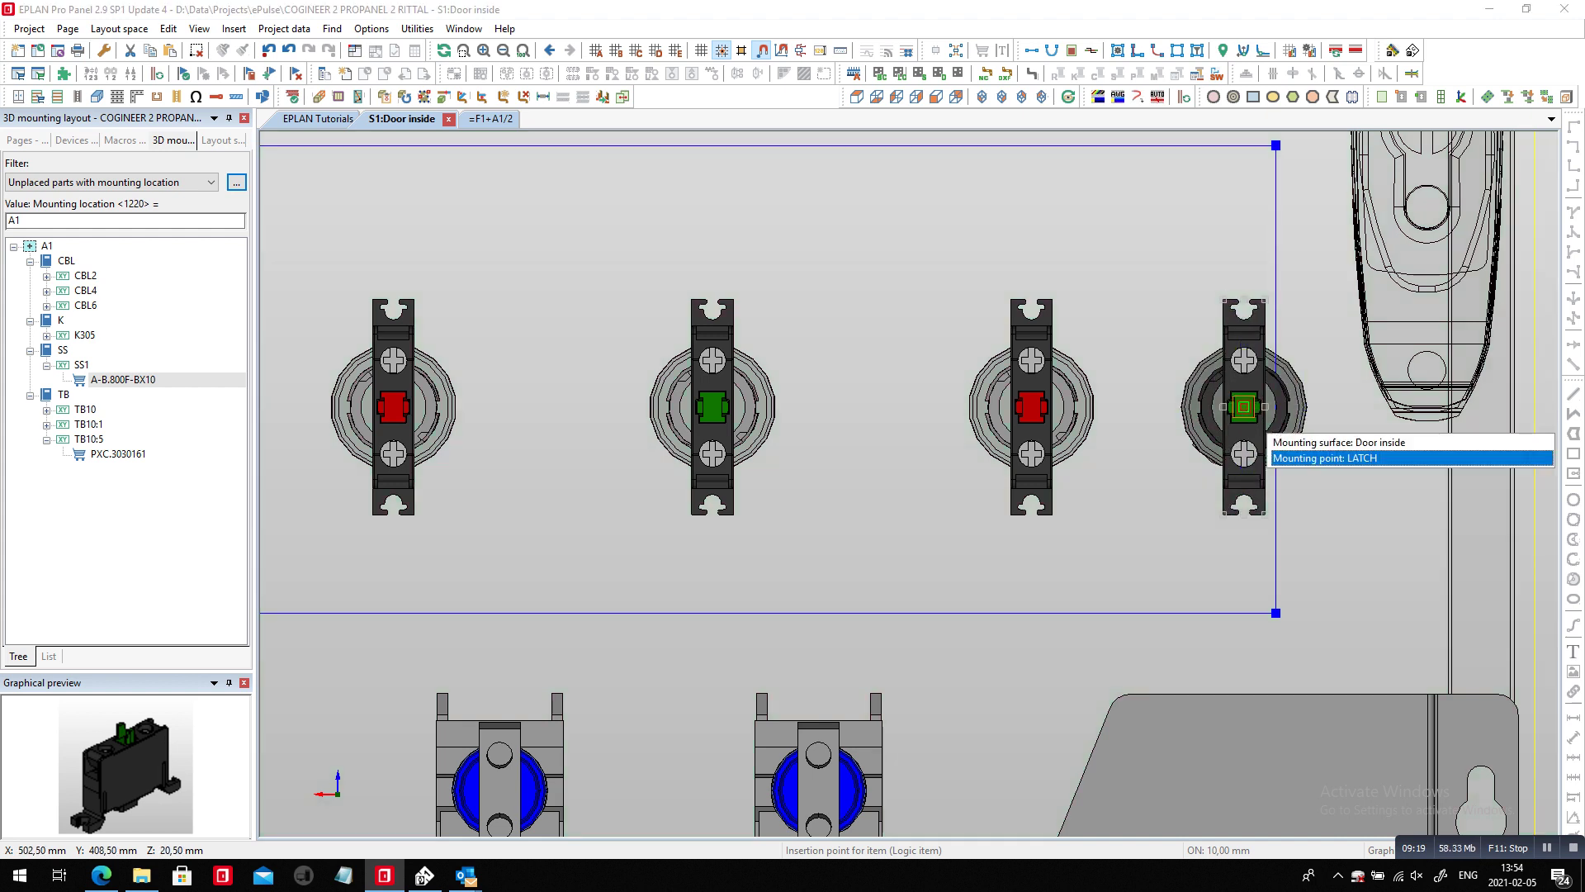
{"action": "key", "text": "Return"}
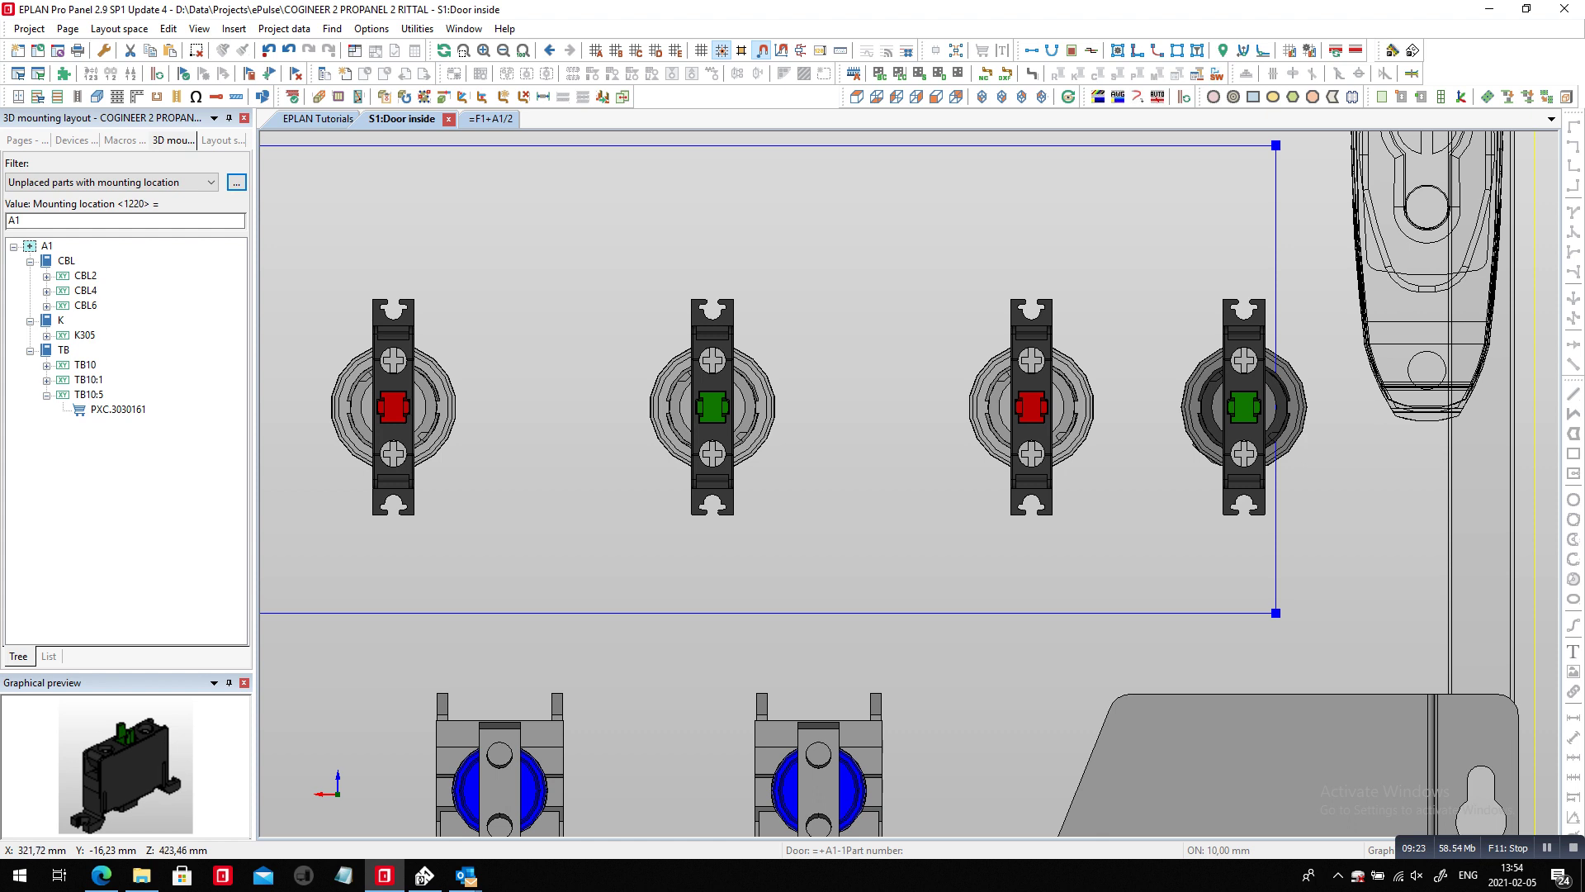
Step: Draw a routing path from the horizontal path down to X 440, Y 280 mm, across to X 150, Y 290 mm, and back up to that path
{"action": "scroll", "coordinate": [1015, 255], "scroll_direction": "down", "scroll_amount": 2}
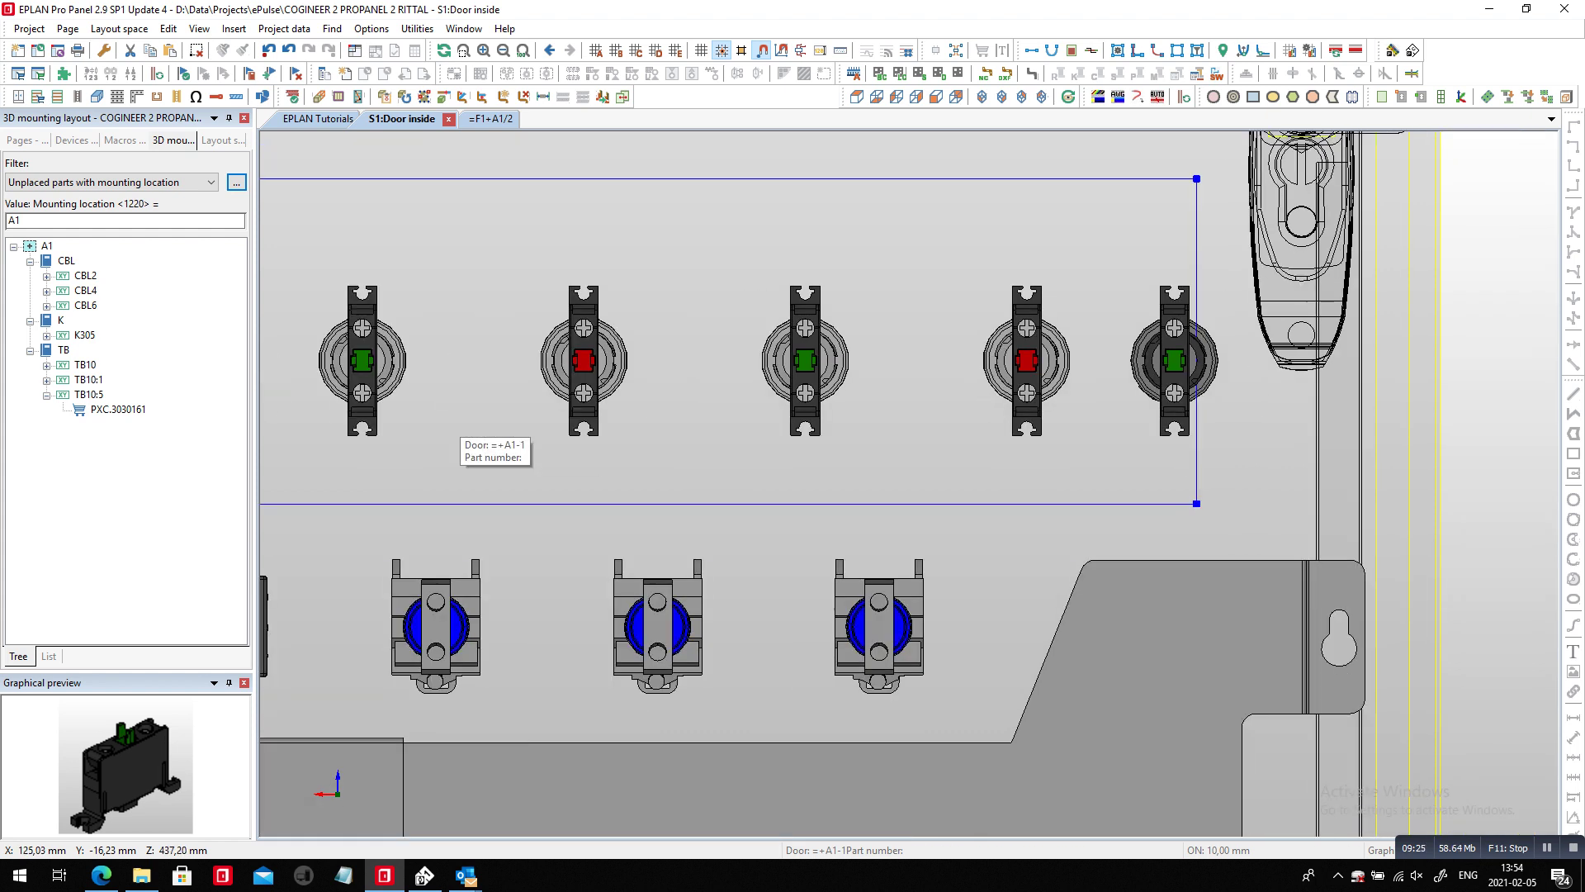
{"action": "scroll", "coordinate": [1073, 293], "scroll_direction": "down", "scroll_amount": 2}
{"action": "scroll", "coordinate": [1147, 293], "scroll_direction": "up", "scroll_amount": 1}
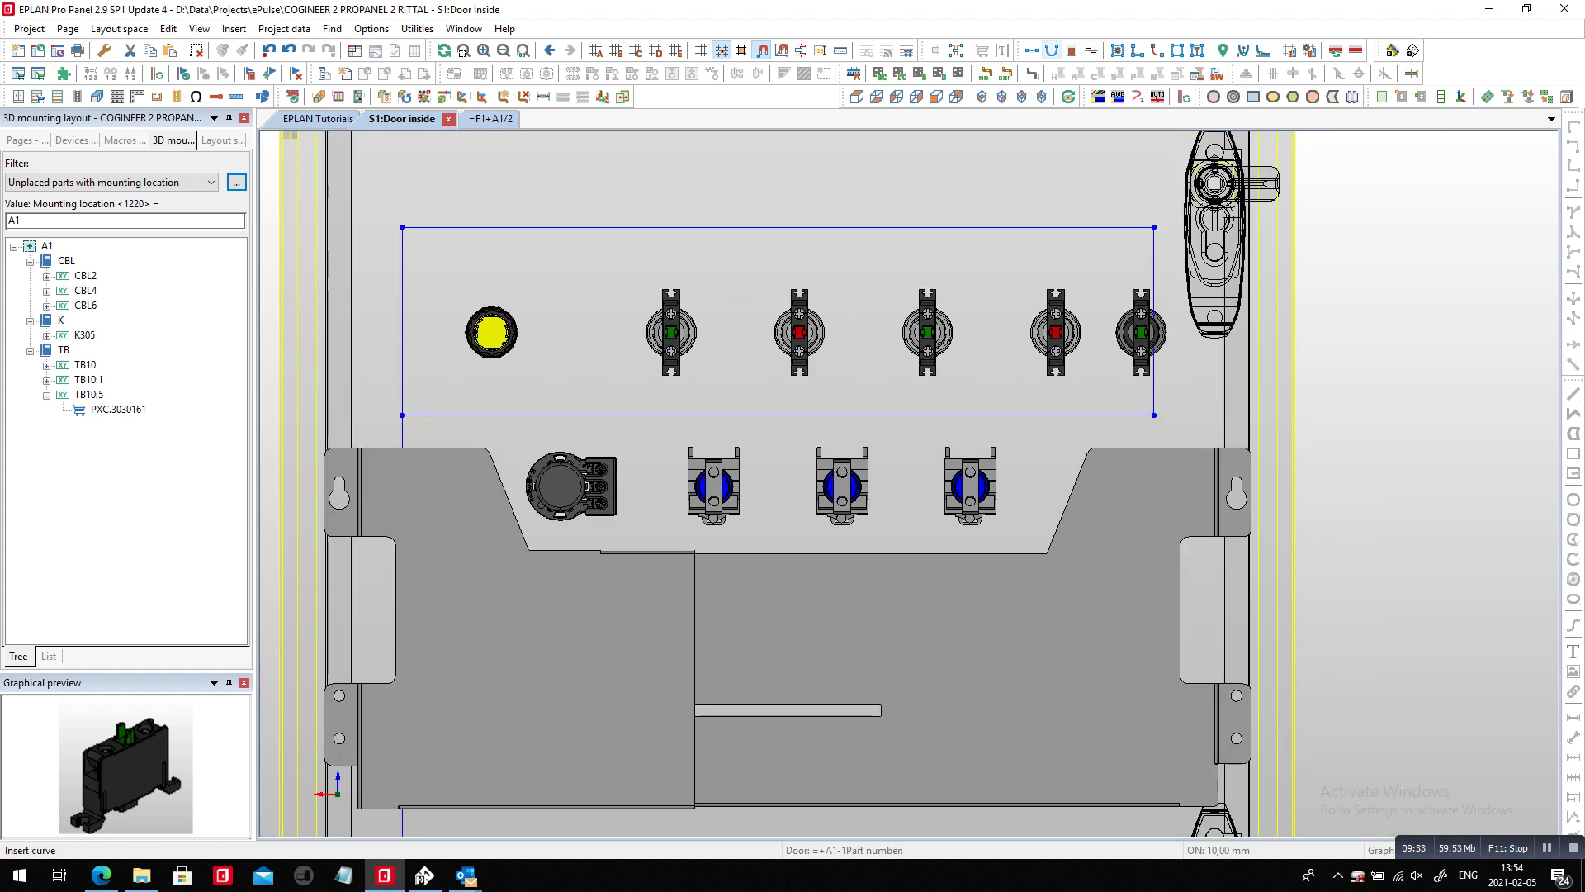
{"action": "left_click", "coordinate": [1032, 51]}
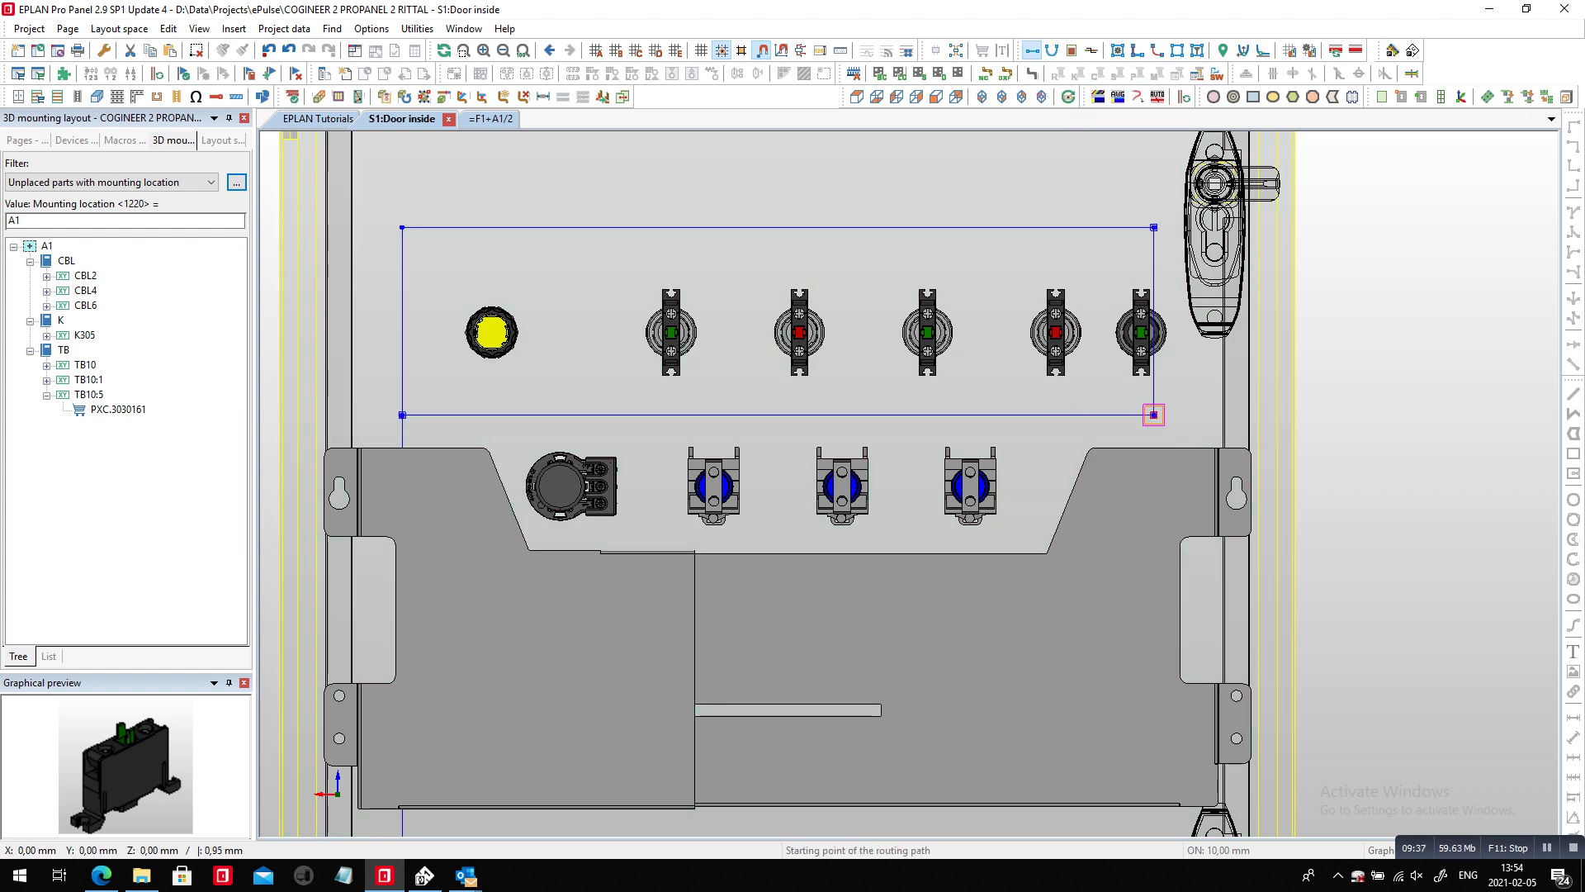
{"action": "left_click", "coordinate": [1034, 415]}
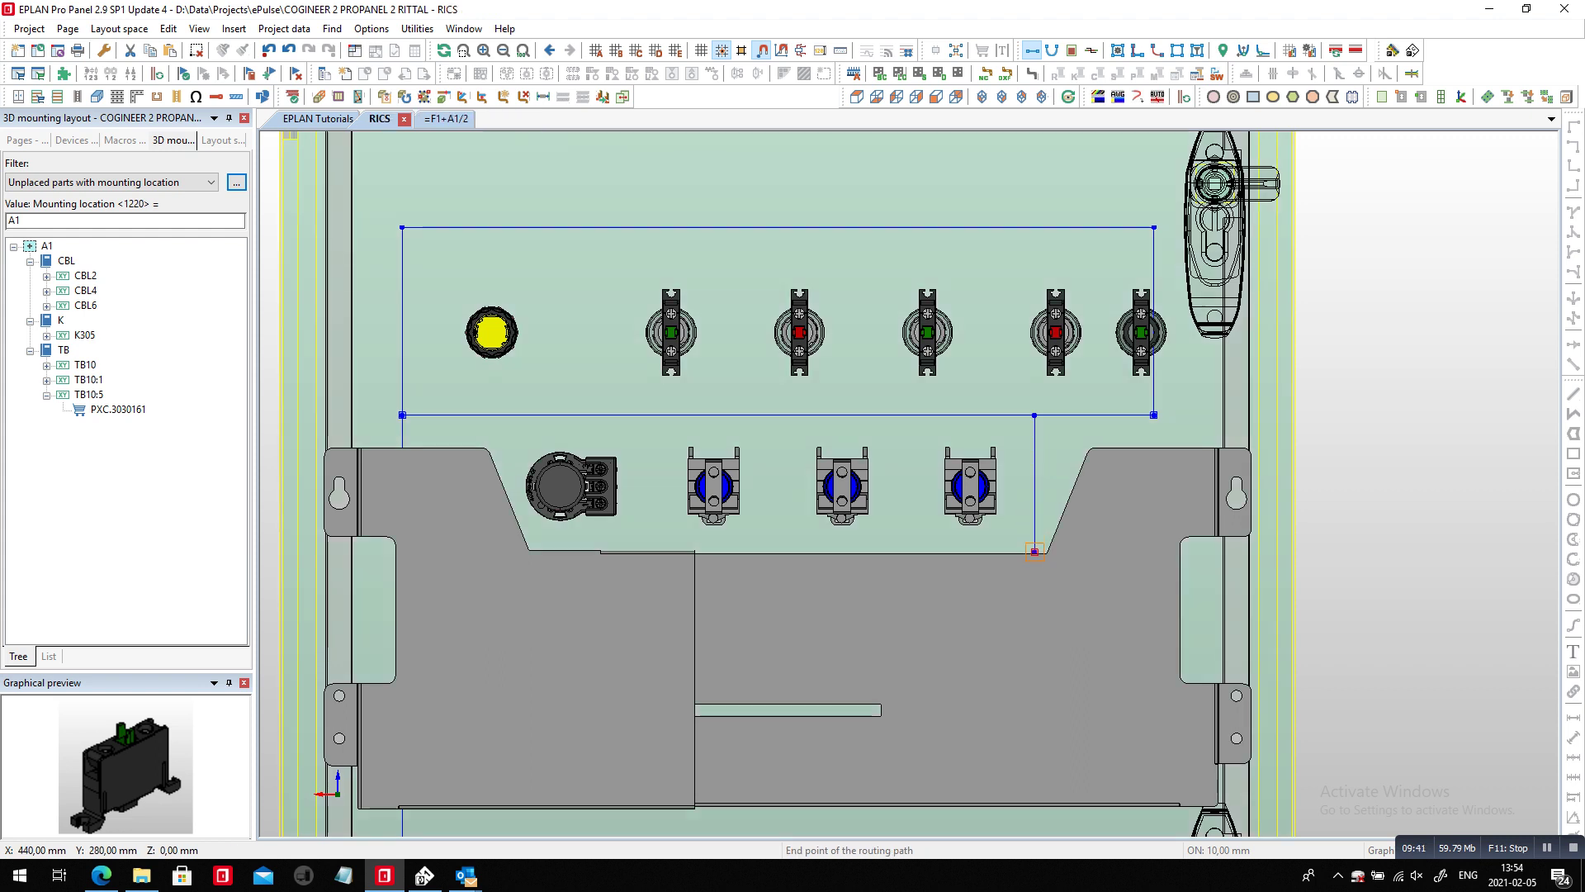
{"action": "left_click", "coordinate": [1035, 551]}
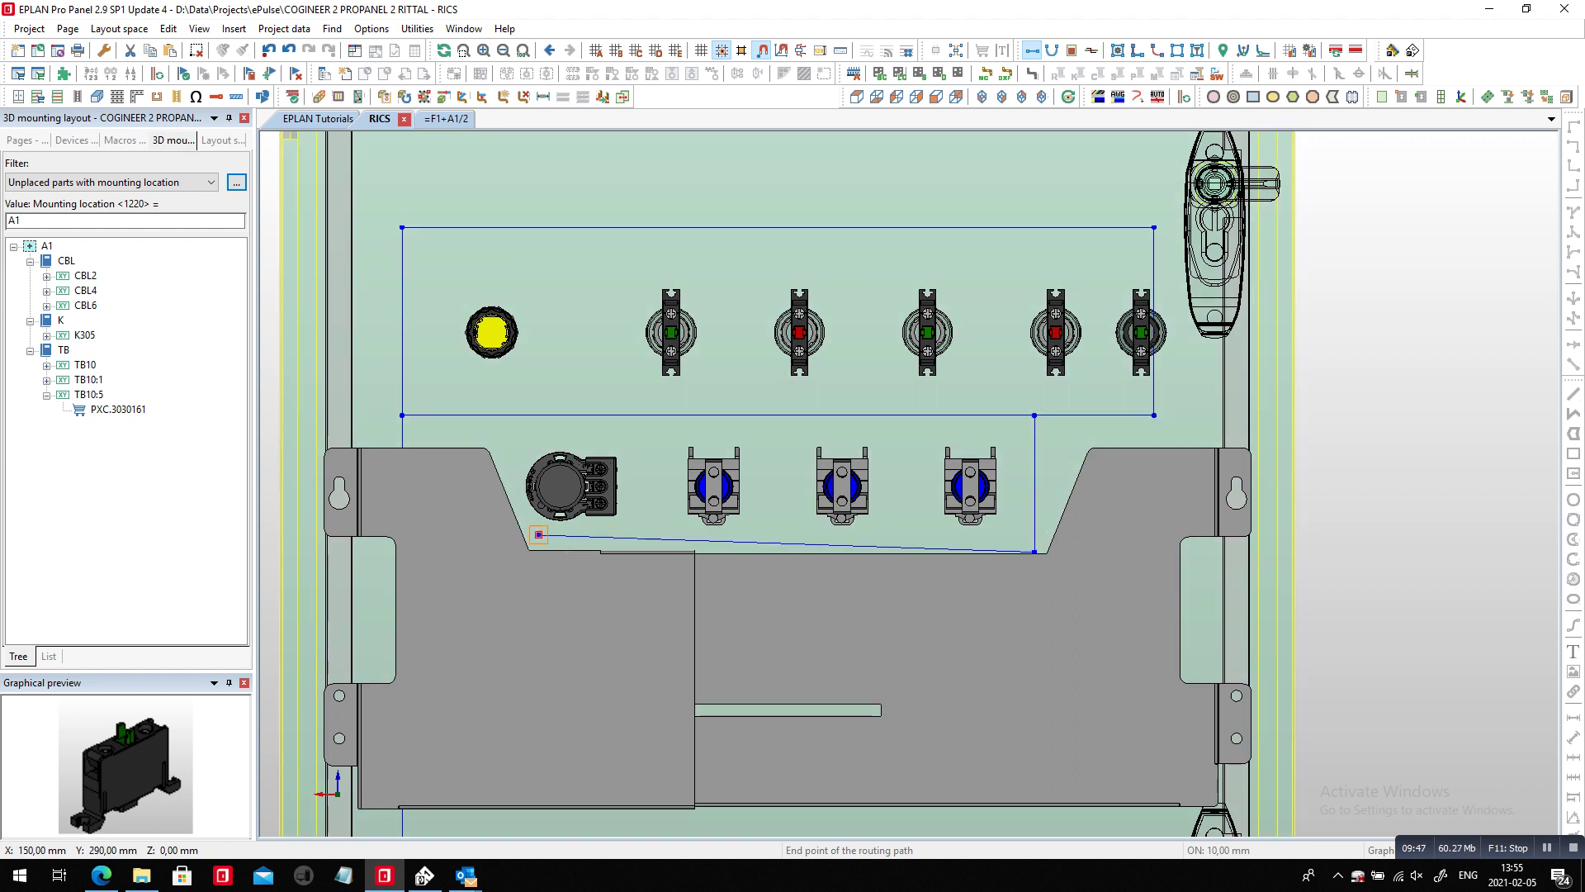
{"action": "left_click", "coordinate": [538, 534]}
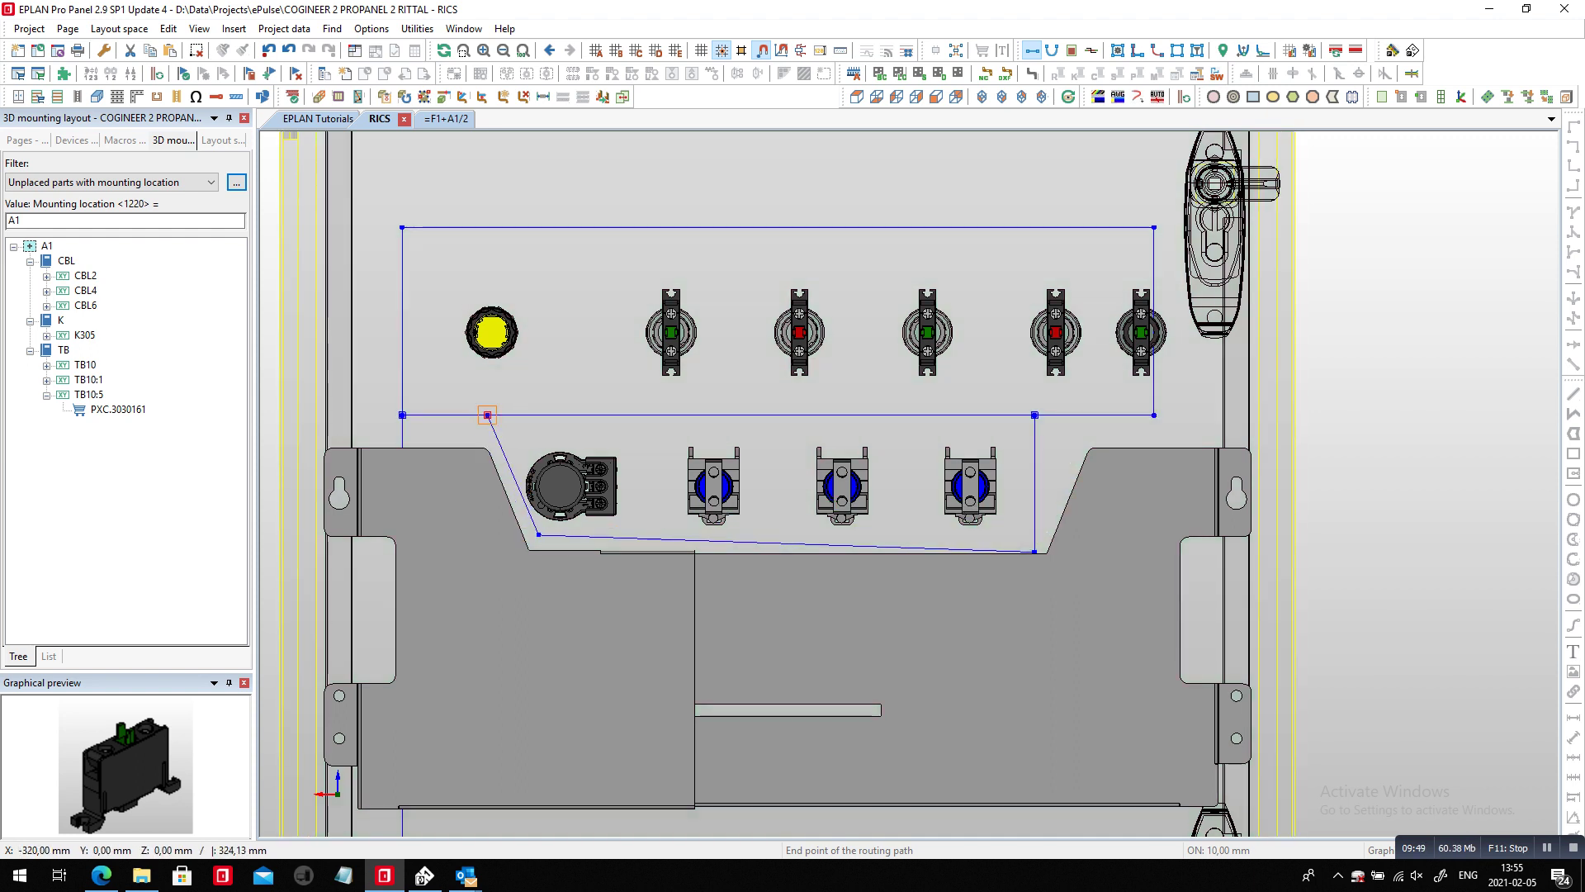
{"action": "left_click", "coordinate": [487, 414]}
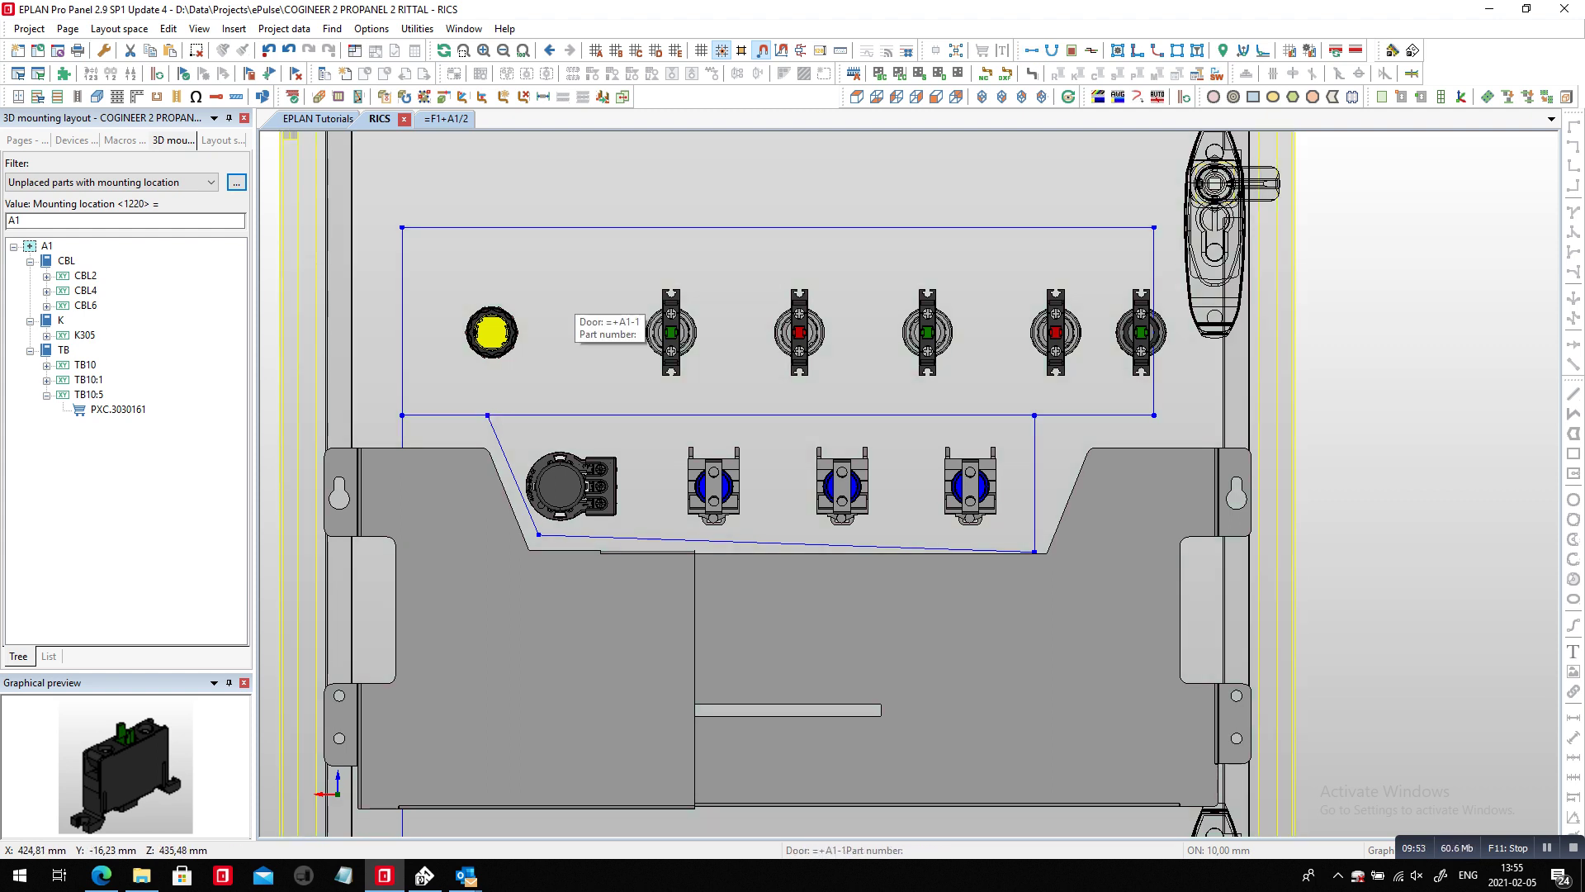
Step: Route the connections of everything in the current layout view and of the complete S1:Enclosure
{"action": "key", "text": "ctrl+a"}
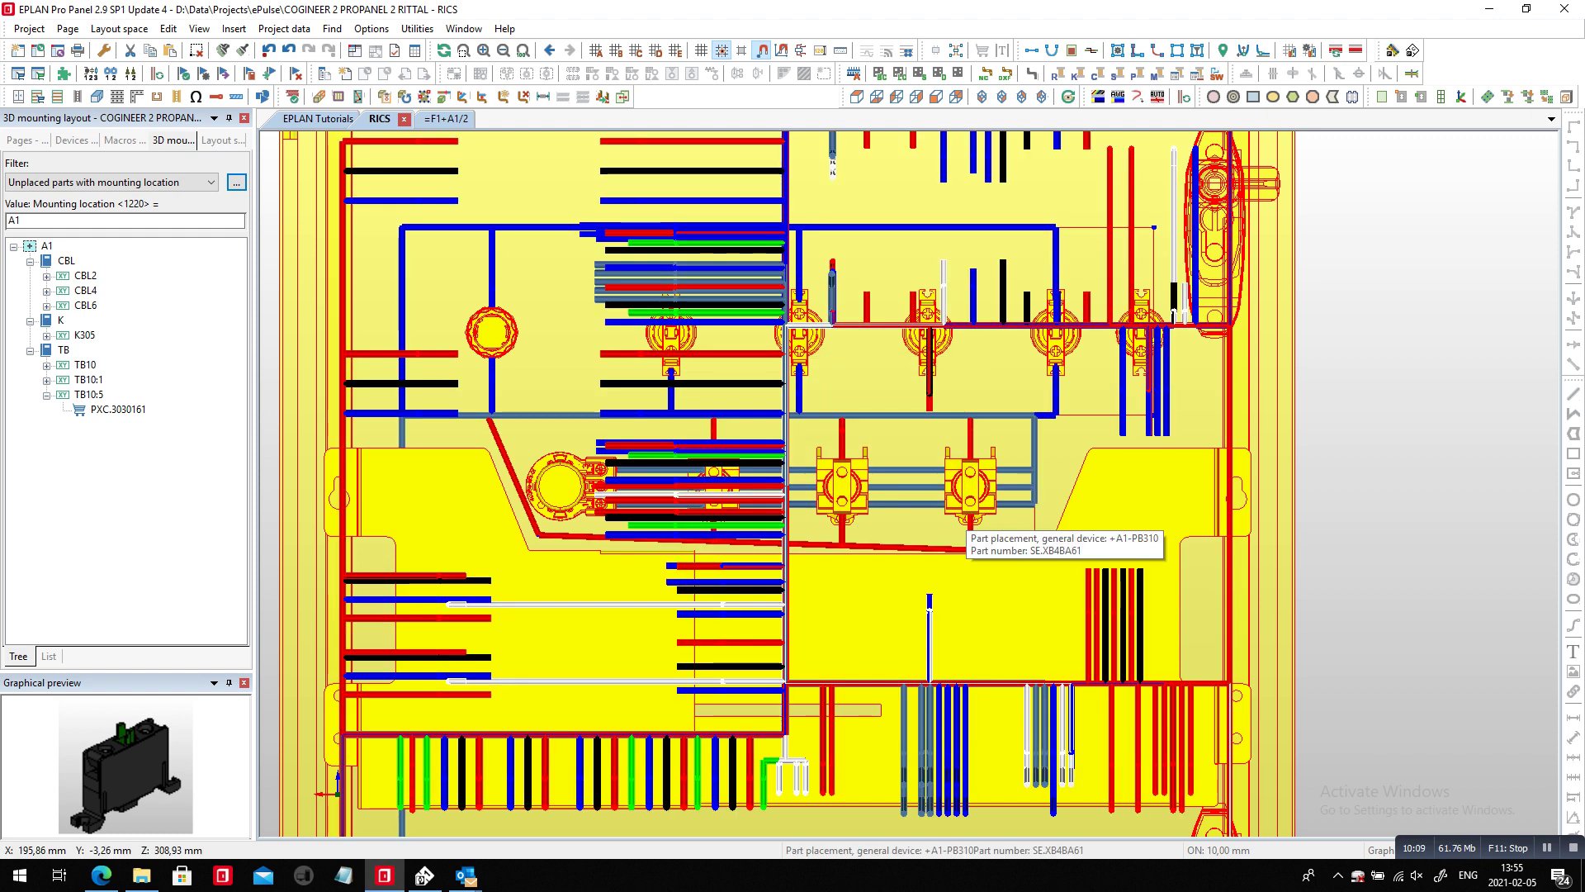
{"action": "left_click", "coordinate": [222, 140]}
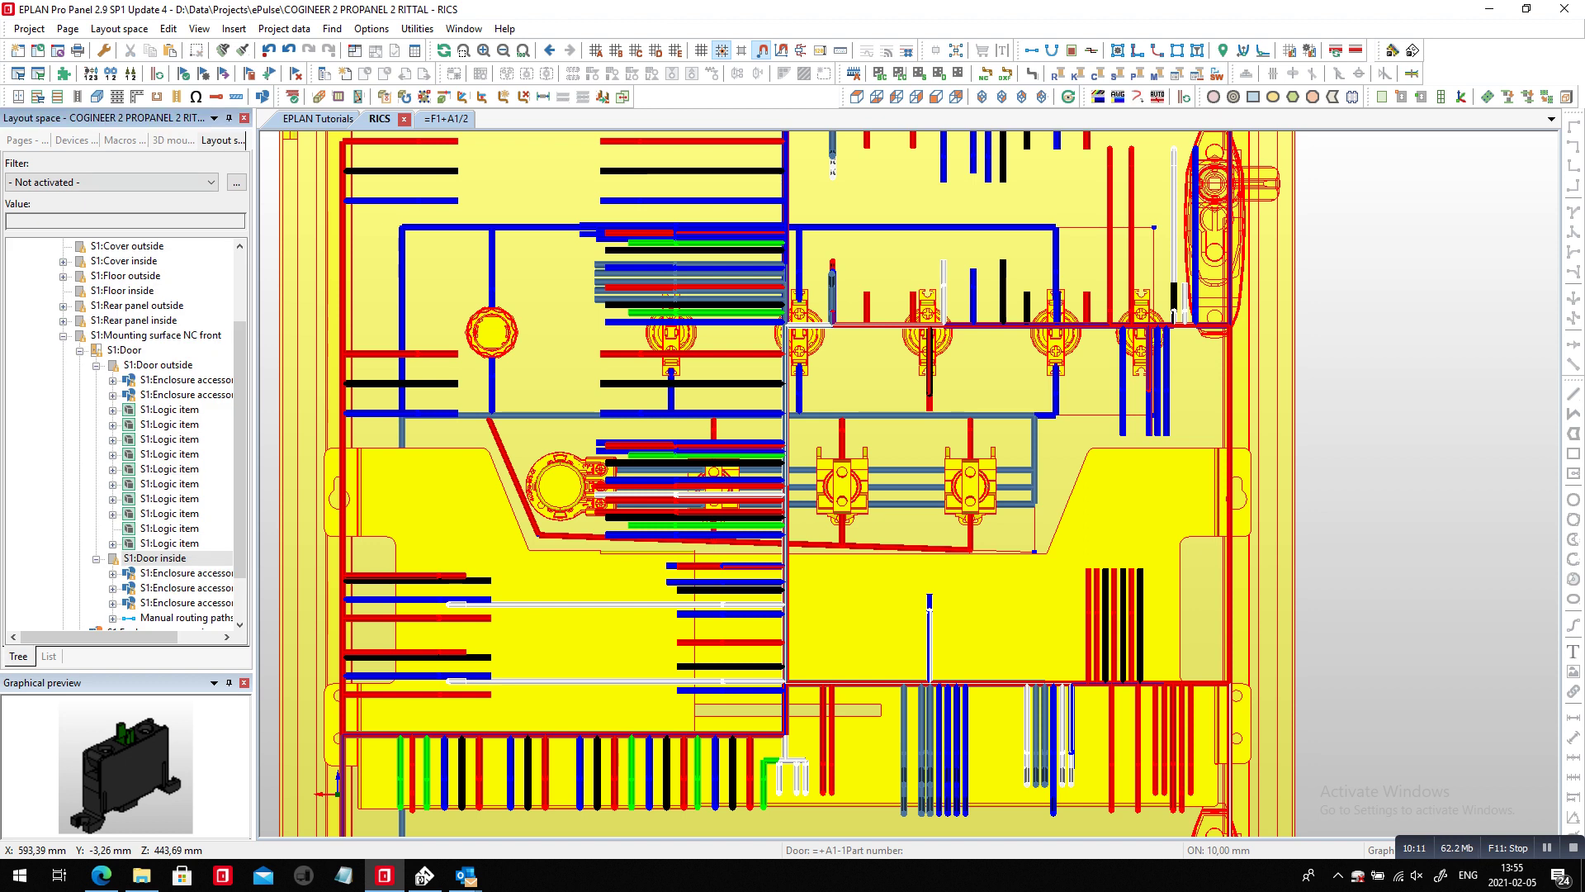
{"action": "scroll", "coordinate": [165, 437], "scroll_direction": "up", "scroll_amount": 2}
{"action": "double_click", "coordinate": [85, 246]}
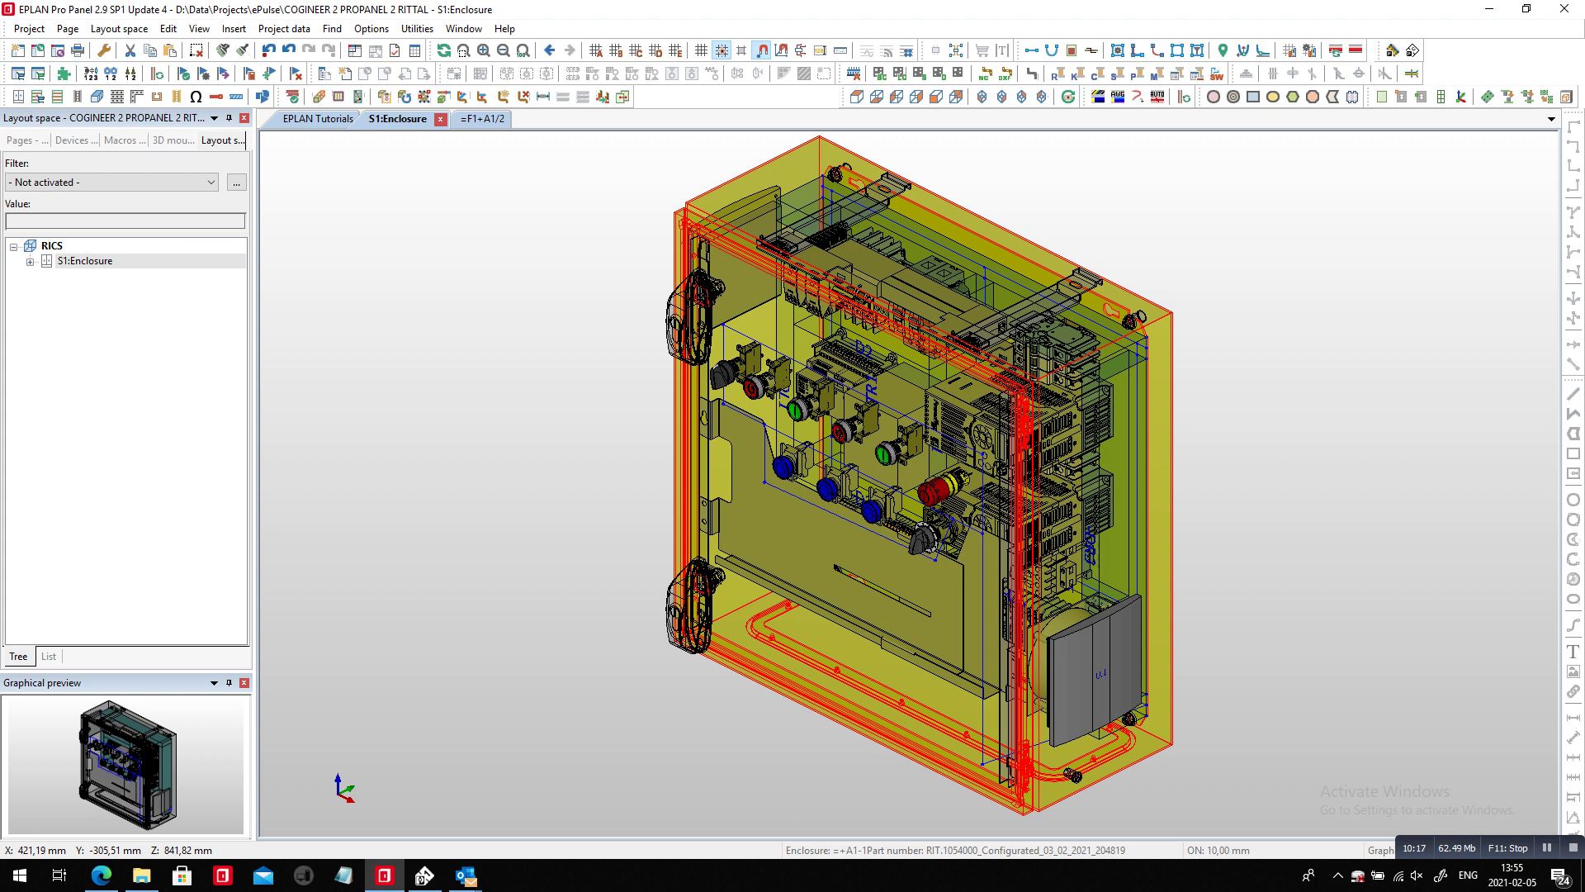
{"action": "key", "text": "ctrl+a"}
{"action": "left_click", "coordinate": [1138, 50]}
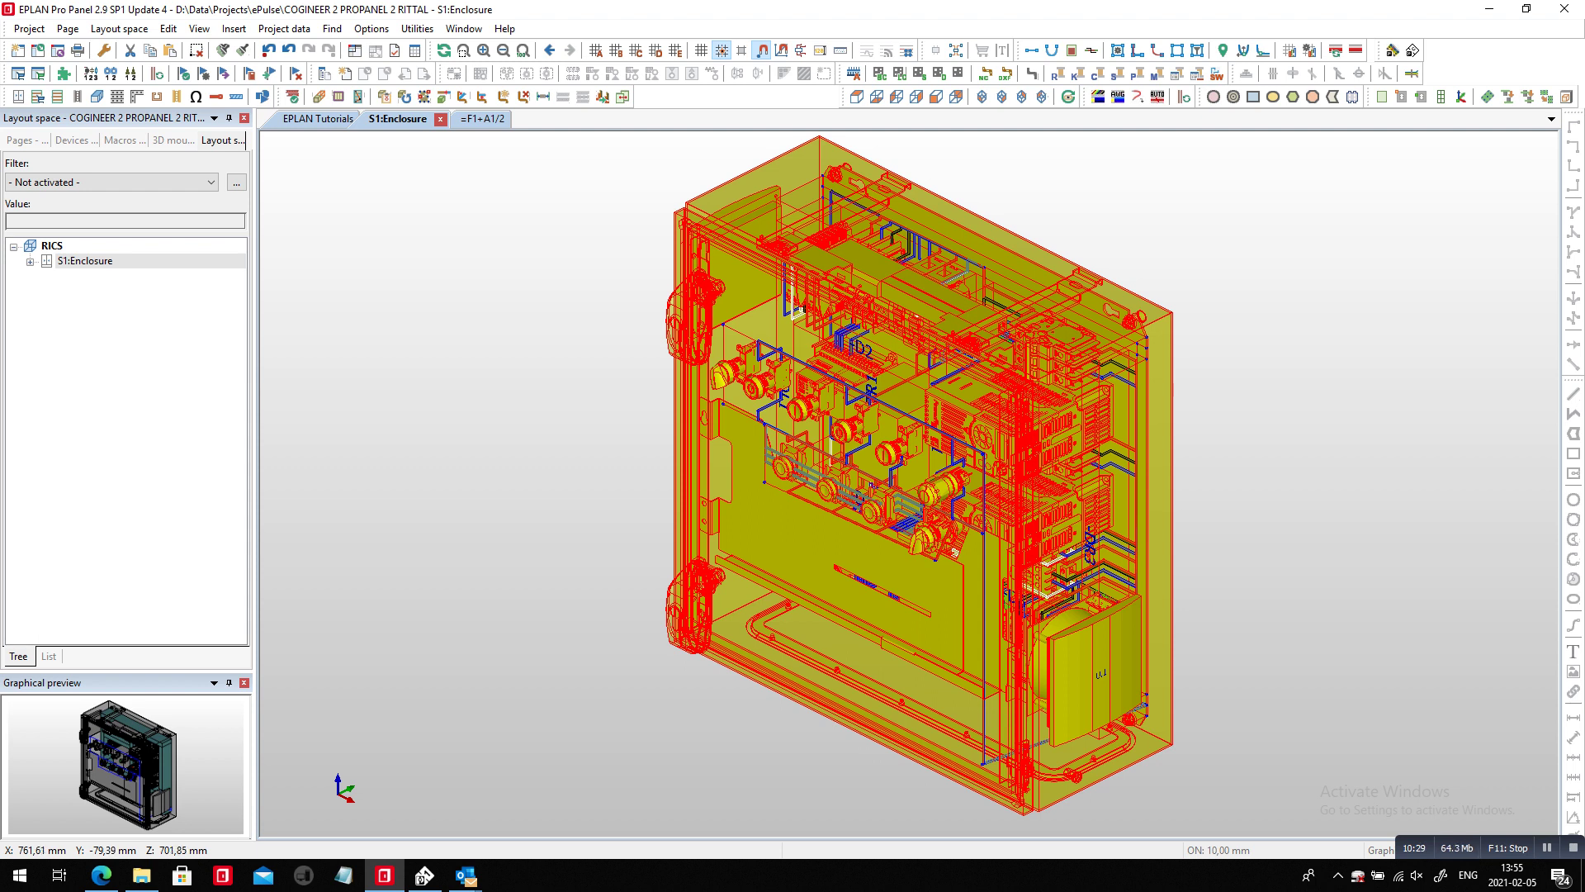
Step: Open page 1 Internal Connection list of EE07_08, location A1, and show the entire page
{"action": "left_click", "coordinate": [27, 140]}
{"action": "scroll", "coordinate": [124, 438], "scroll_direction": "down", "scroll_amount": 2}
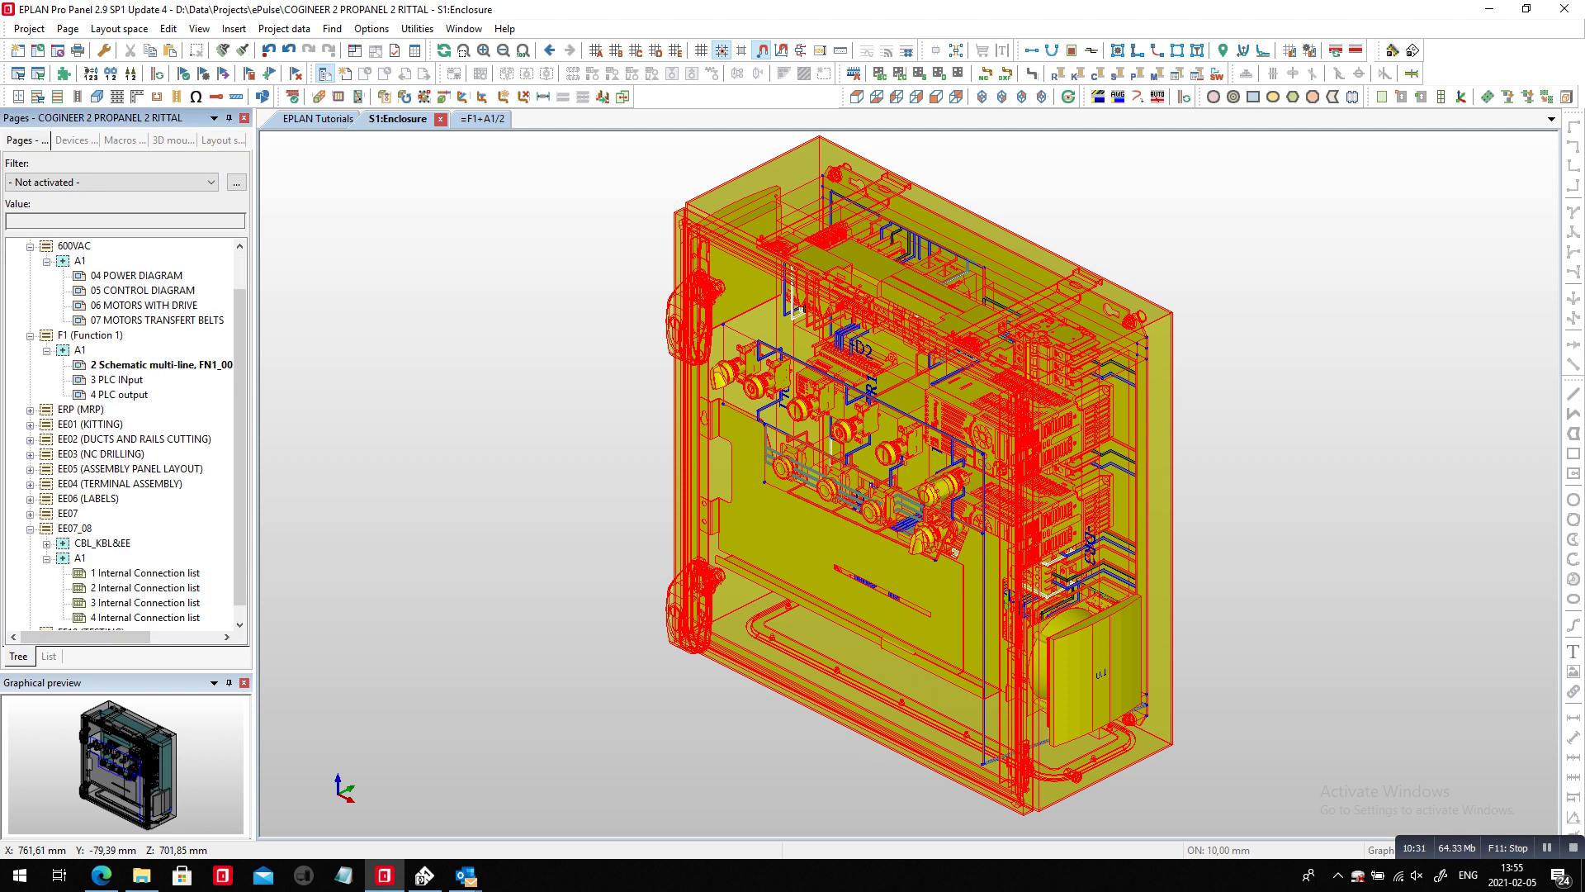
{"action": "double_click", "coordinate": [146, 559]}
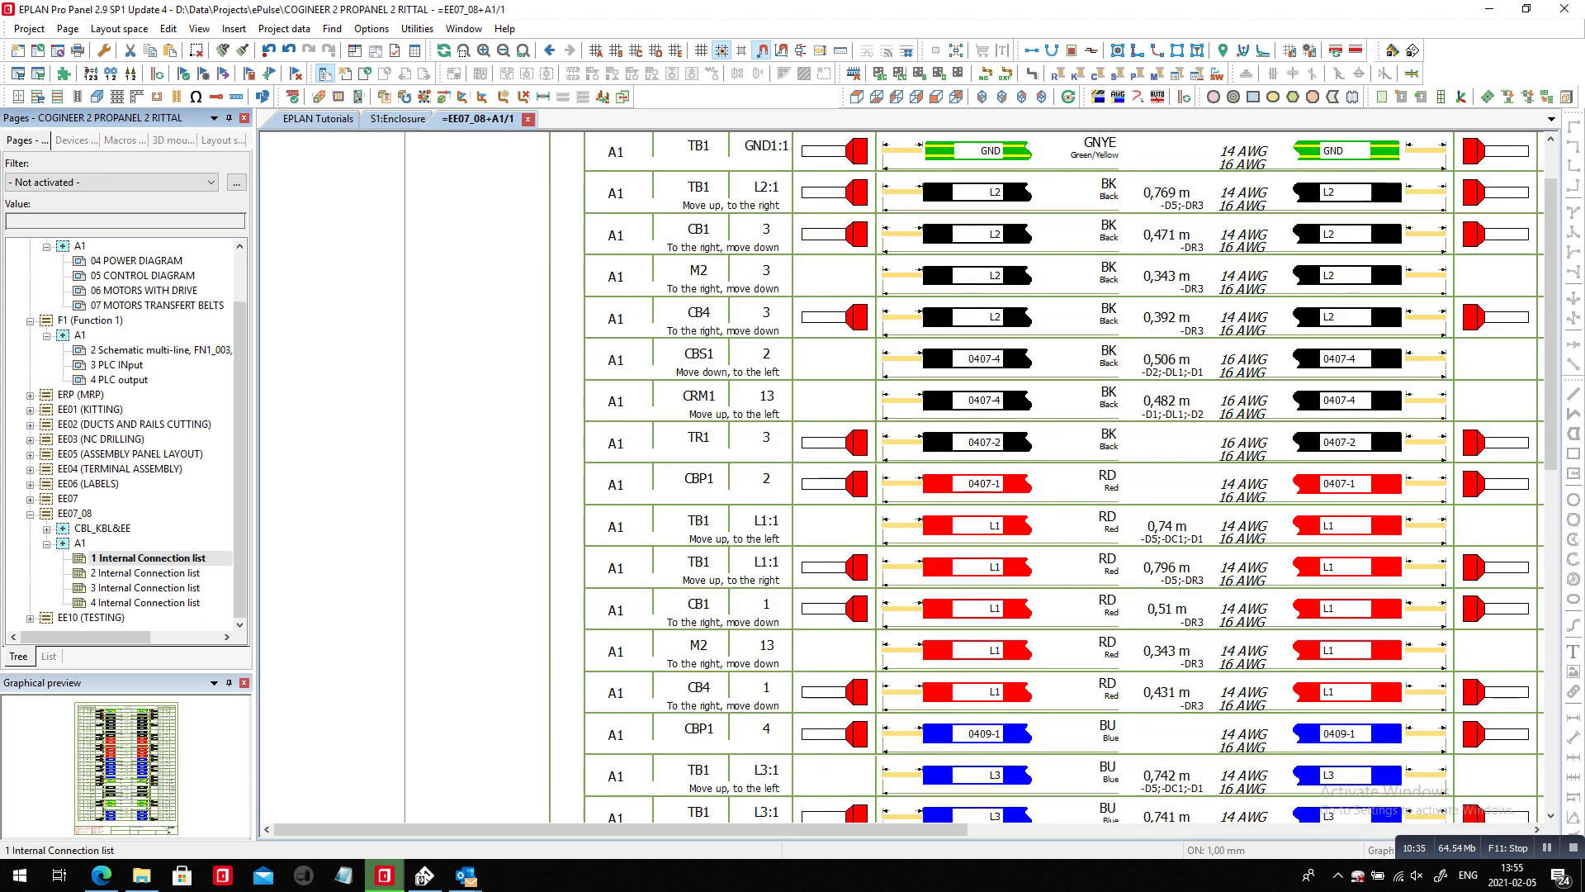
{"action": "left_click", "coordinate": [523, 50]}
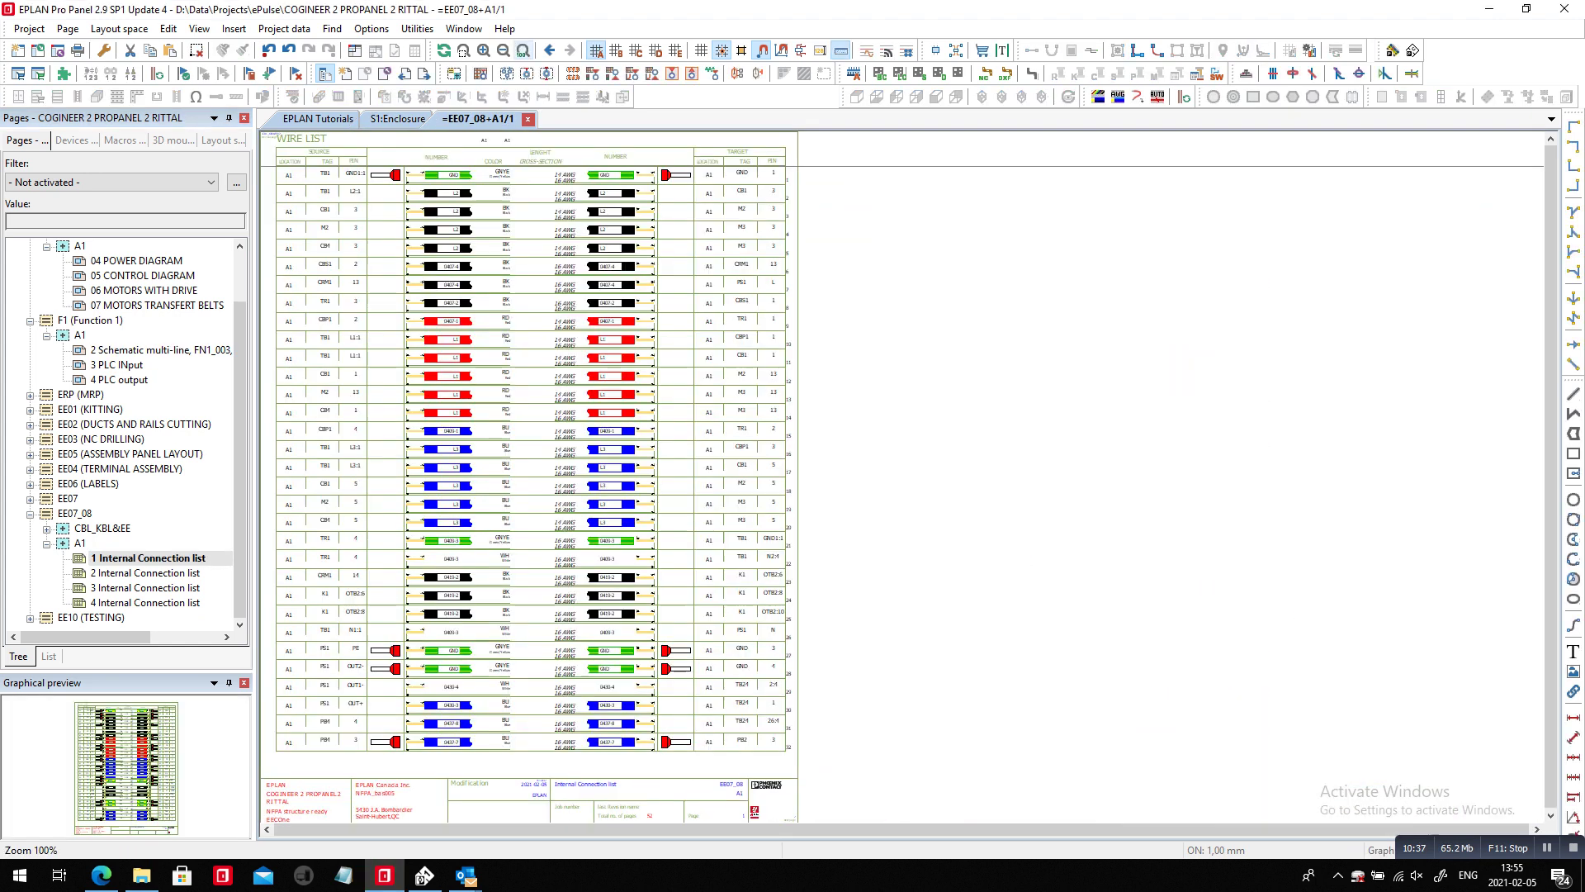
Step: Update the internal connection list report and examine its wire lengths, routing directions and colours
{"action": "left_click", "coordinate": [417, 28]}
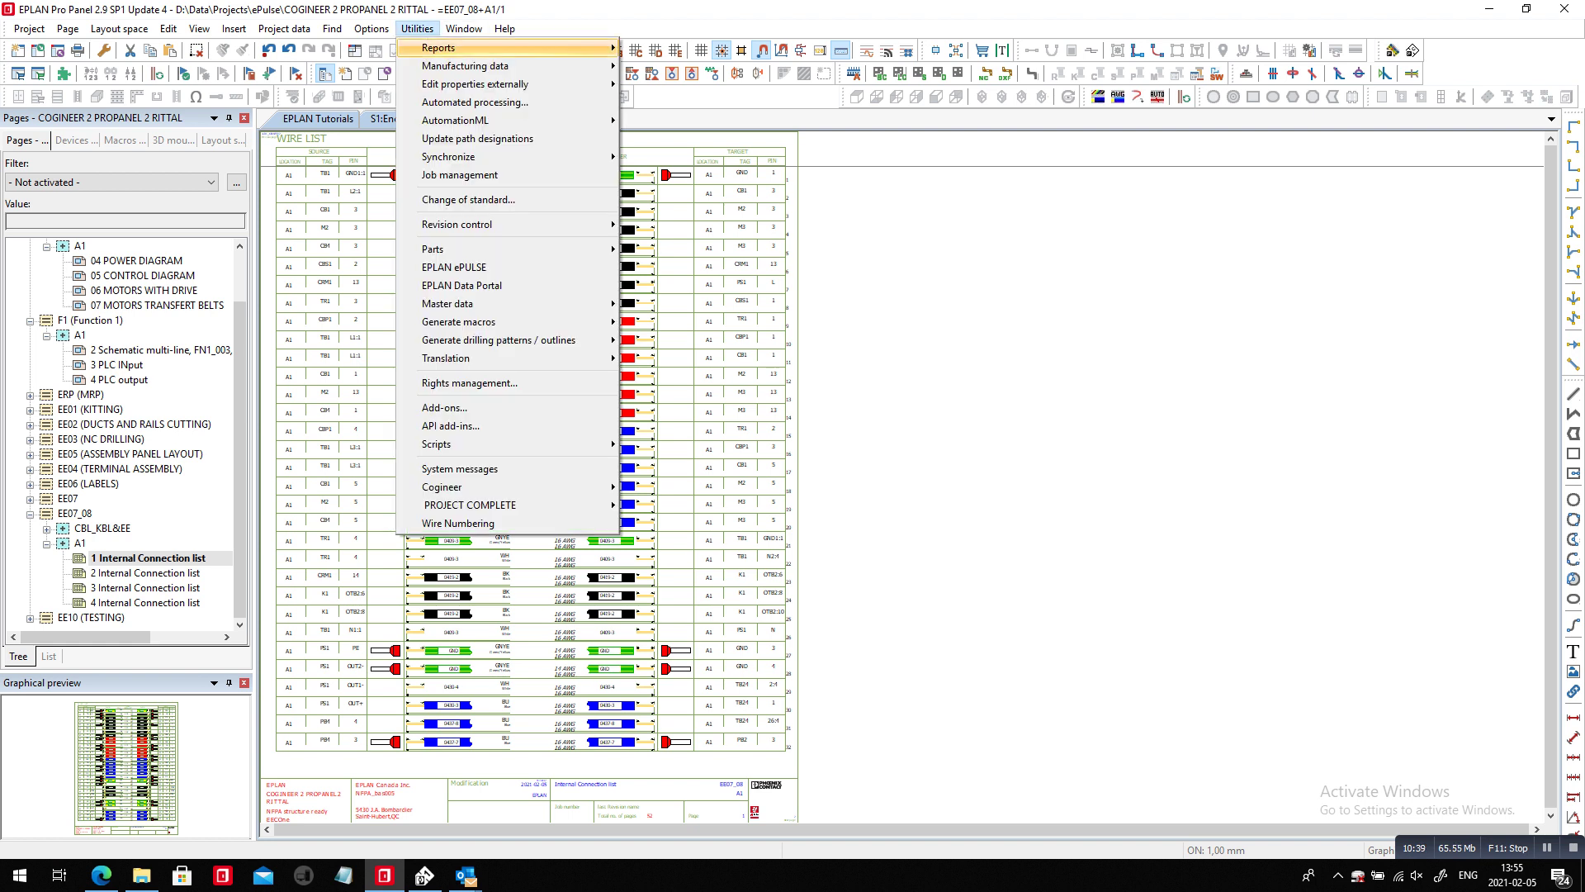
{"action": "mouse_move", "coordinate": [578, 47]}
{"action": "left_click", "coordinate": [661, 66]}
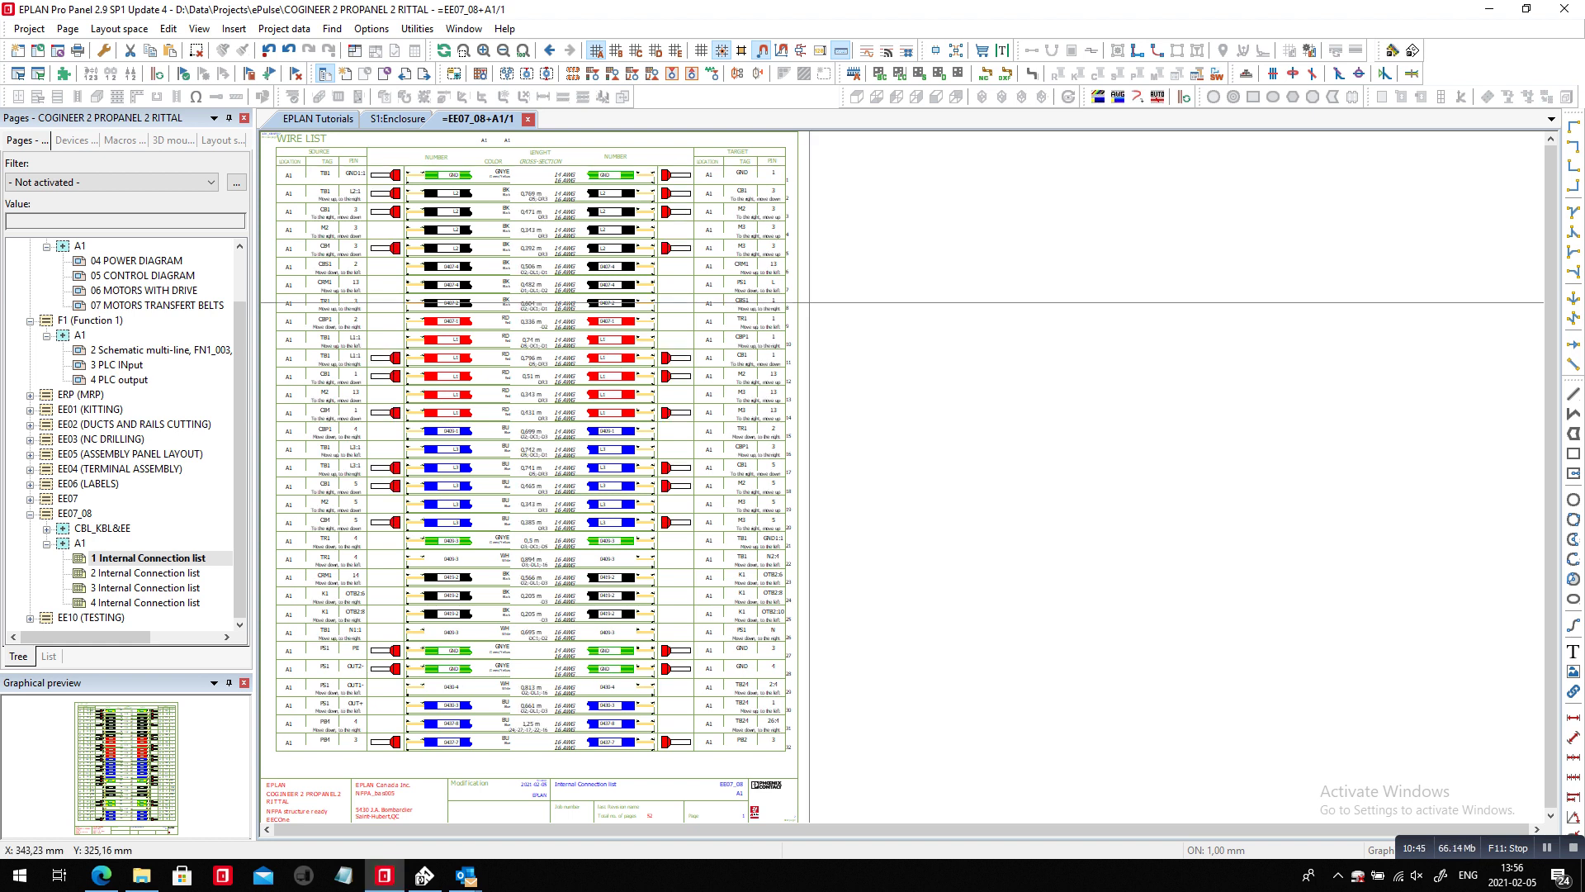
{"action": "scroll", "coordinate": [277, 204], "scroll_direction": "up", "scroll_amount": 1}
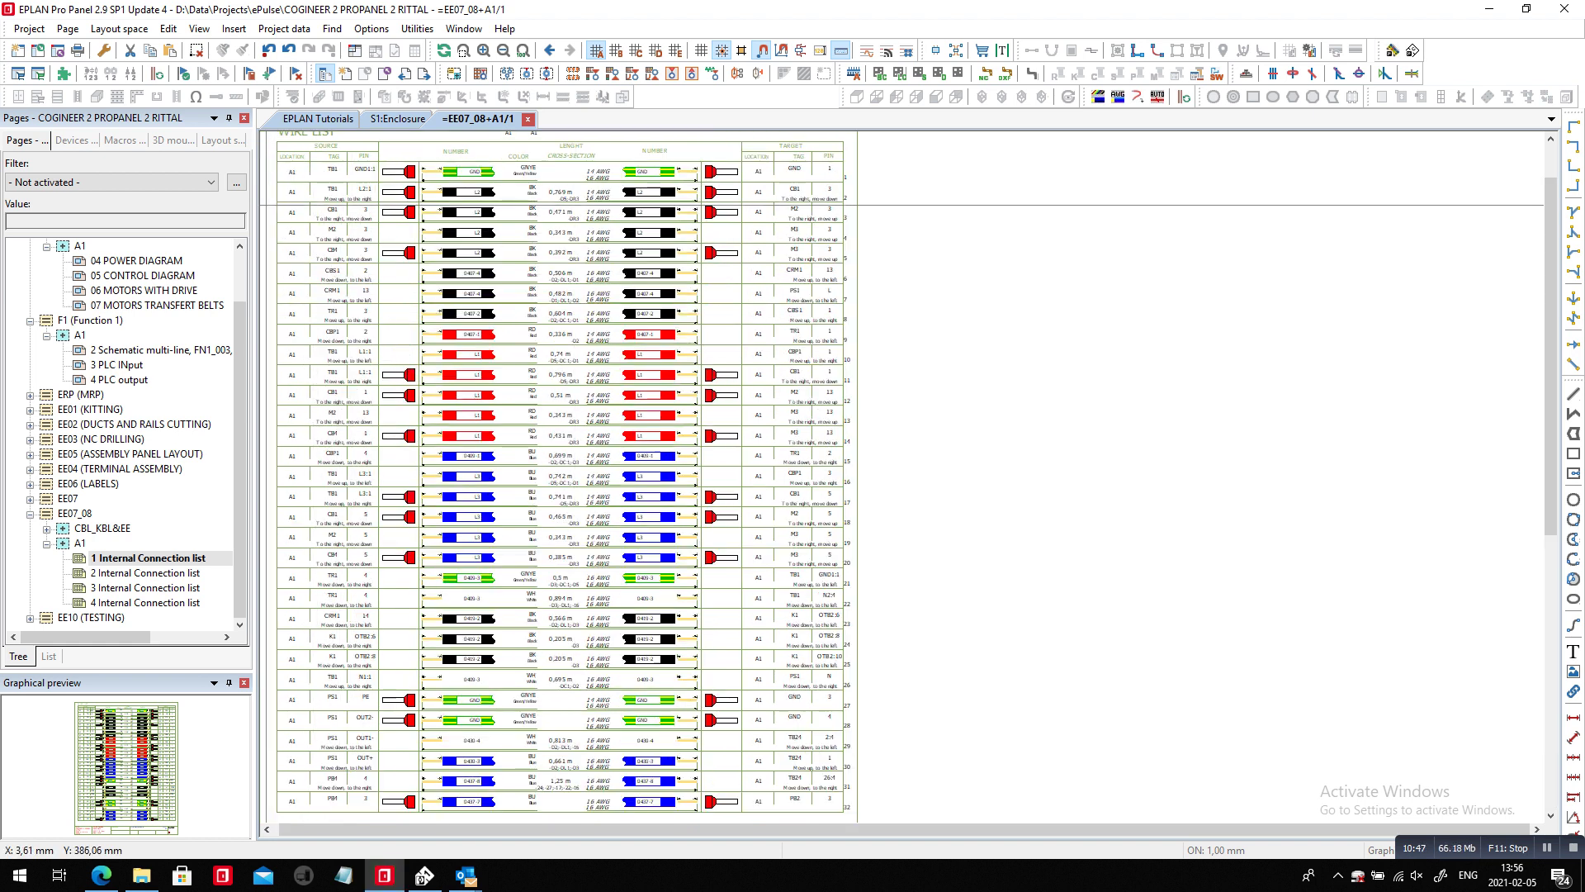
{"action": "scroll", "coordinate": [266, 205], "scroll_direction": "up", "scroll_amount": 4}
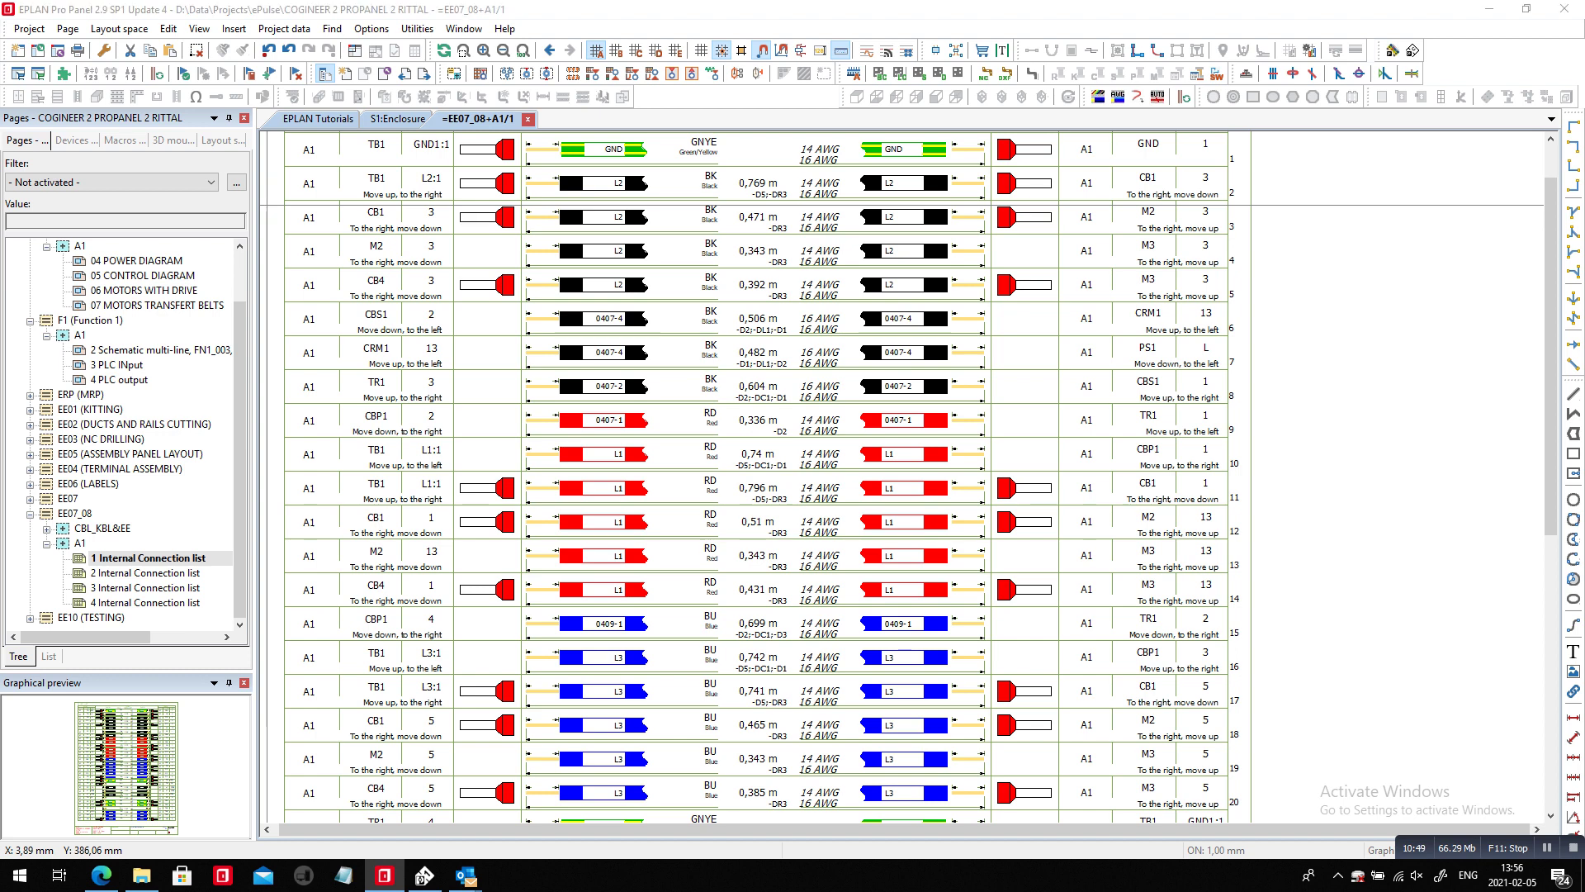
Step: Switch to the Edge browser and open the Rittal and EPLAN value chain page from the EPLAN Canada site to review its stages
{"action": "key", "text": "alt+Tab"}
{"action": "key", "text": "alt+Tab"}
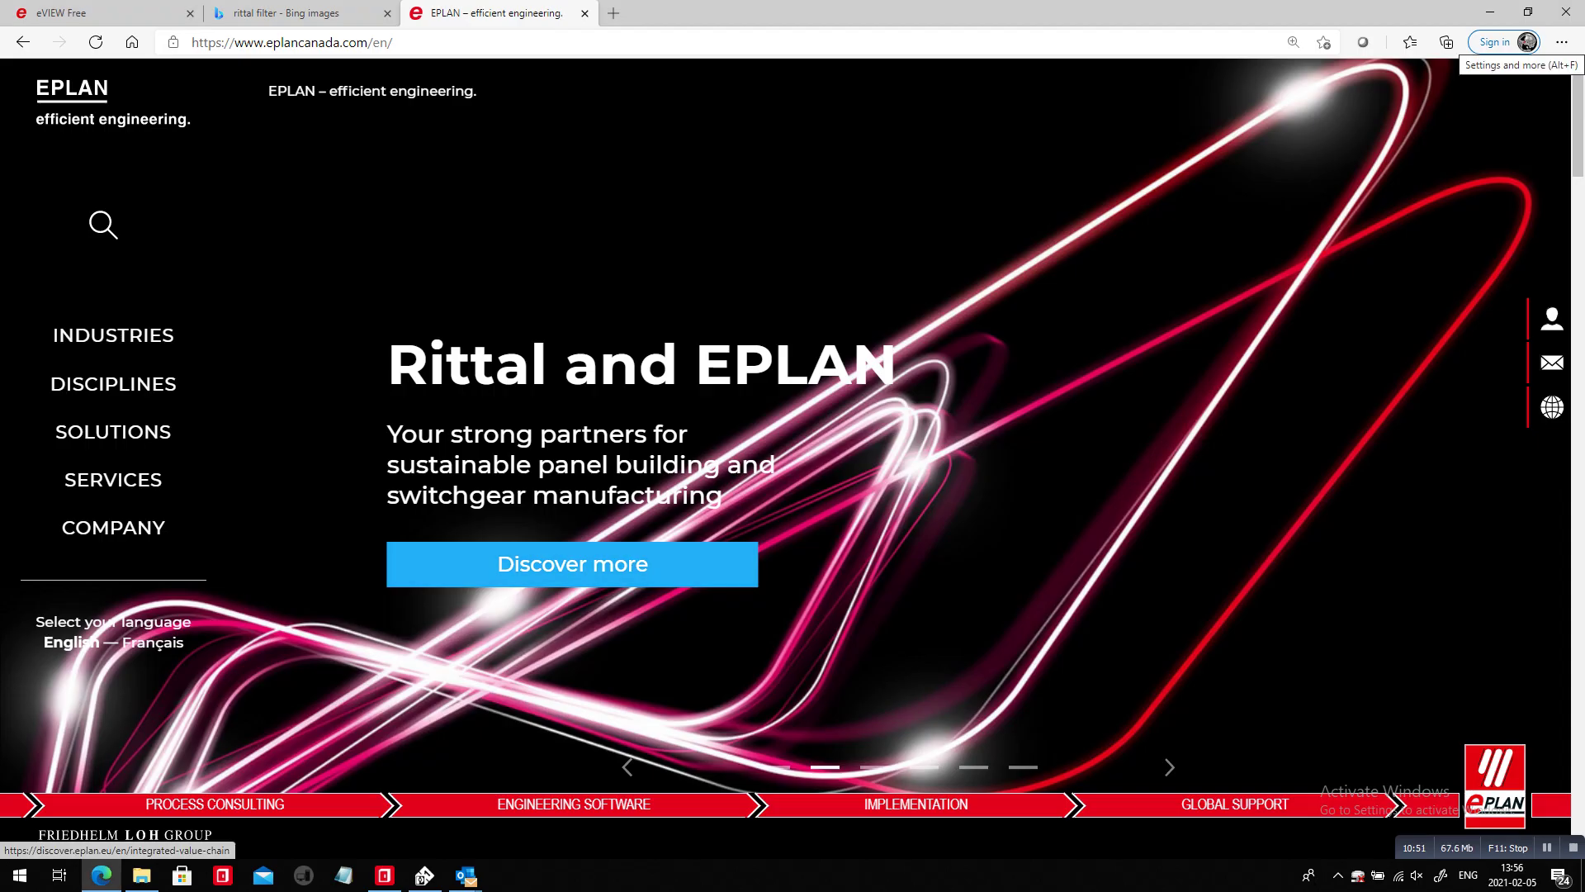
{"action": "left_click", "coordinate": [572, 564]}
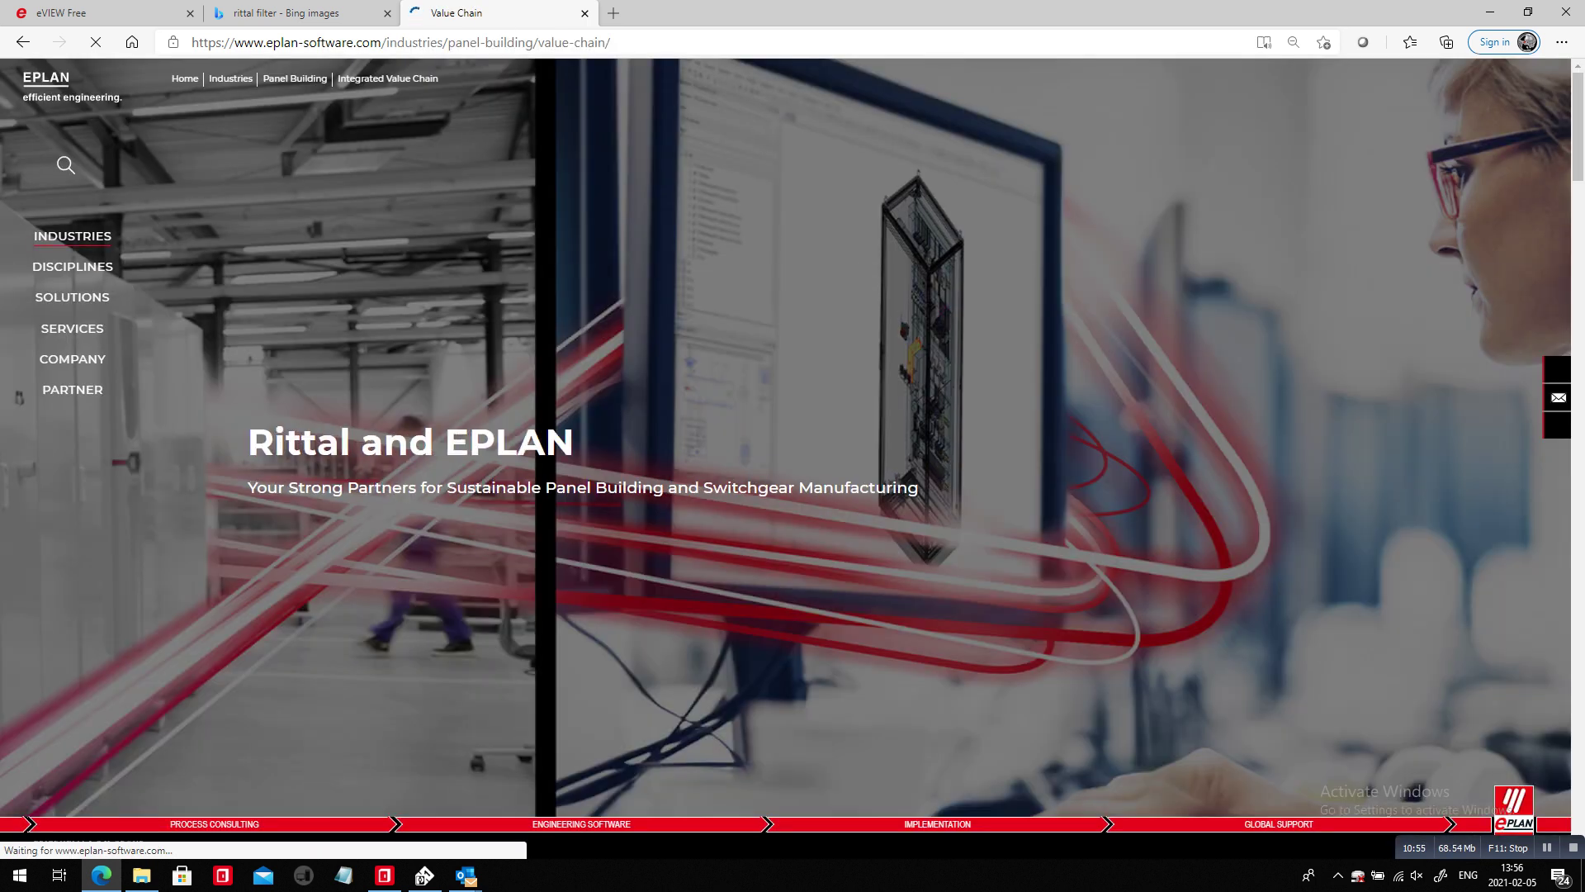
{"action": "scroll", "coordinate": [793, 454], "scroll_direction": "down", "scroll_amount": 20}
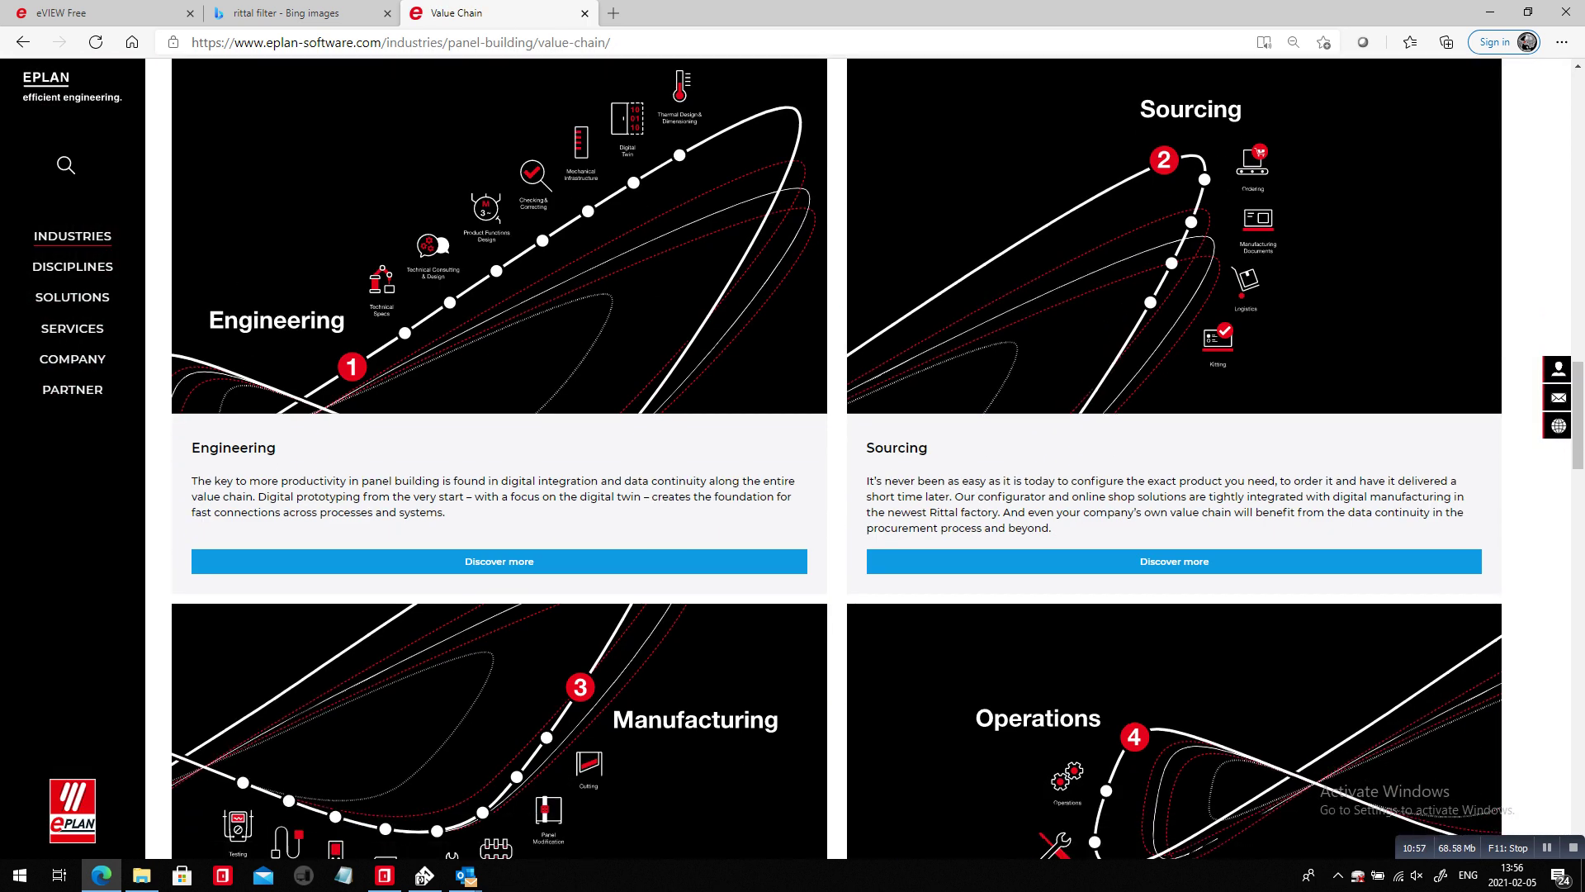
Step: Open the Manufacturing stage of the value chain and review its content down to the Panel Modification section
{"action": "scroll", "coordinate": [500, 743], "scroll_direction": "down", "scroll_amount": 4}
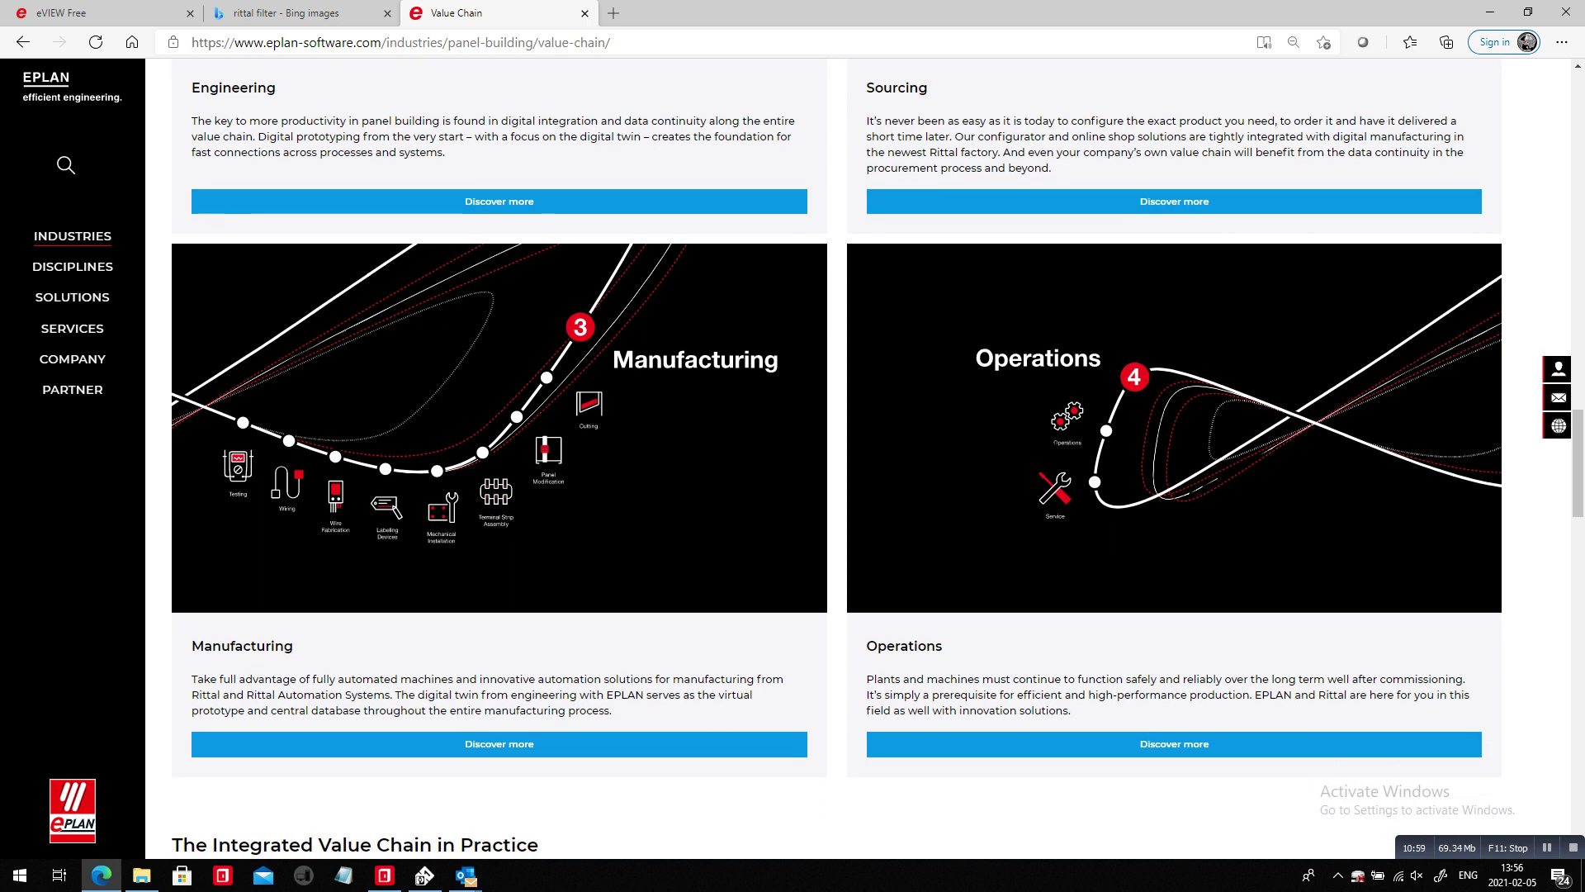
{"action": "left_click", "coordinate": [499, 744]}
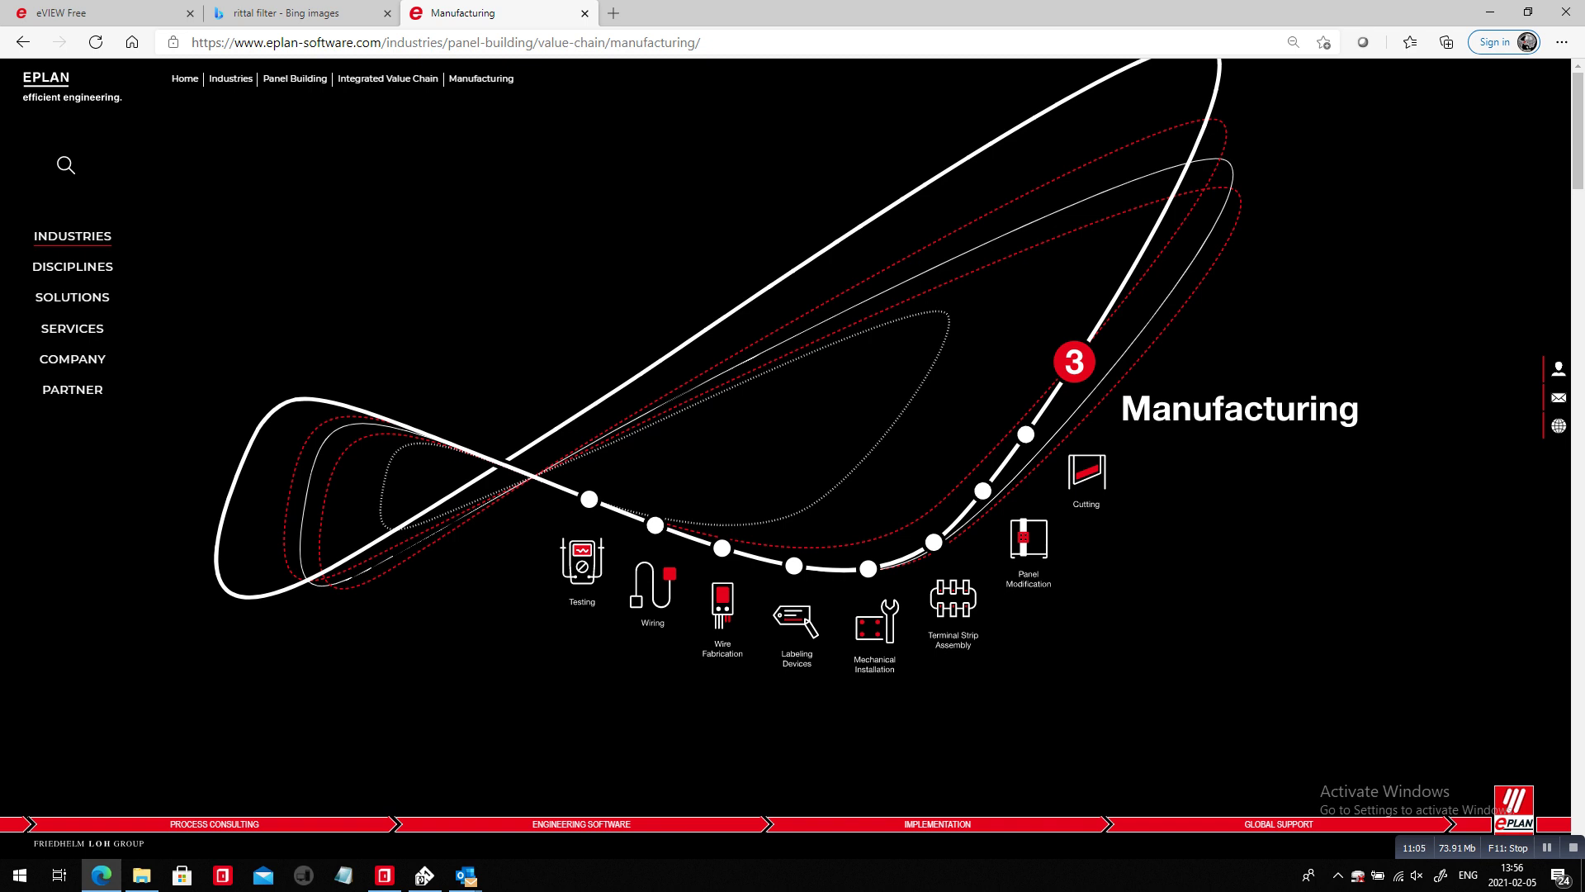
{"action": "scroll", "coordinate": [793, 446], "scroll_direction": "down", "scroll_amount": 10}
{"action": "scroll", "coordinate": [792, 446], "scroll_direction": "down", "scroll_amount": 4}
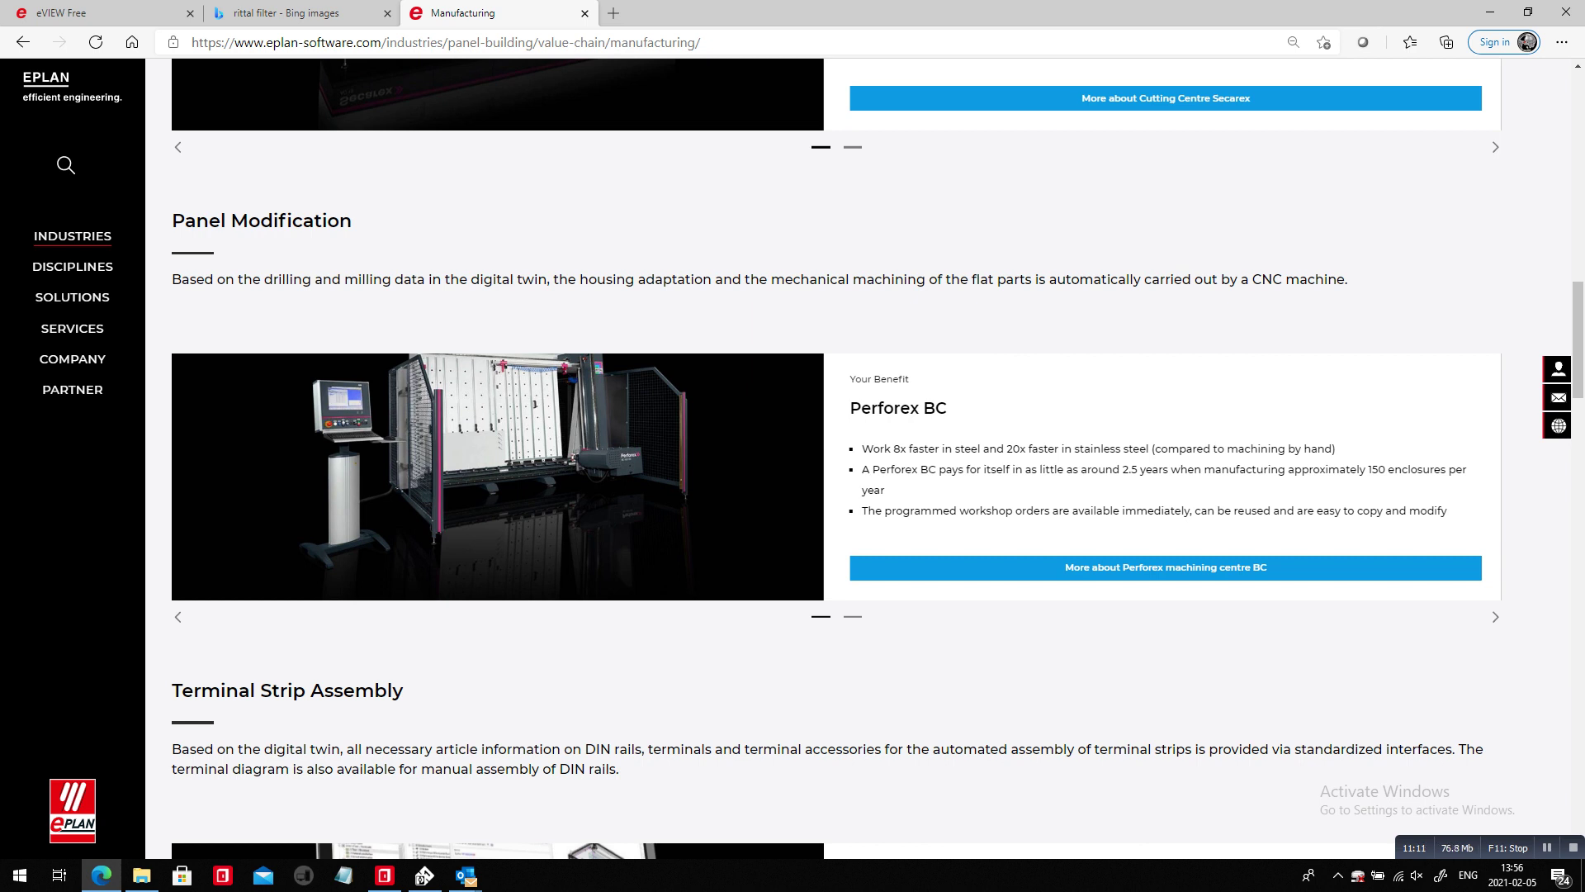
Step: Switch to EPLAN Pro Panel and open page 1 of EE03 (NC DRILLING), location A1, showing the entire page
{"action": "key", "text": "alt+Tab"}
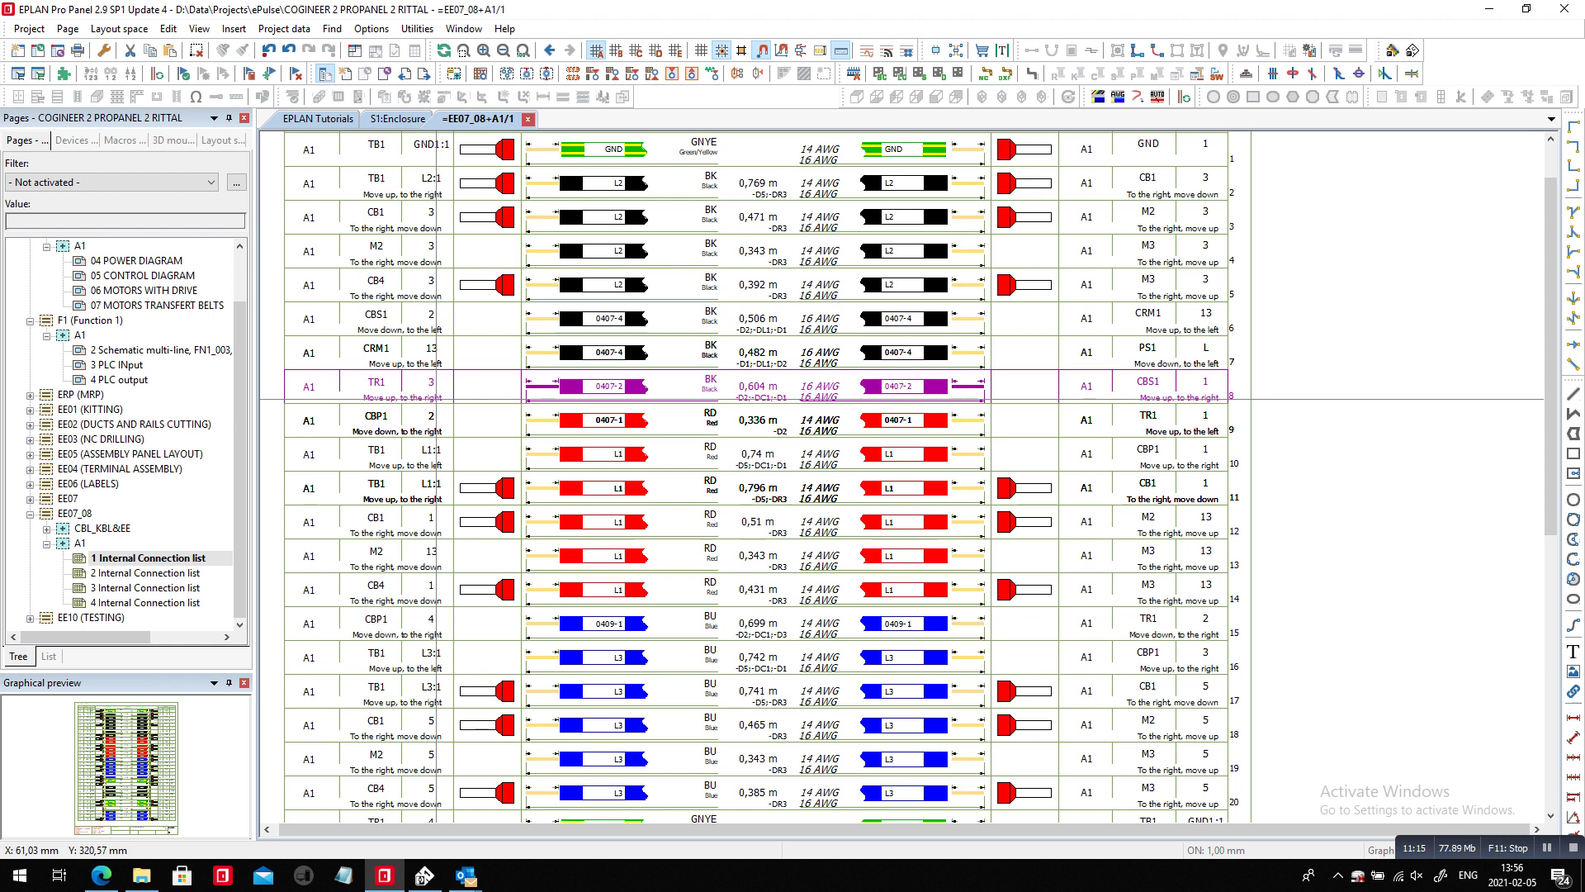
{"action": "double_click", "coordinate": [100, 439]}
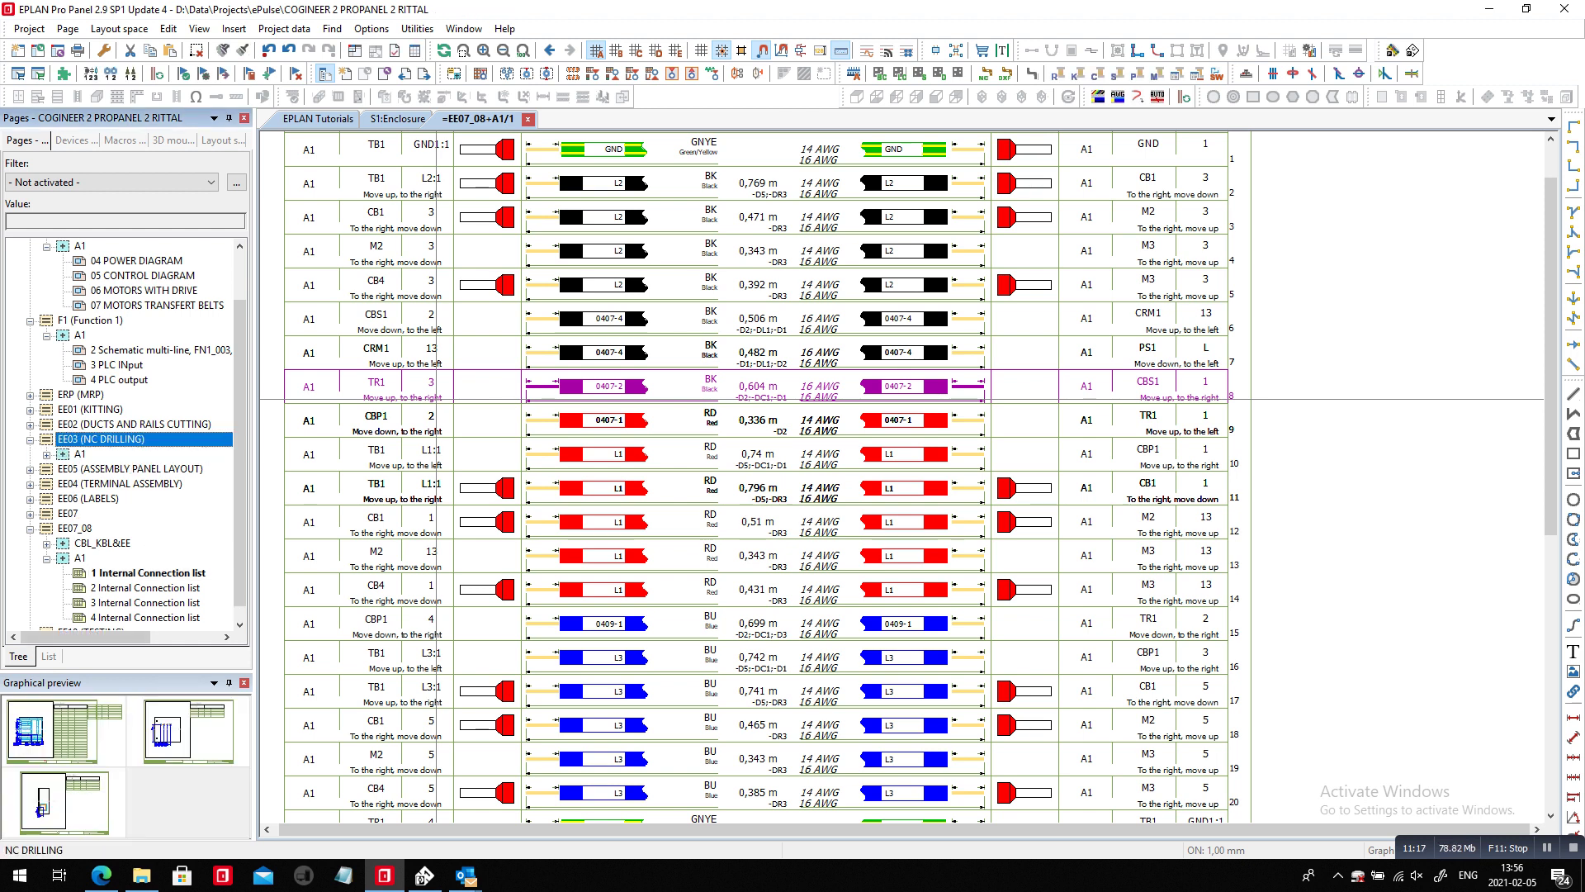
{"action": "double_click", "coordinate": [66, 732]}
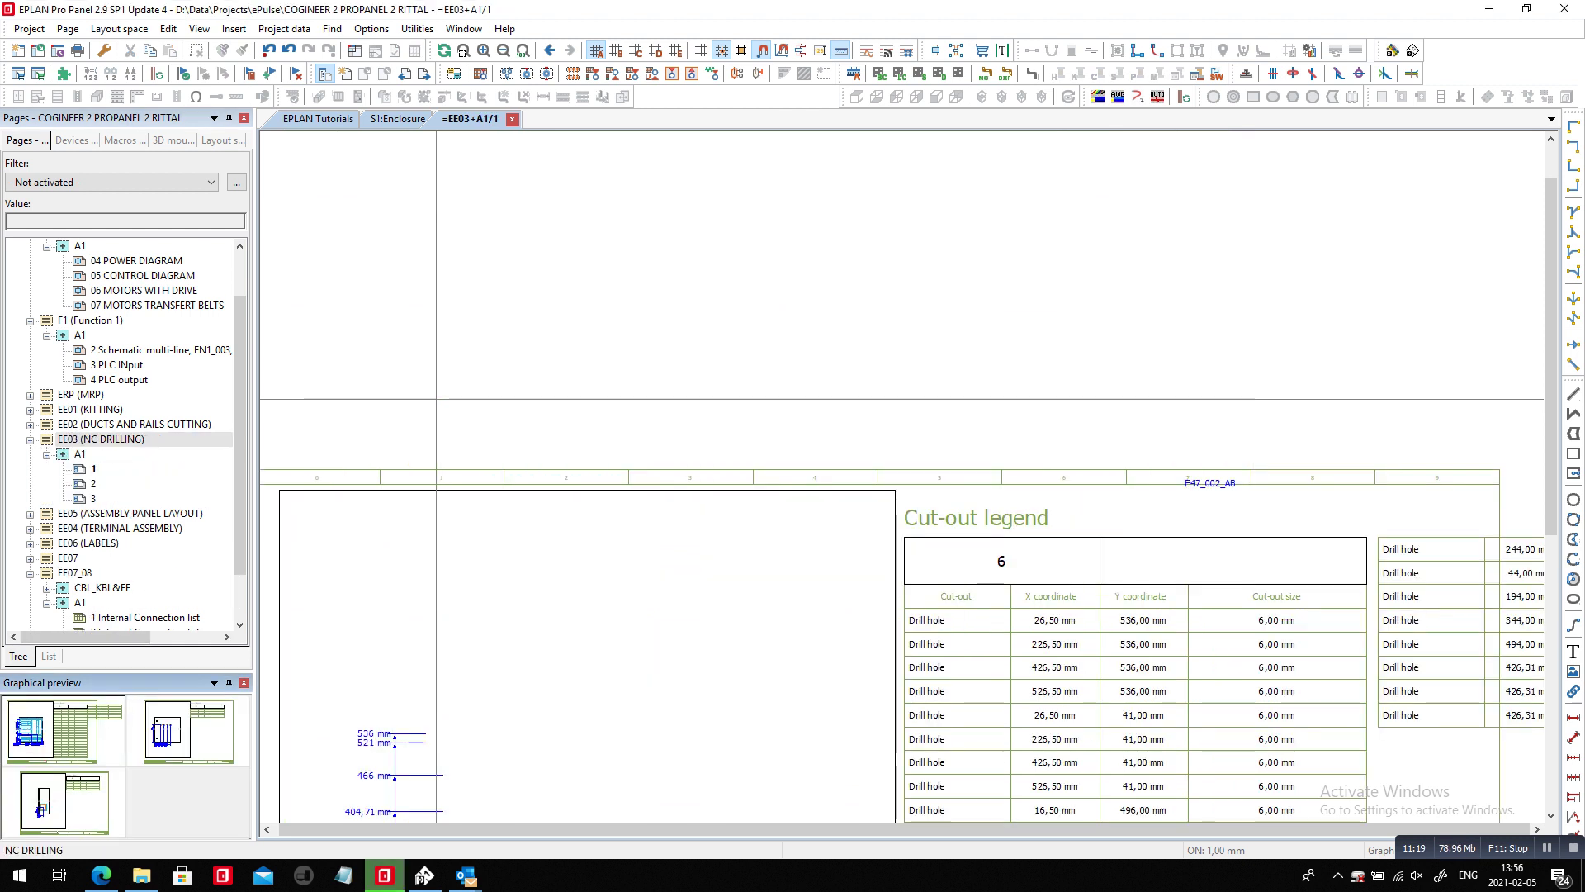
{"action": "left_click", "coordinate": [523, 50]}
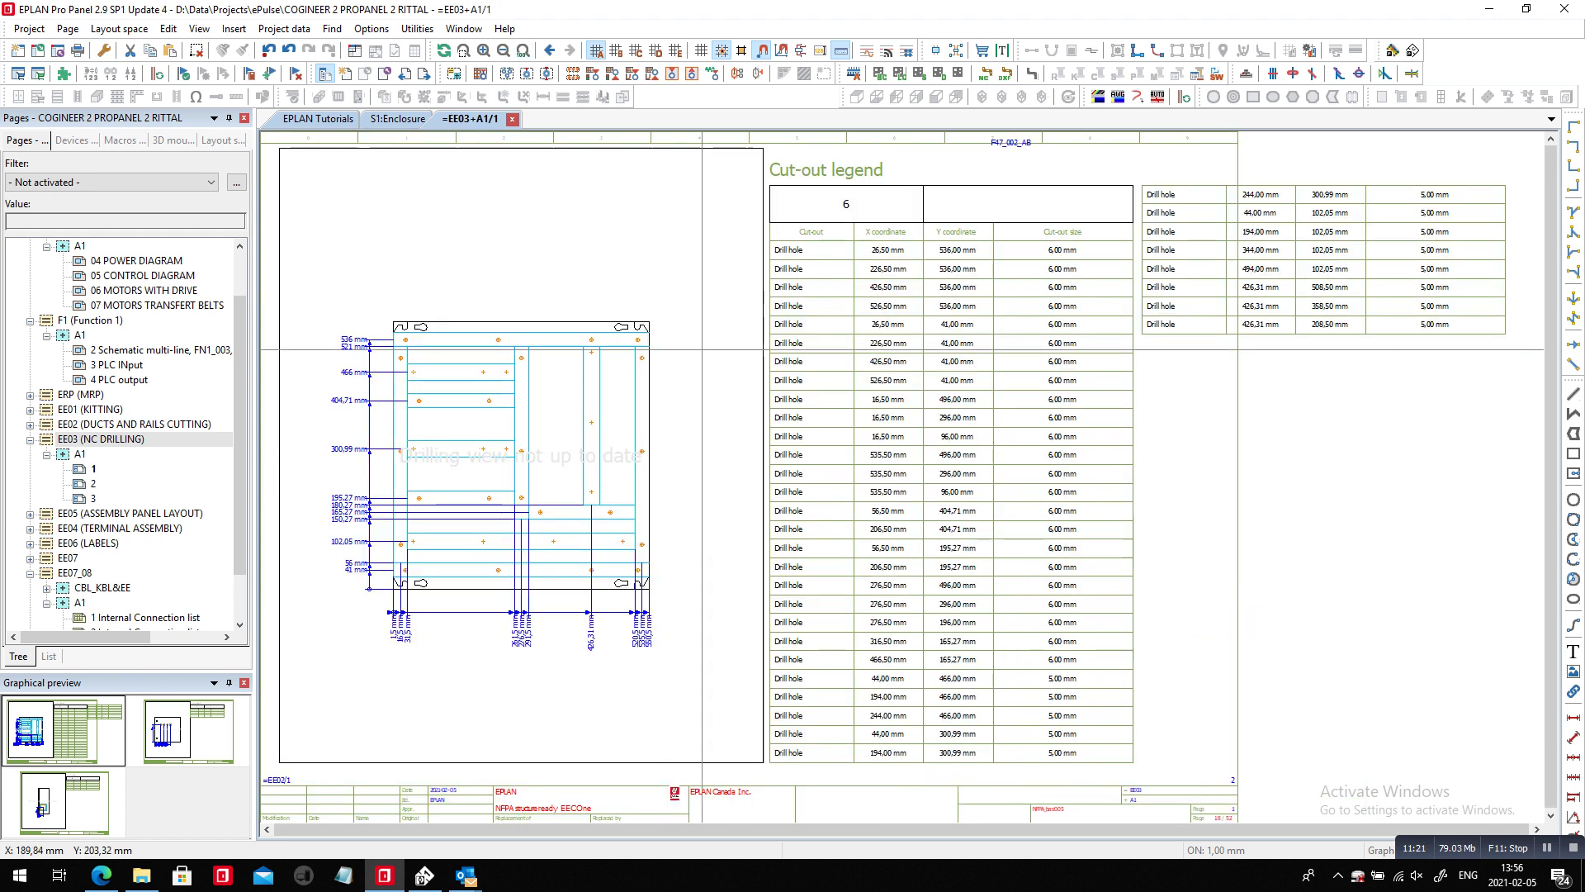
Step: Try to send the project by e-mail
{"action": "left_click", "coordinate": [29, 28]}
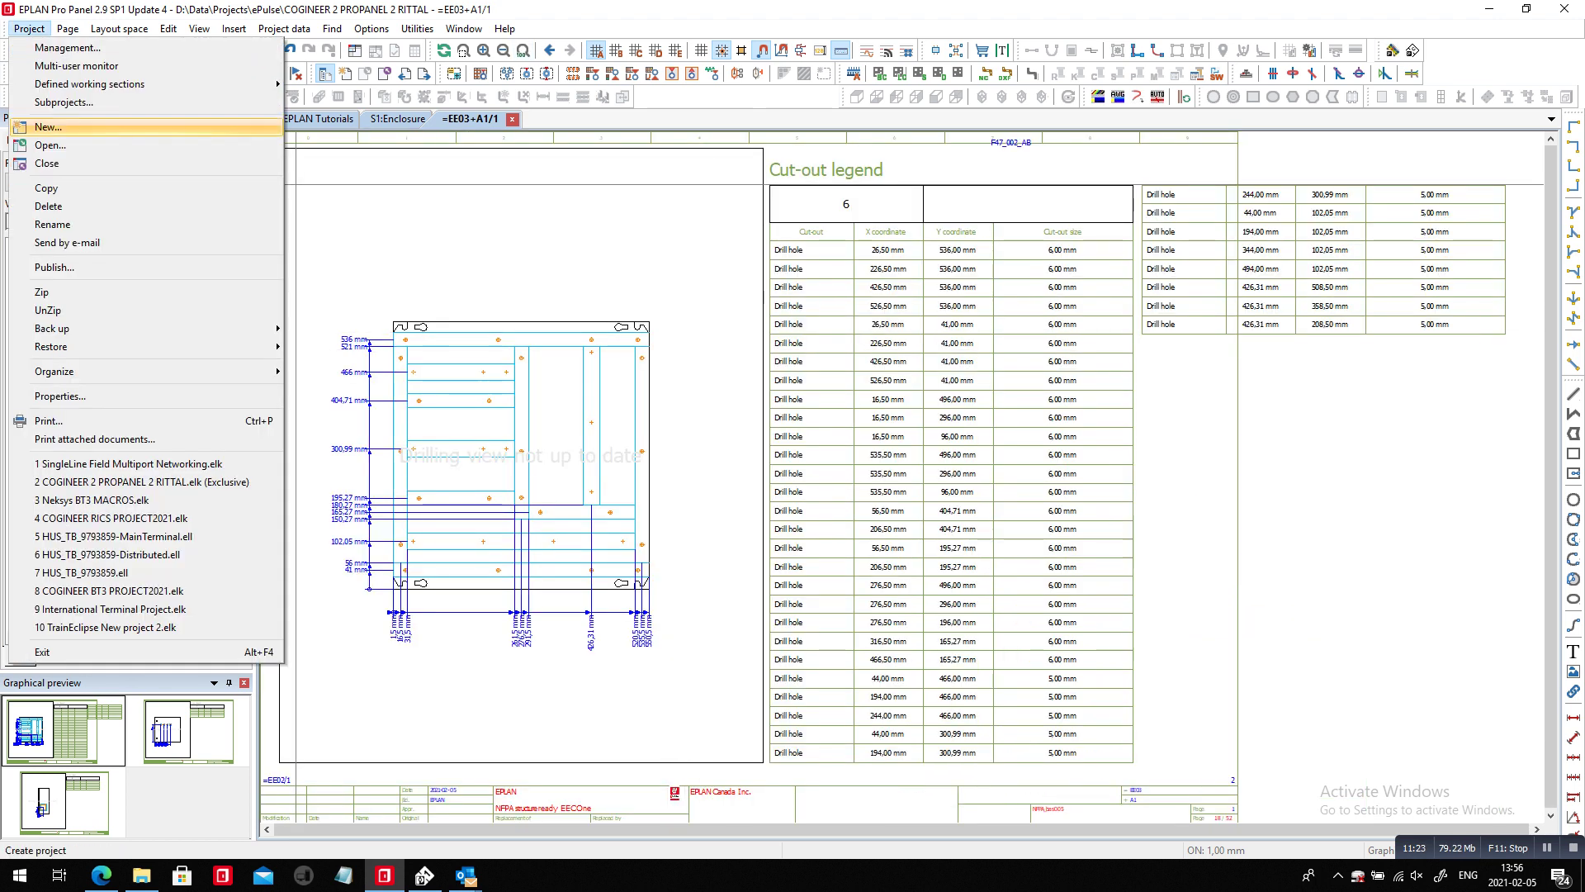
{"action": "left_click", "coordinate": [67, 242]}
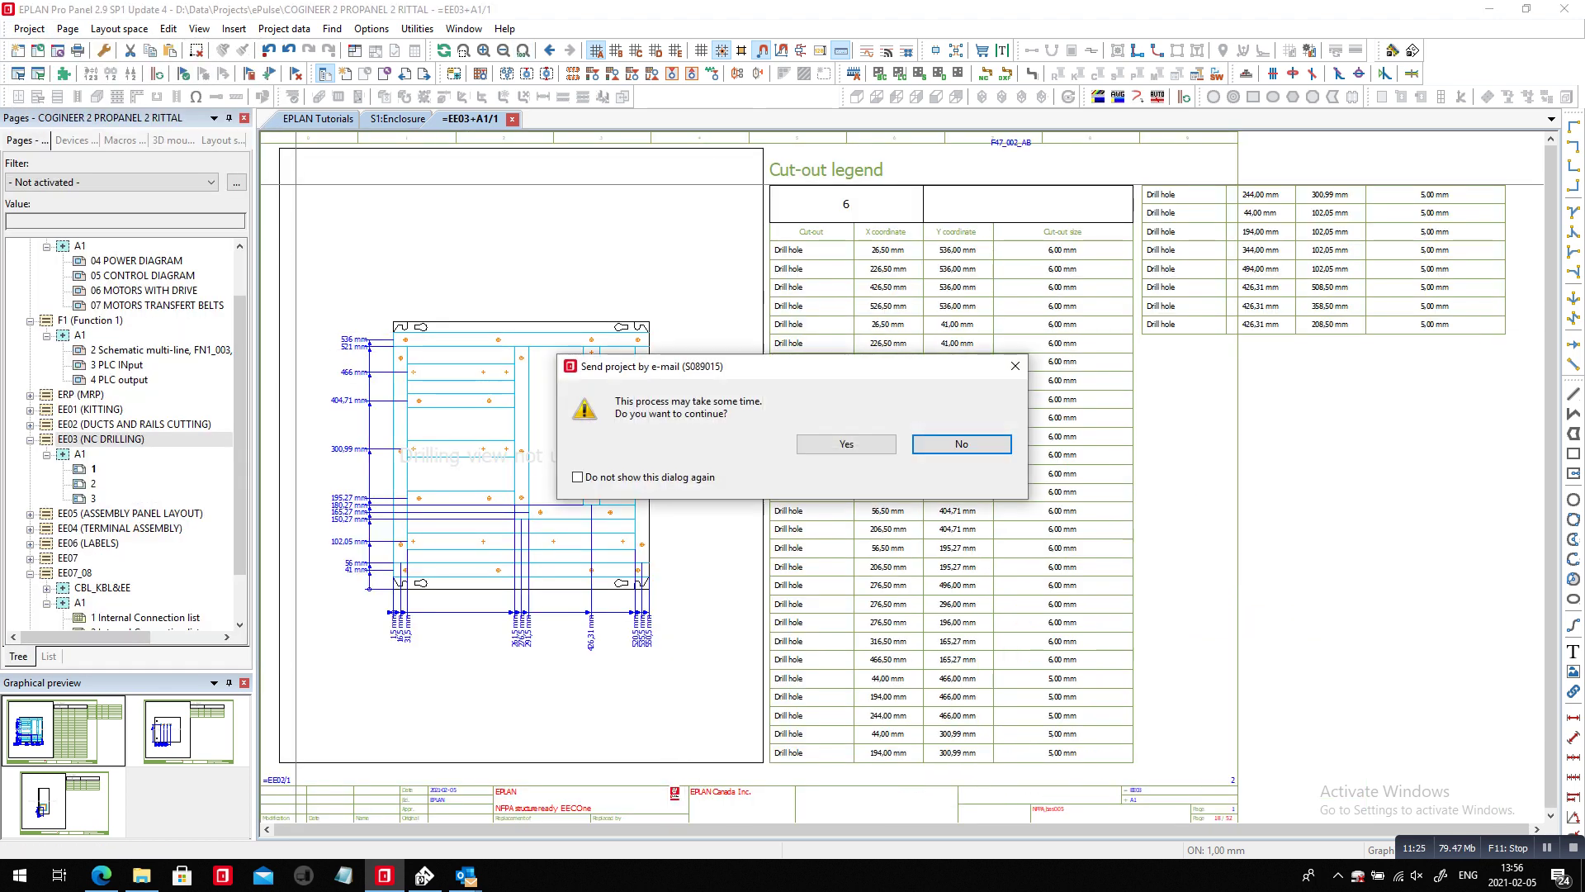
{"action": "key", "text": "Return"}
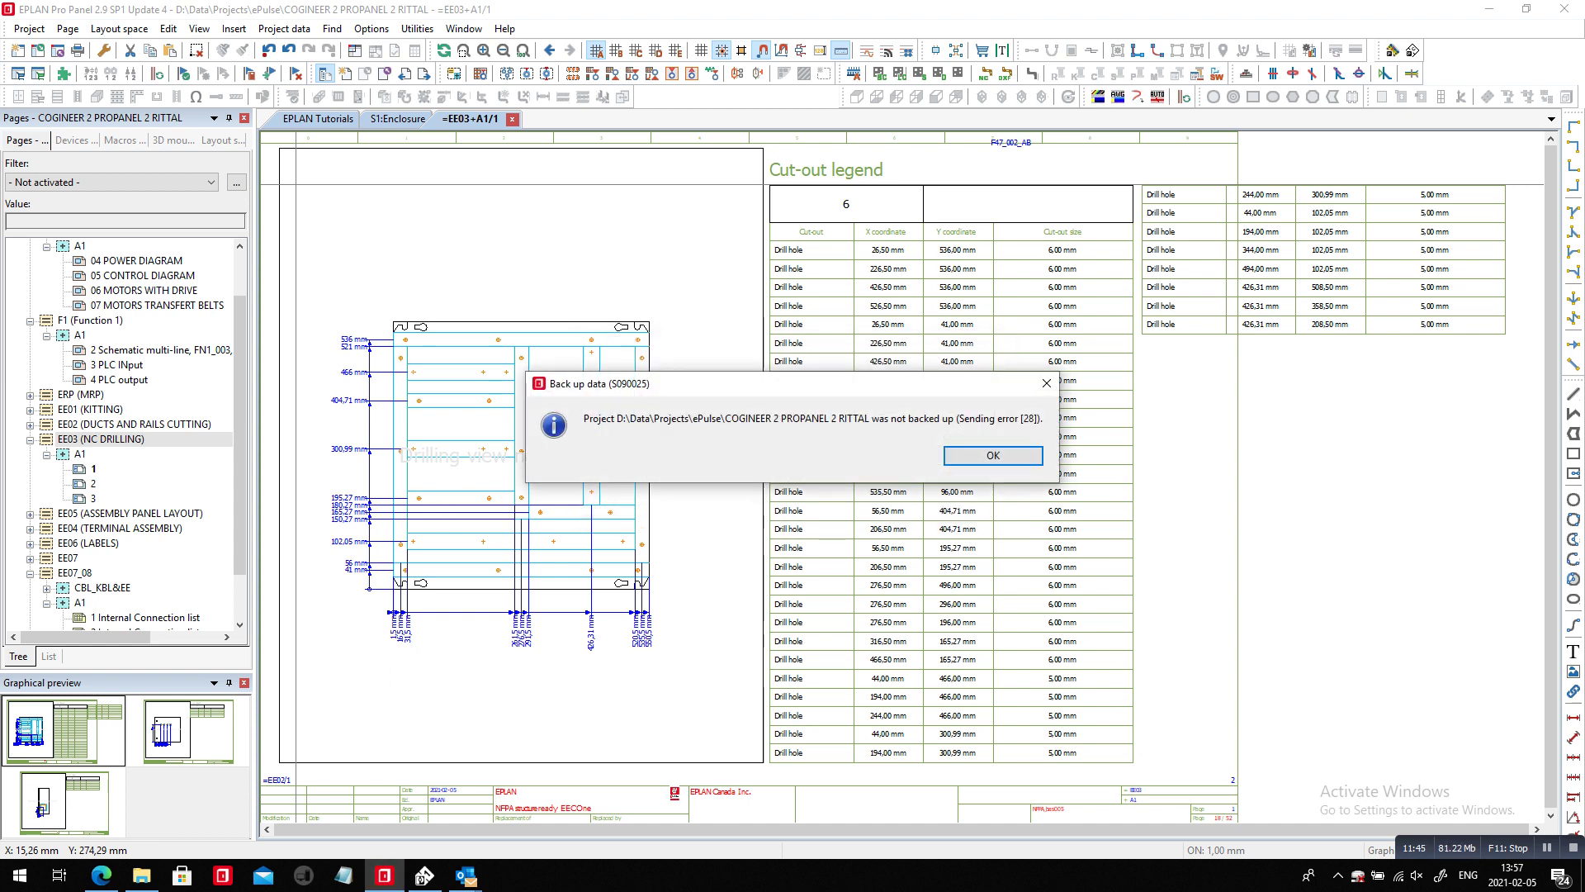
{"action": "left_click", "coordinate": [993, 454]}
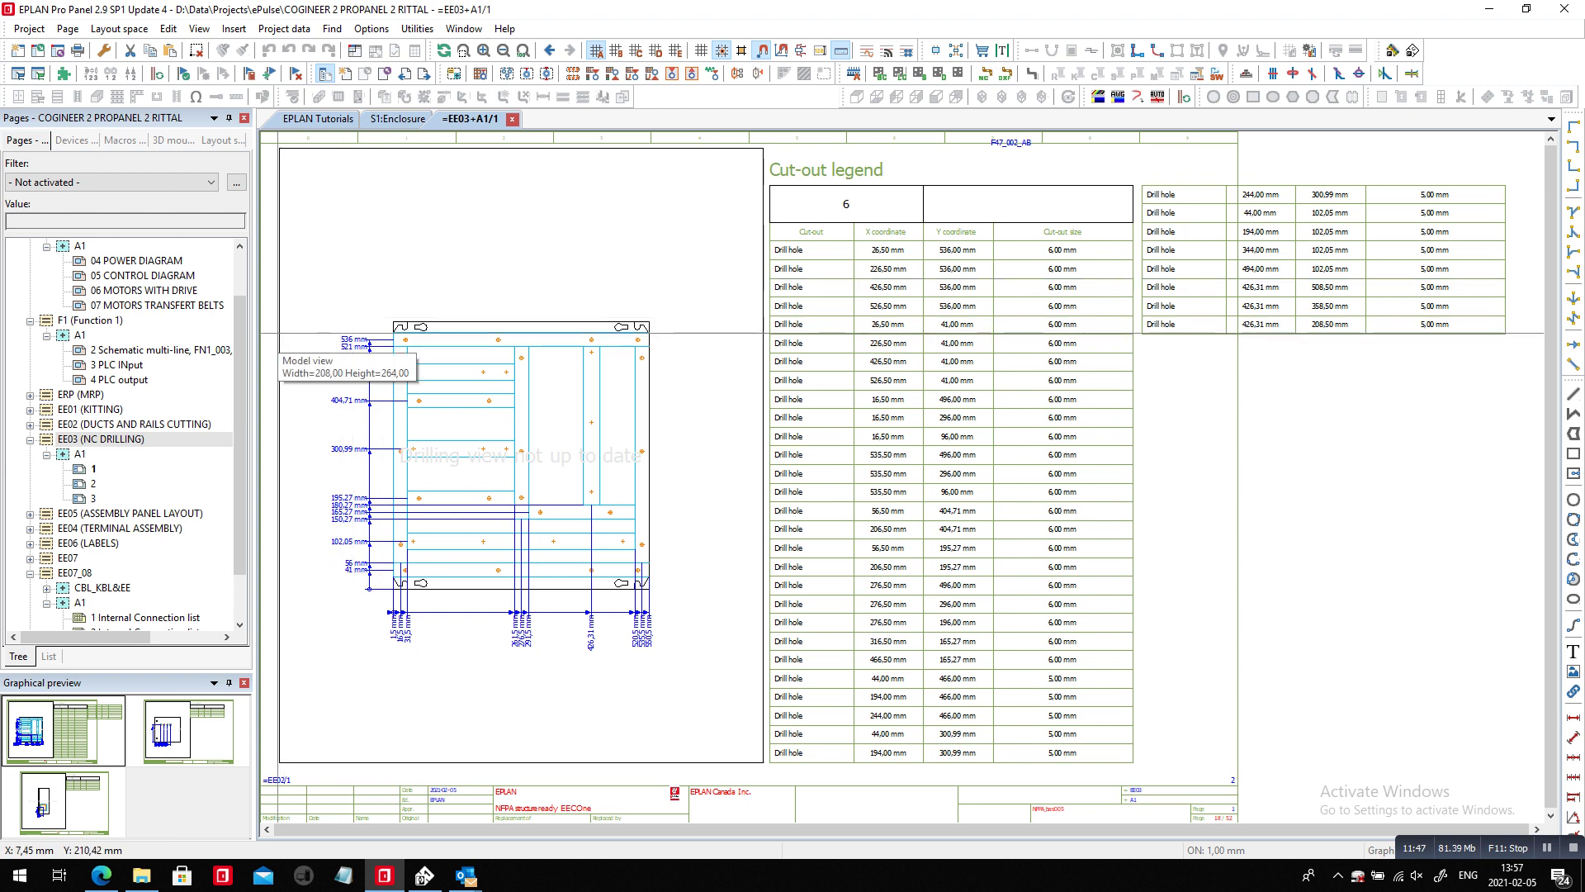
Step: Select the whole COGINEER 2 PROPANEL 2 RITTAL project and examine the machining data exports, including Rittal - Perforex BC / Secarex
{"action": "left_click_drag", "start_coordinate": [240, 347], "coordinate": [240, 298]}
{"action": "left_click", "coordinate": [123, 246]}
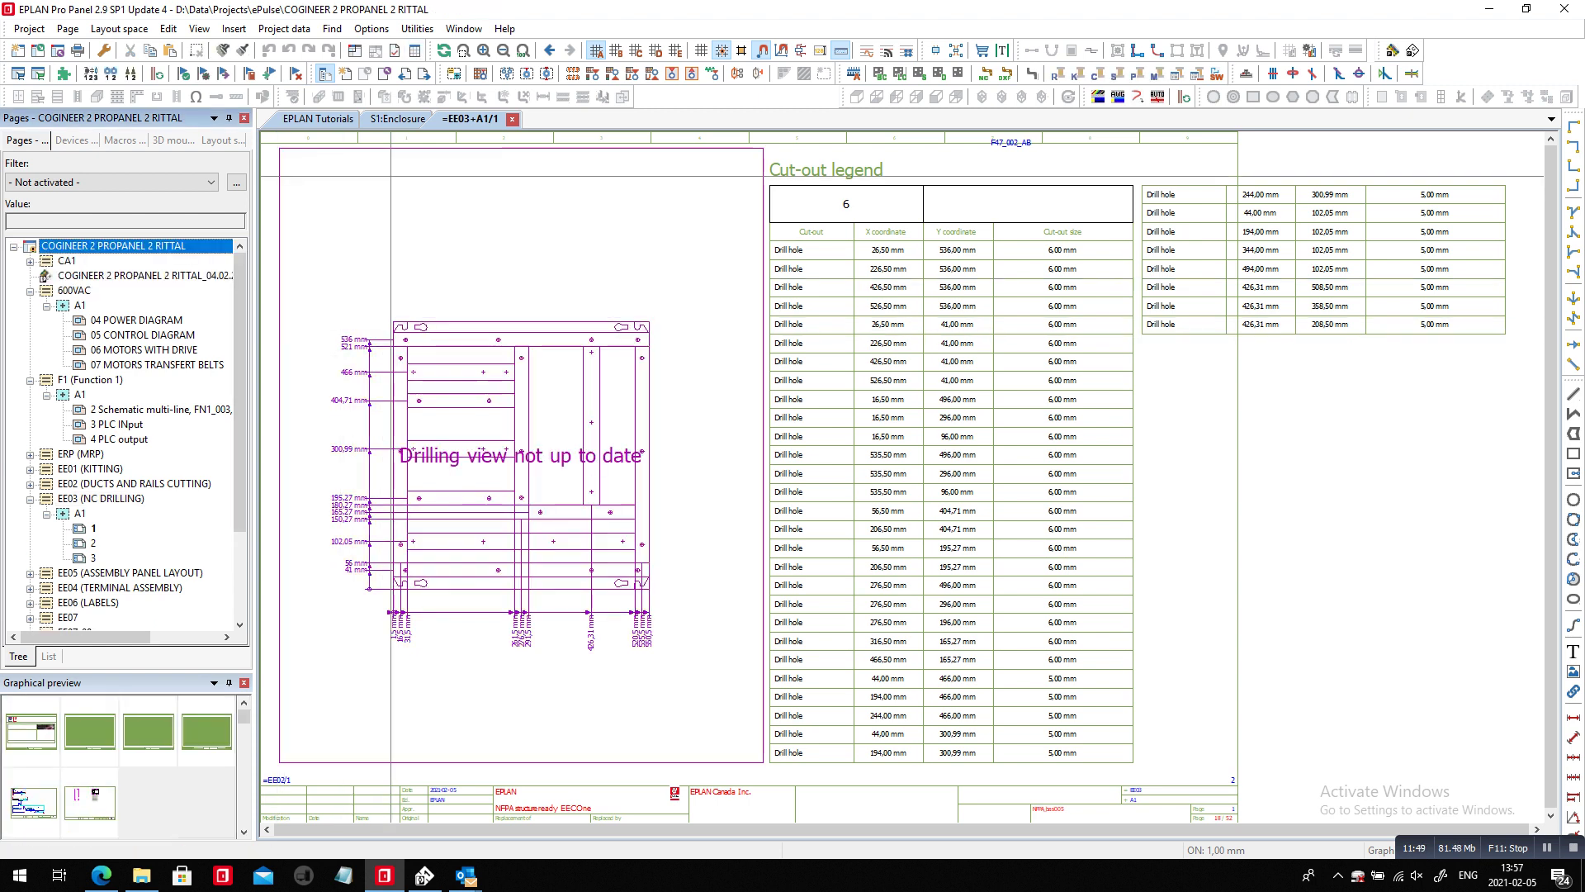
{"action": "left_click", "coordinate": [416, 29]}
{"action": "mouse_move", "coordinate": [462, 65]}
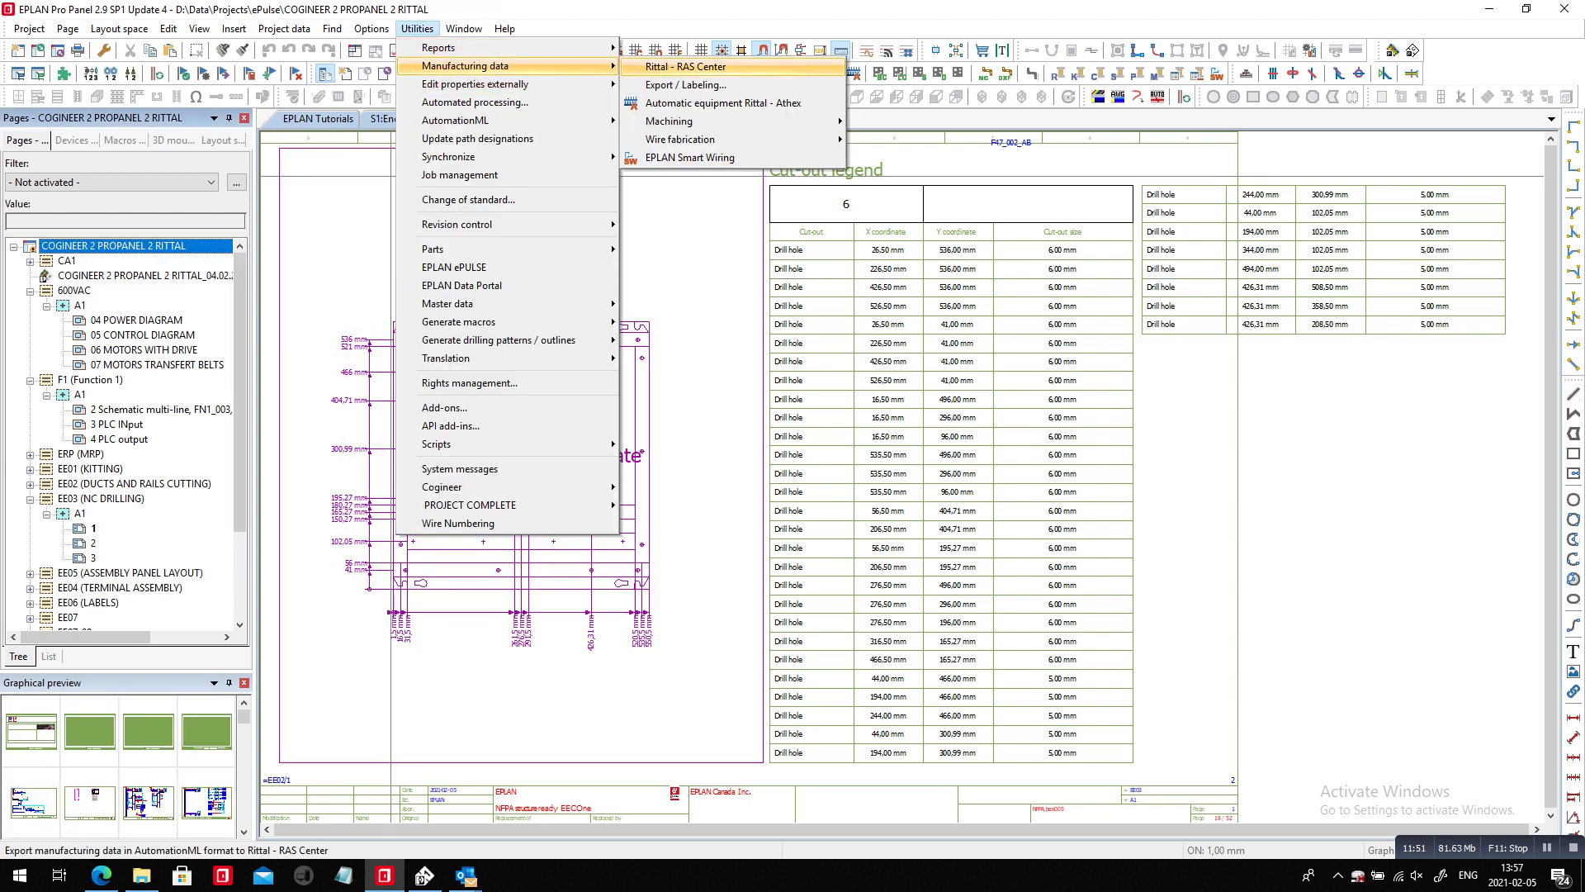
{"action": "mouse_move", "coordinate": [668, 120]}
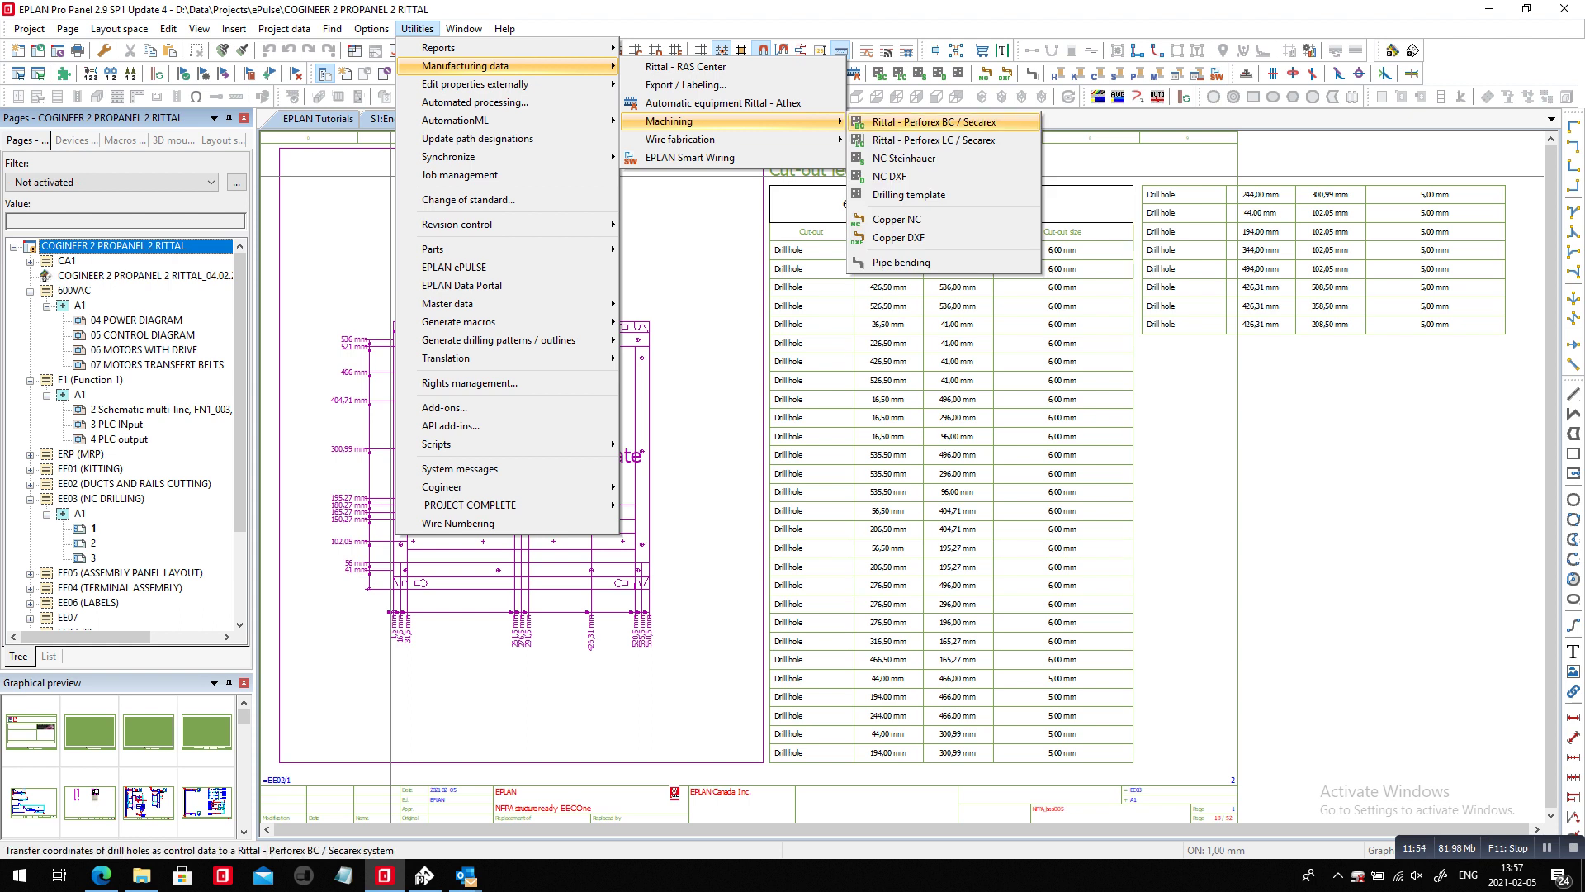
Step: Switch to the Edge browser and review the manufacturing stages from Terminal Strip Assembly to Wire Fabrication
{"action": "key", "text": "alt+Tab"}
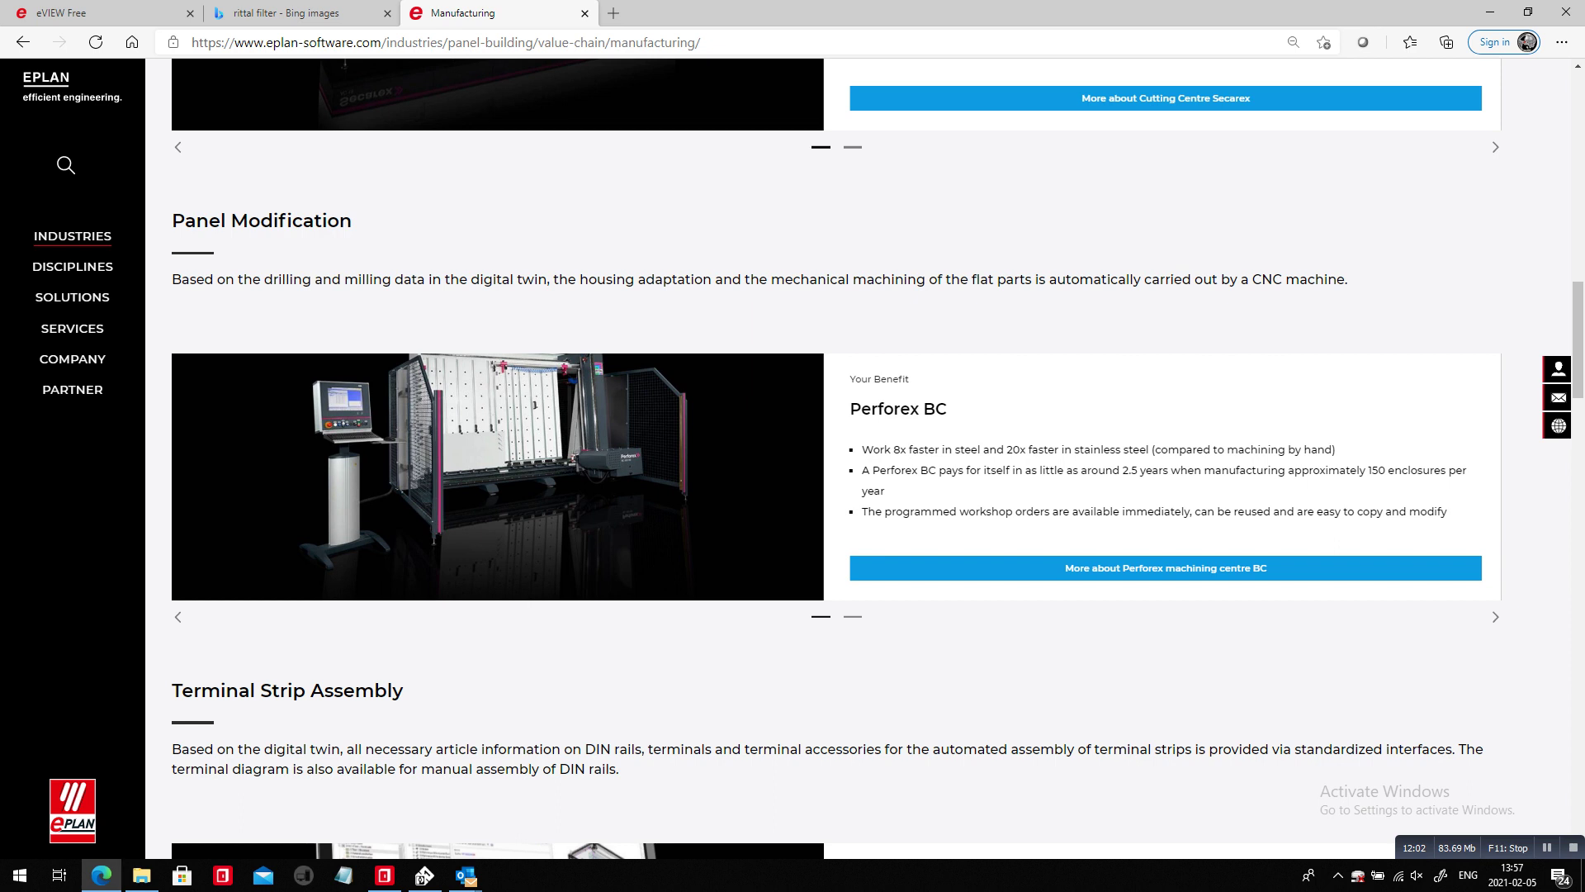
{"action": "scroll", "coordinate": [837, 459], "scroll_direction": "down", "scroll_amount": 4}
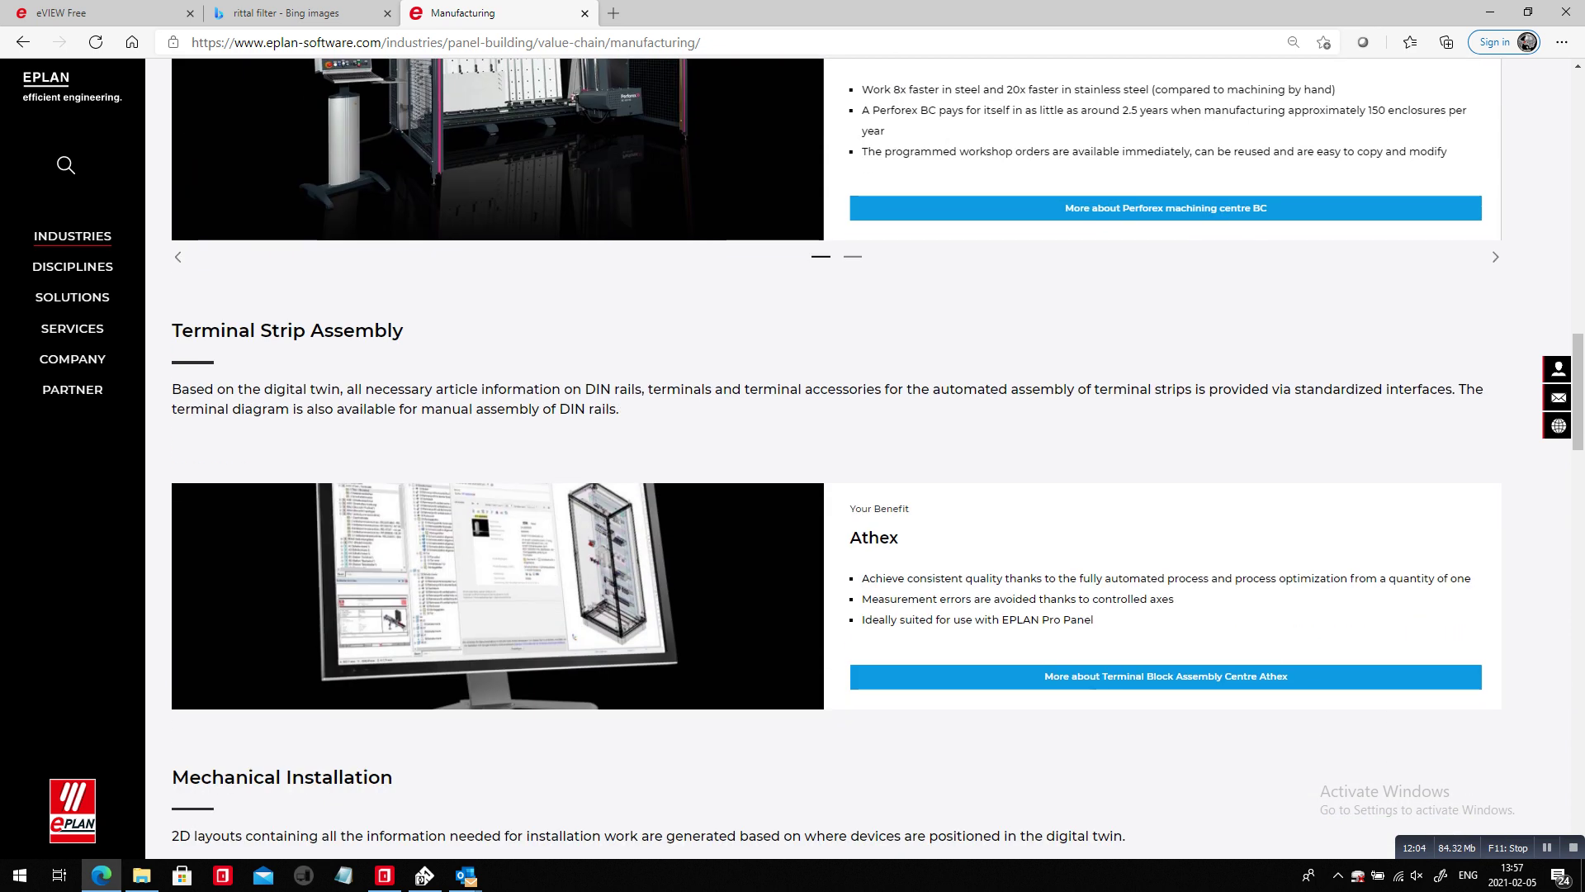
{"action": "scroll", "coordinate": [837, 459], "scroll_direction": "down", "scroll_amount": 10}
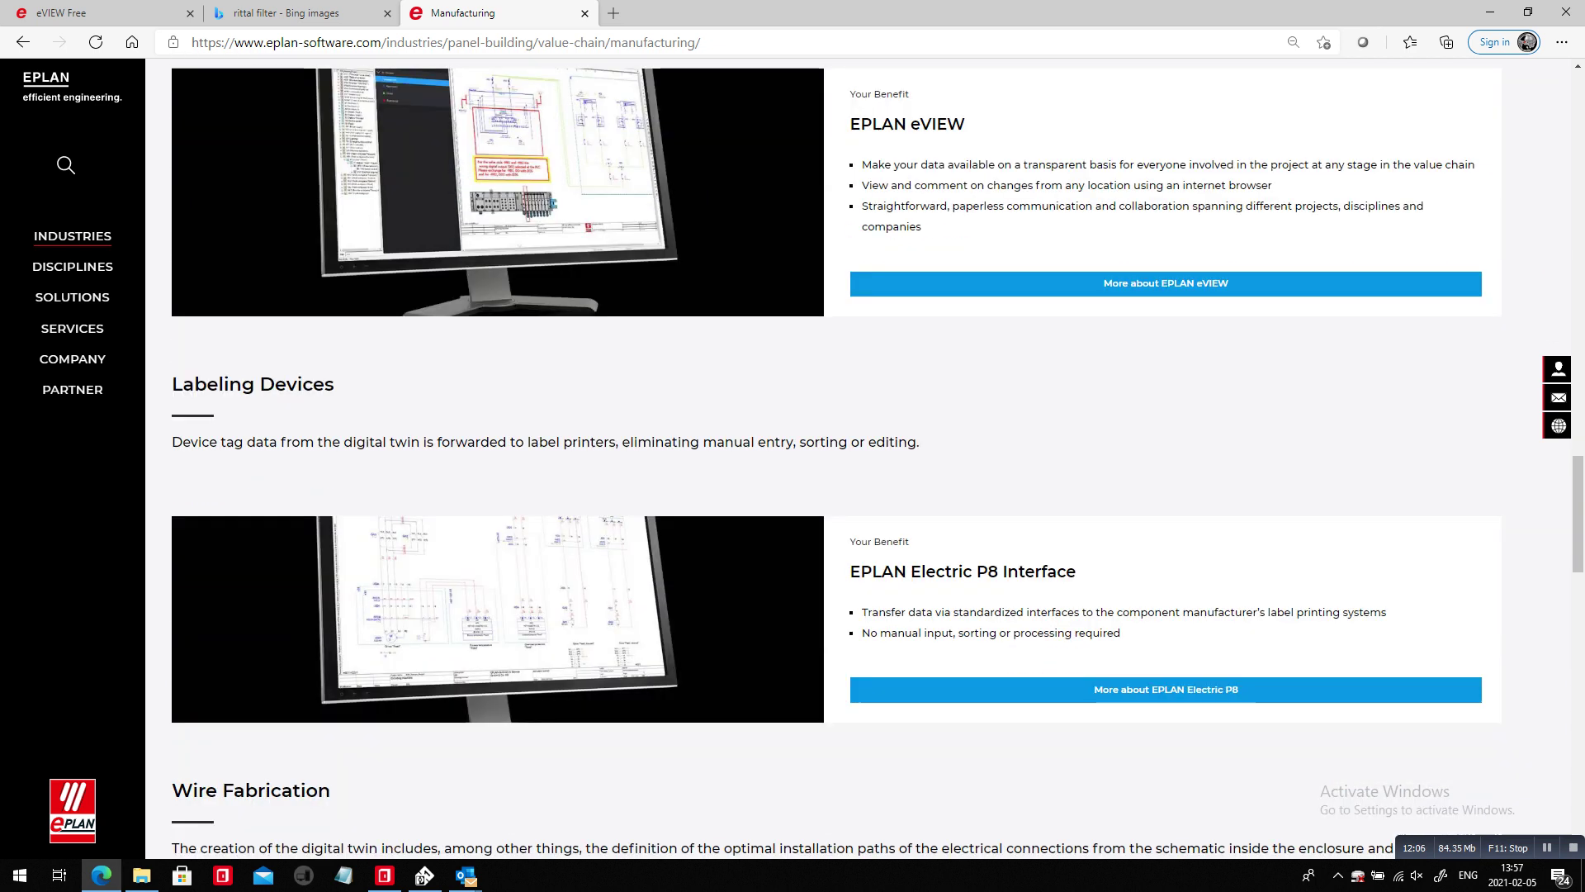
{"action": "scroll", "coordinate": [837, 459], "scroll_direction": "down", "scroll_amount": 2}
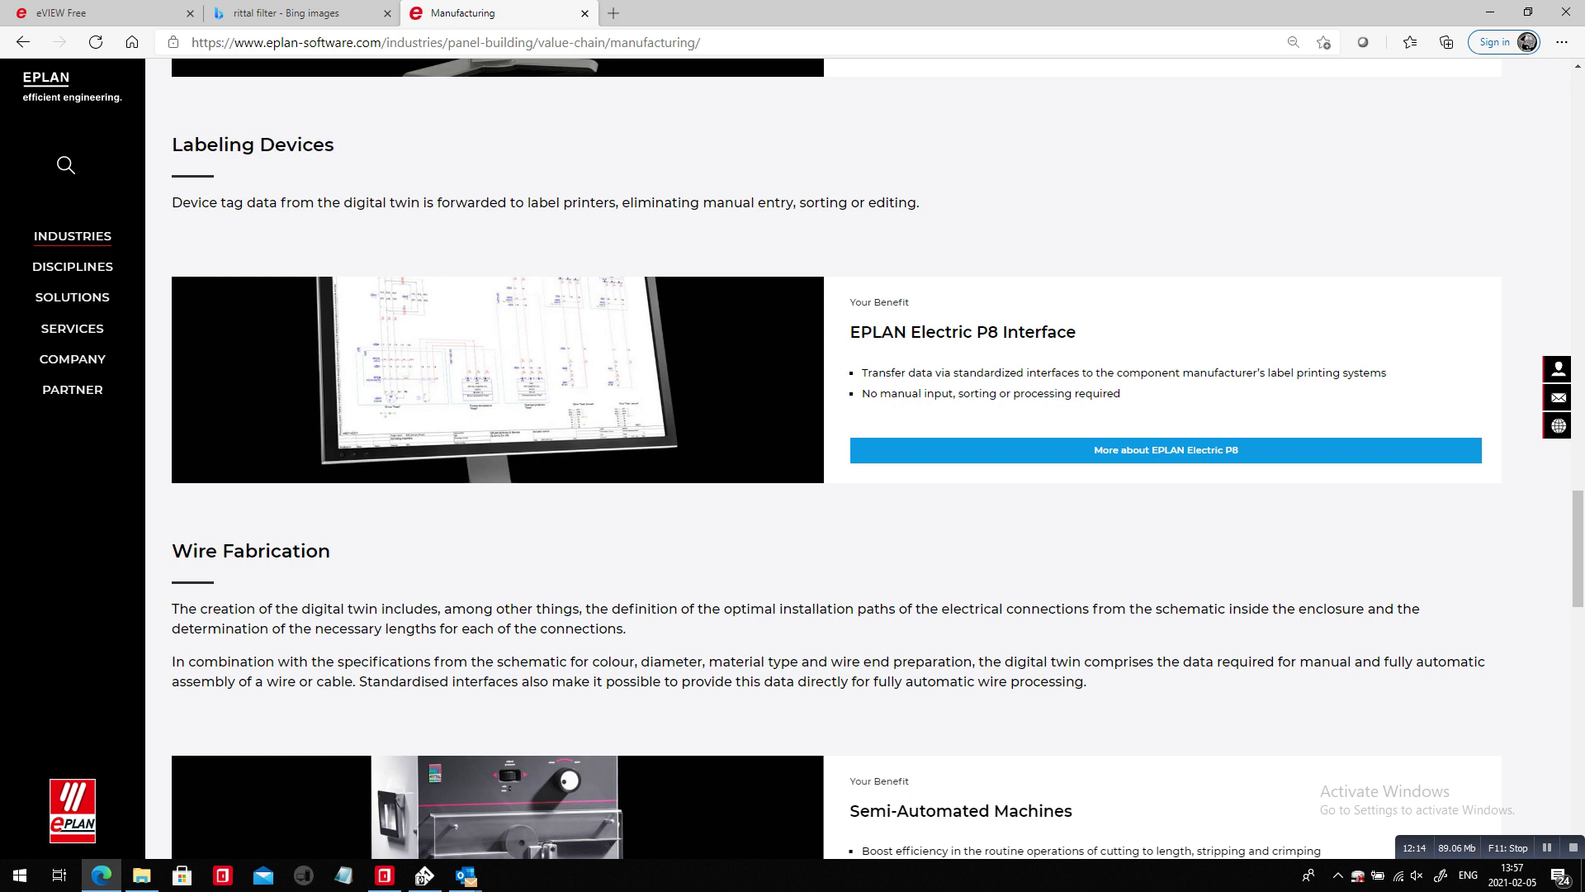
Step: Switch to EPLAN Pro Panel and export the PXC wires, cable list and device tags to a new PROJECT complete marking project
{"action": "key", "text": "alt+Tab"}
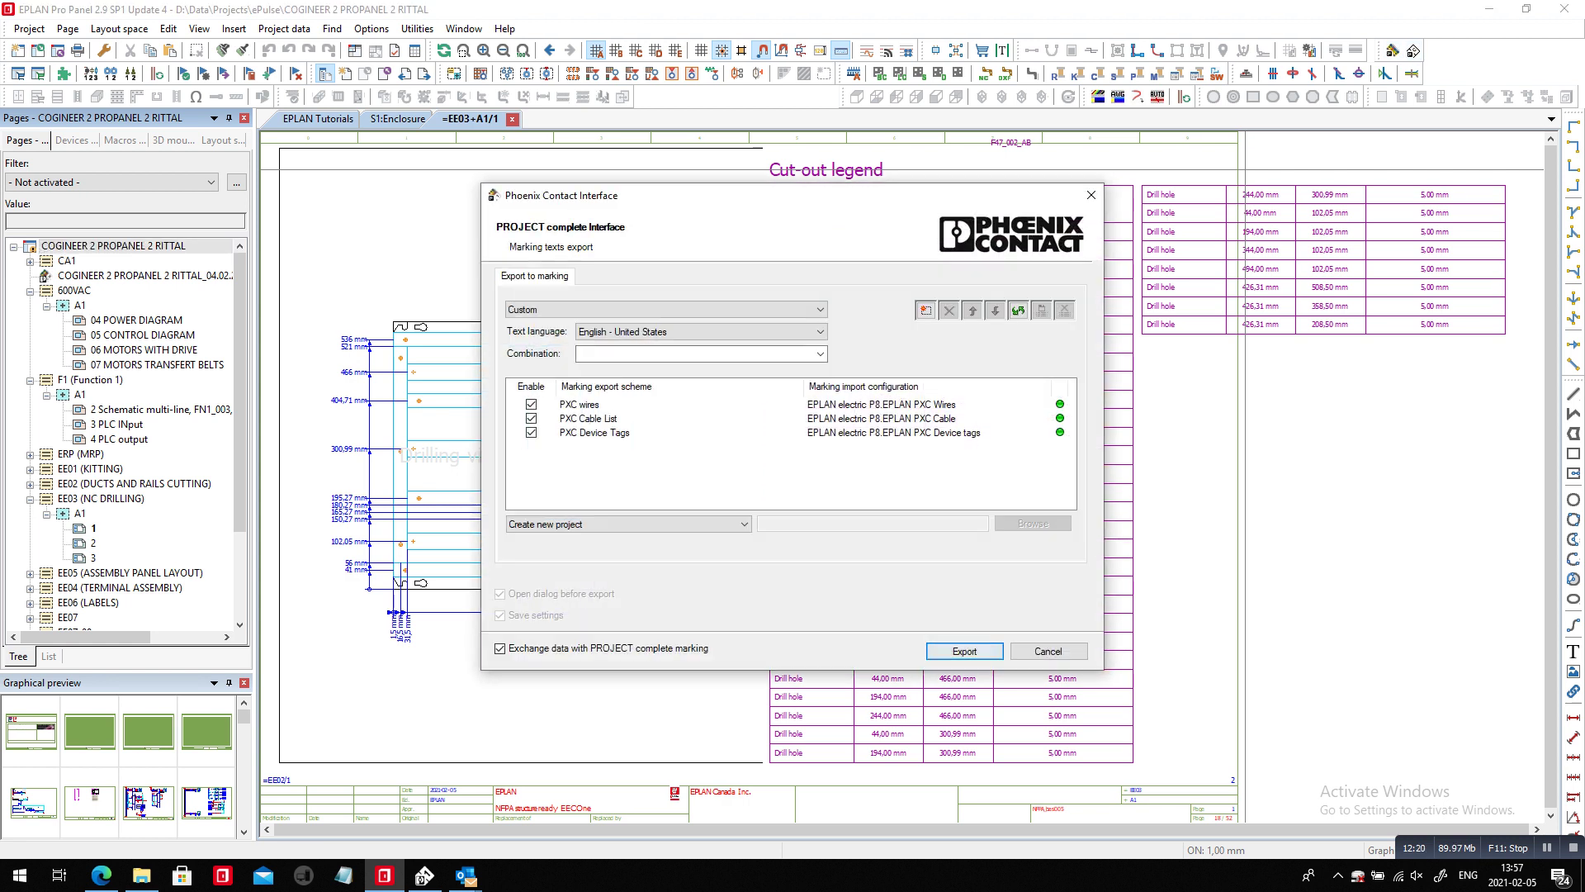
{"action": "left_click", "coordinate": [964, 652]}
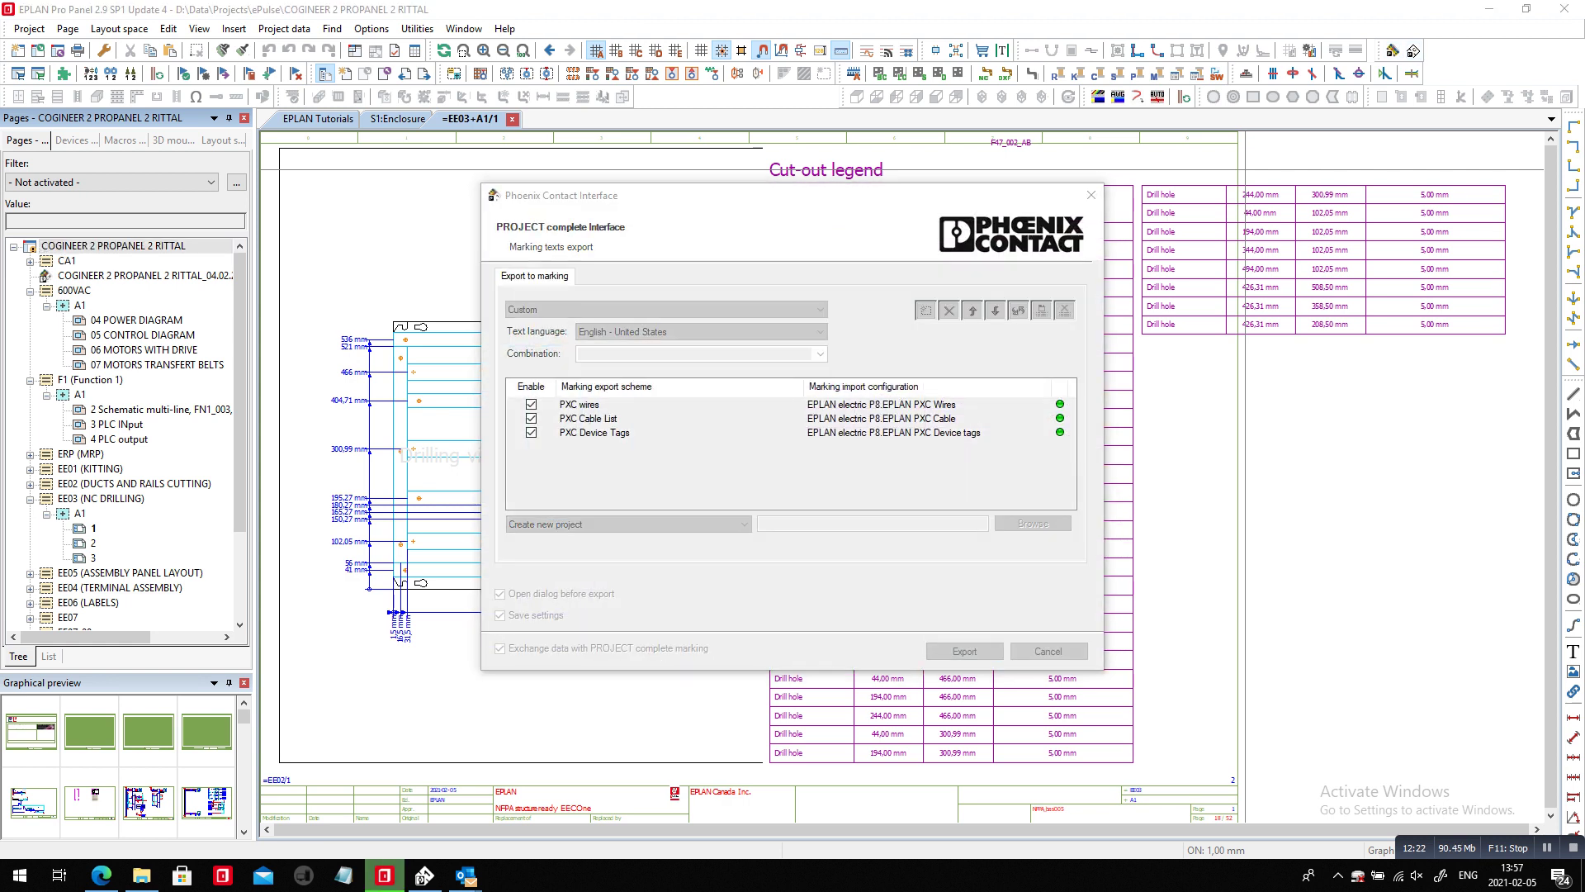
{"action": "key", "text": "alt+Tab"}
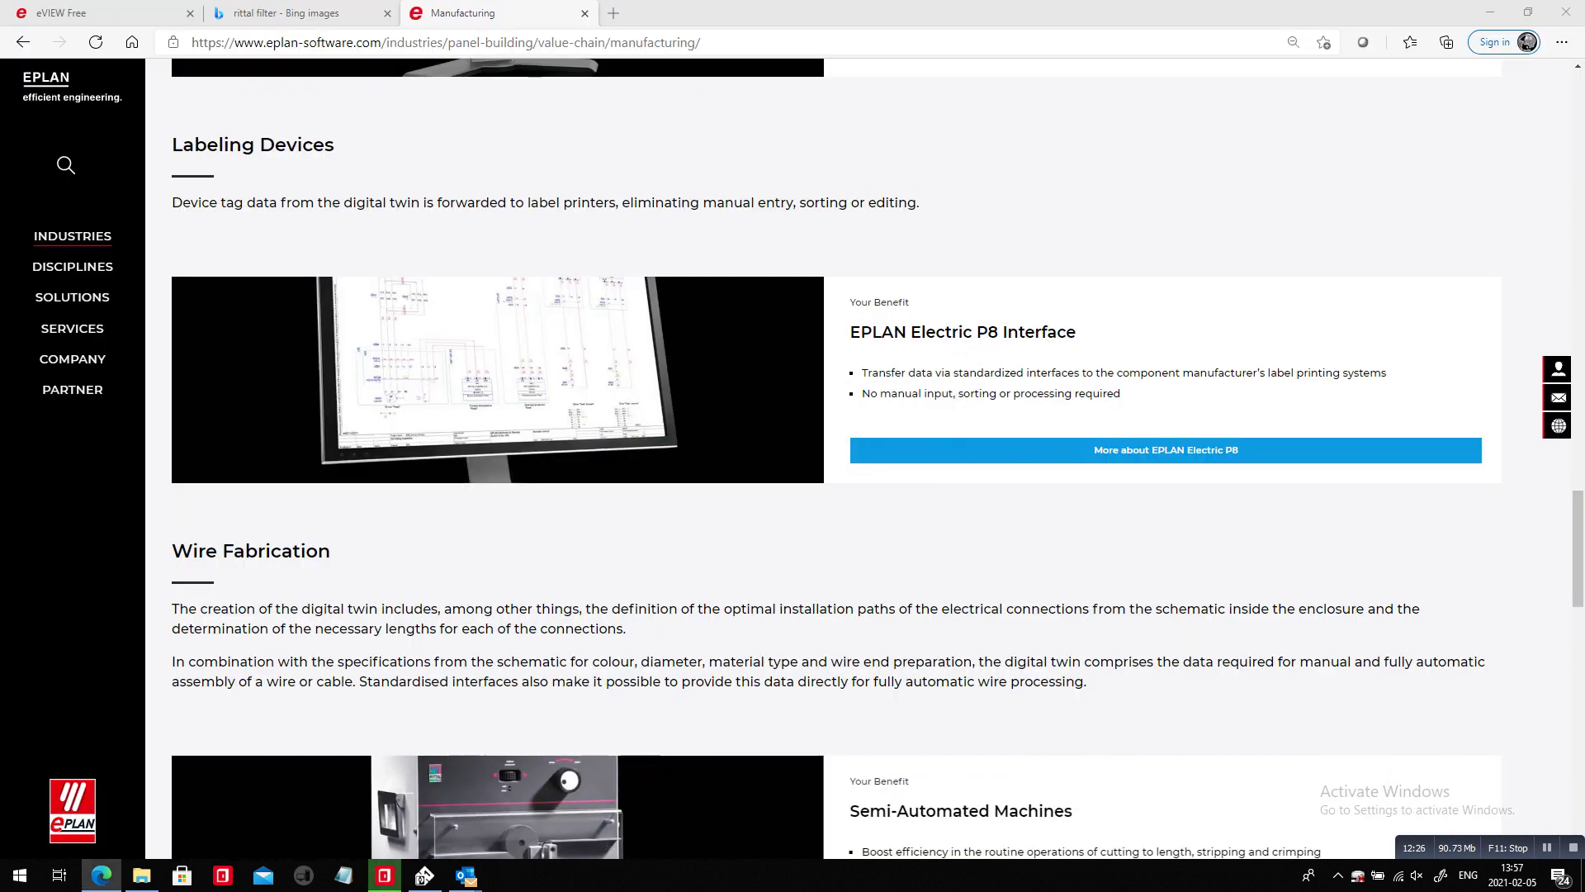
{"action": "key", "text": "alt+Tab"}
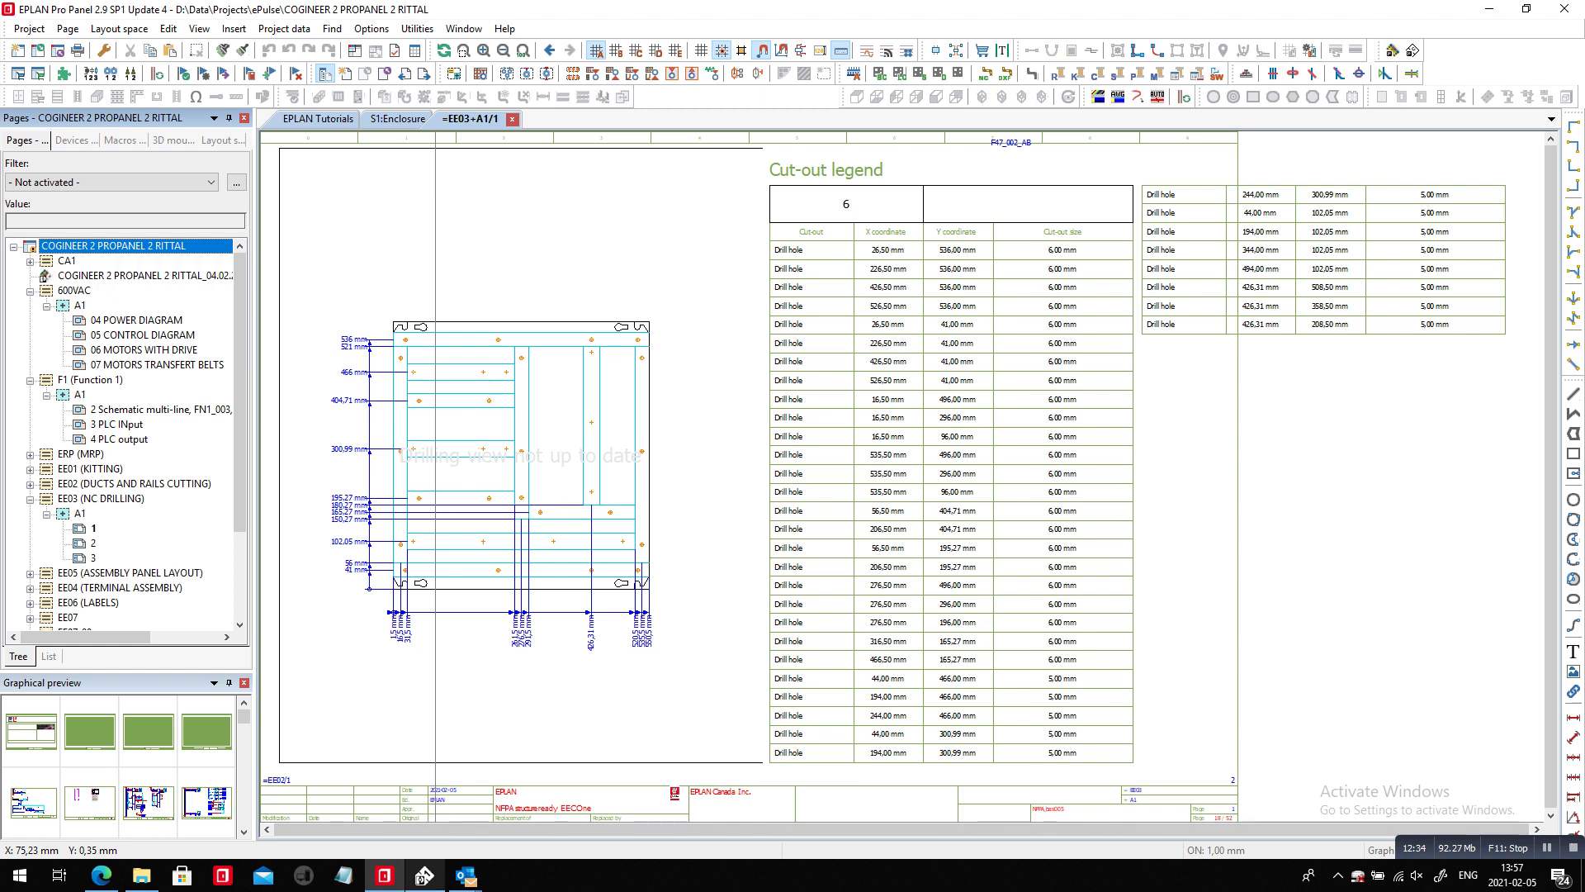
Step: Switch to PROJECT complete marking and examine the first six WML 14 (38x19)R wire labels
{"action": "left_click", "coordinate": [423, 876]}
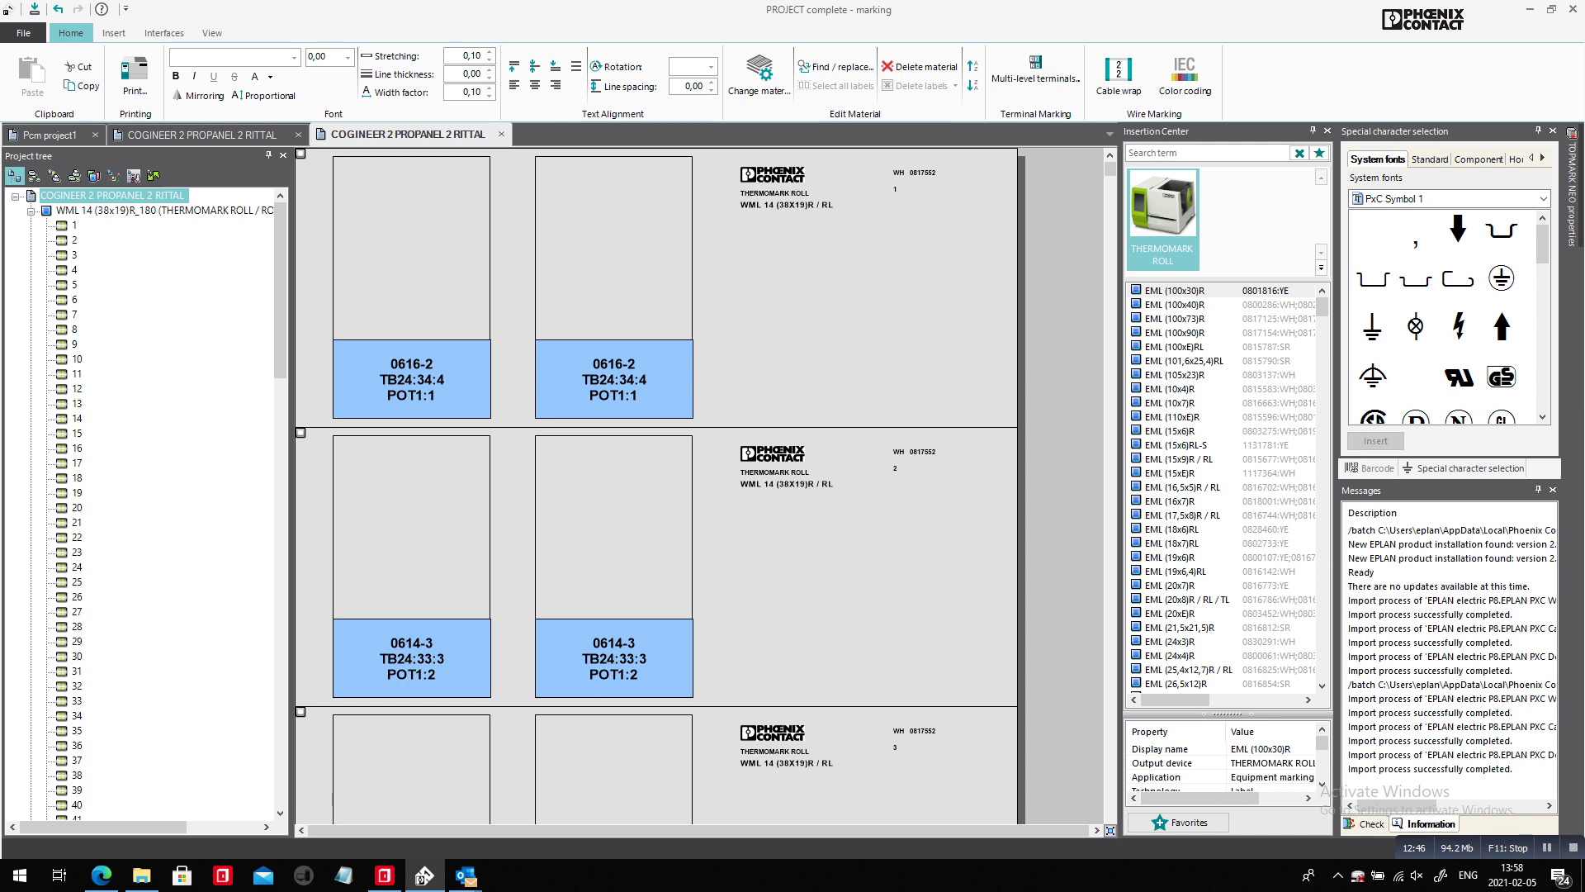
{"action": "left_click", "coordinate": [74, 226]}
{"action": "key", "text": "Down"}
{"action": "key", "text": "Down"}
{"action": "key", "text": "Down"}
{"action": "key", "text": "Down"}
{"action": "key", "text": "Down"}
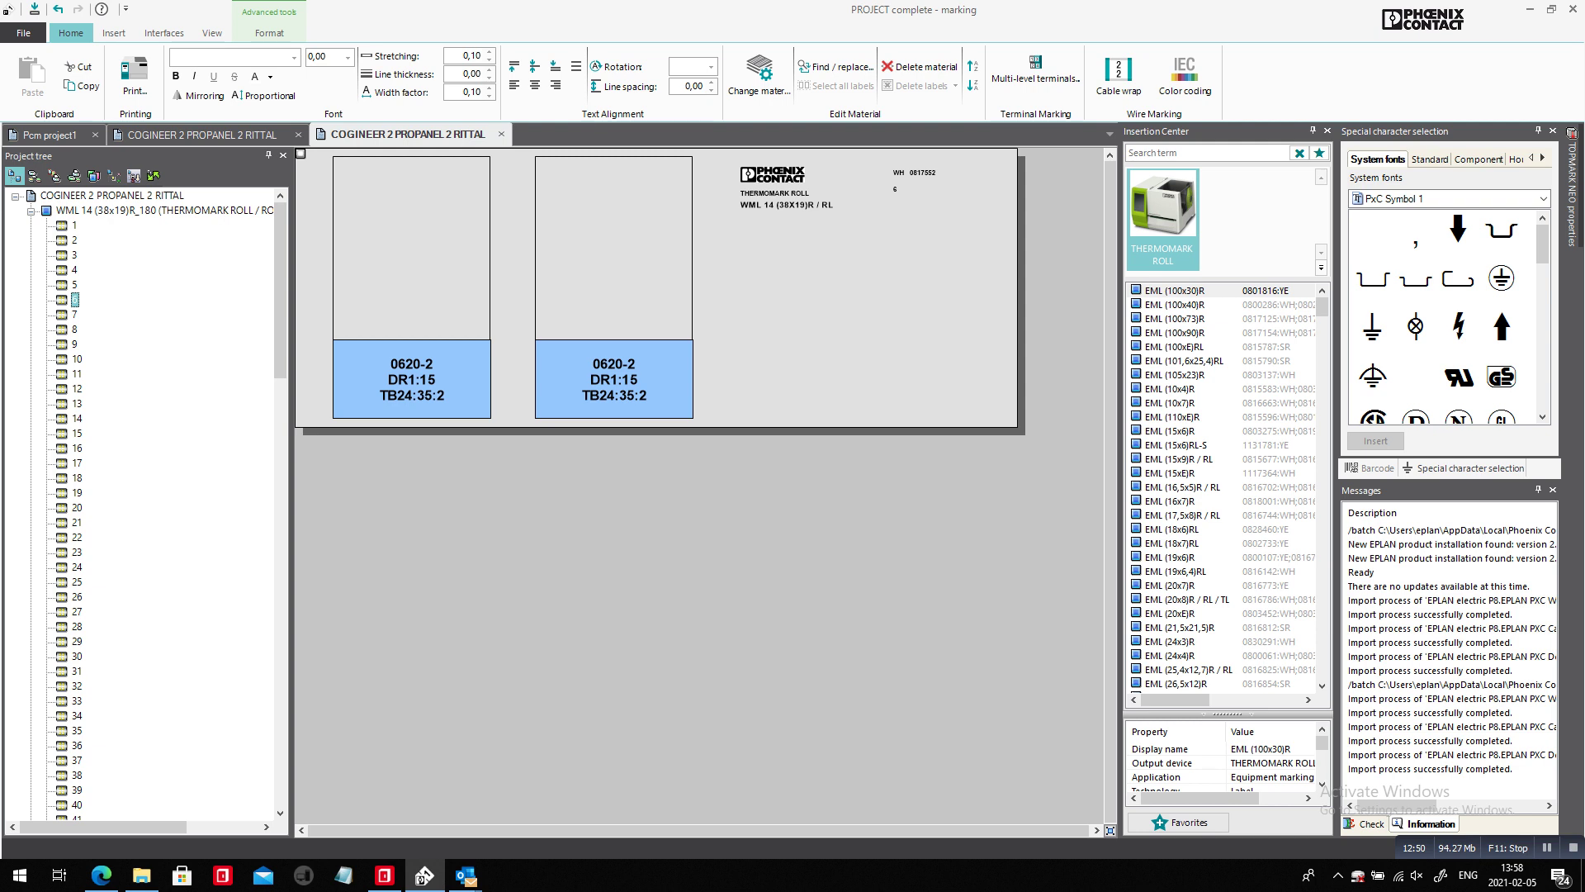
Step: Collapse the wire labels and examine the WML 20 (31x25)R cable labels and the EML (15x9)R device labels
{"action": "left_click", "coordinate": [157, 211]}
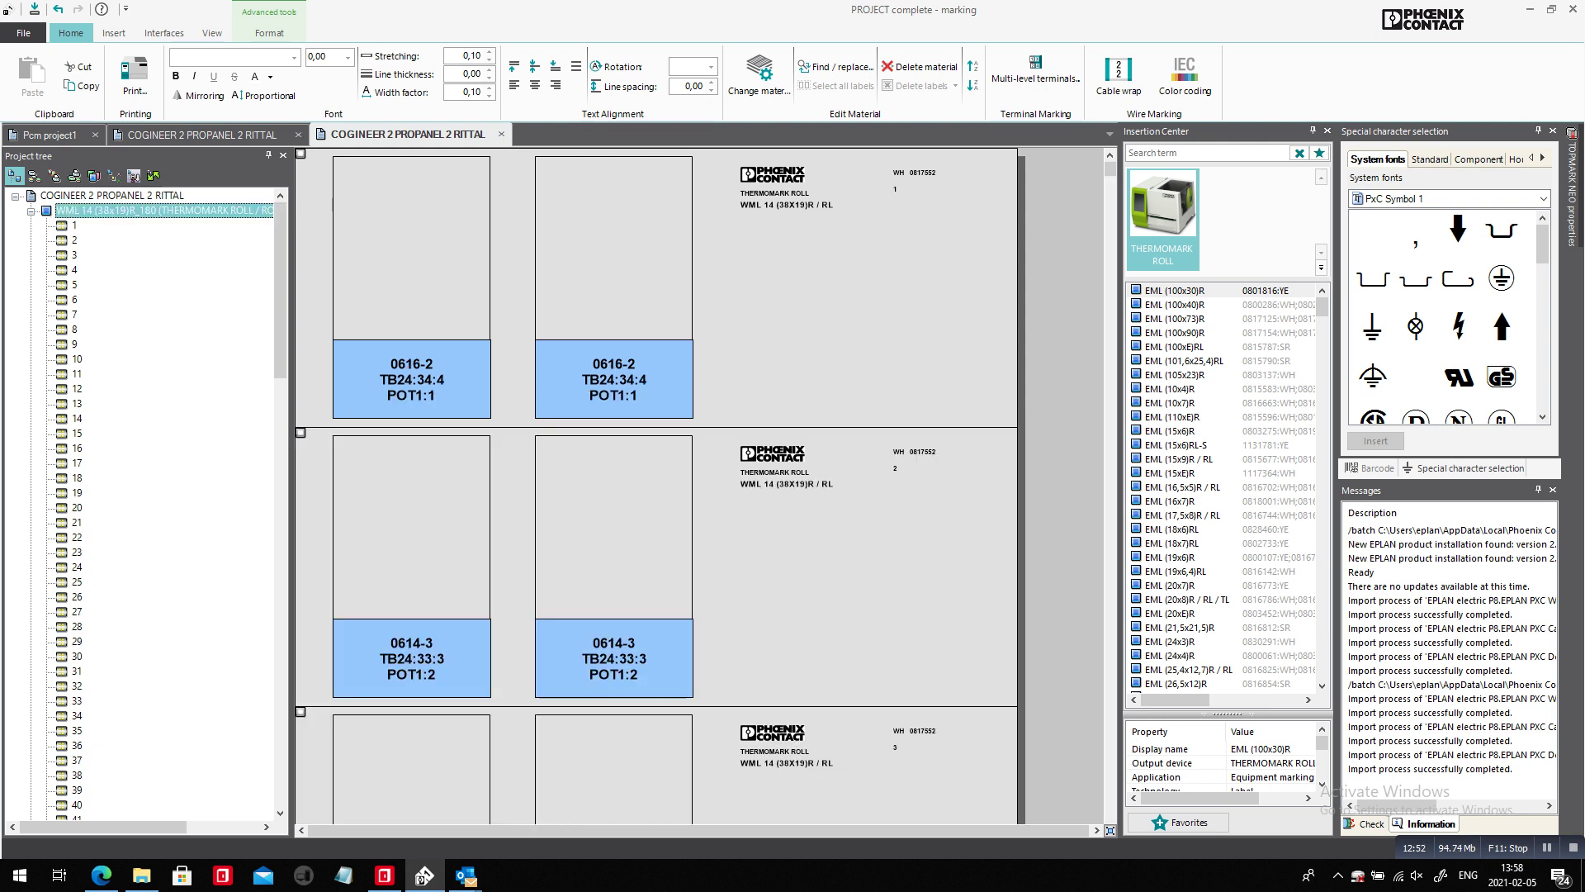
{"action": "key", "text": "Left"}
{"action": "left_click", "coordinate": [157, 225]}
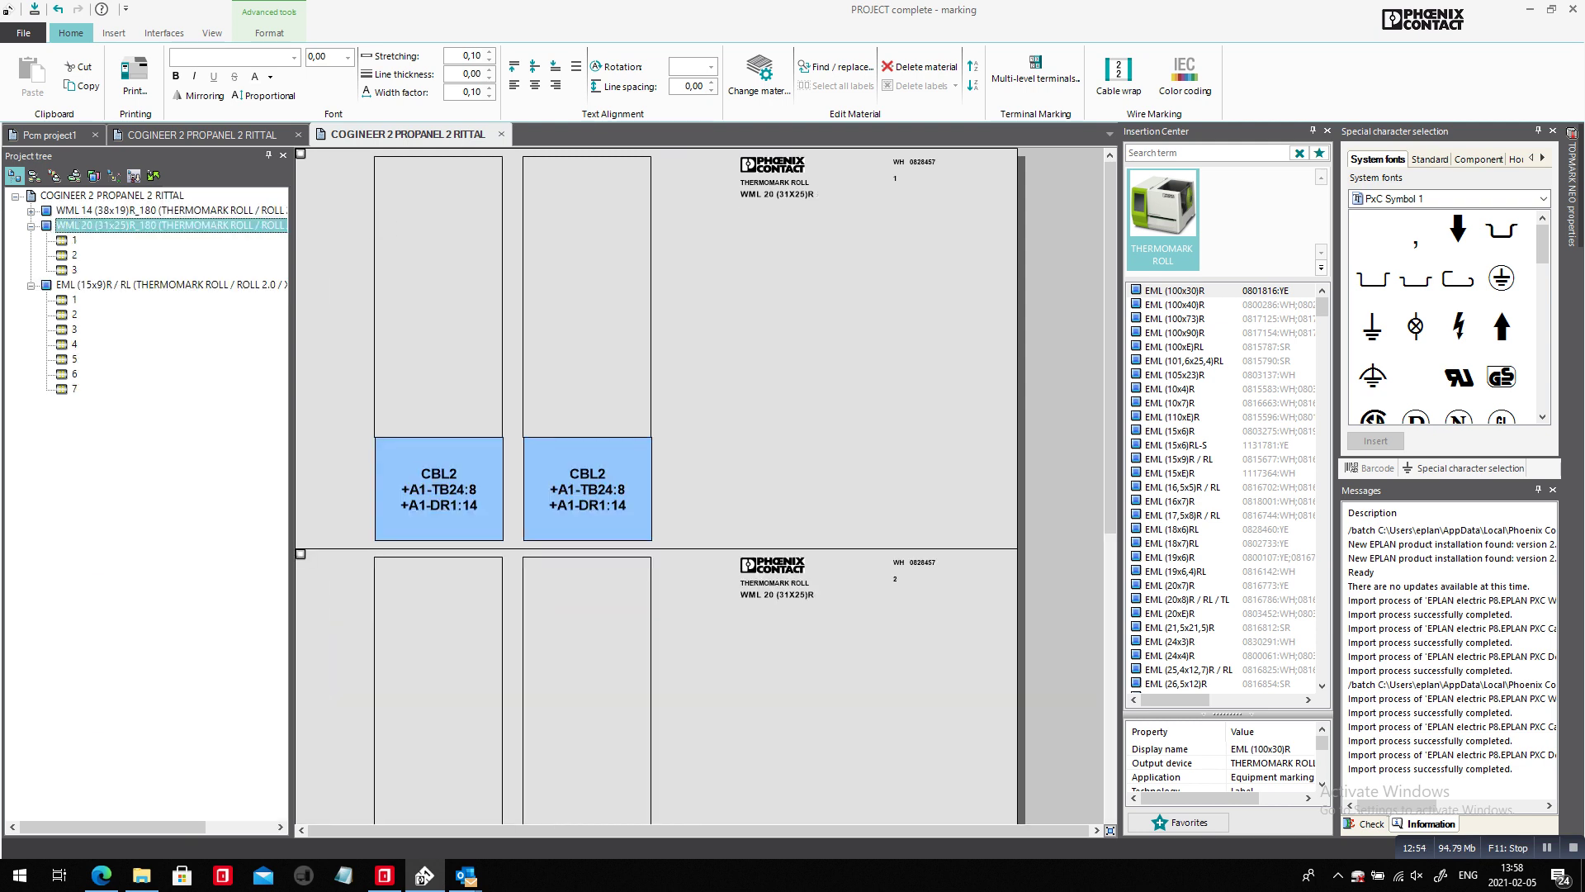
{"action": "scroll", "coordinate": [656, 487], "scroll_direction": "down", "scroll_amount": 12}
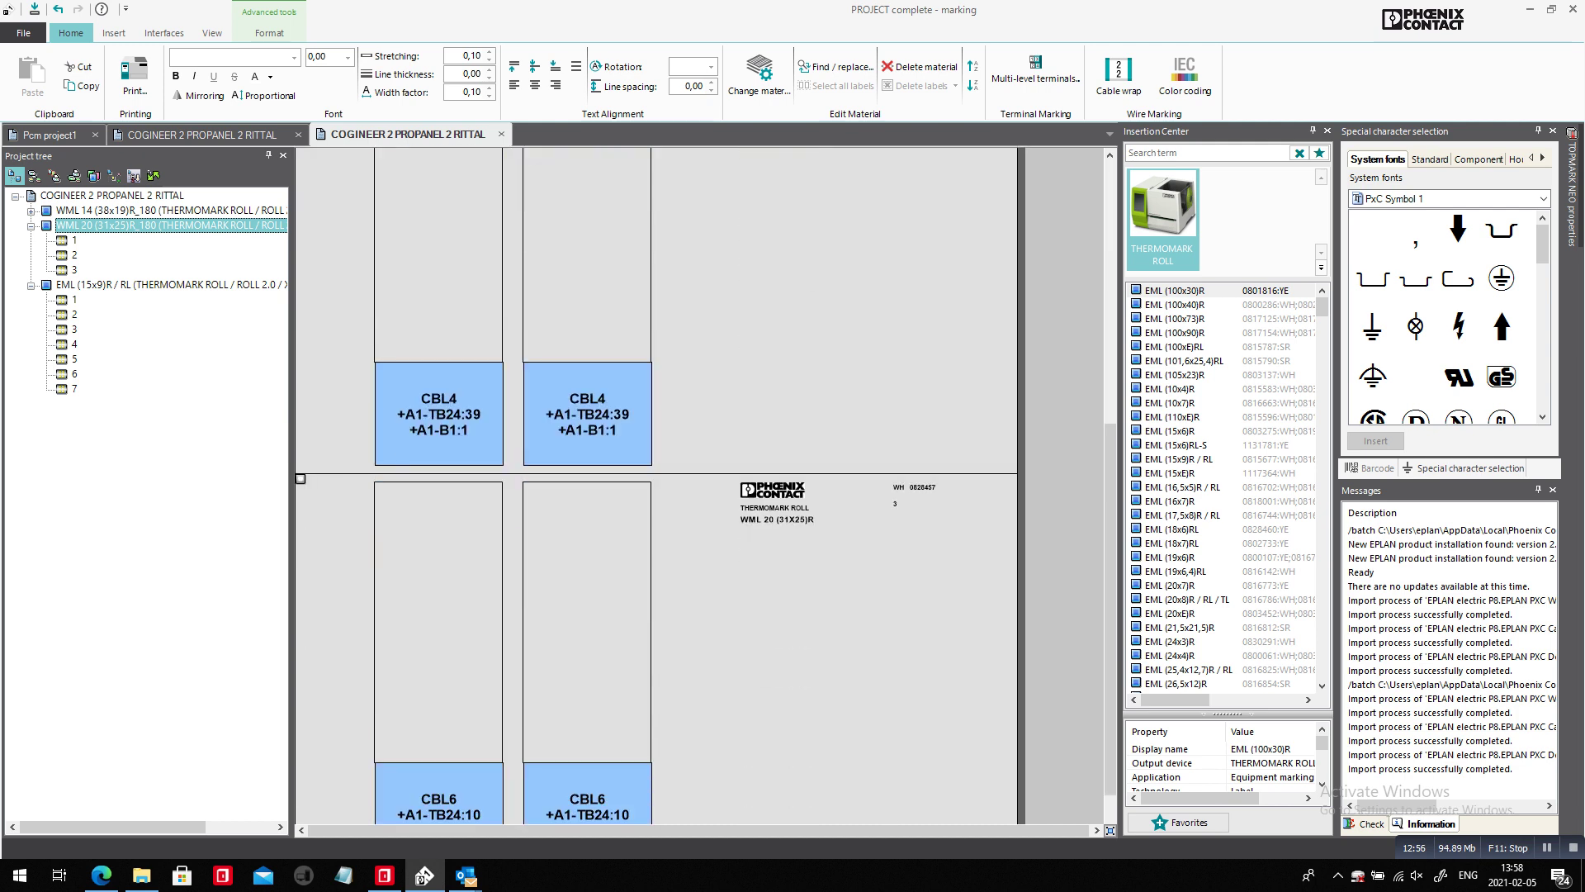
{"action": "left_click", "coordinate": [157, 285]}
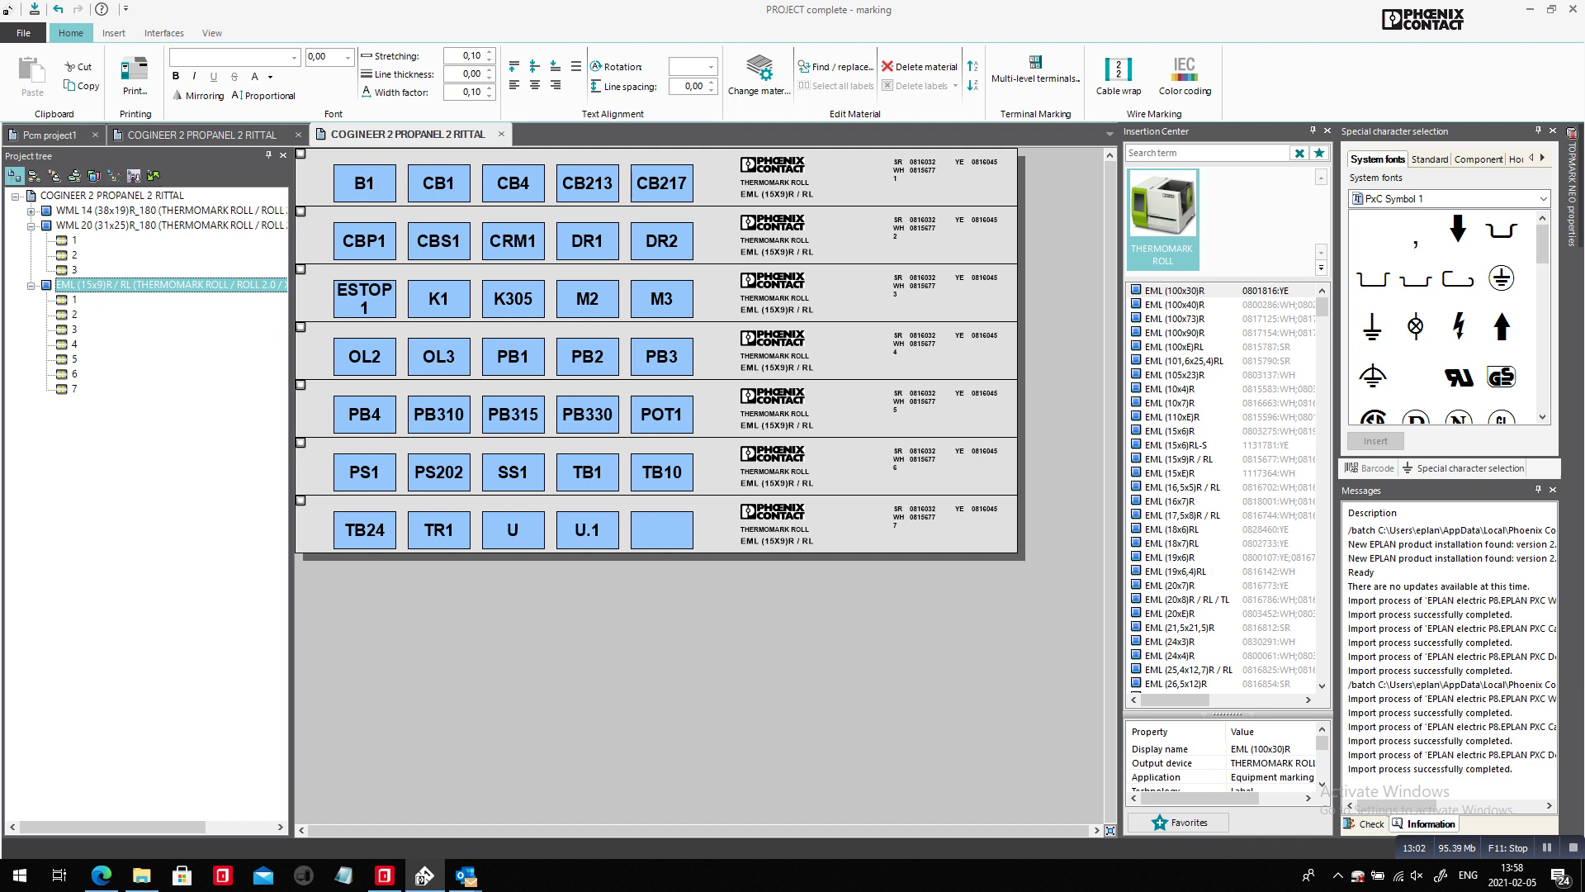
Step: Switch to the Edge browser, open the semi-automated machines page from Wire Fabrication, and review Rittal's wire processing products
{"action": "key", "text": "alt+Tab"}
{"action": "key", "text": "alt+Tab"}
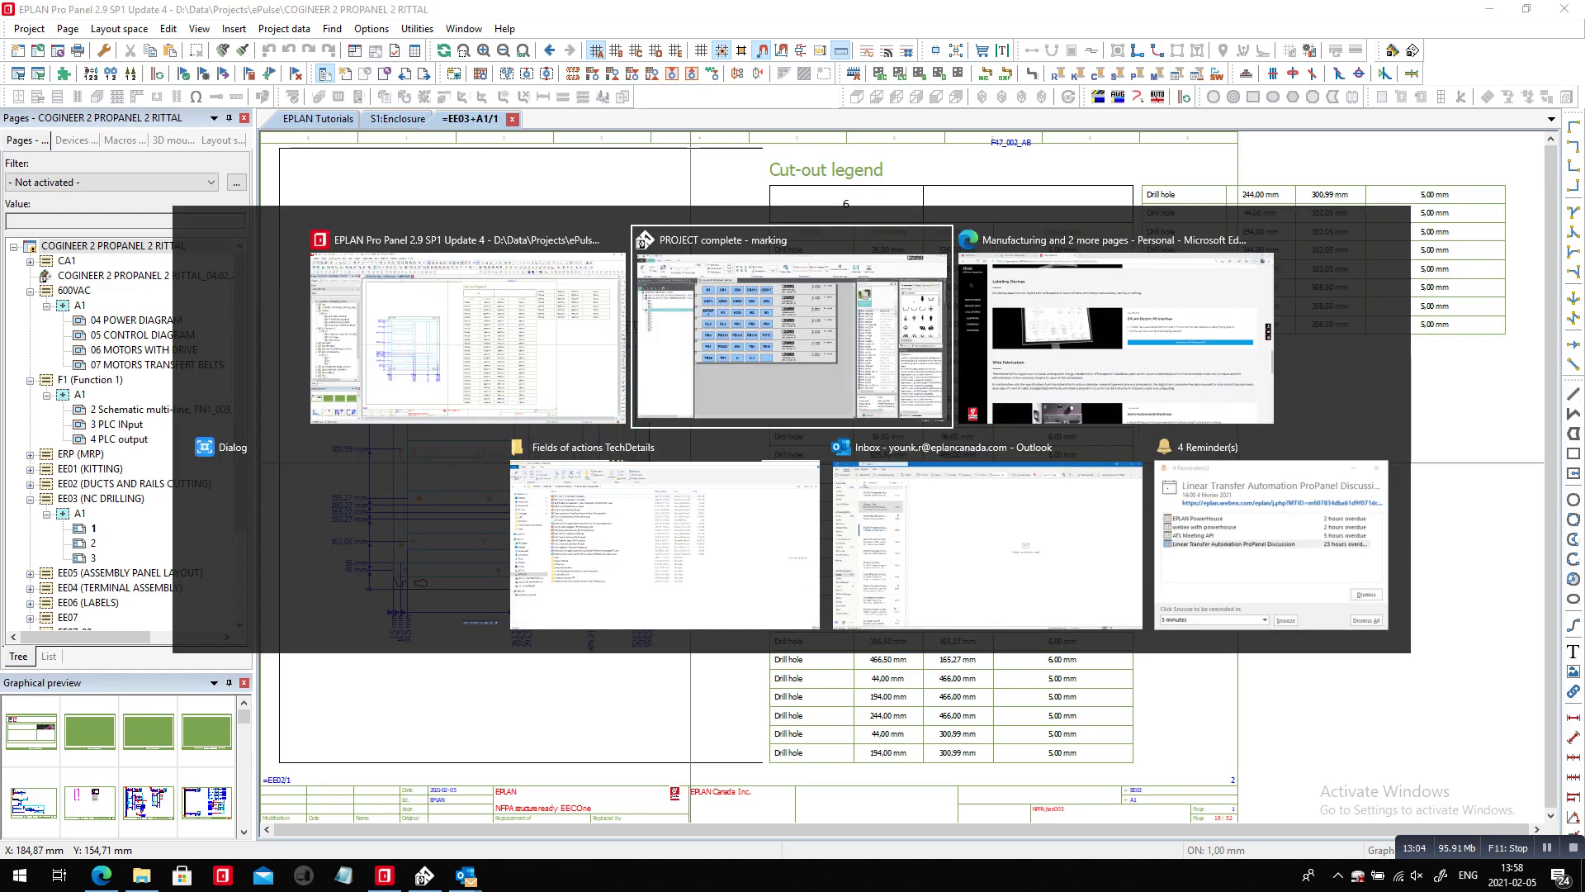
{"action": "key", "text": "alt+Tab"}
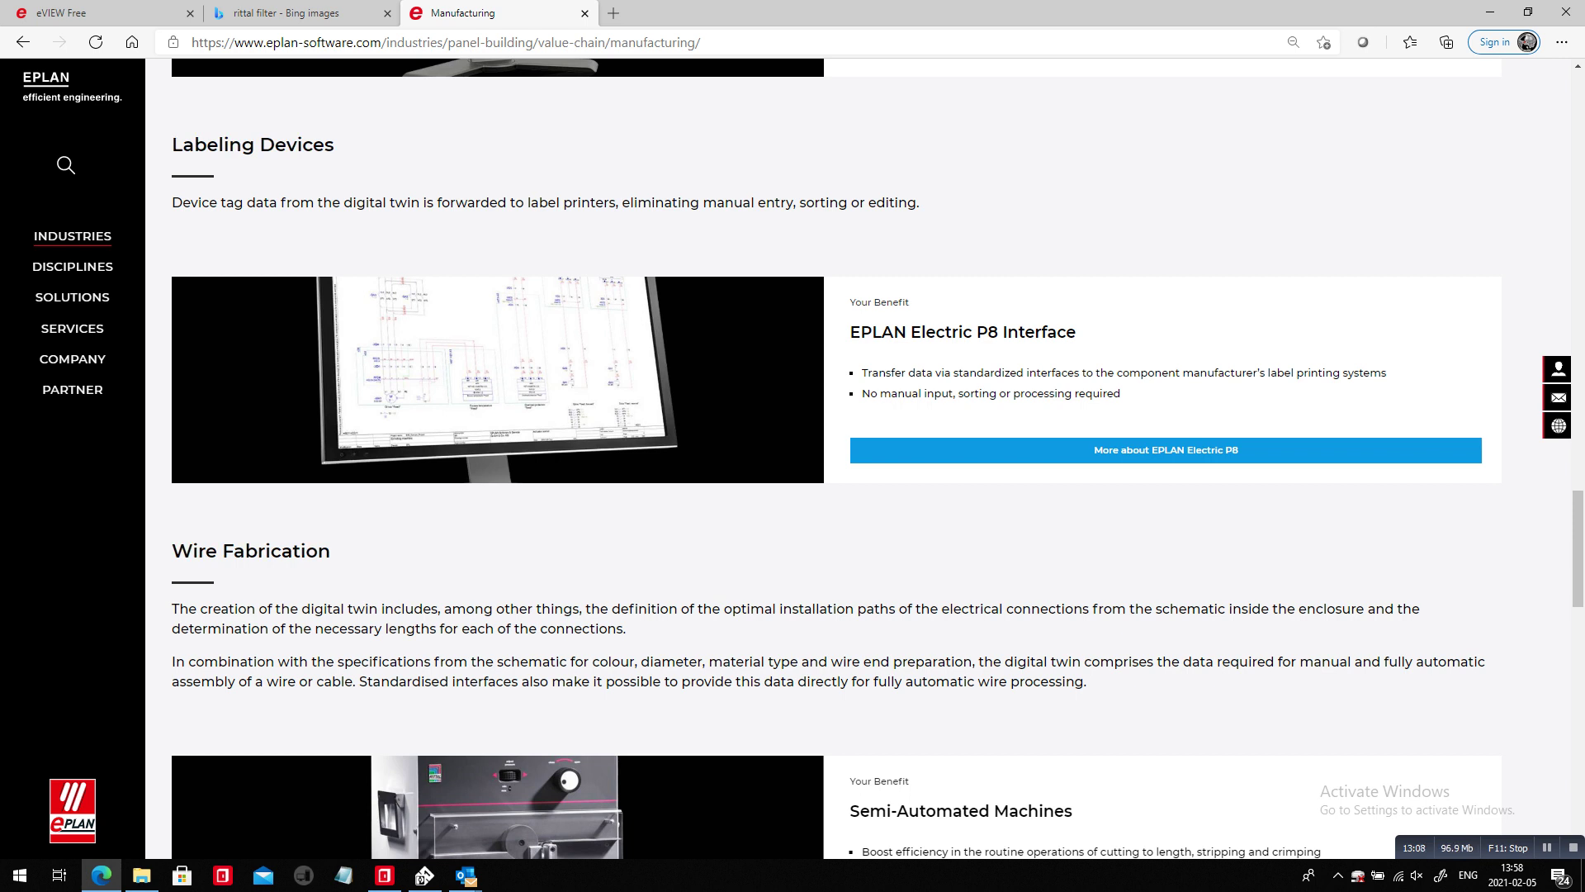
{"action": "scroll", "coordinate": [877, 451], "scroll_direction": "down", "scroll_amount": 4}
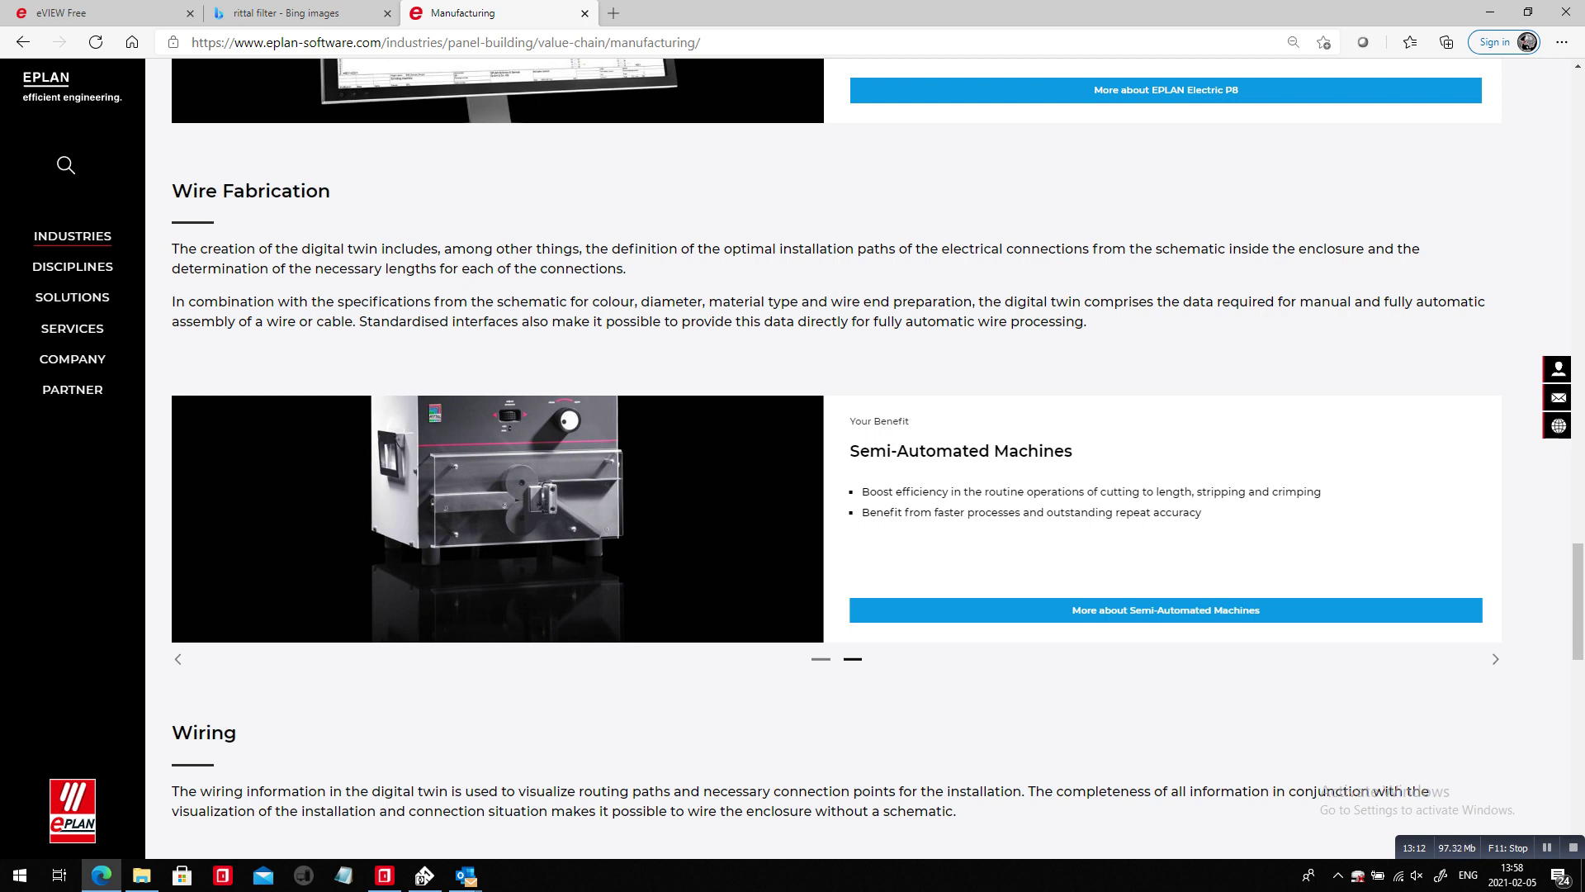
{"action": "left_click", "coordinate": [1166, 609]}
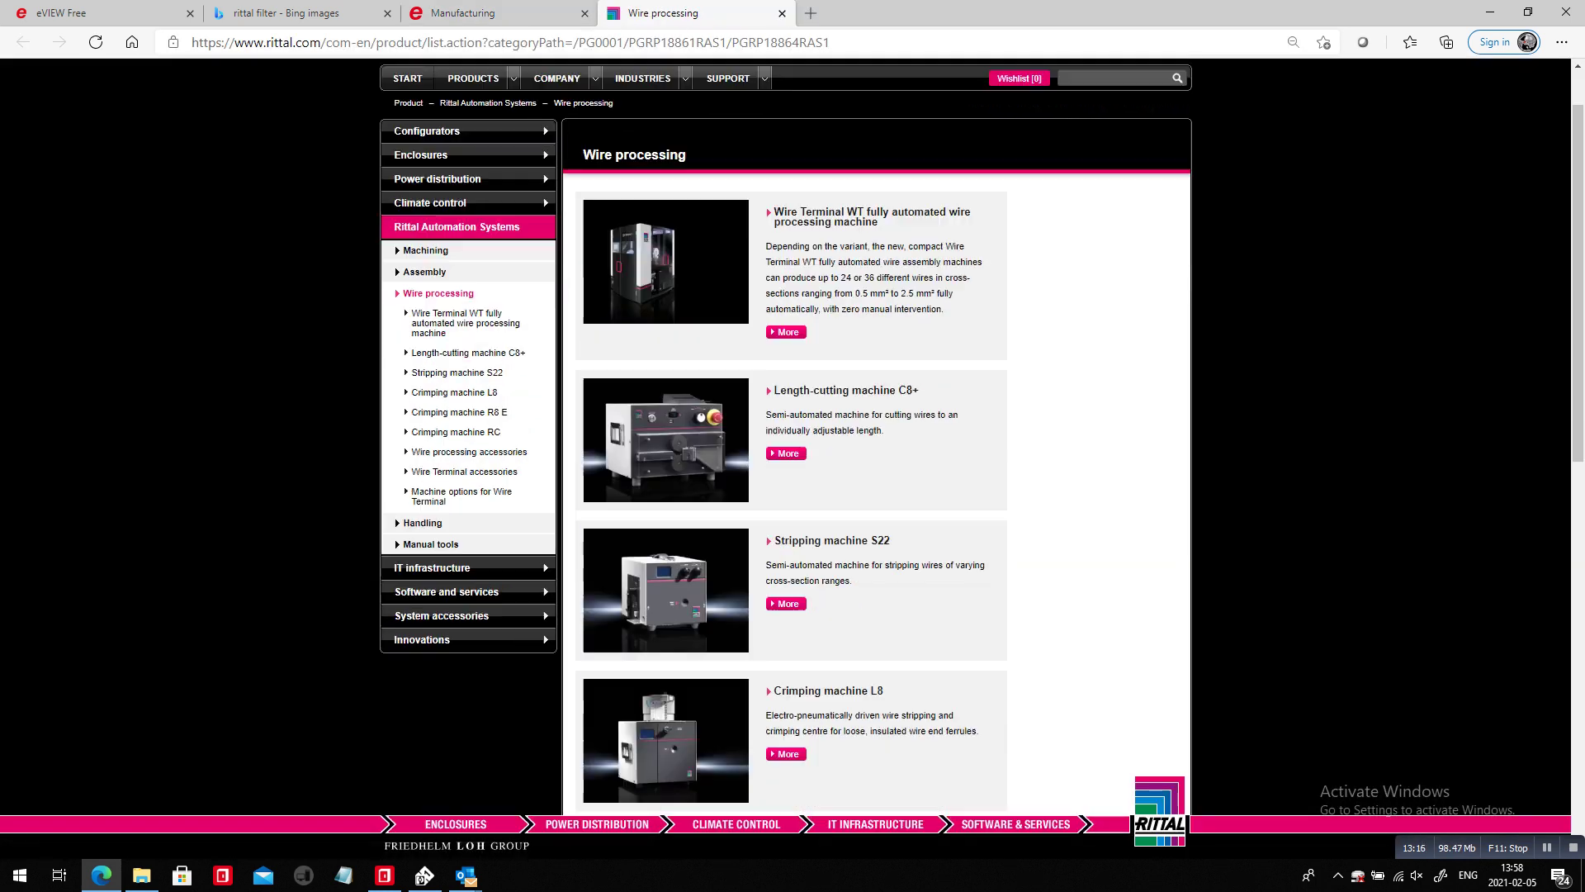
{"action": "scroll", "coordinate": [543, 347], "scroll_direction": "down", "scroll_amount": 2}
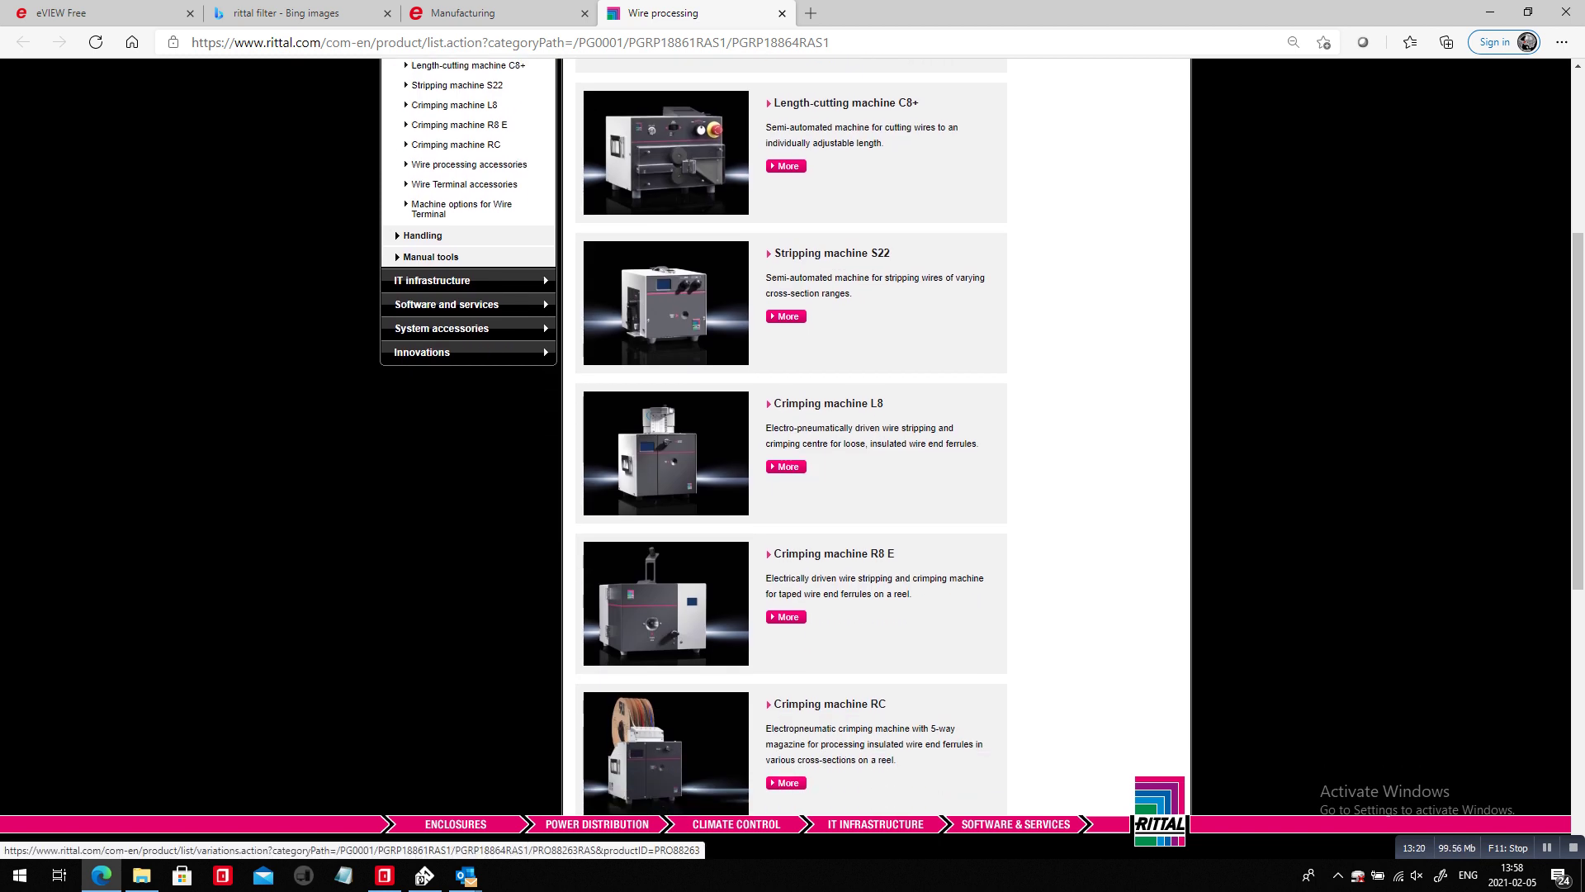
{"action": "scroll", "coordinate": [543, 346], "scroll_direction": "down", "scroll_amount": 4}
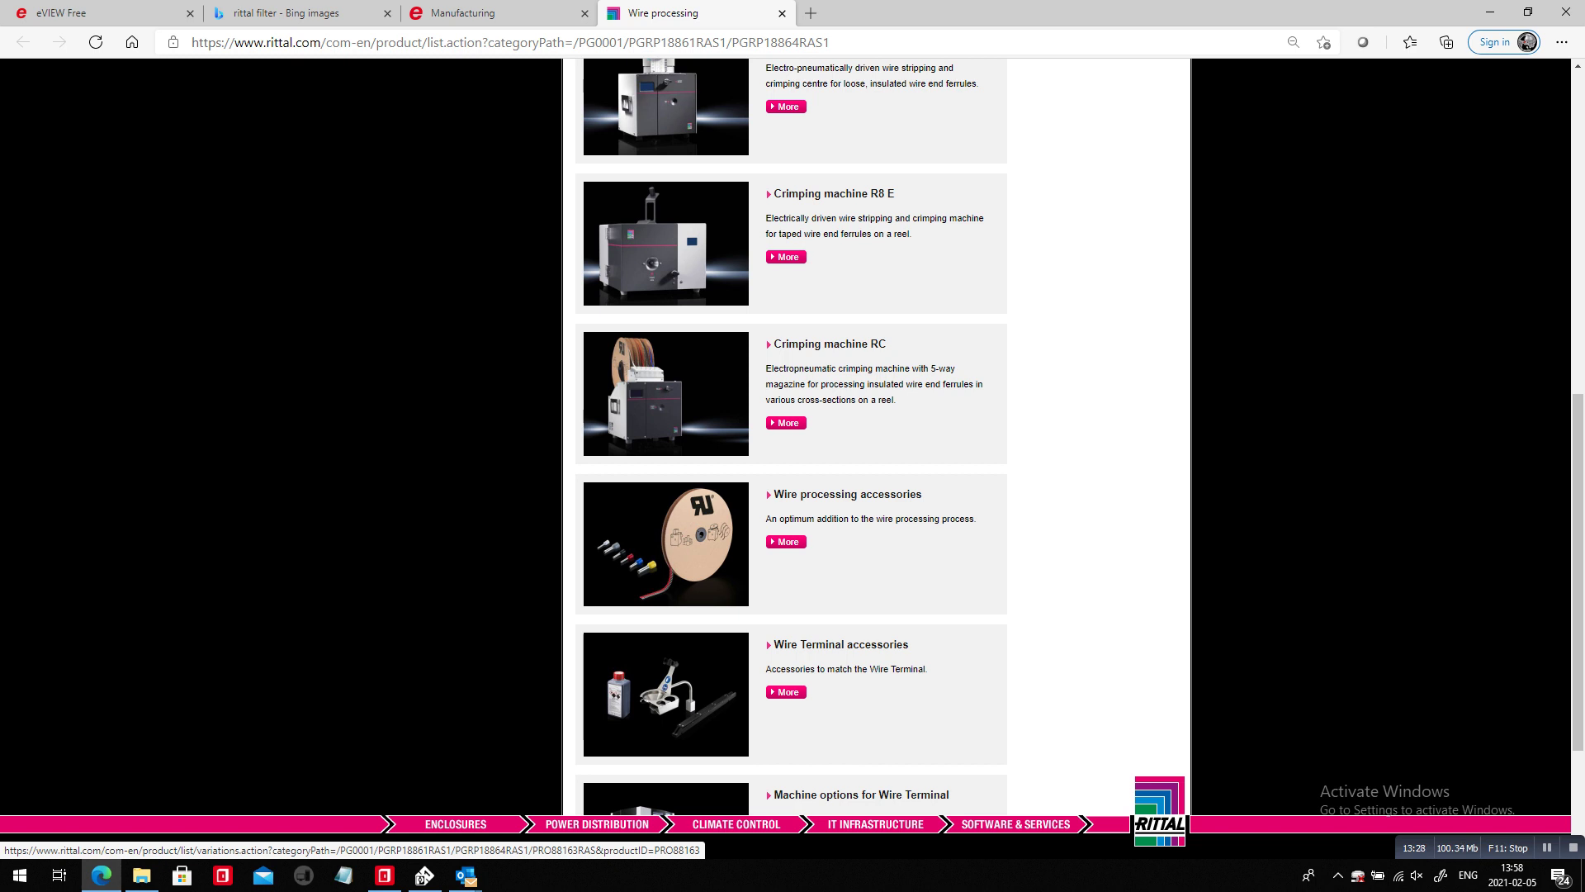
Step: Switch to PROJECT complete marking and show the WML 14 (38x19)R wire labels again
{"action": "key", "text": "alt+Tab"}
{"action": "key", "text": "alt+Tab"}
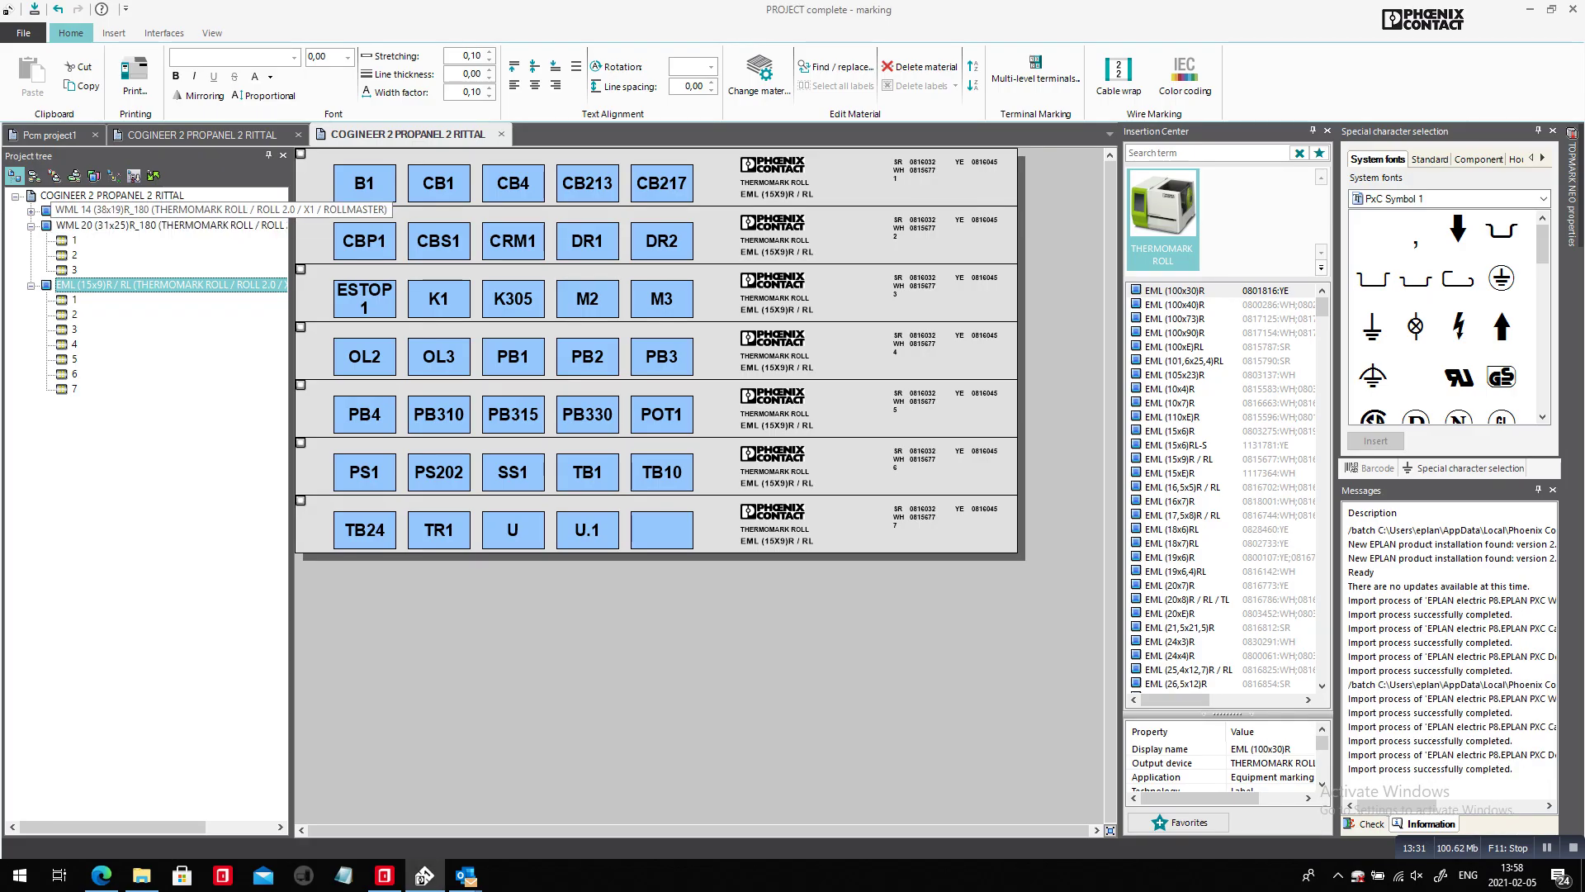
{"action": "left_click", "coordinate": [169, 210]}
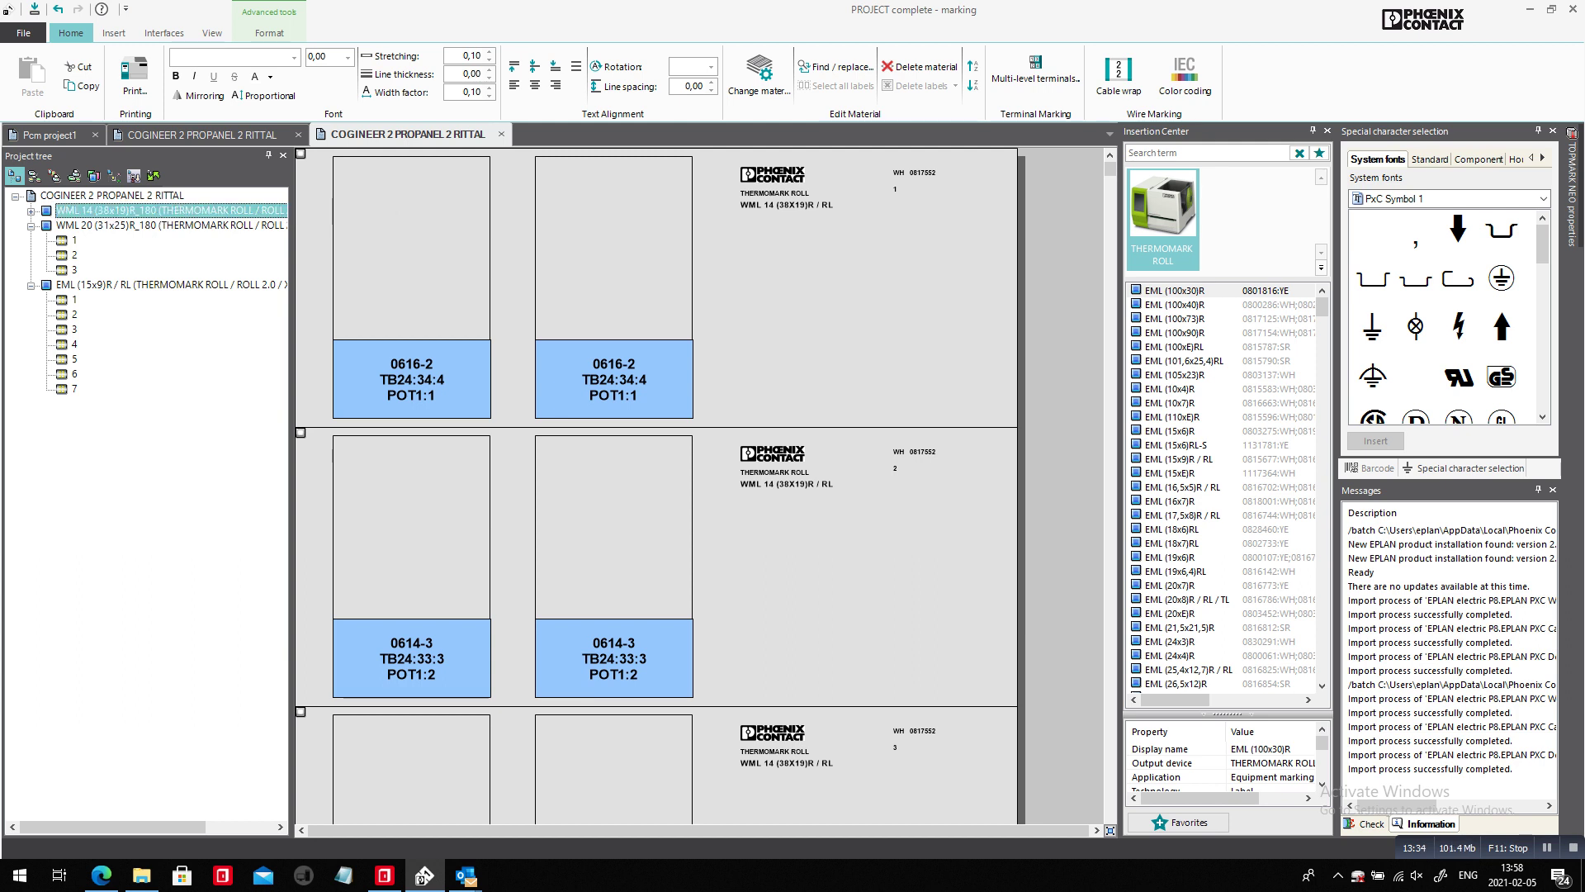
Step: Switch to EPLAN Pro Panel, open the first internal connection list page under EE07_08, and examine its wire colors, lengths and cross-sections
{"action": "key", "text": "alt+Tab"}
{"action": "key", "text": "alt+Tab"}
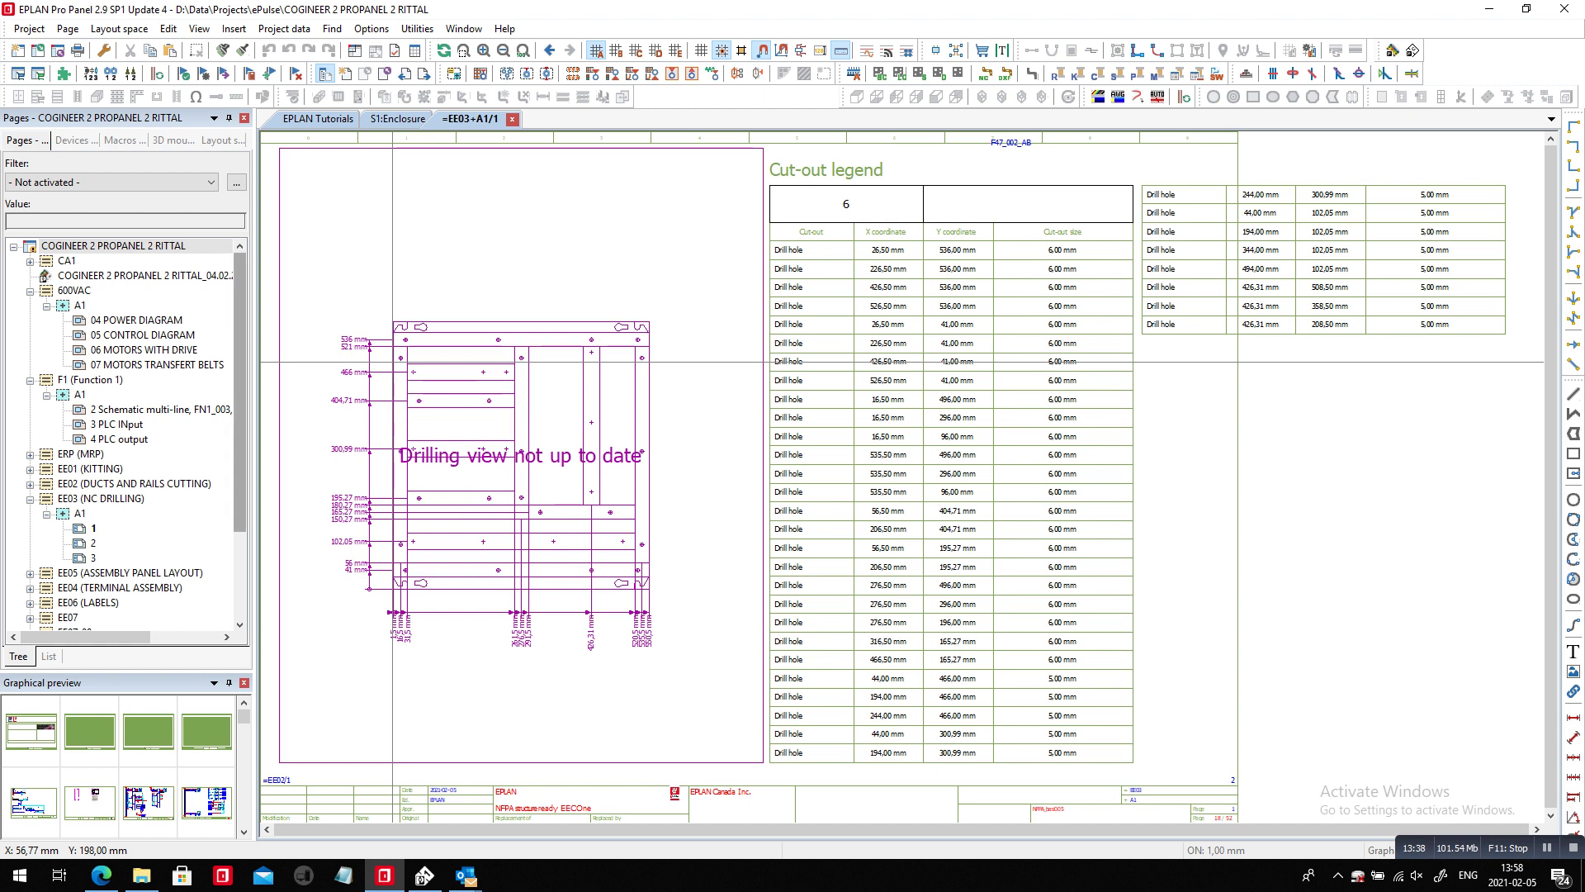
{"action": "left_click_drag", "start_coordinate": [240, 350], "coordinate": [241, 439]}
{"action": "double_click", "coordinate": [147, 558]}
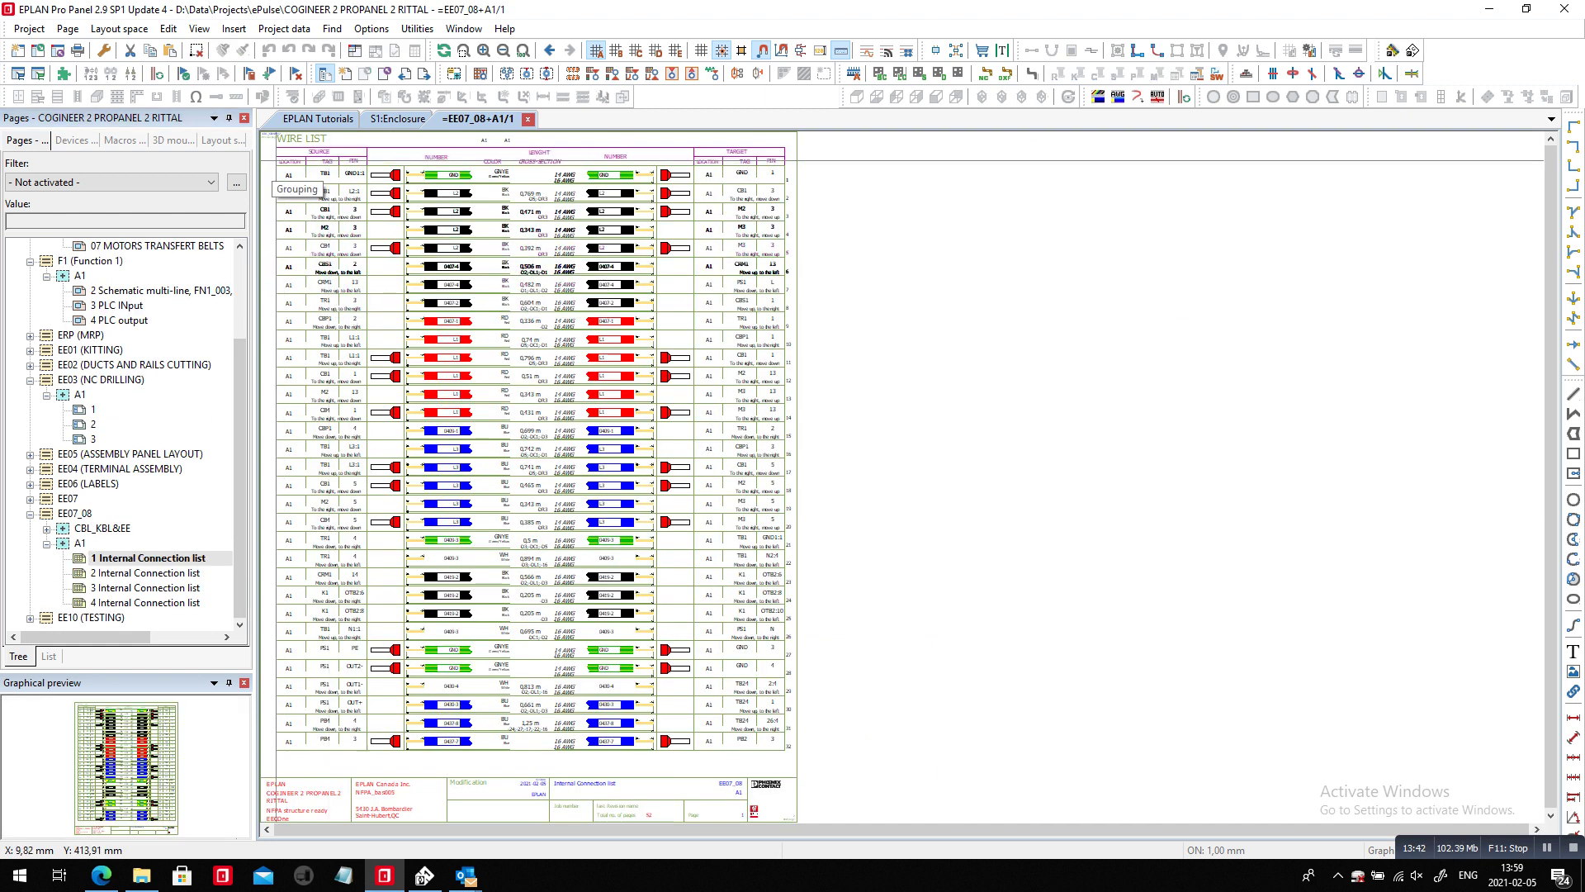
{"action": "scroll", "coordinate": [267, 173], "scroll_direction": "up", "scroll_amount": 1}
{"action": "scroll", "coordinate": [268, 173], "scroll_direction": "up", "scroll_amount": 3}
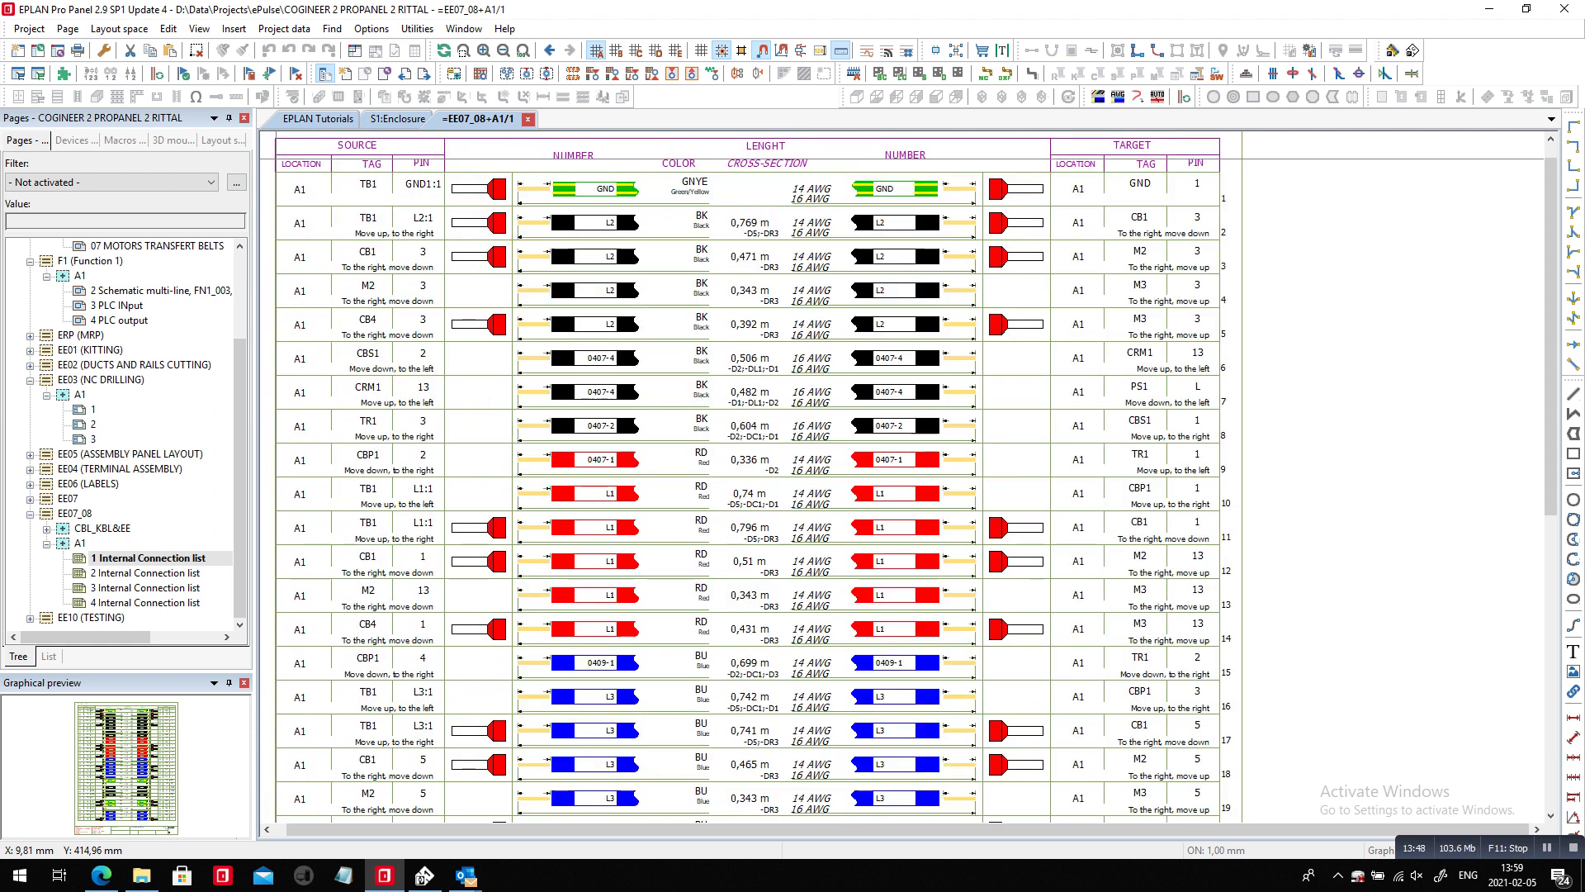
Step: Switch to the Edge browser and review Rittal's wire processing machines from the Wire Terminal WT to the accessories
{"action": "key", "text": "alt+Tab"}
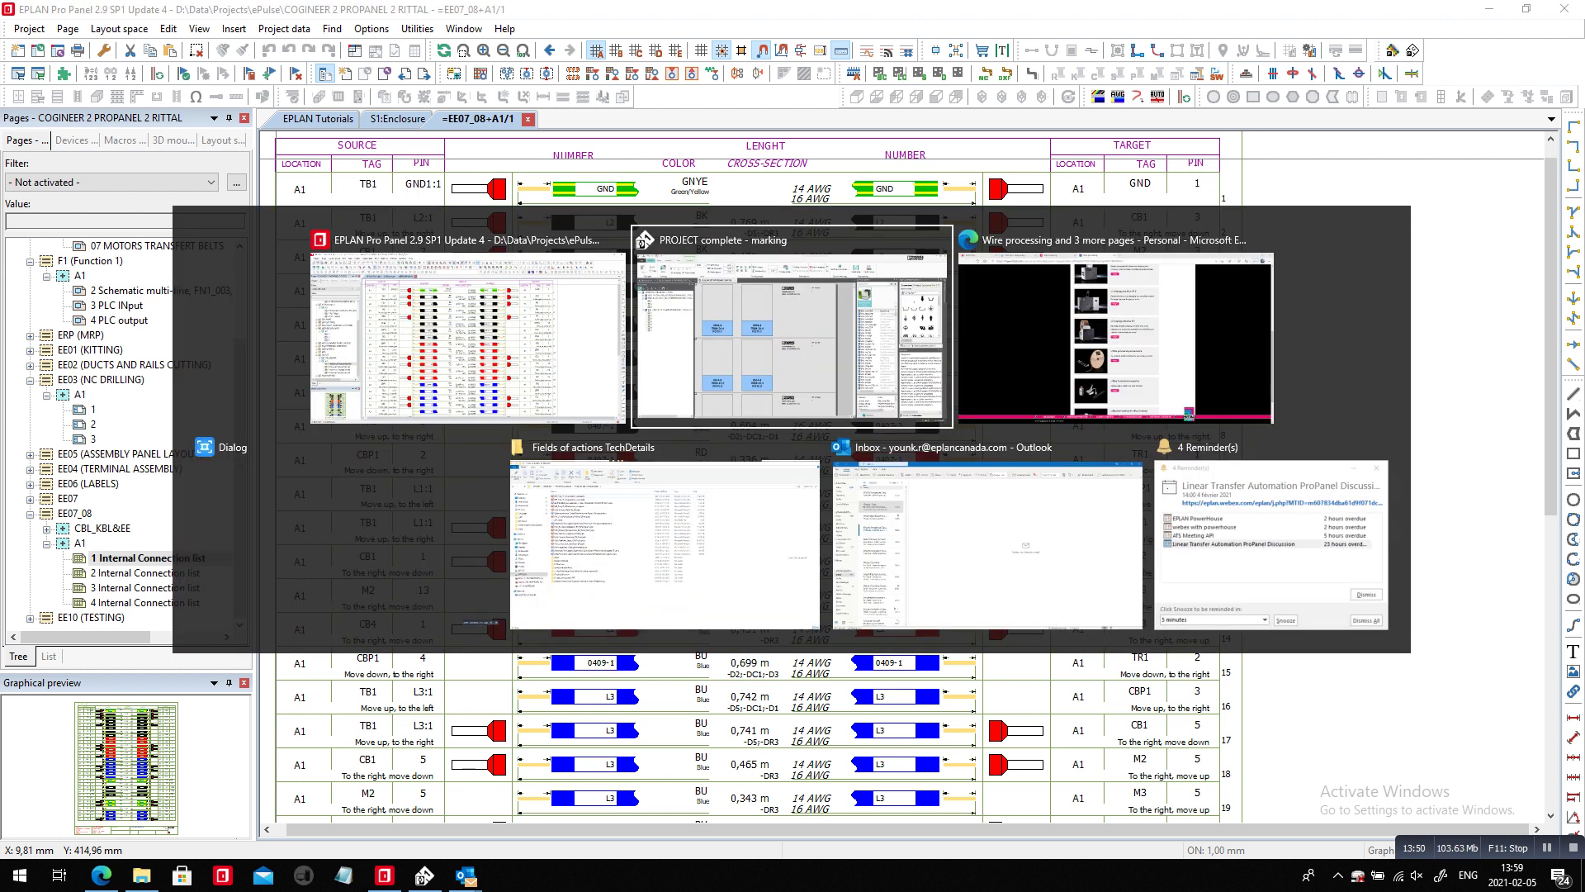
{"action": "key", "text": "alt+Tab"}
{"action": "key", "text": "alt+Tab"}
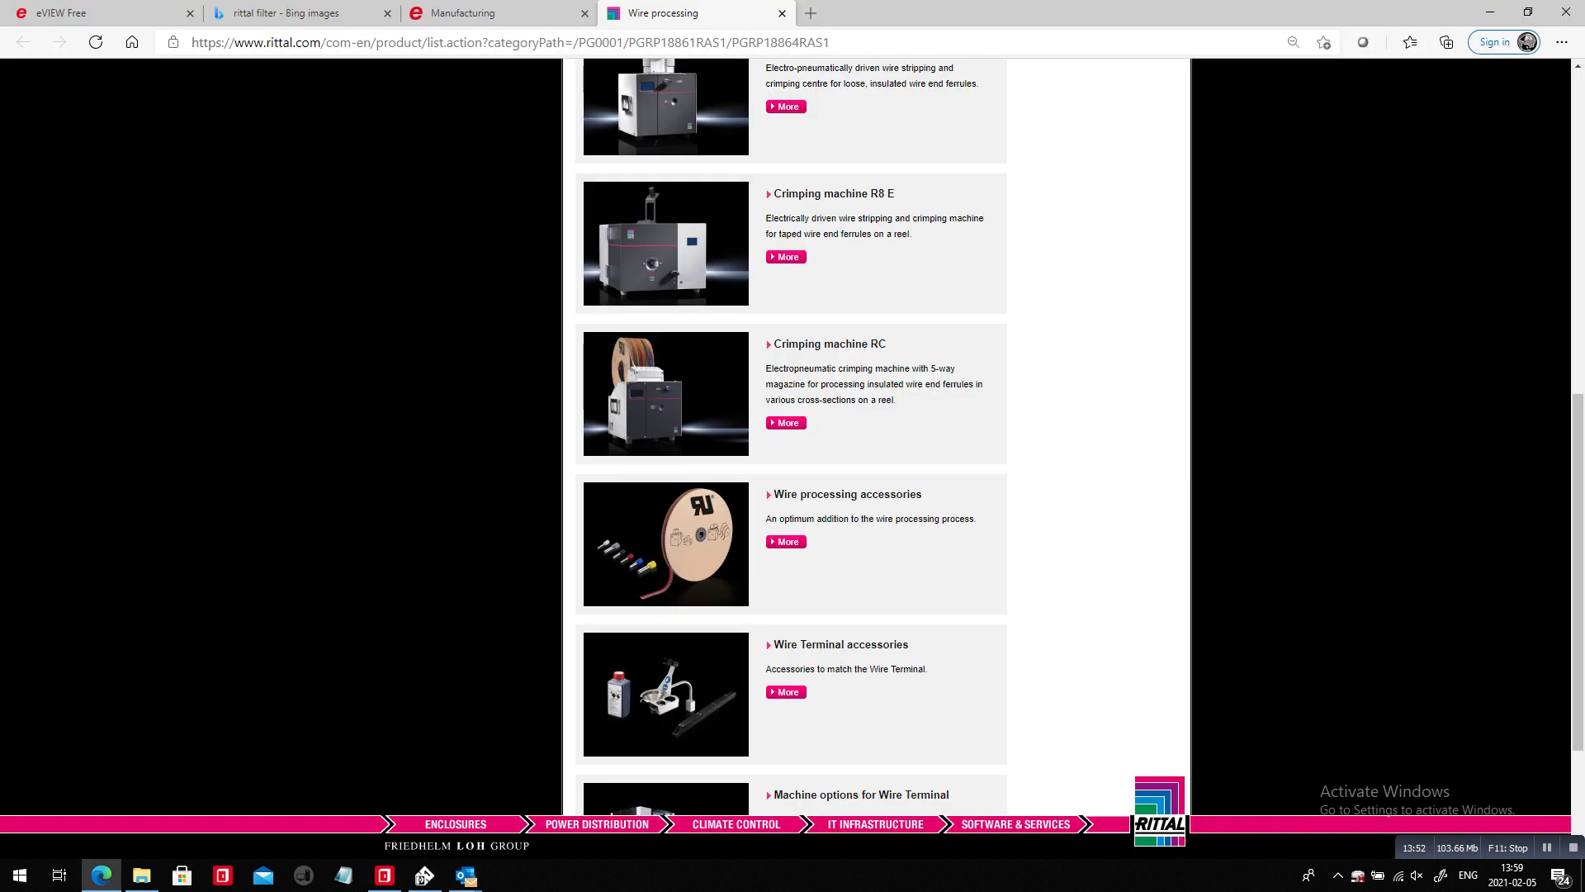
{"action": "scroll", "coordinate": [543, 613], "scroll_direction": "up", "scroll_amount": 10}
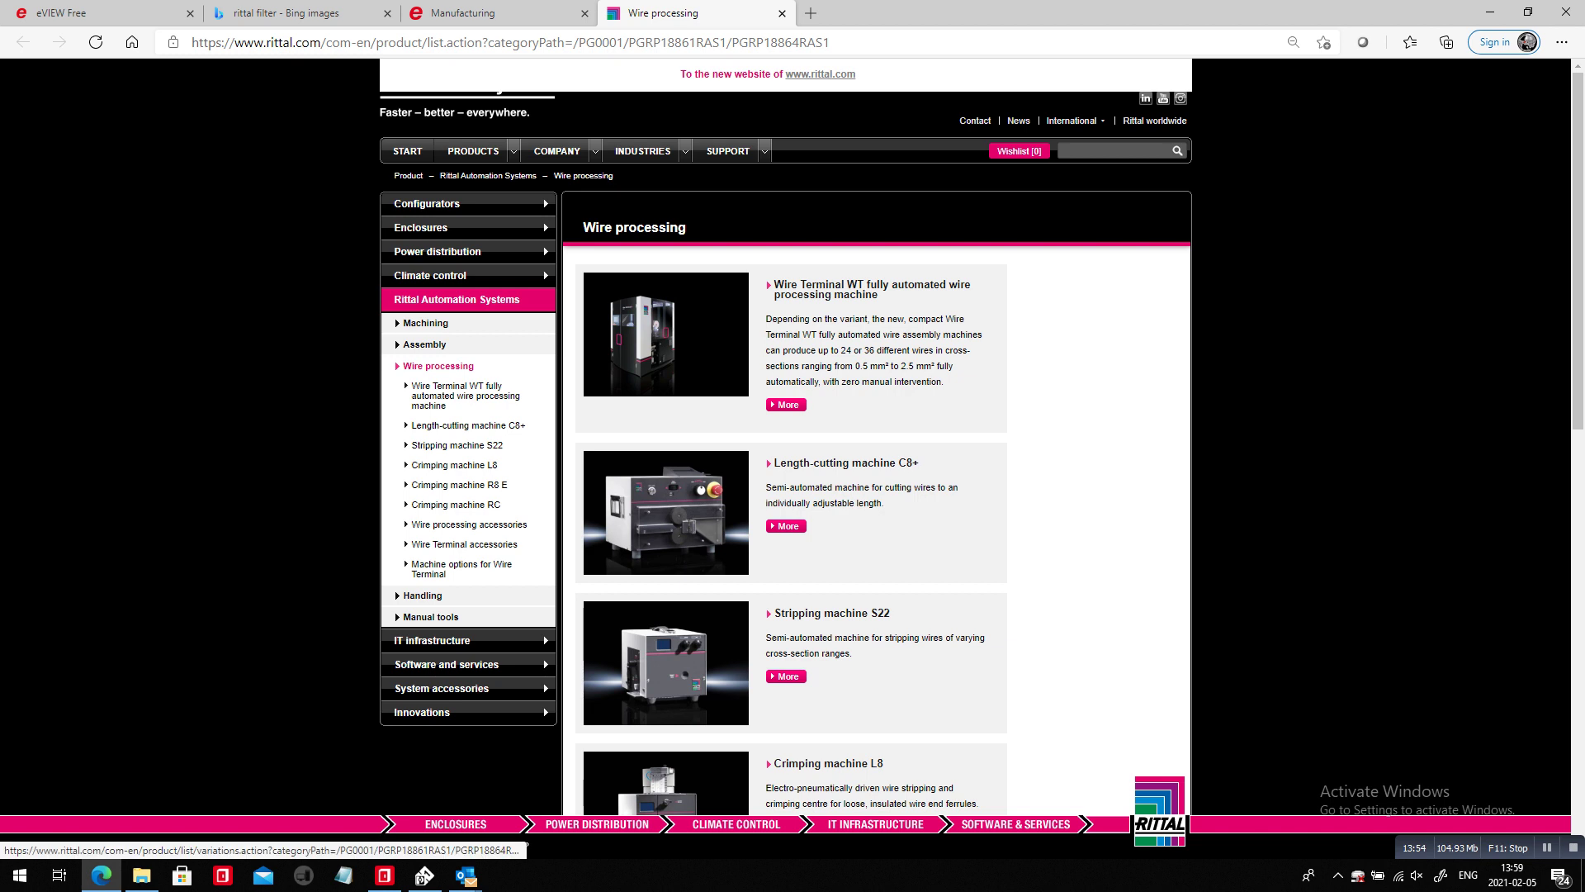
{"action": "scroll", "coordinate": [543, 707], "scroll_direction": "down", "scroll_amount": 5}
{"action": "scroll", "coordinate": [543, 707], "scroll_direction": "down", "scroll_amount": 5}
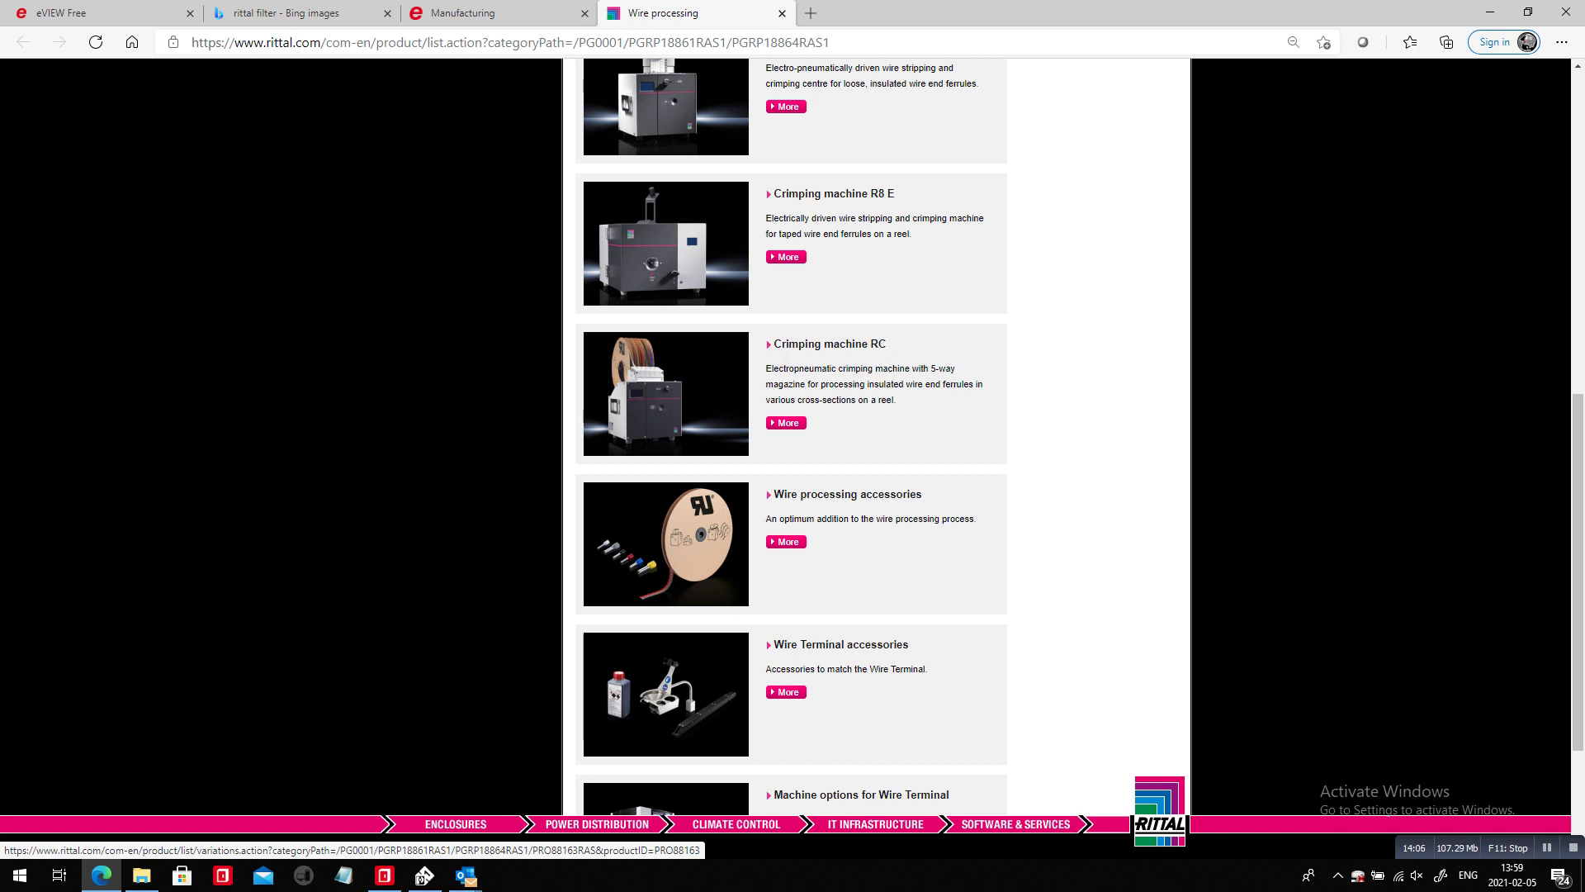
Step: Leave the wire processing product list and show the EPLAN Manufacturing value chain overview in the browser
{"action": "key", "text": "alt+Tab"}
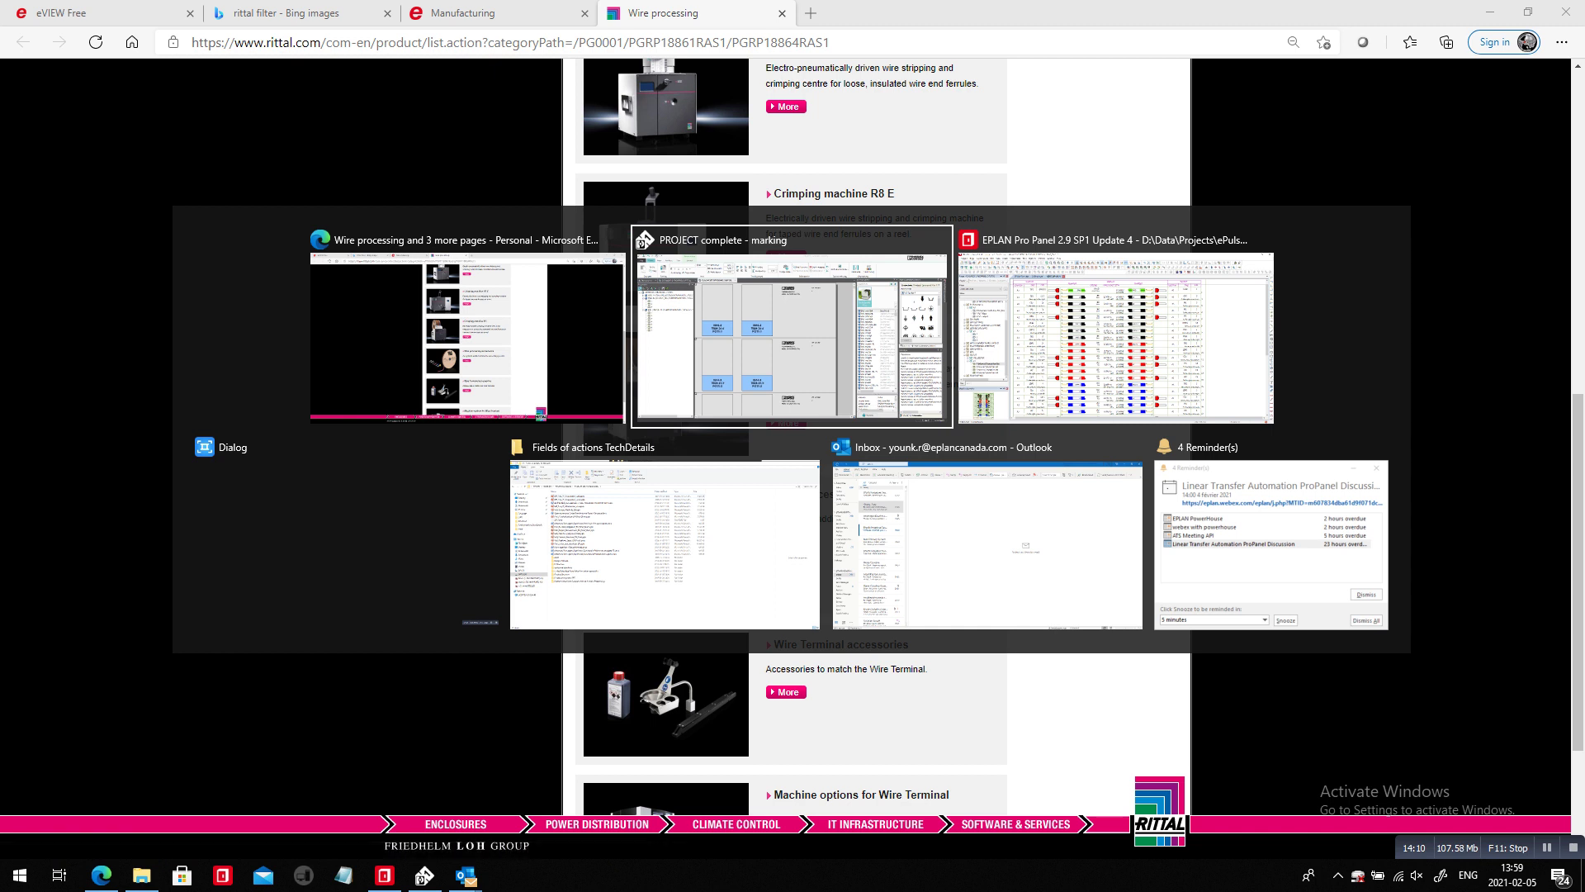
{"action": "key", "text": "alt+Tab"}
{"action": "key", "text": "alt+Tab"}
{"action": "key", "text": "alt+Tab"}
{"action": "key", "text": "alt+Tab"}
{"action": "key", "text": "alt+Tab"}
{"action": "key", "text": "alt+Tab"}
{"action": "scroll", "coordinate": [786, 437], "scroll_direction": "up", "scroll_amount": 9}
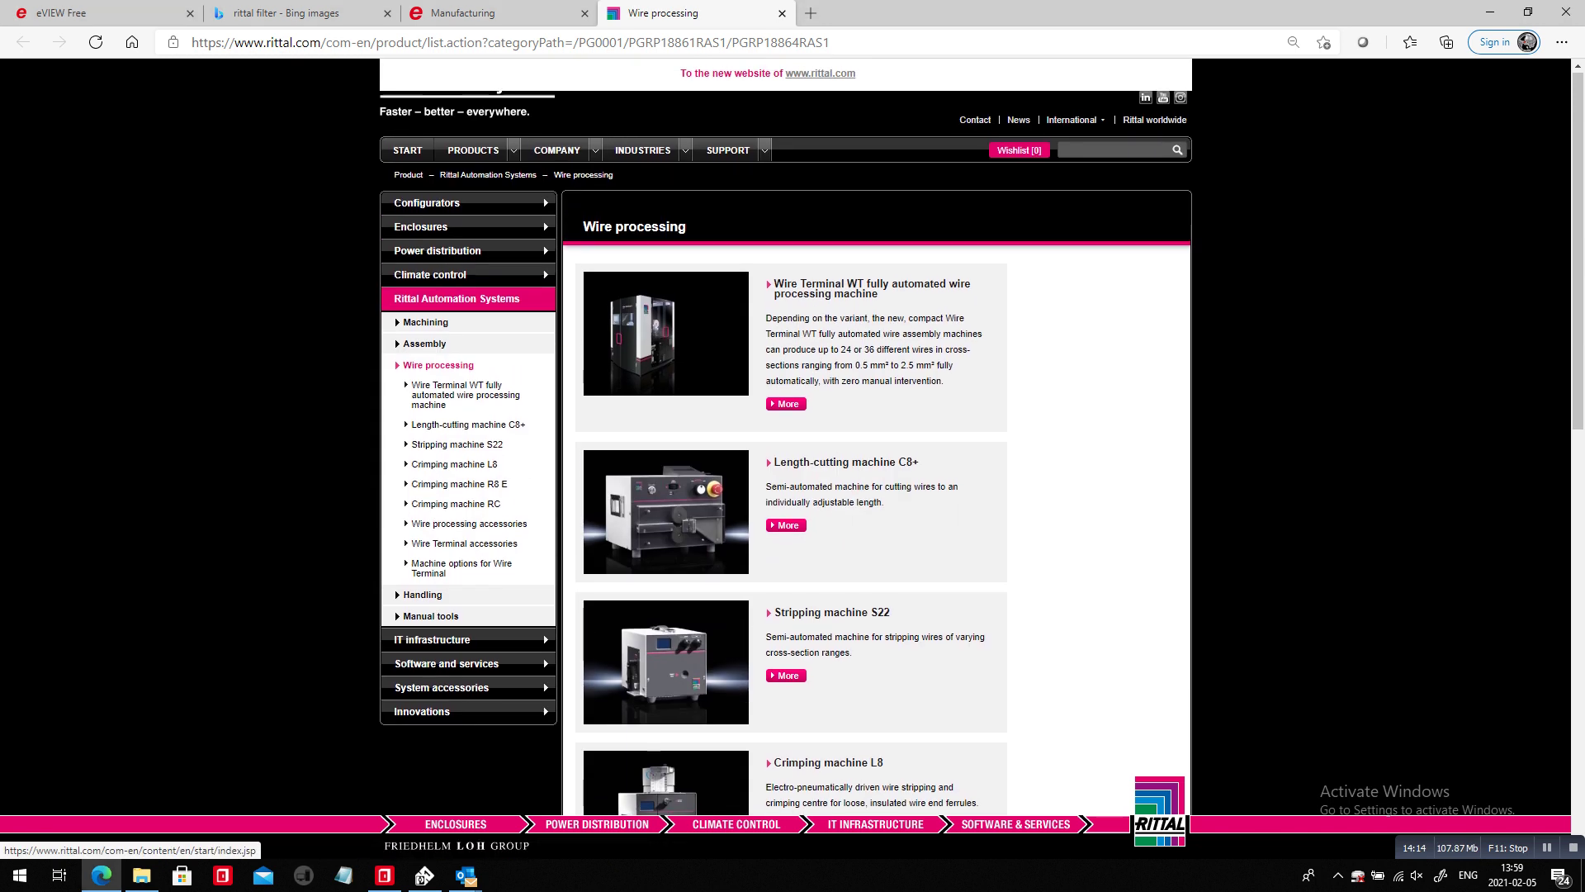
{"action": "left_click", "coordinate": [487, 13]}
{"action": "scroll", "coordinate": [792, 454], "scroll_direction": "up", "scroll_amount": 15}
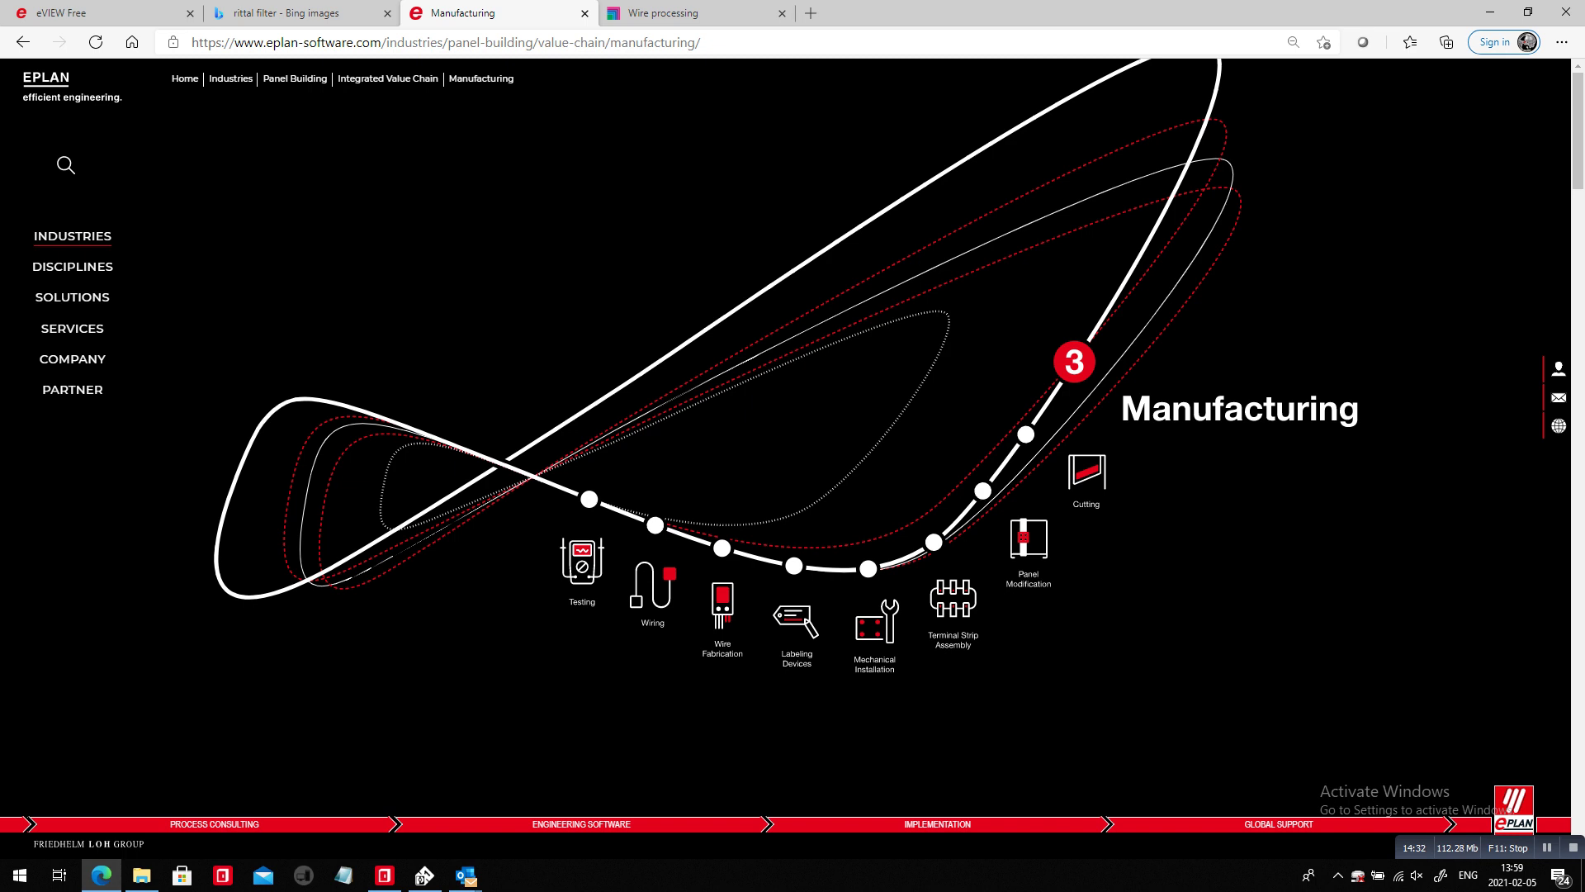
Step: Switch to EPLAN Pro Panel, select the COGINEER 2 PROPANEL 2 RITTAL project, and open its Rittal - Wire Terminal WT wire fabrication export settings
{"action": "key", "text": "alt+Tab"}
{"action": "key", "text": "alt+Tab"}
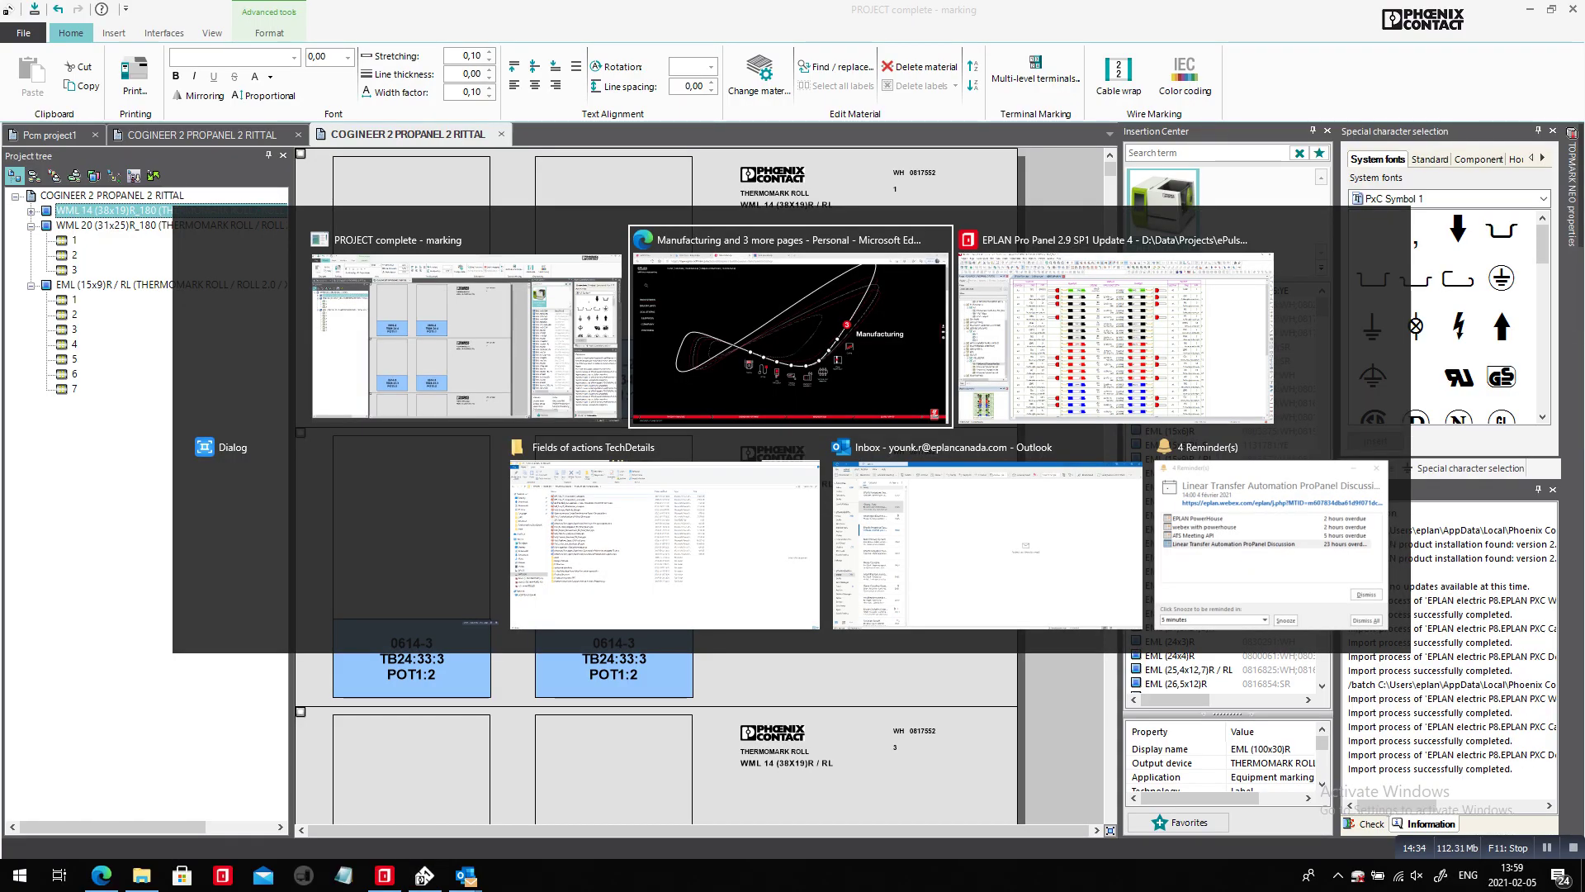
{"action": "key", "text": "alt+Tab"}
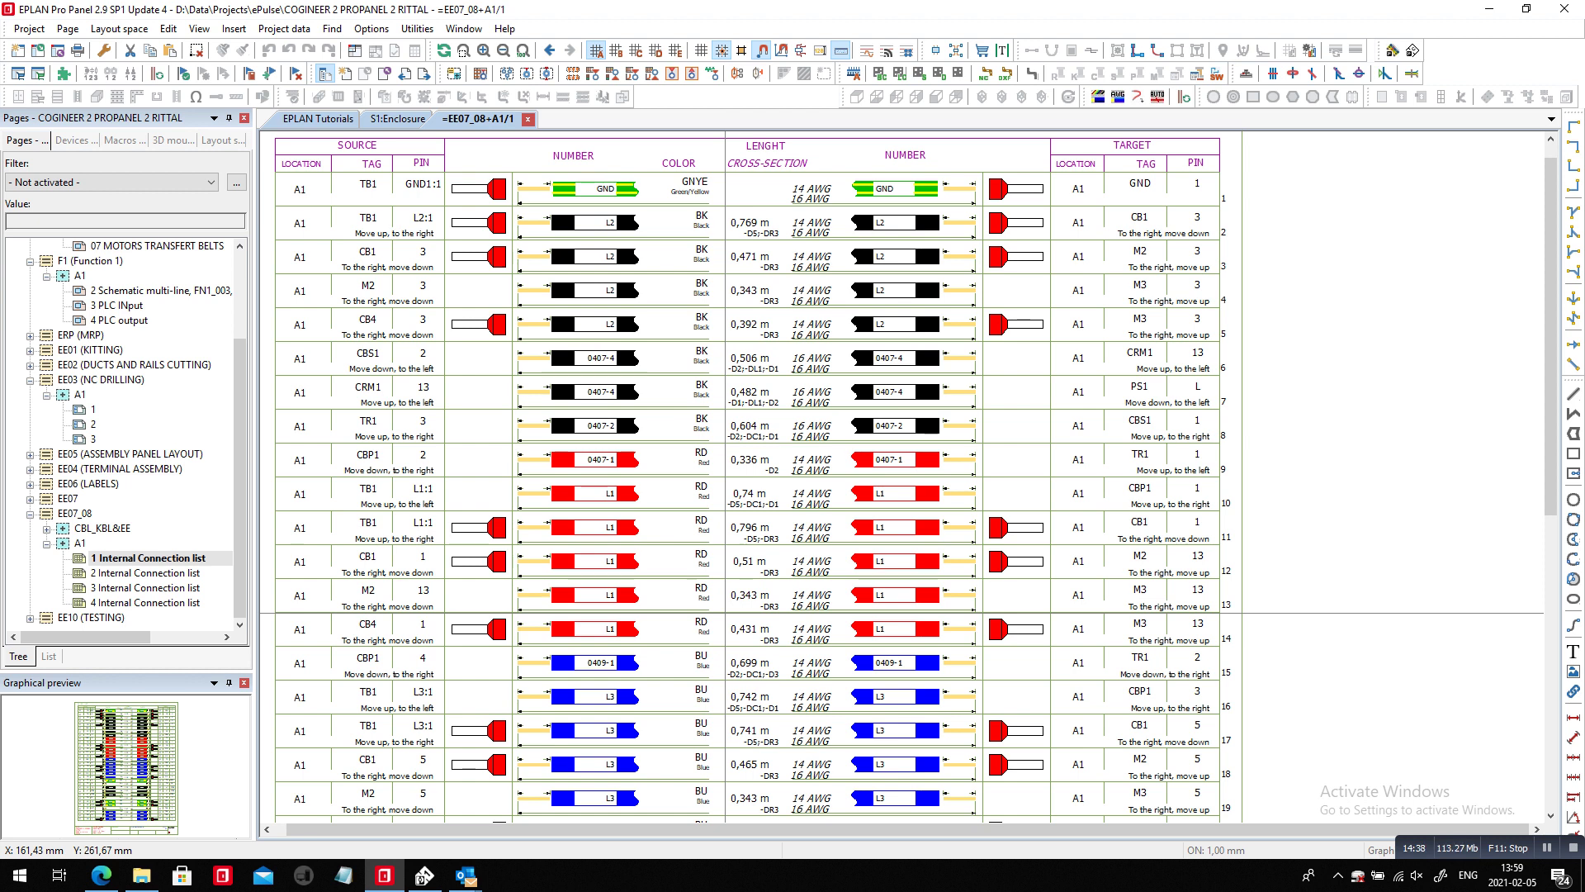
{"action": "left_click", "coordinate": [725, 610]}
{"action": "left_click_drag", "start_coordinate": [239, 473], "coordinate": [239, 386]}
{"action": "left_click", "coordinate": [165, 245]}
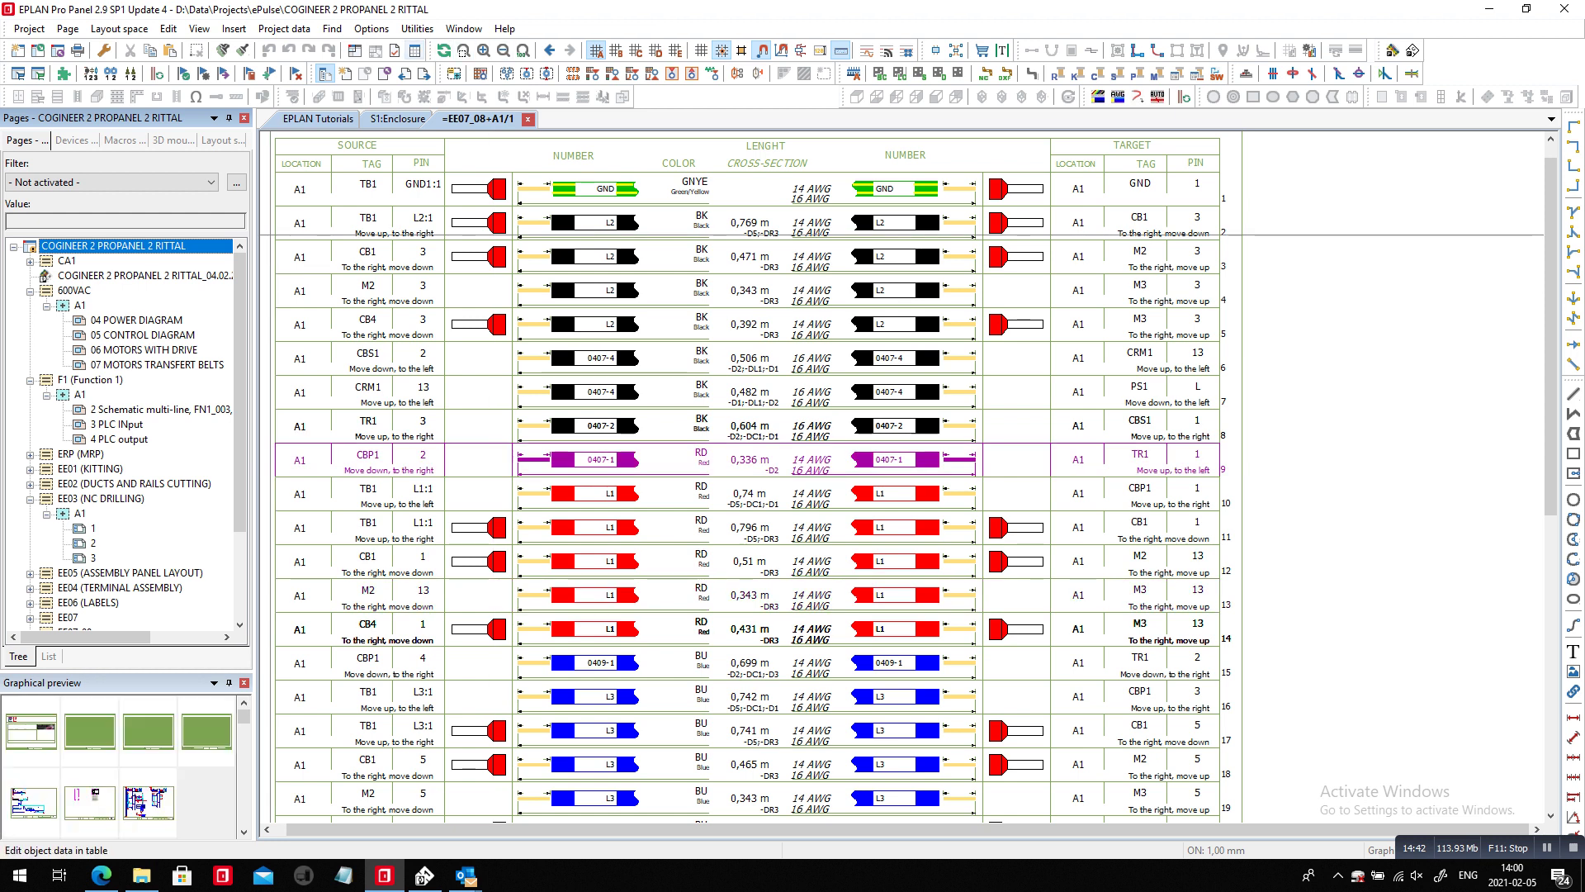
{"action": "left_click", "coordinate": [417, 28]}
{"action": "mouse_move", "coordinate": [464, 66]}
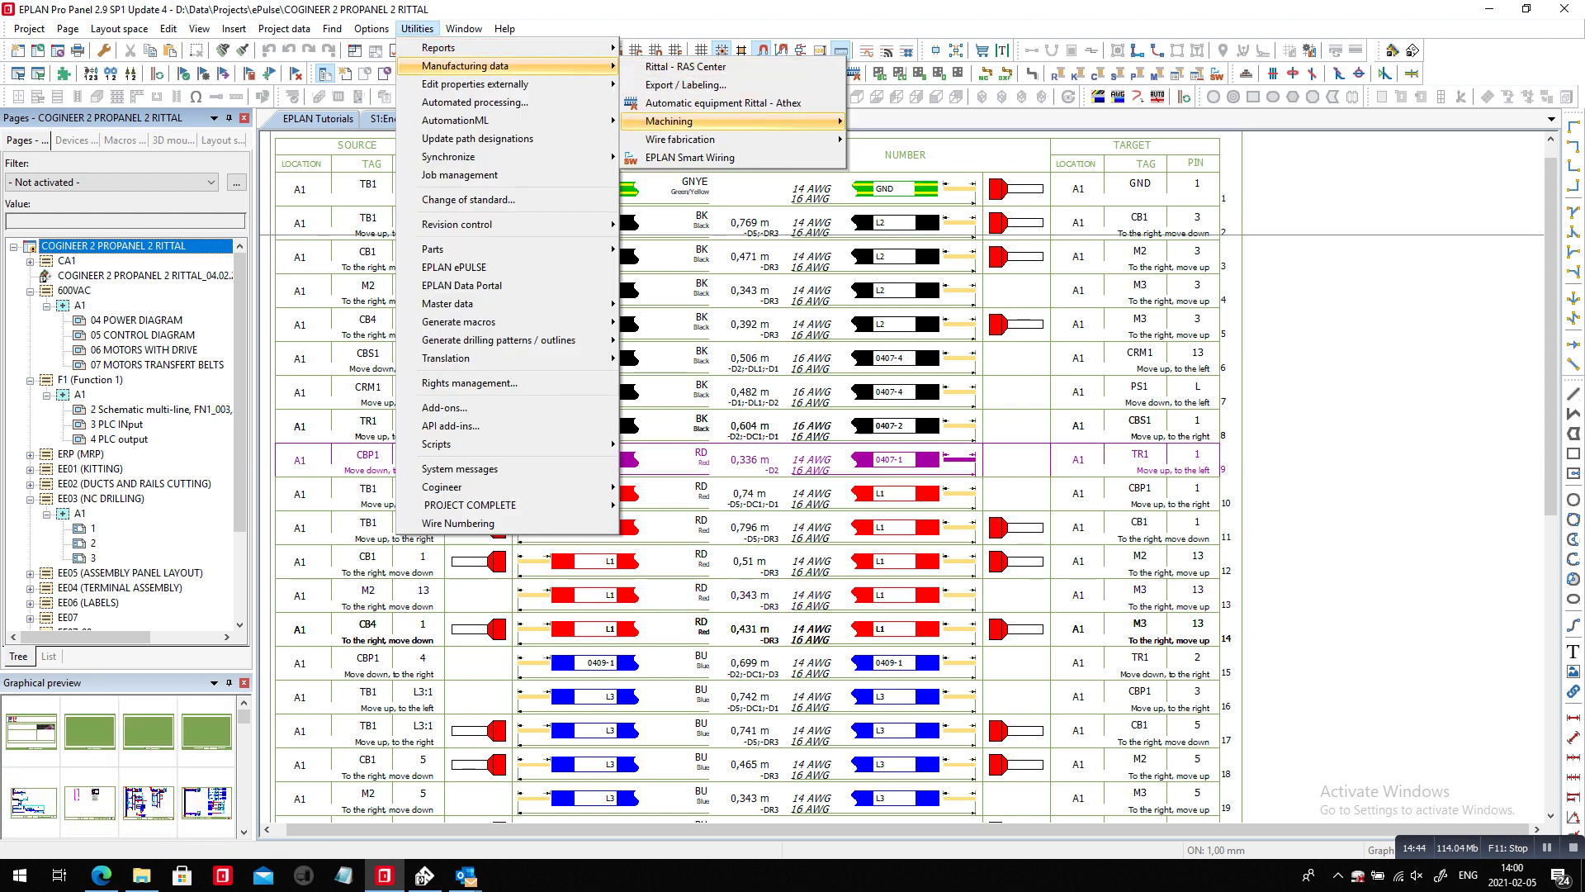
{"action": "mouse_move", "coordinate": [680, 139]}
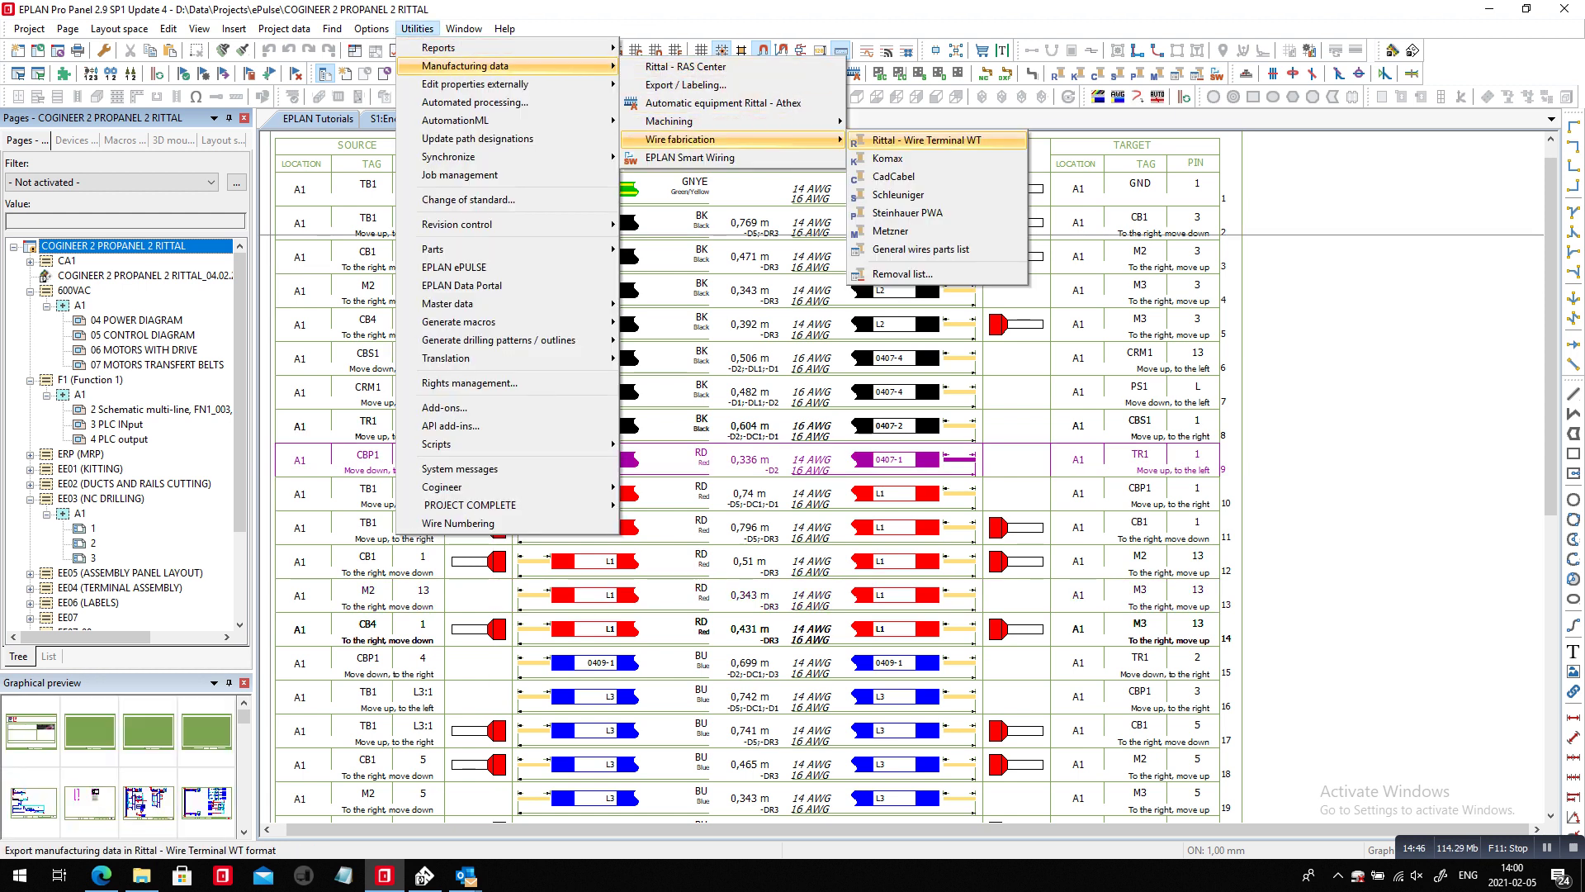
{"action": "left_click", "coordinate": [926, 140]}
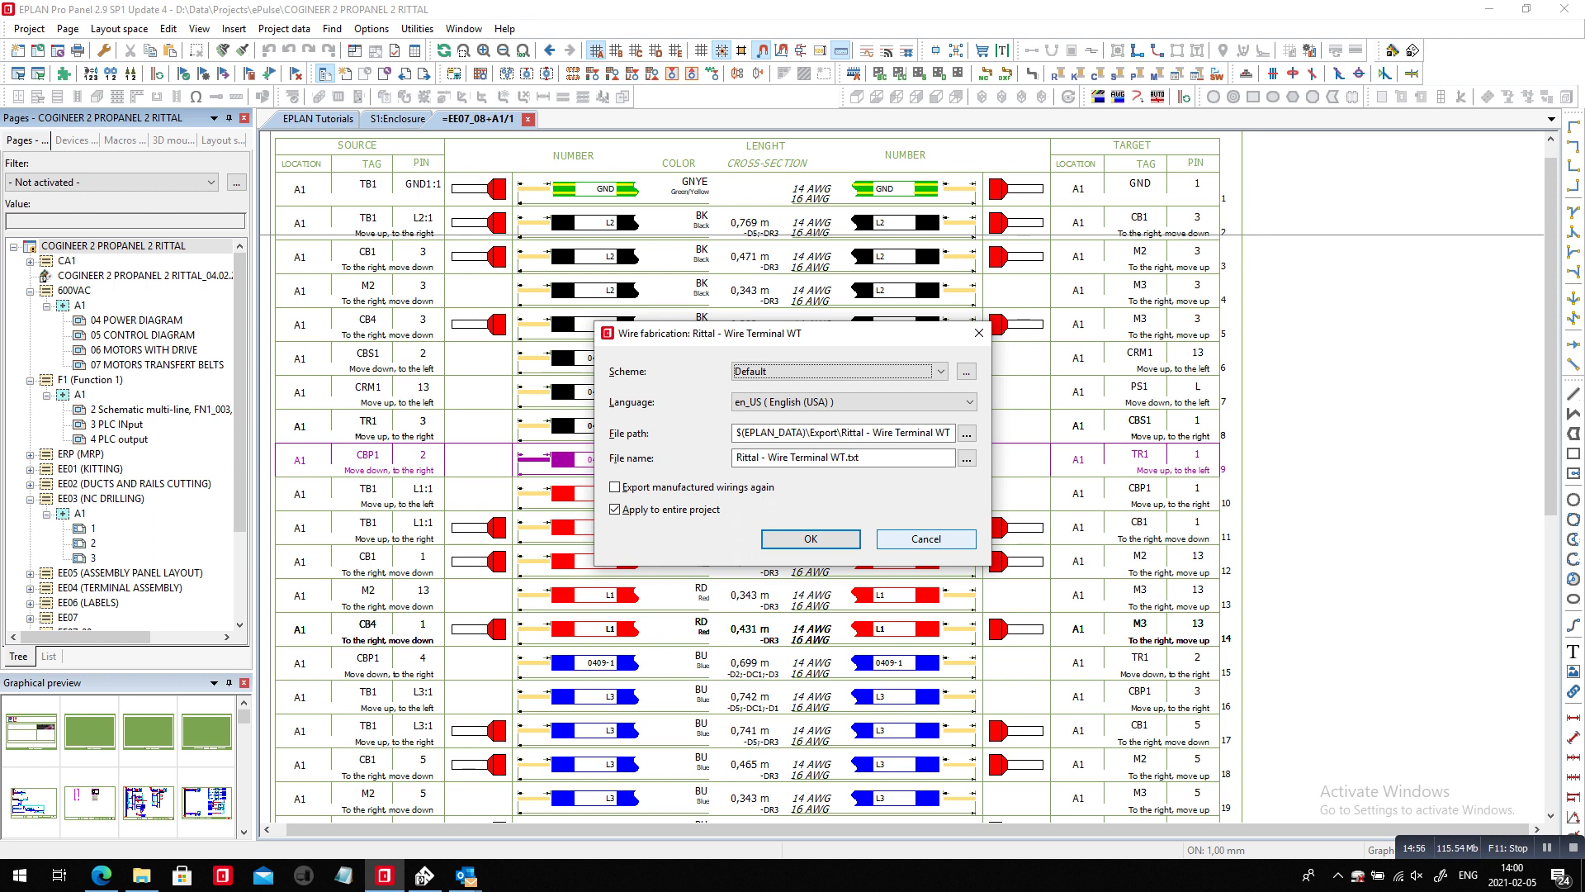
Step: Switch to the Edge browser showing the Manufacturing value chain overview
{"action": "key", "text": "alt+Tab"}
{"action": "key", "text": "alt+Tab"}
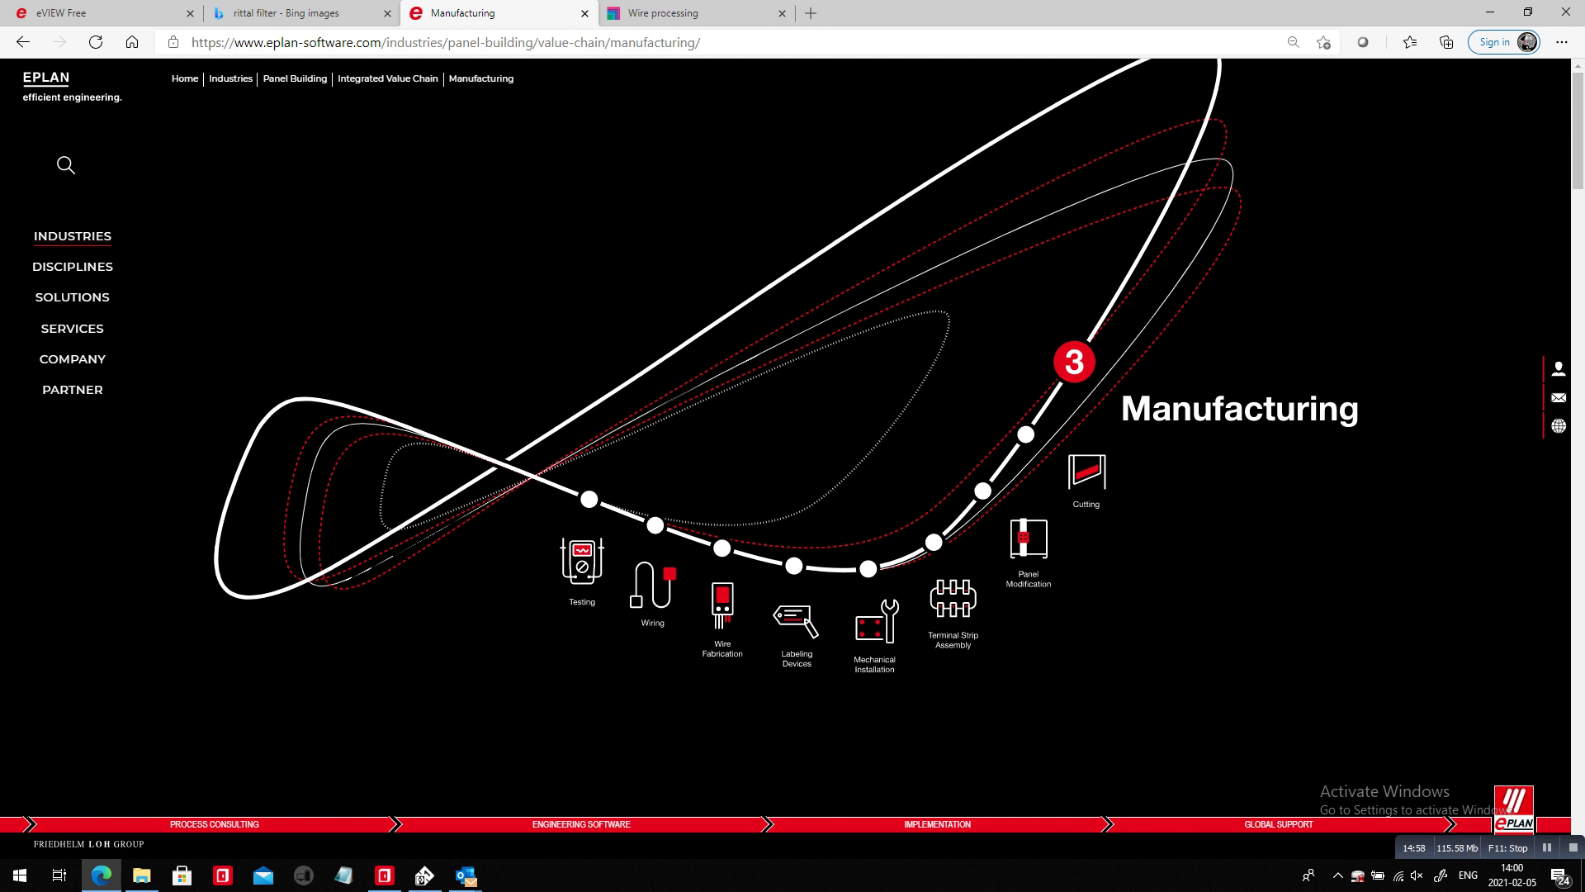